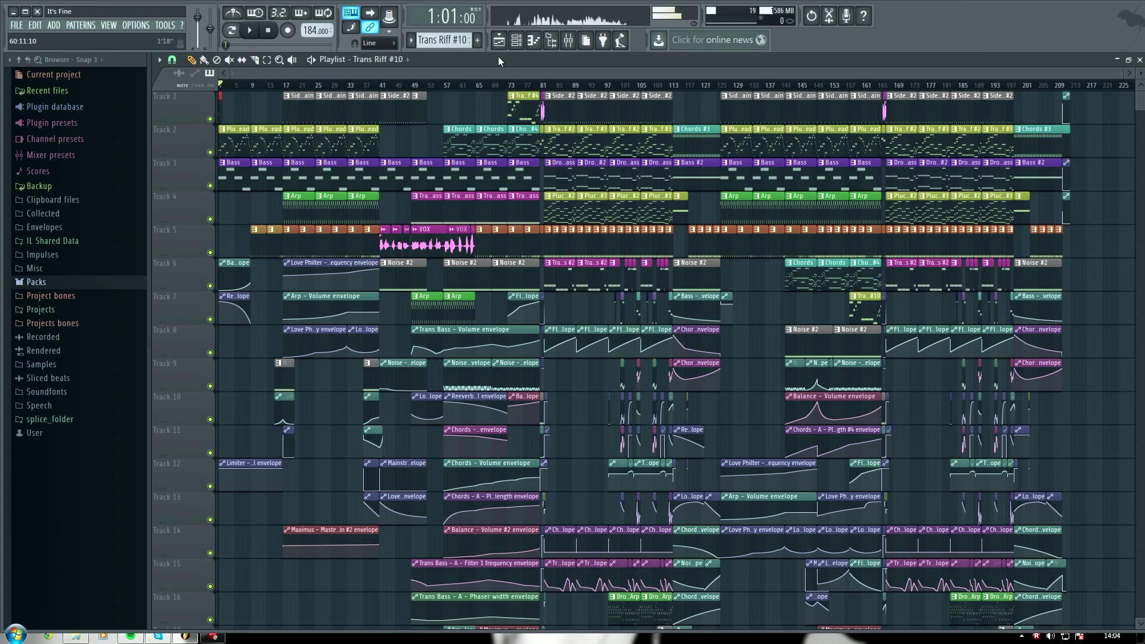
- Set the VOX mixer track's audio input to (none) and close the mixer
click(570, 42)
click(1025, 213)
click(1024, 283)
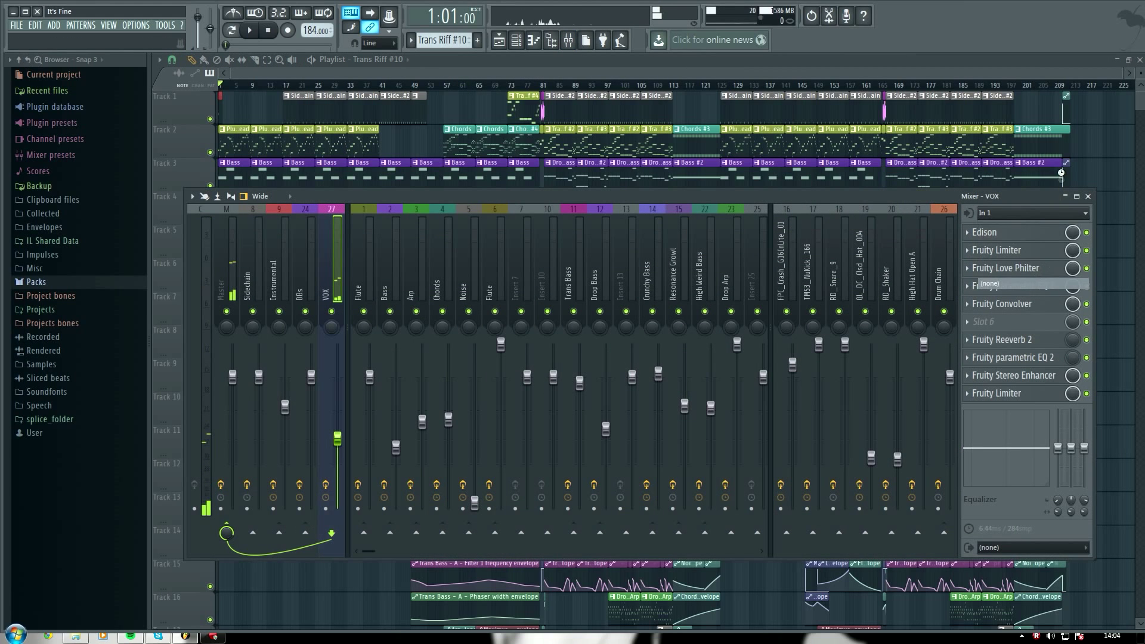
click(1088, 196)
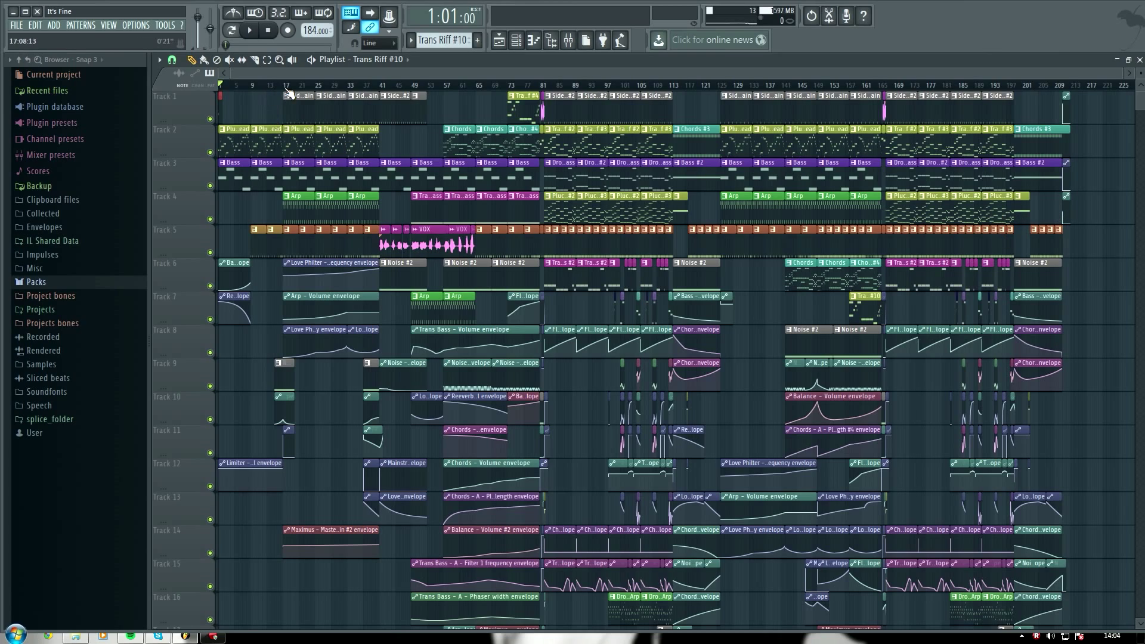
- Mark bars 17 to 25 as the time selection in the playlist and deselect the clips
scroll(287, 89, up, 3)
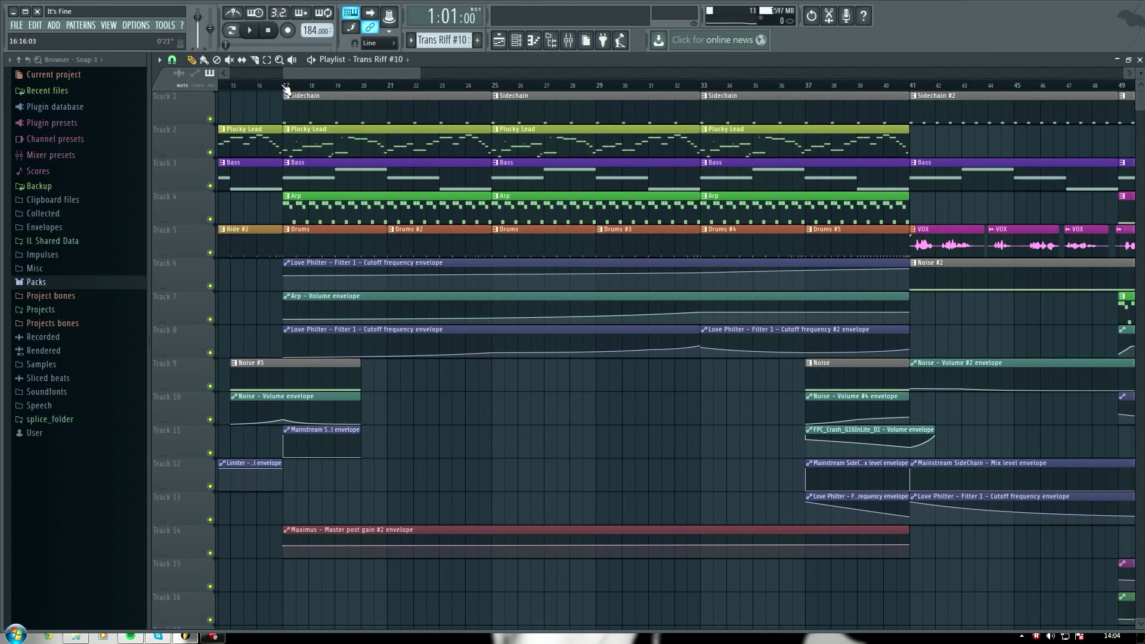
drag(287, 88, 496, 99)
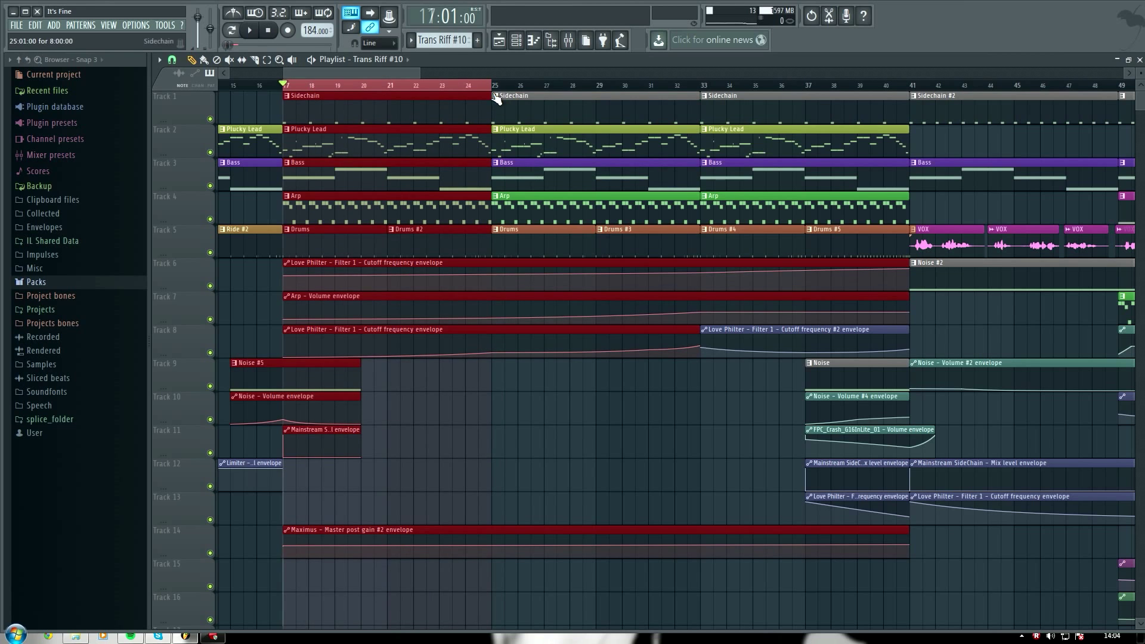
click(487, 475)
right_click(531, 476)
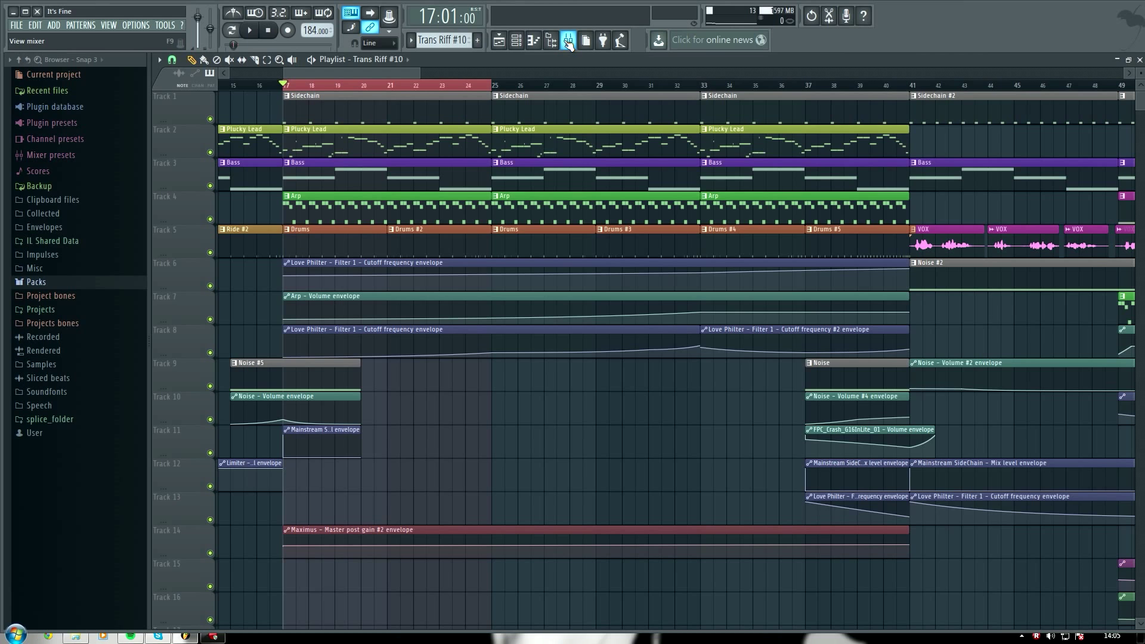
- Examine the effect chains of the mixer tracks from Flute to Crunchy Bass, including the Mainstream SideChain slot, and close the mixer
click(568, 42)
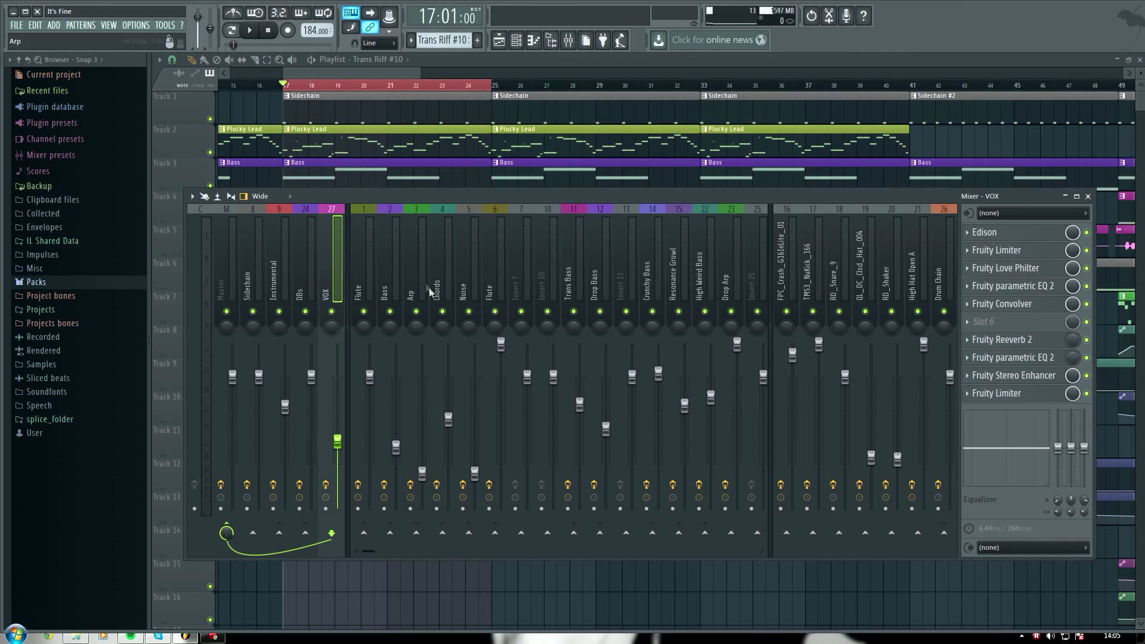
click(360, 260)
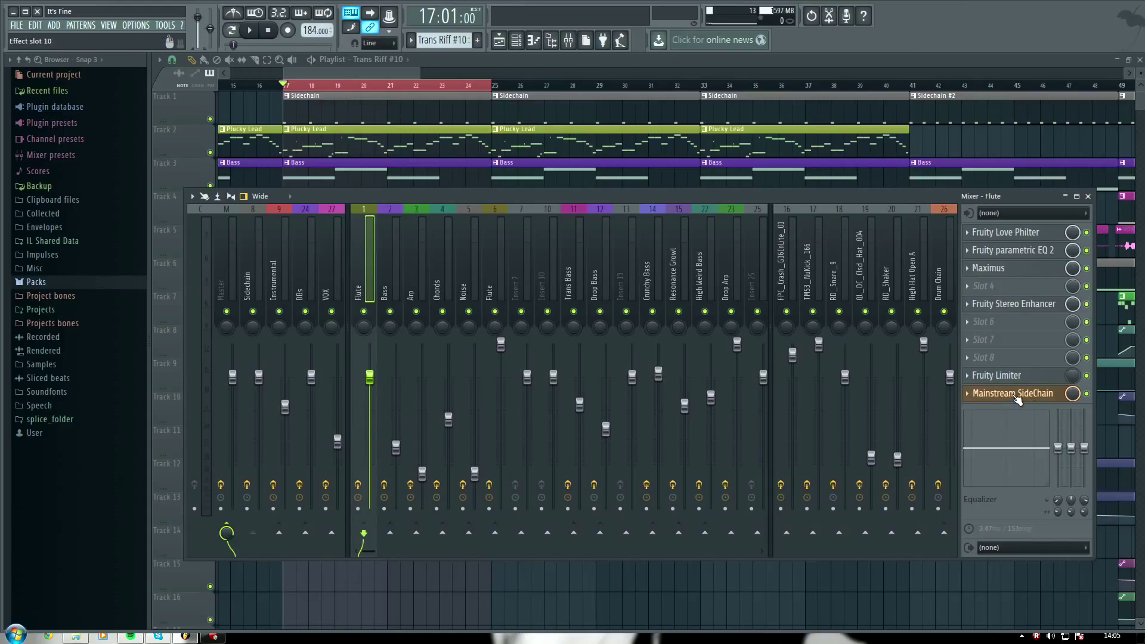
drag(387, 276, 649, 271)
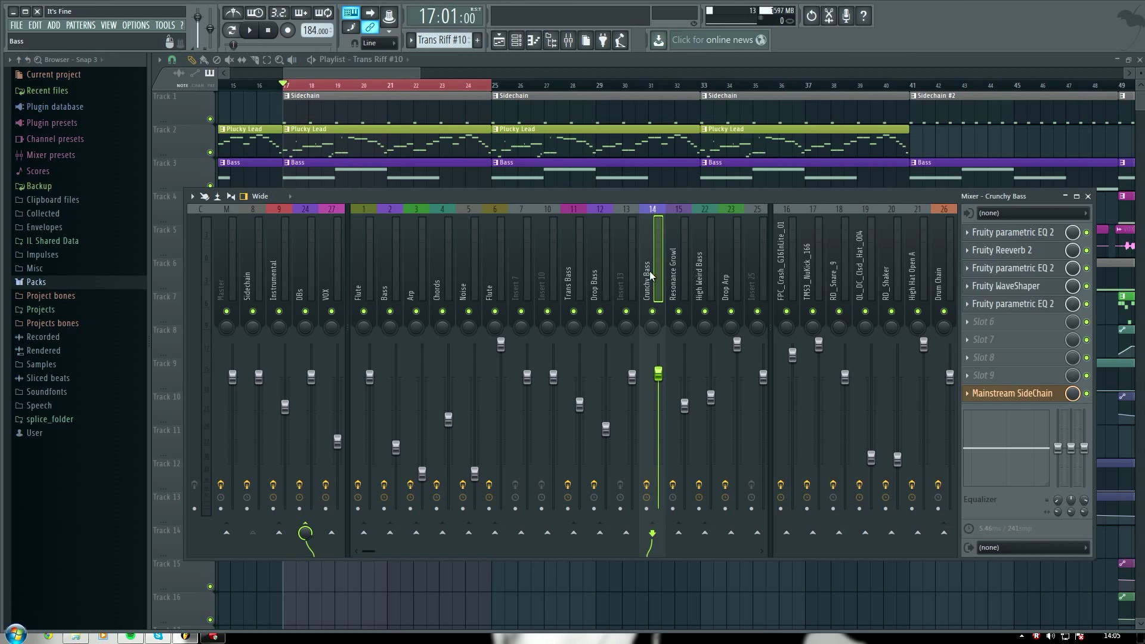
drag(746, 338, 364, 262)
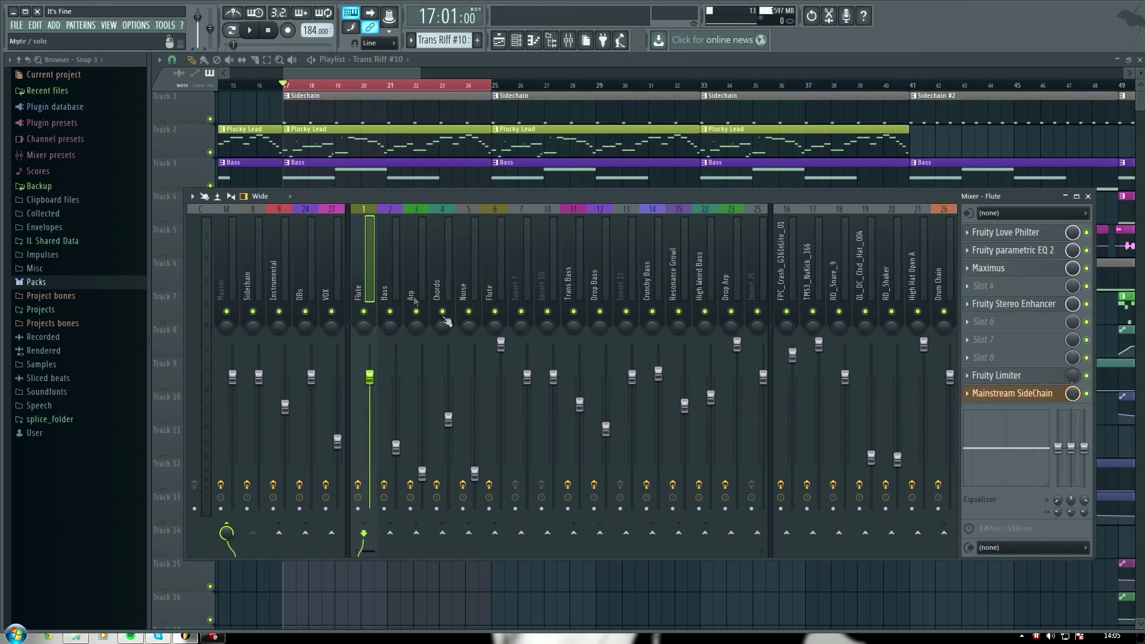
click(1088, 197)
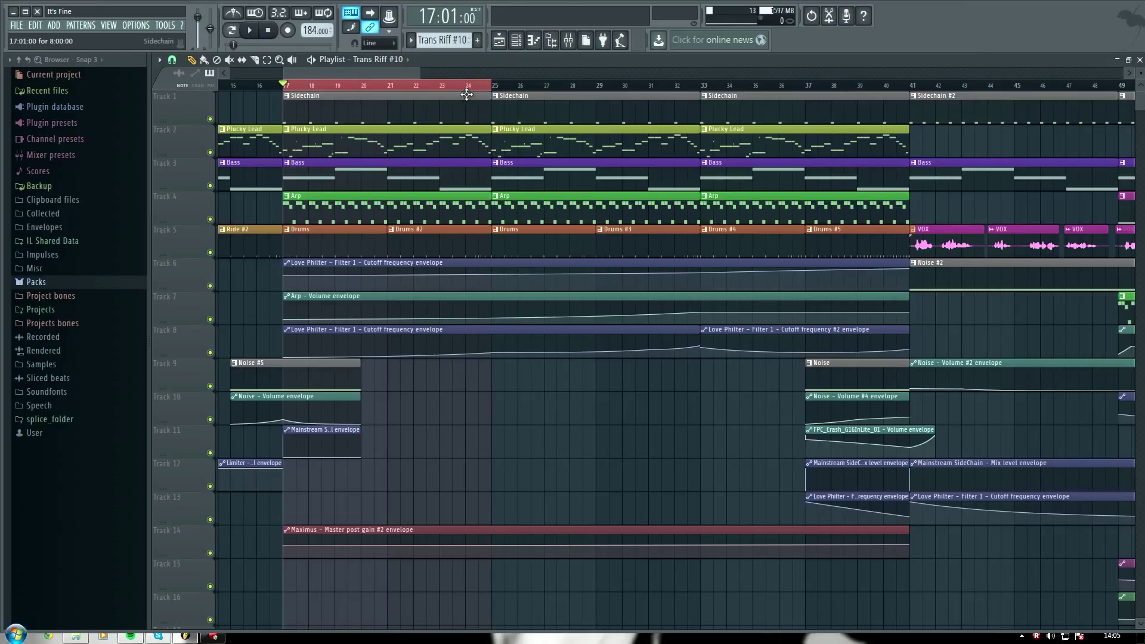
- Clear the time selection over bars 17 to 25 and return the playhead to the start of the song
click(389, 88)
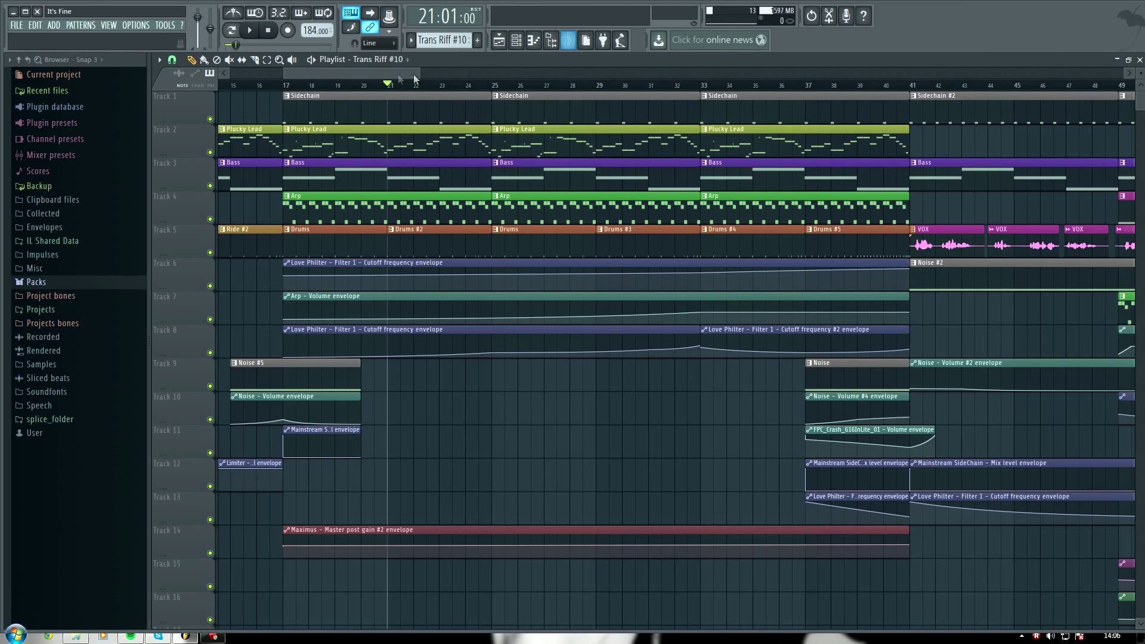
scroll(416, 88, down, 10)
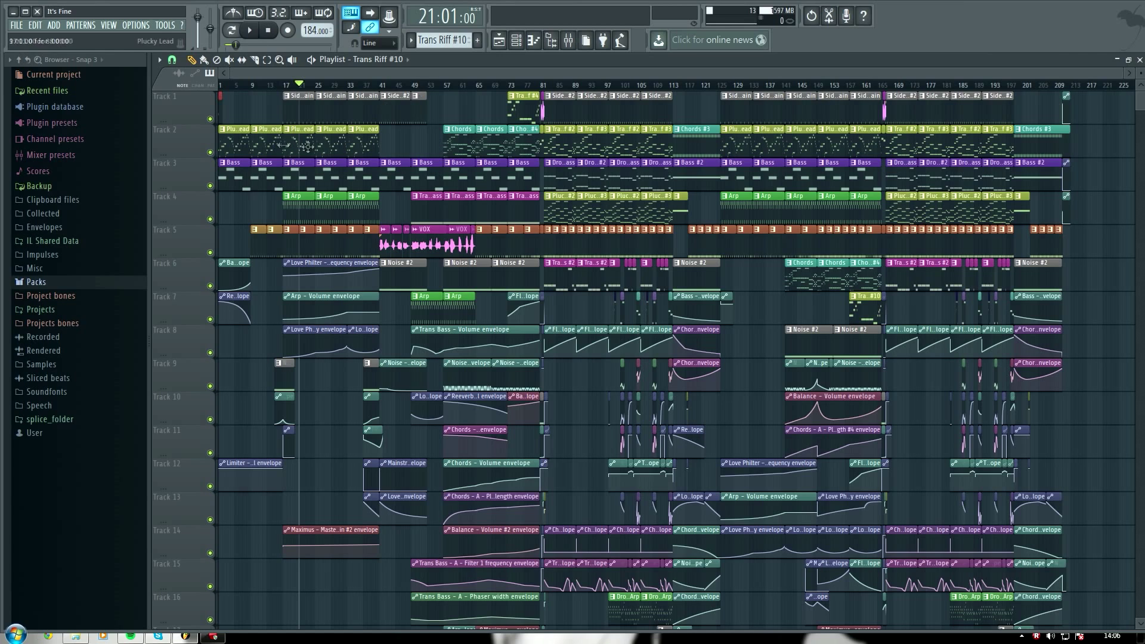
click(277, 35)
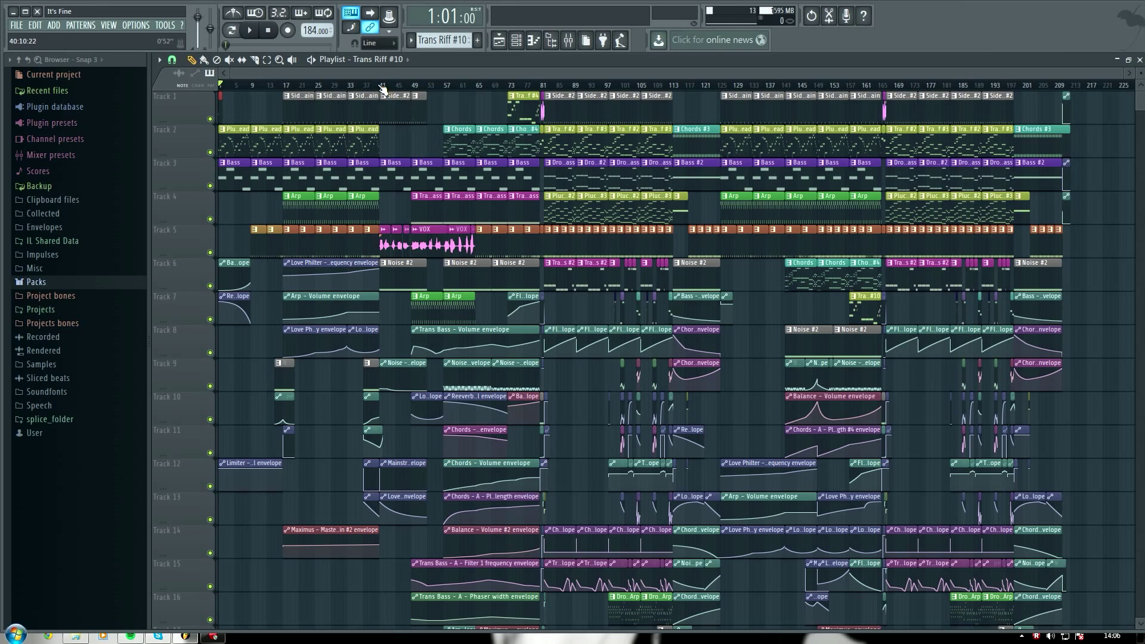
- Highlight bars 41 to 65 in the playlist, then clear the selection by placing the playhead at bar 57
drag(380, 87, 480, 96)
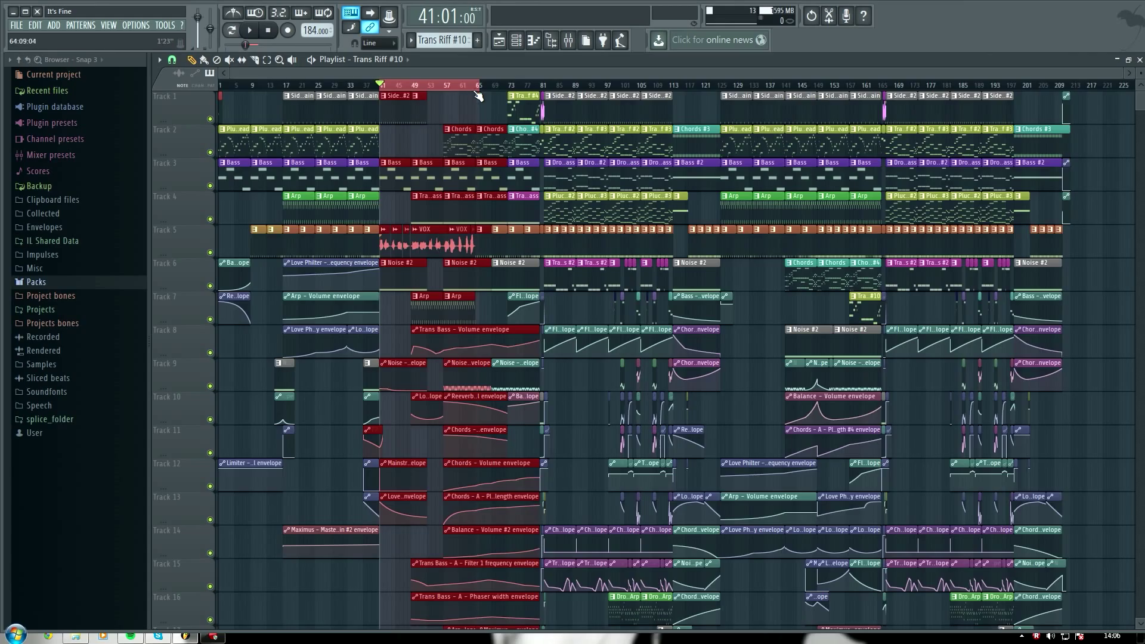
scroll(480, 96, up, 3)
click(420, 88)
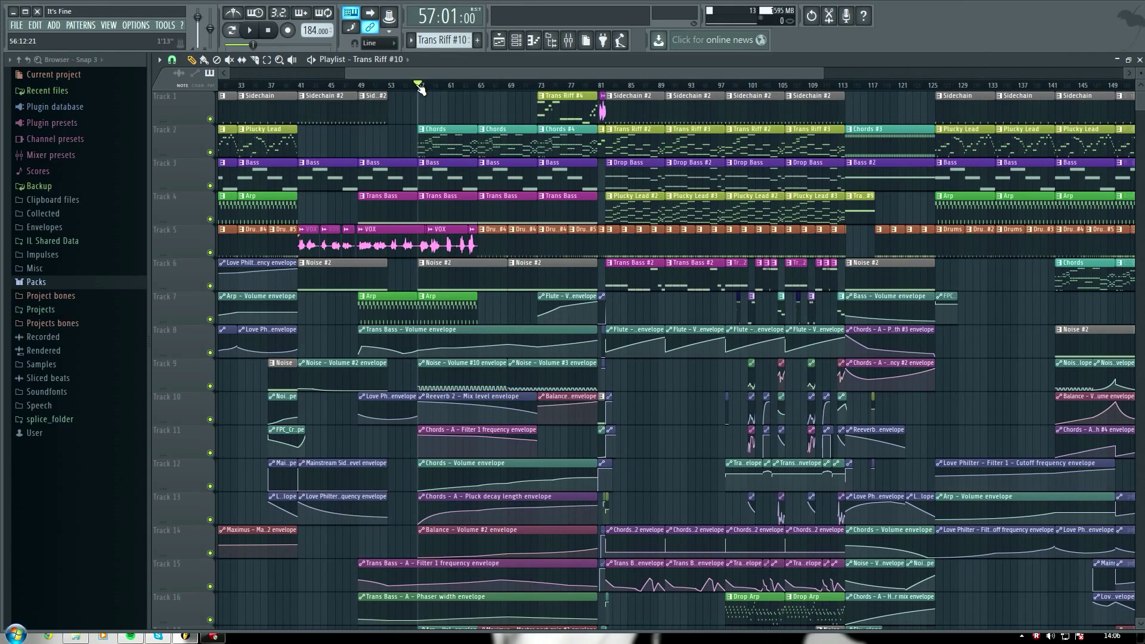
scroll(420, 88, down, 3)
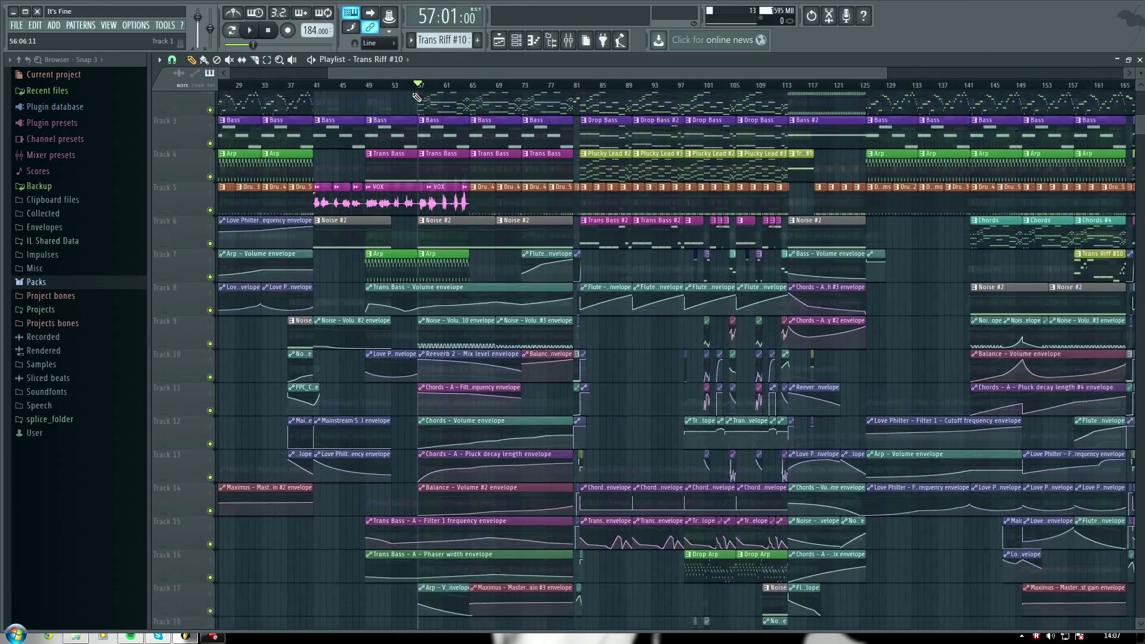
scroll(483, 88, down, 4)
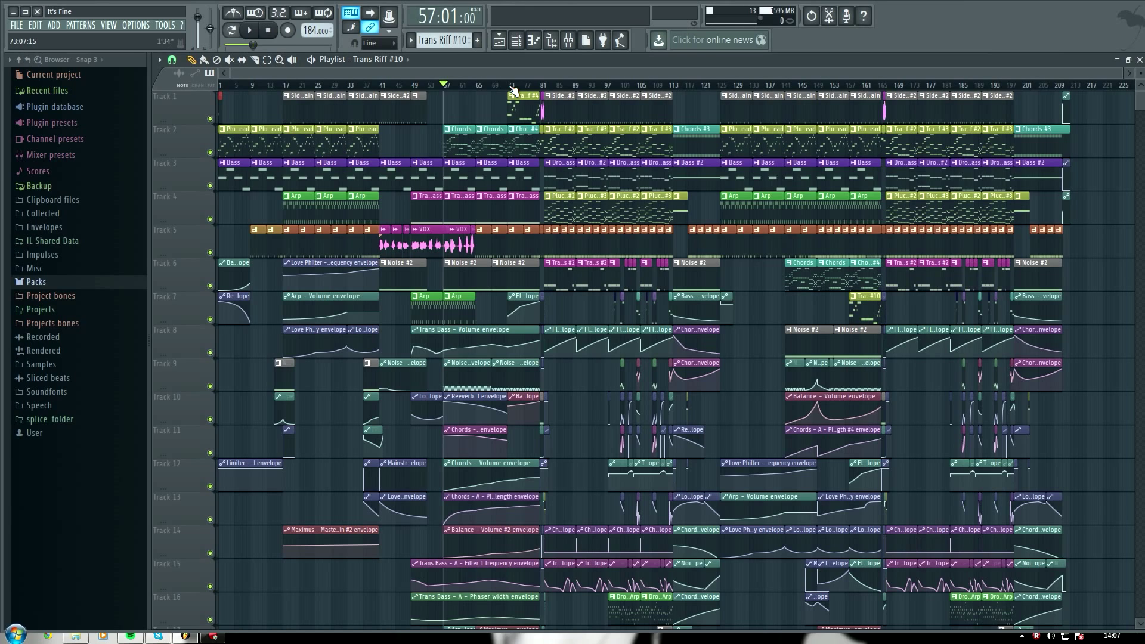
scroll(442, 88, up, 5)
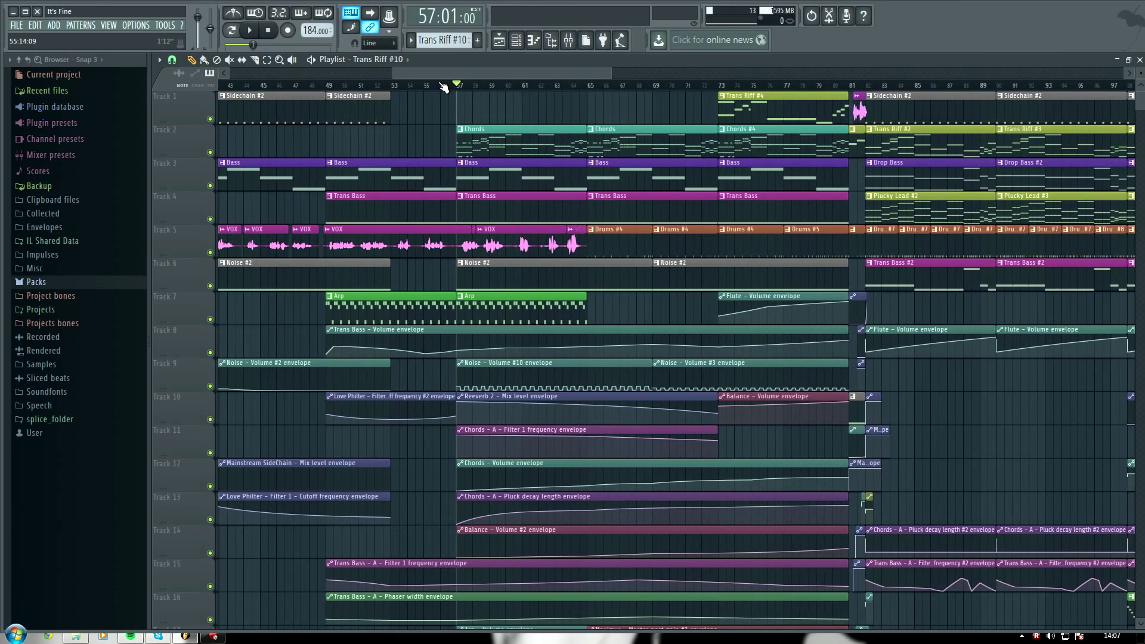
scroll(443, 87, down, 5)
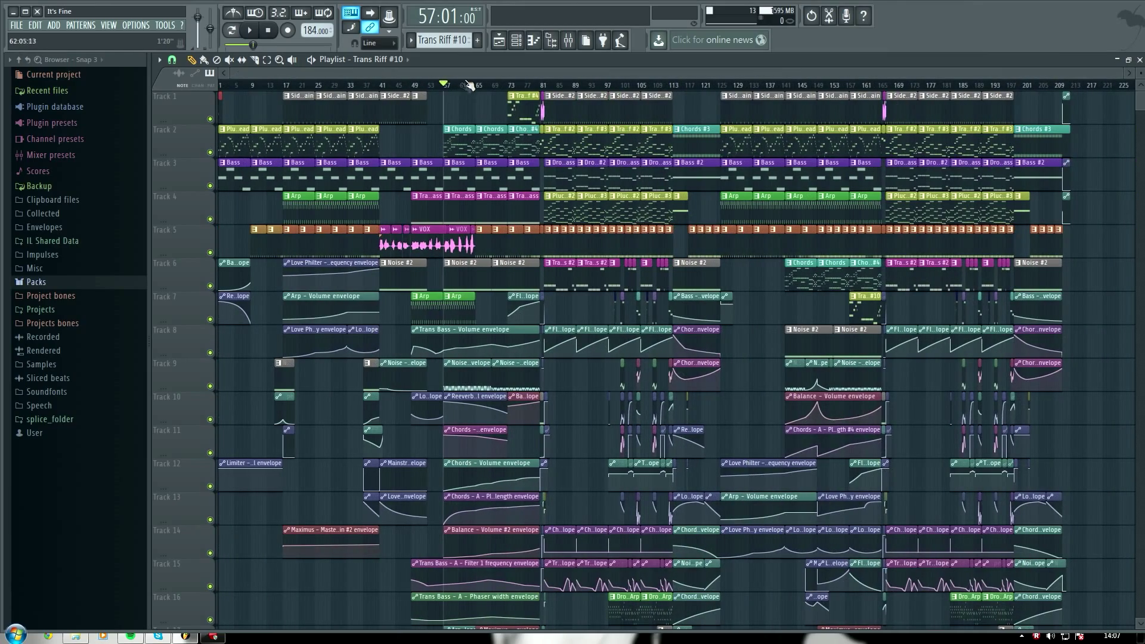
scroll(466, 78, down, 5)
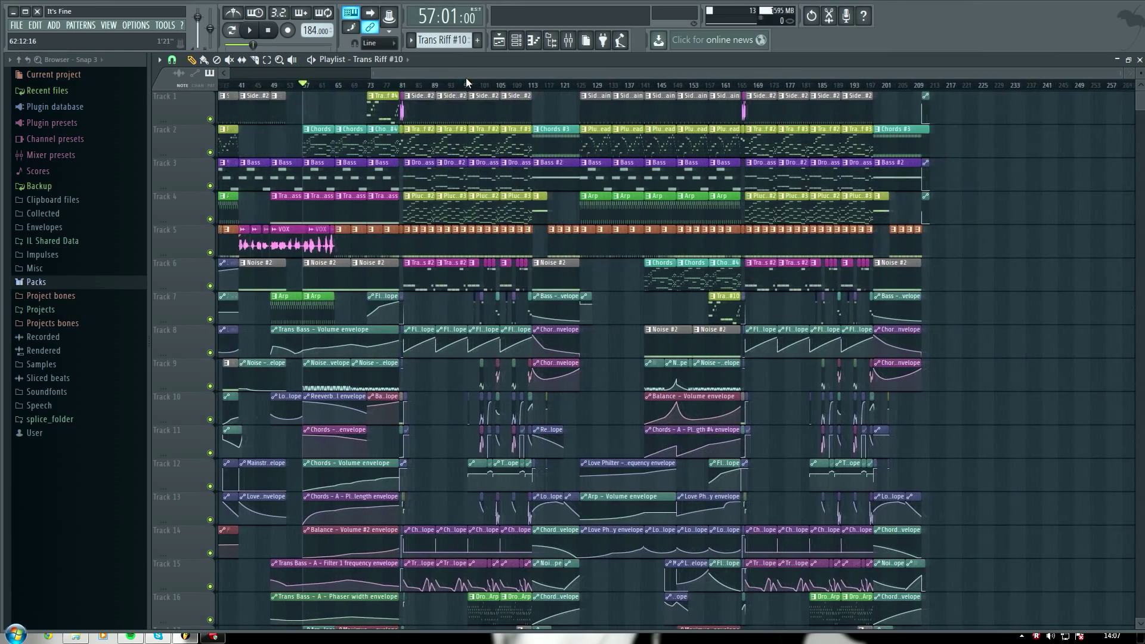
scroll(467, 78, up, 5)
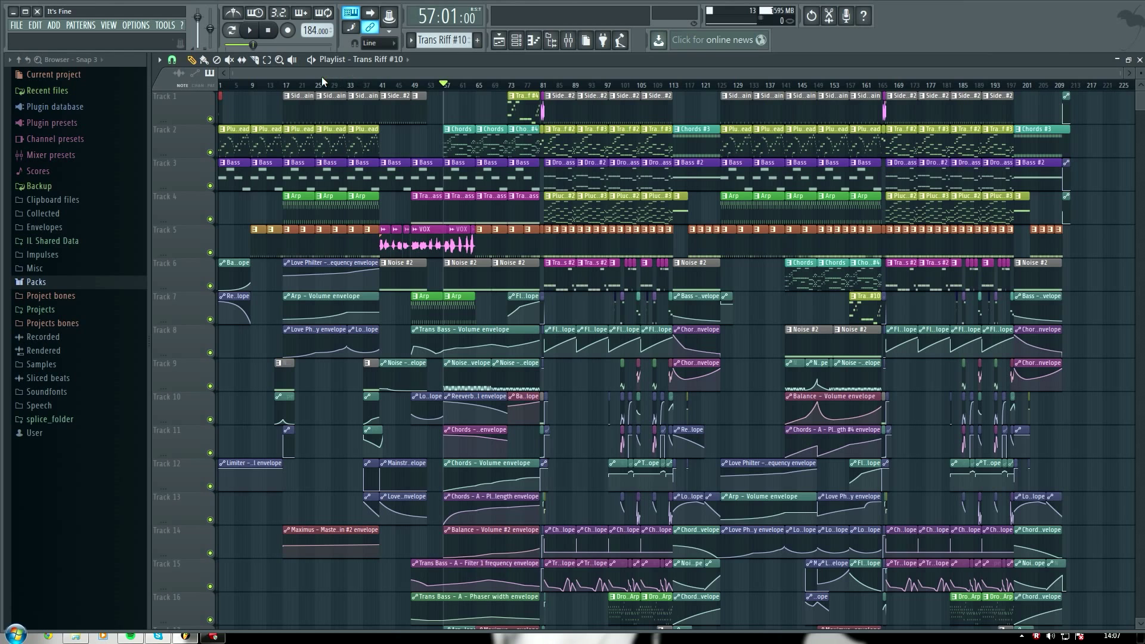
- Select the time range from bar 17 to bar 25 in the playlist, leaving its clips deselected
scroll(310, 90, up, 6)
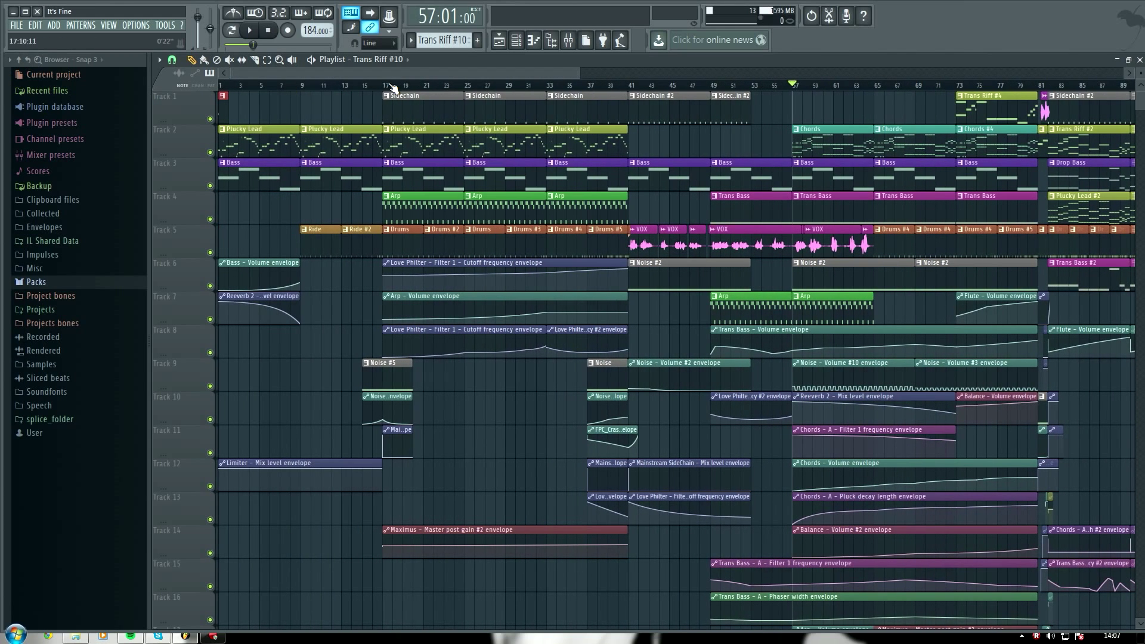
drag(393, 86, 463, 86)
click(254, 585)
right_click(269, 588)
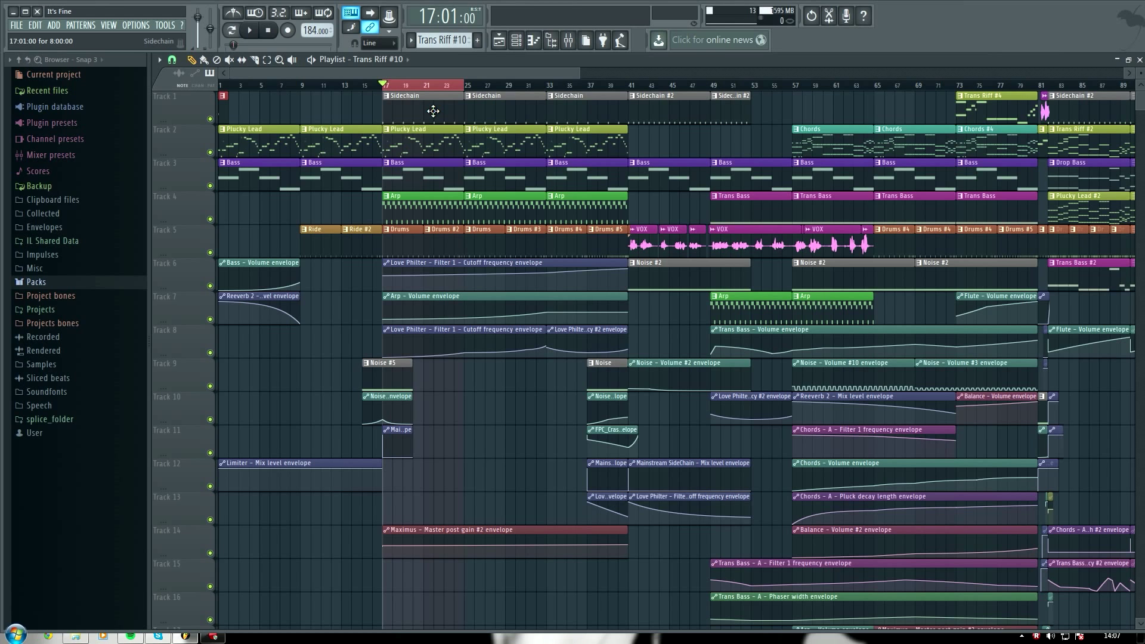
- Clear the time selection and place the playhead at bar 13 in the intro
scroll(433, 110, up, 3)
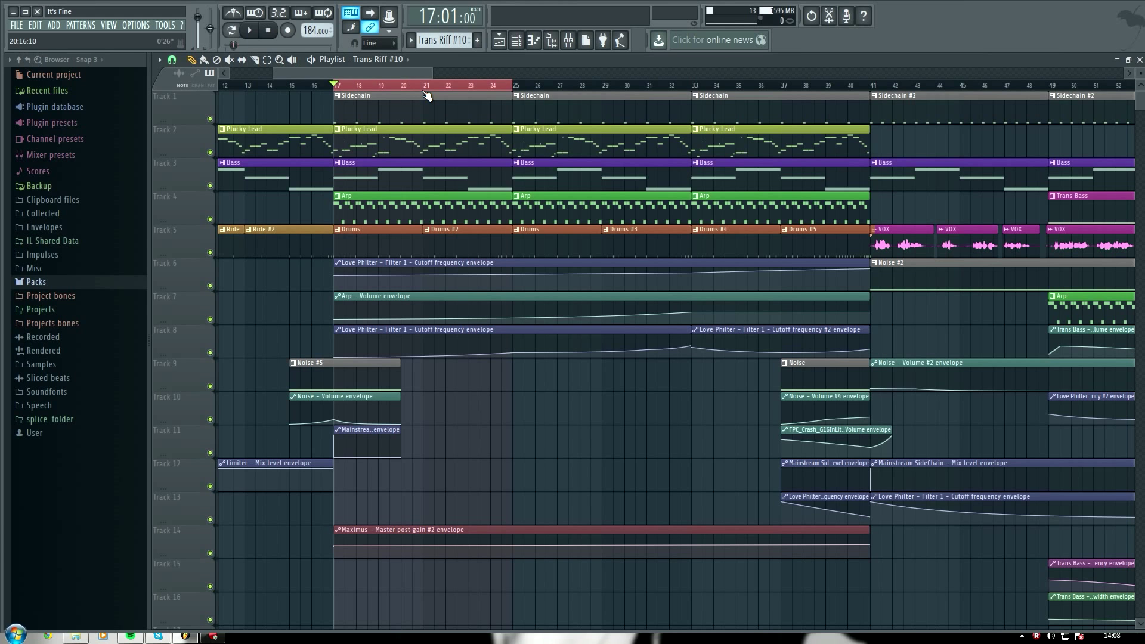
drag(403, 73, 354, 72)
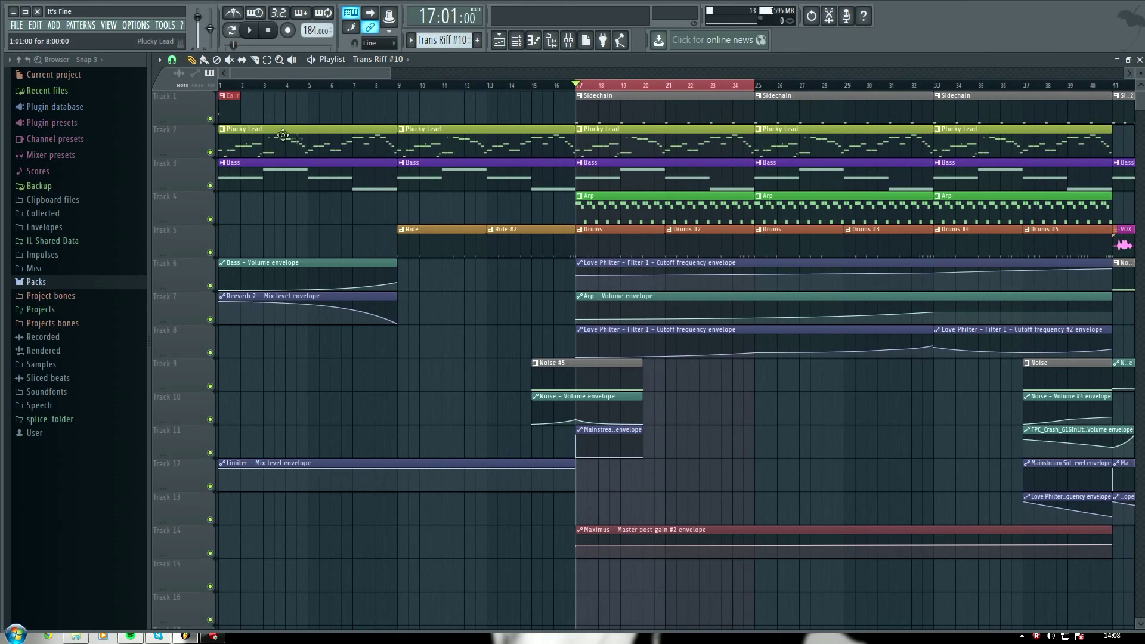
click(488, 85)
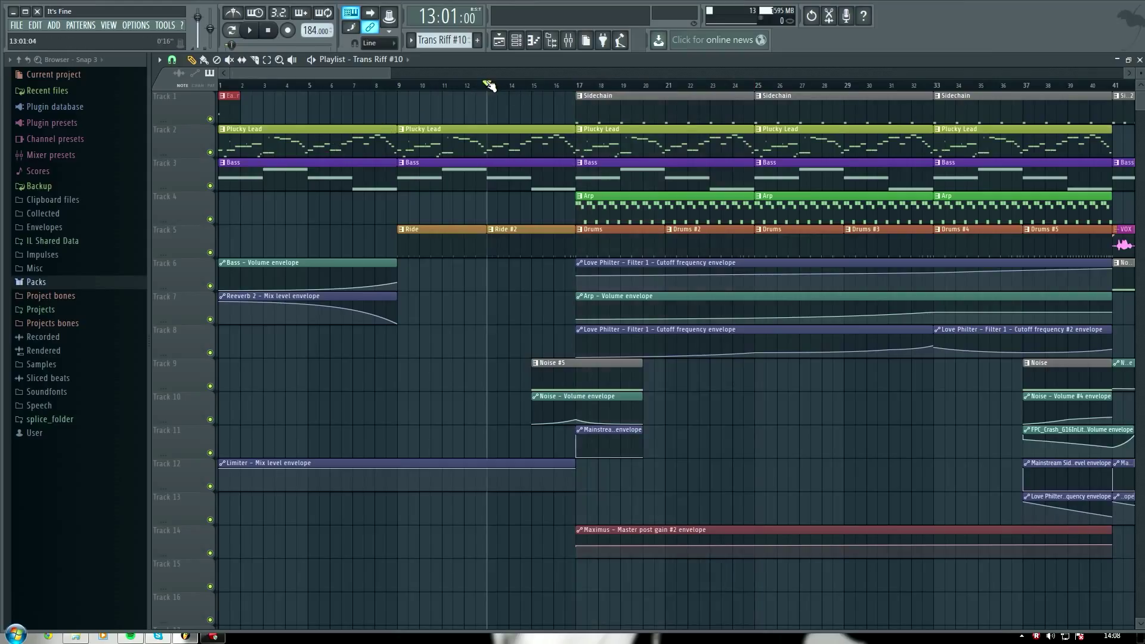
- Highlight bars 17 to 25 of the arrangement again and deselect the clips in that range
drag(577, 85, 752, 86)
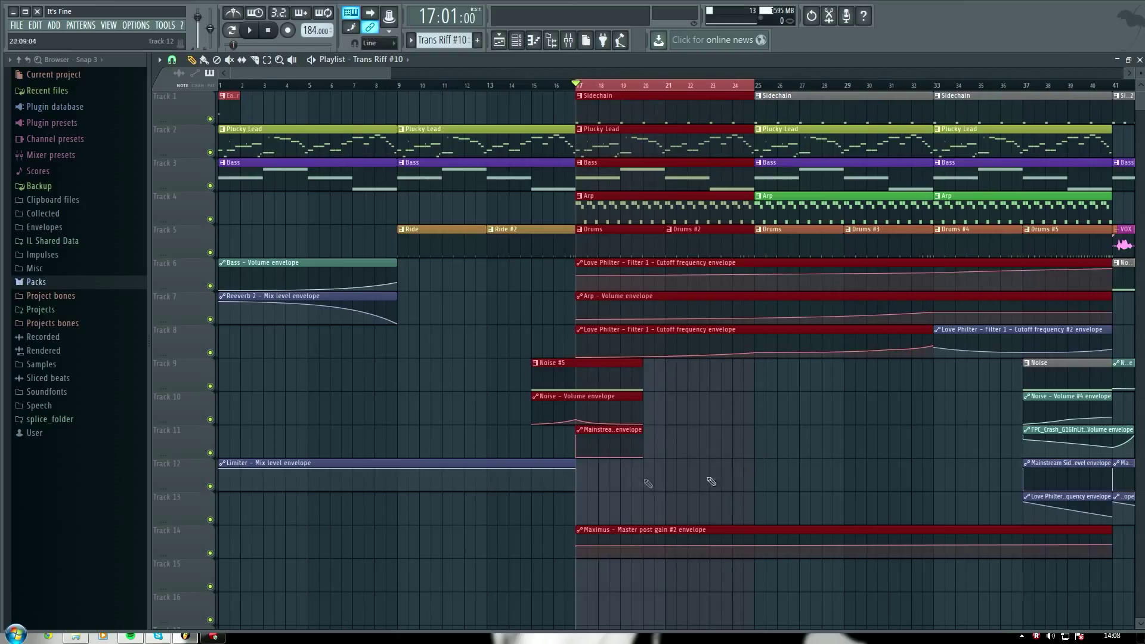
click(365, 570)
right_click(387, 572)
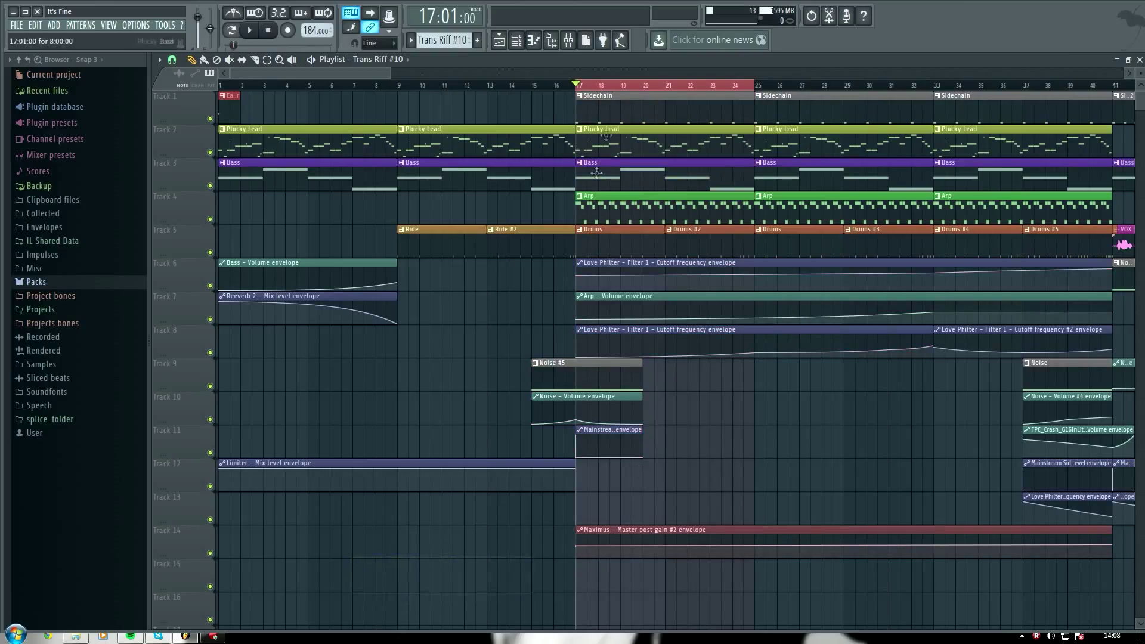
- Clear the time selection with the playhead at bar 17 and show the whole arrangement
right_click(582, 89)
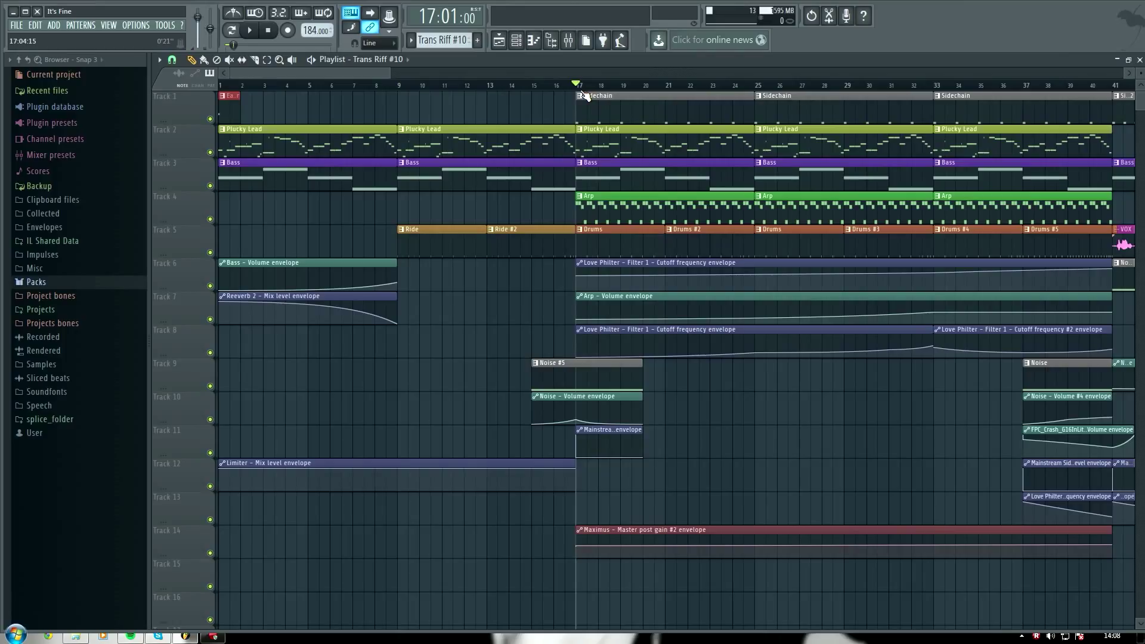
drag(747, 409, 565, 444)
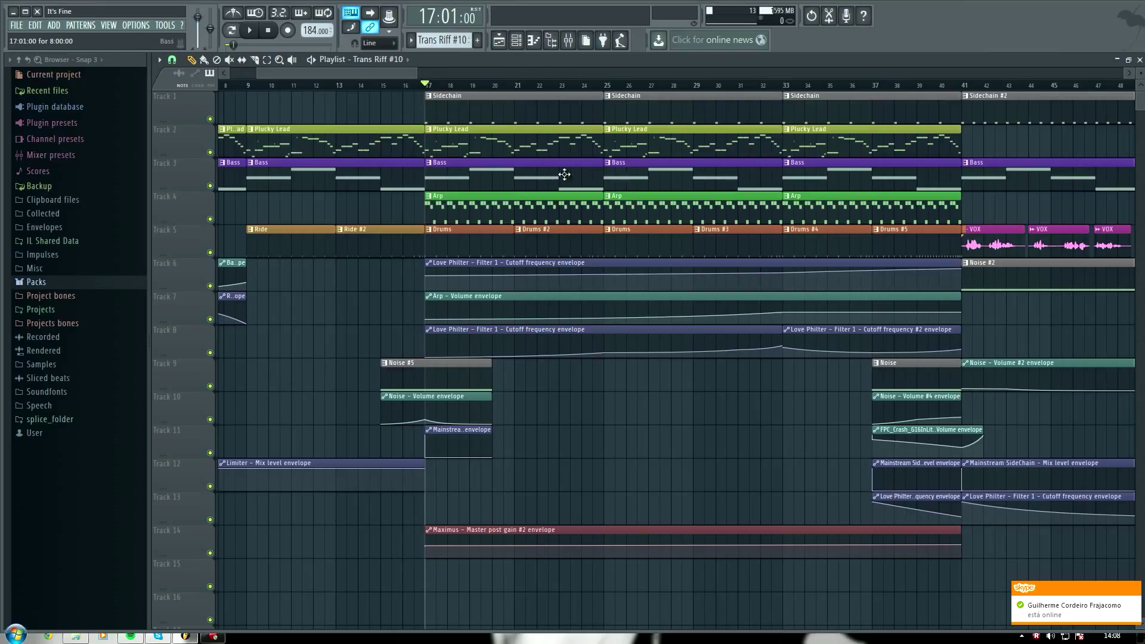
scroll(495, 91, down, 3)
scroll(495, 91, down, 3)
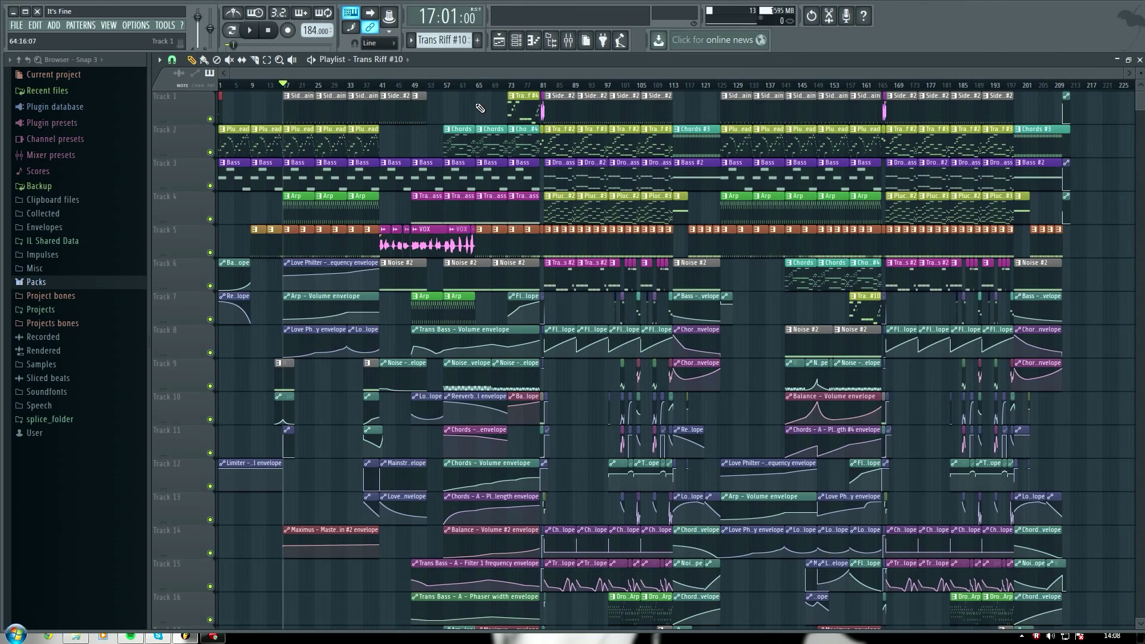
- Show the full channel rack over the playlist and inspect the Bass and Plucky Lead instruments, closing each one
key(F6)
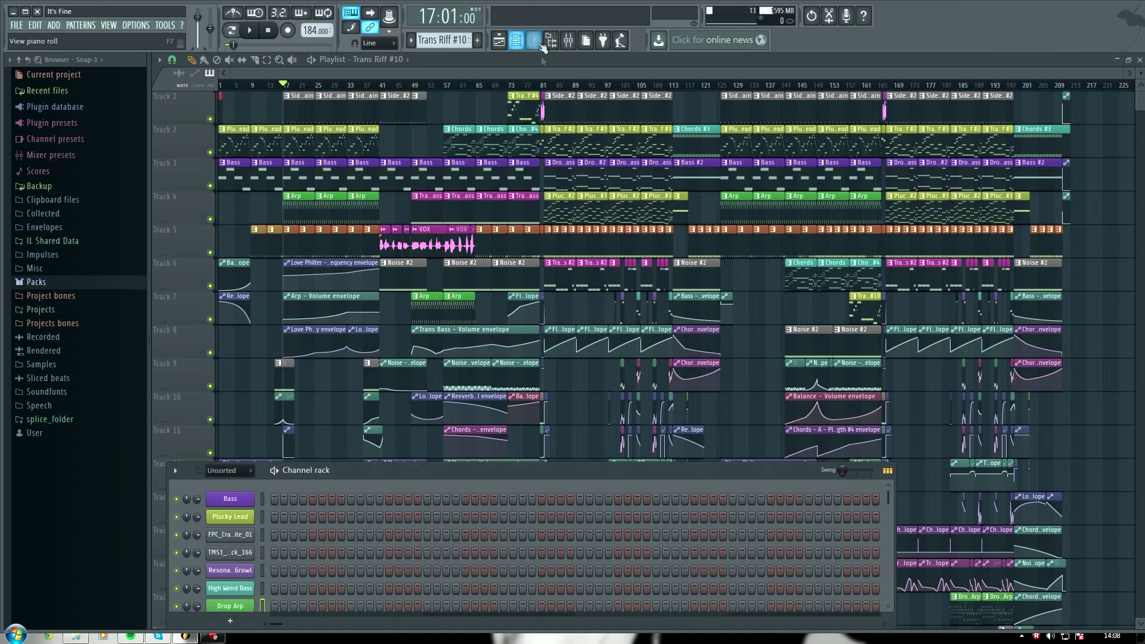
drag(527, 466, 727, 125)
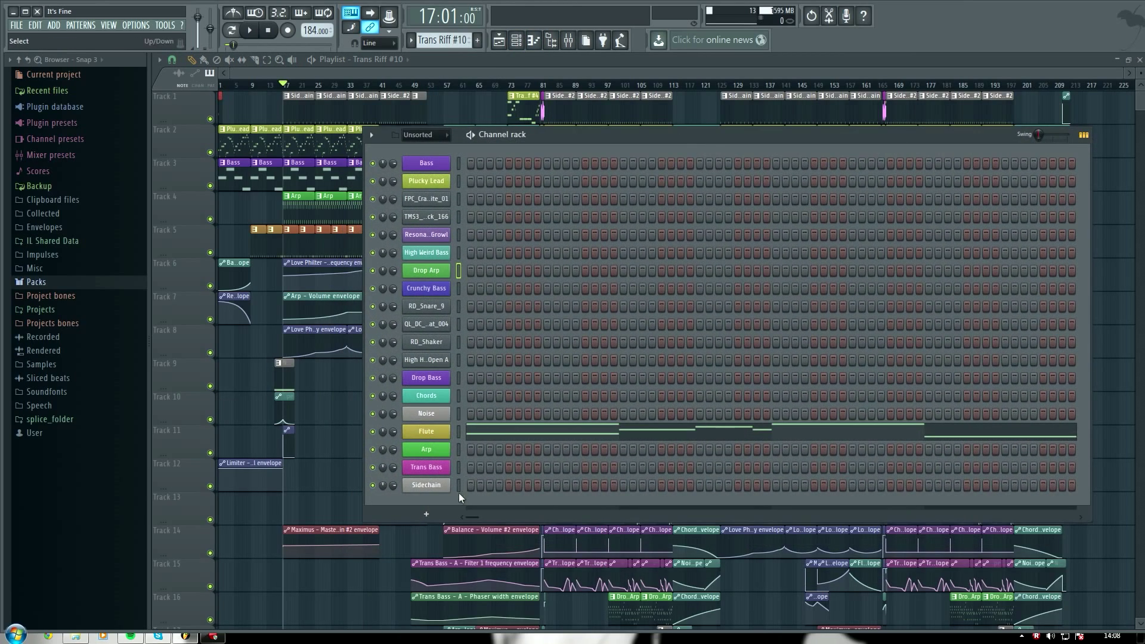
click(444, 163)
key(Escape)
click(434, 182)
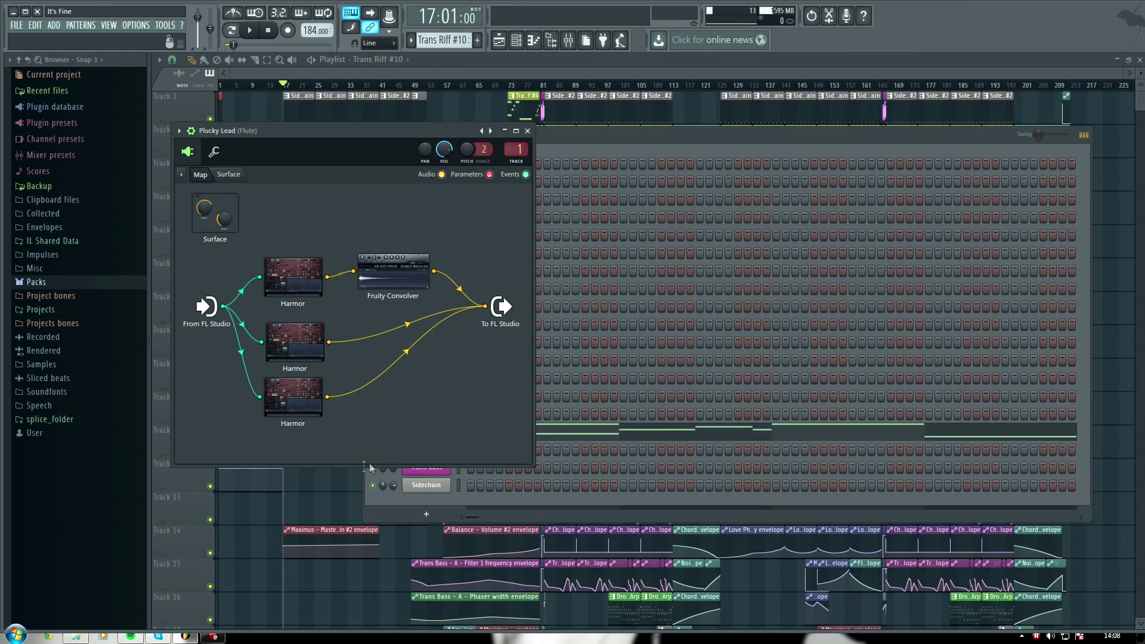
key(Escape)
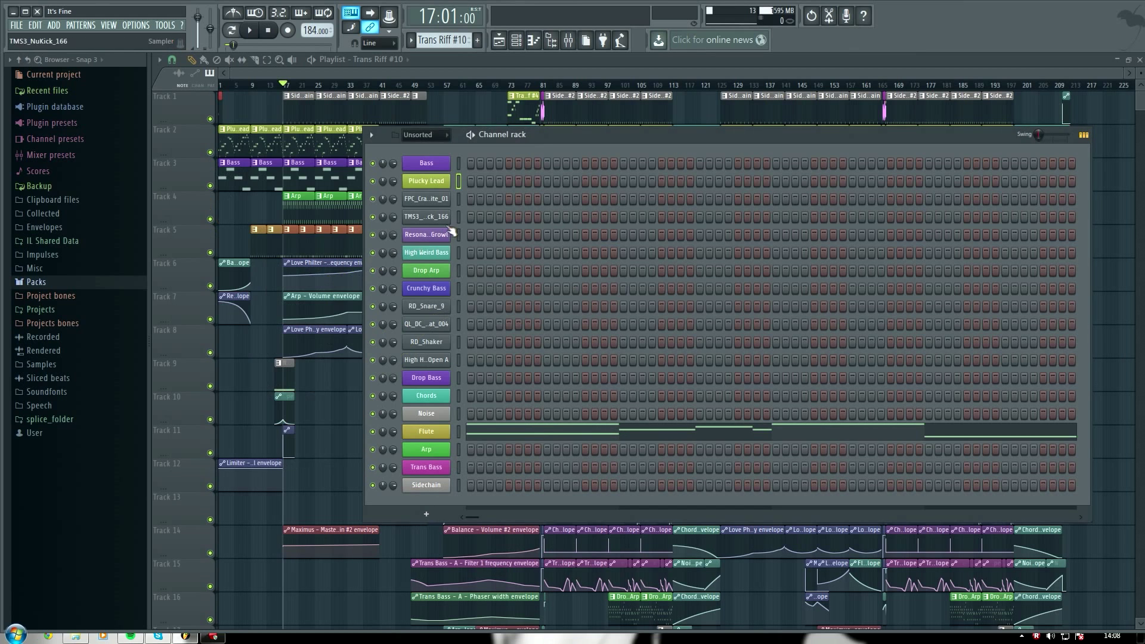
- Inspect the Resonance Growl instrument, close it, and open the High Weird Bass channel's patch map
click(435, 235)
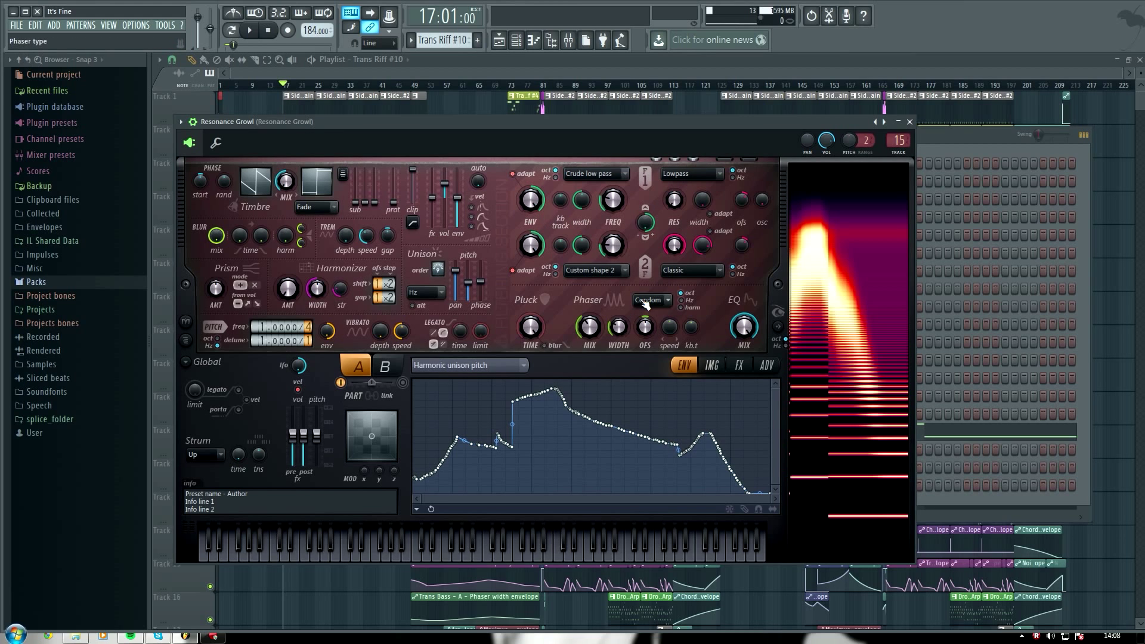
key(Escape)
click(437, 261)
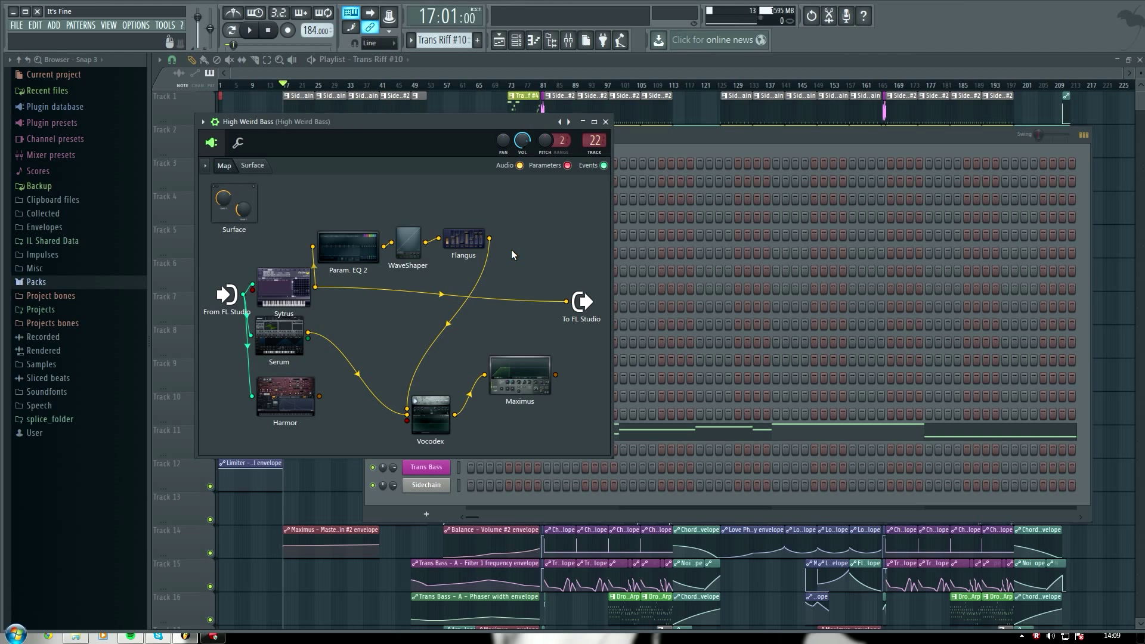
- Reroute Sytrus into Vocodex and connect Maximus to the FL Studio output in the High Weird Bass map, closing it when finished
drag(431, 413, 461, 355)
mouse_move(566, 305)
mouse_down()
mouse_move(462, 307)
mouse_move(438, 347)
mouse_move(485, 307)
mouse_up()
drag(556, 380, 566, 304)
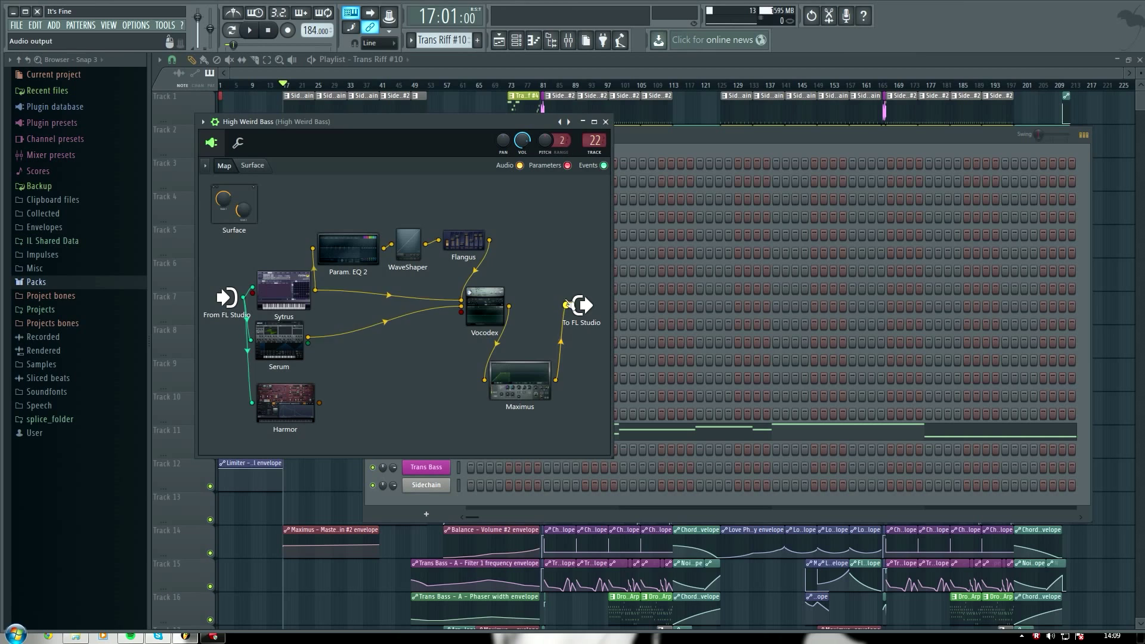
drag(540, 374, 538, 374)
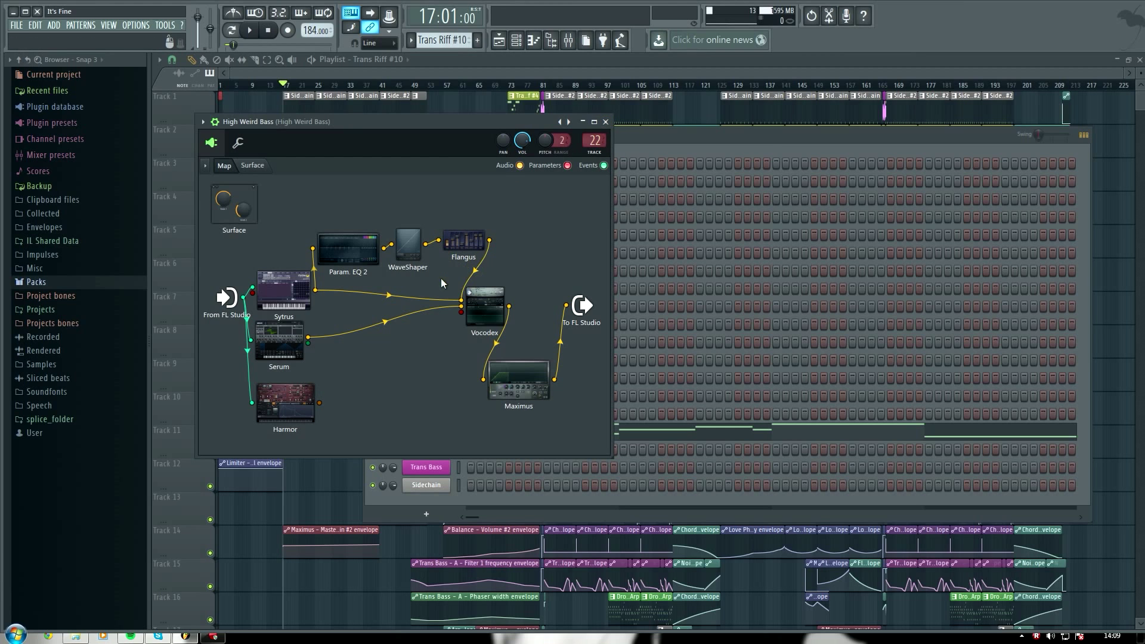
click(605, 122)
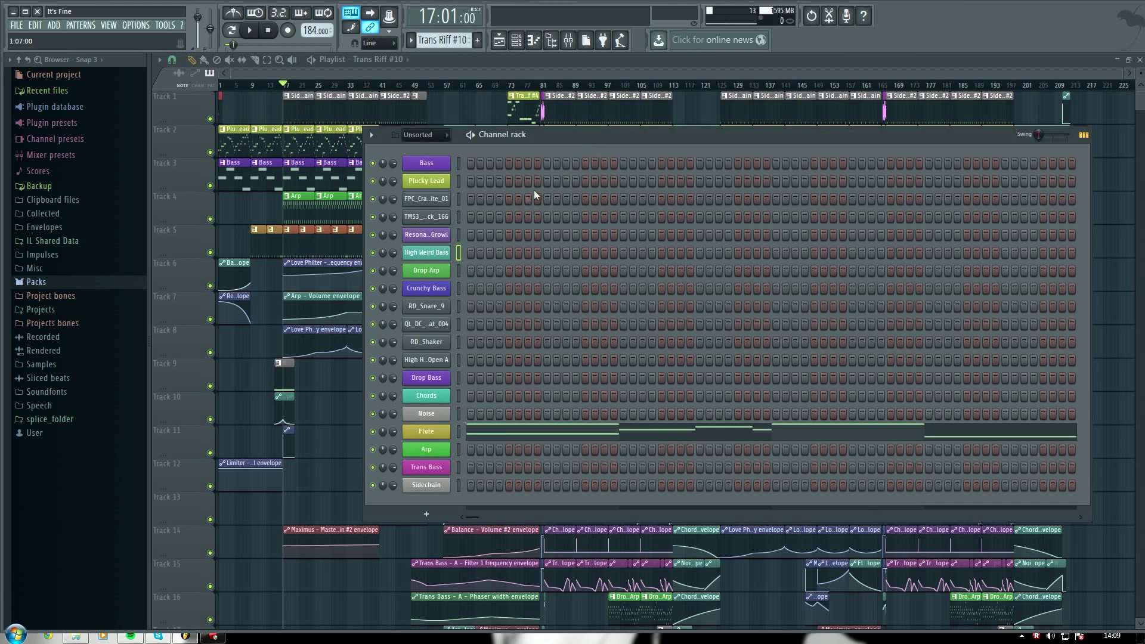
- Open the Drop Arp Serum instrument, audition it with several notes, and close it
click(448, 270)
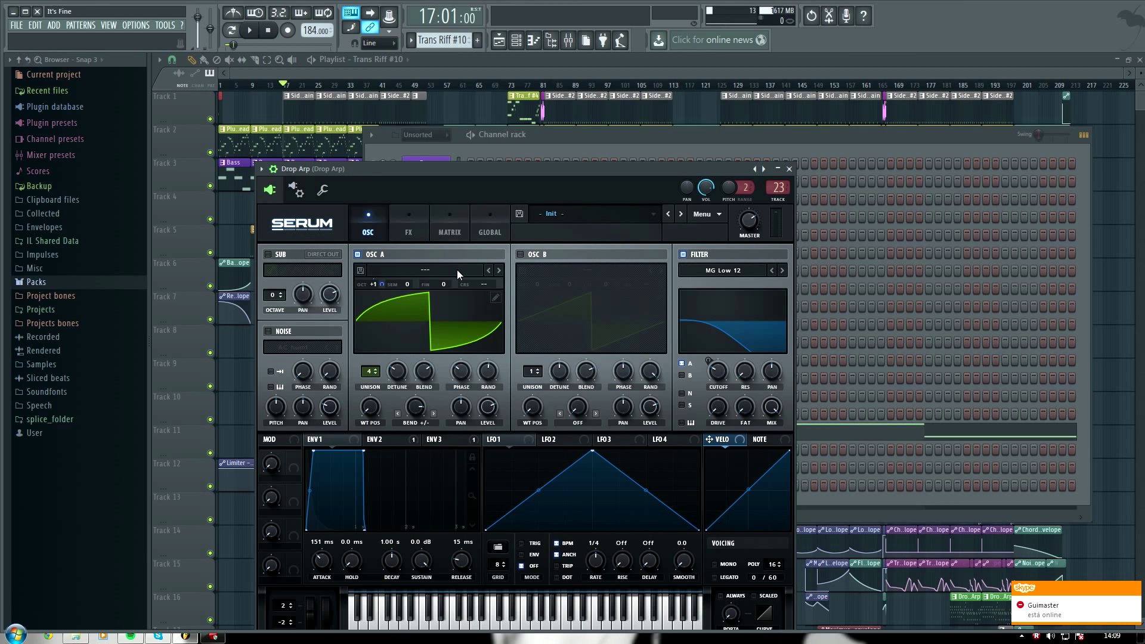
key(q)
key(w)
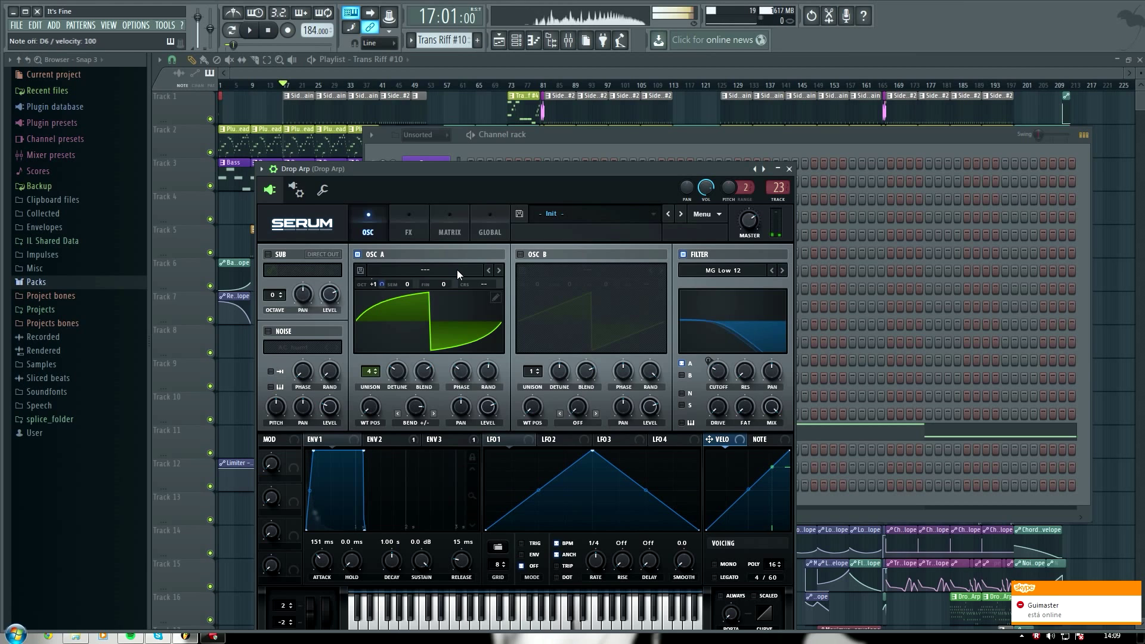
key(m)
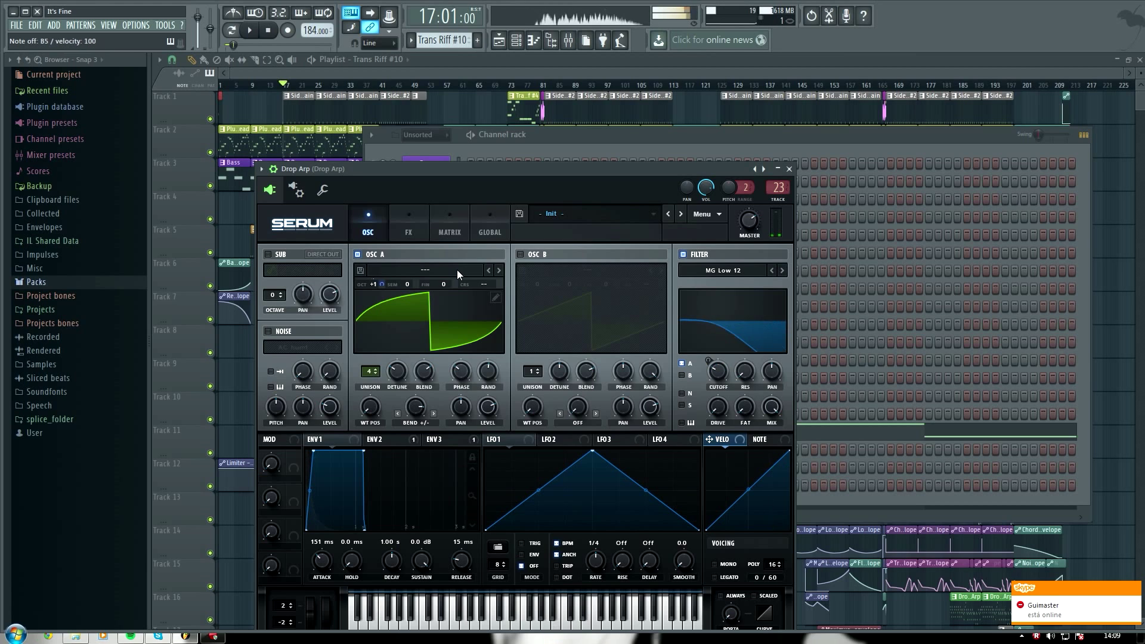
key(n)
key(v)
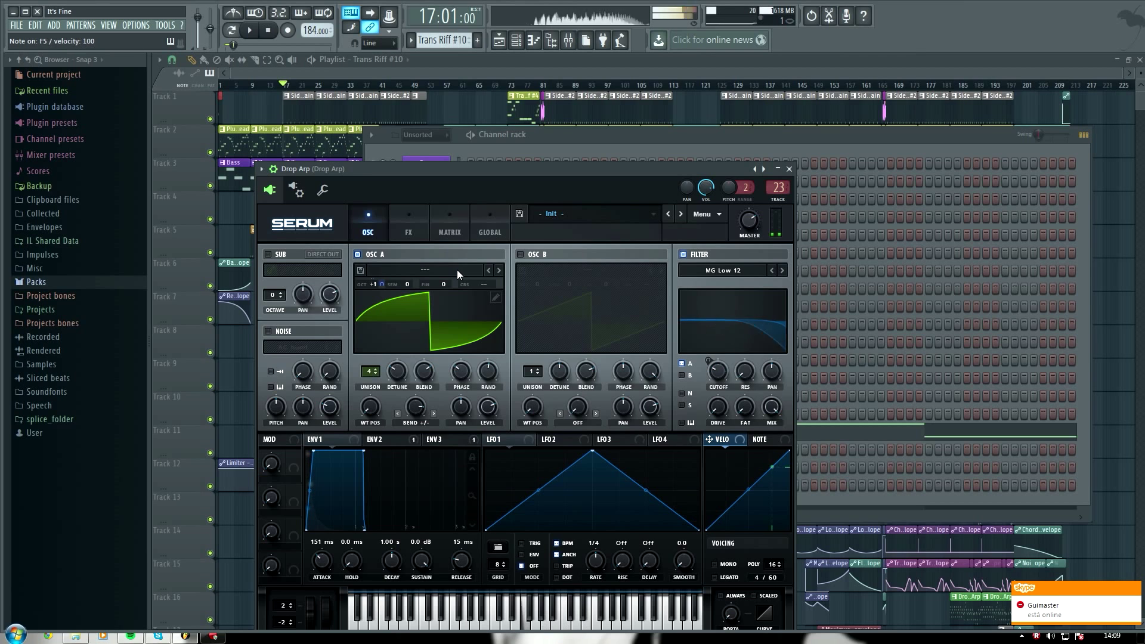
key(n)
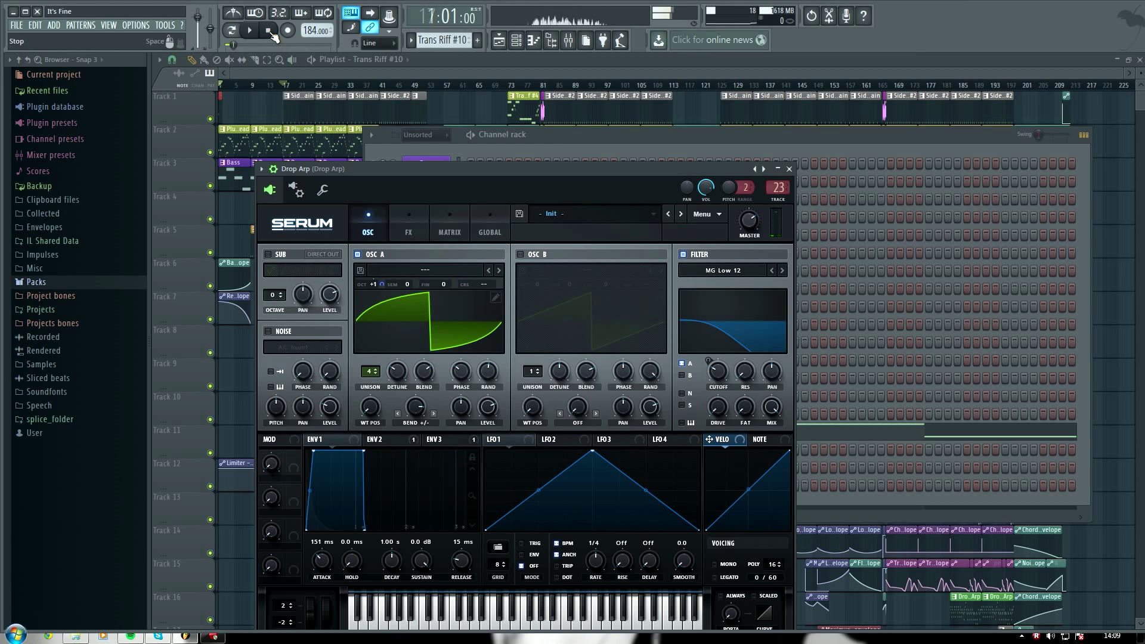
click(789, 168)
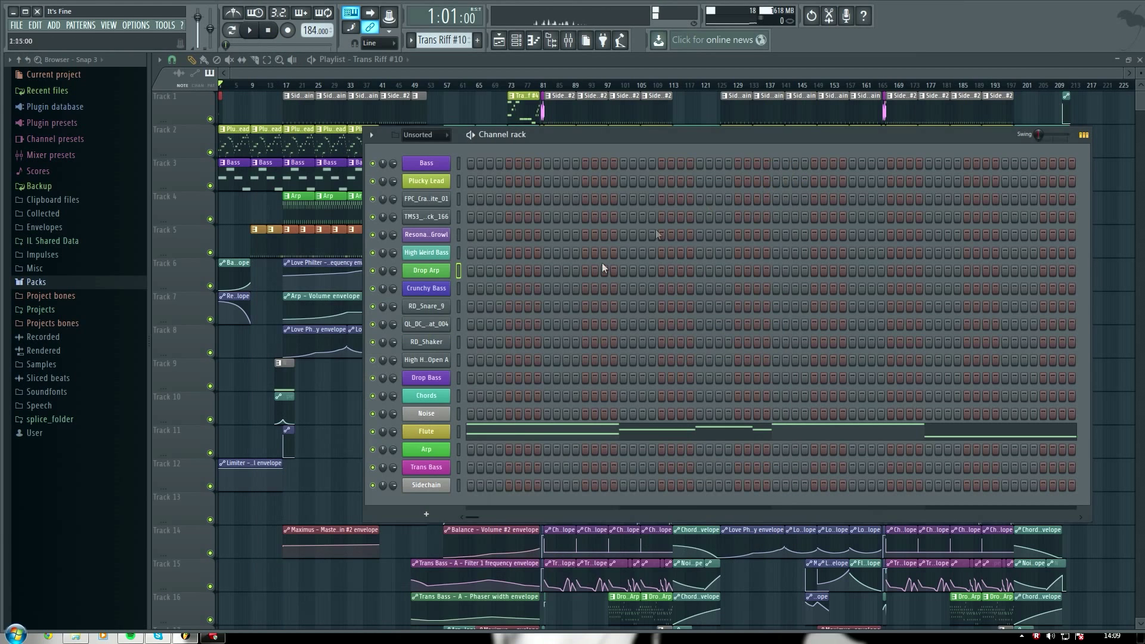
- Inspect the Crunchy Bass, Drop Bass, Chords and Noise instruments, closing each one
click(440, 288)
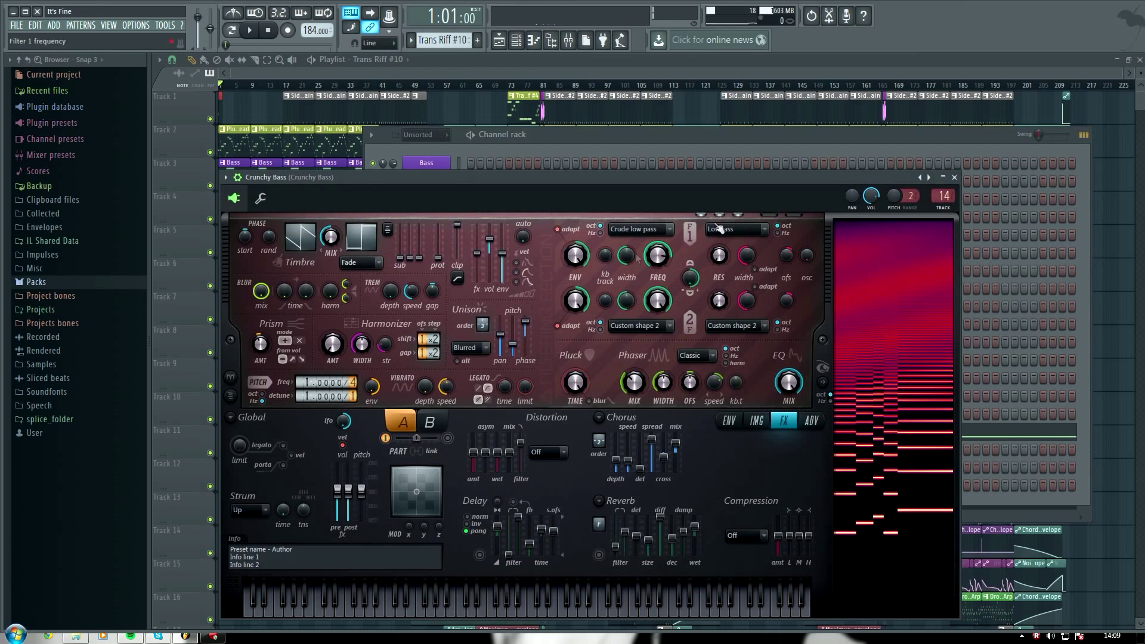
click(955, 177)
click(442, 378)
key(Escape)
click(441, 397)
key(Escape)
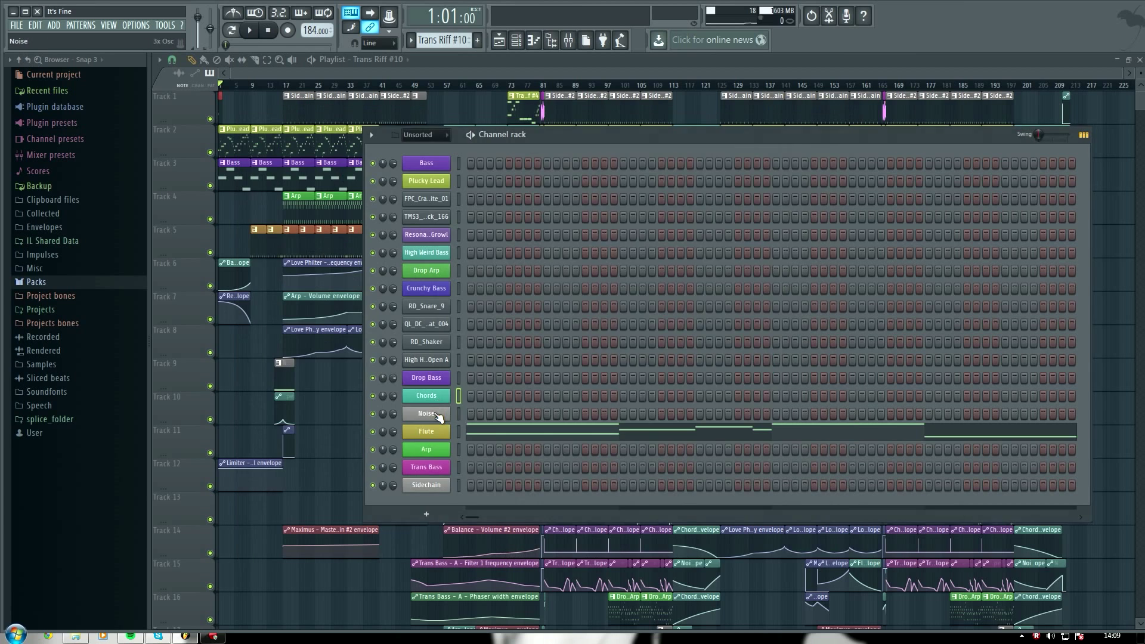
click(440, 414)
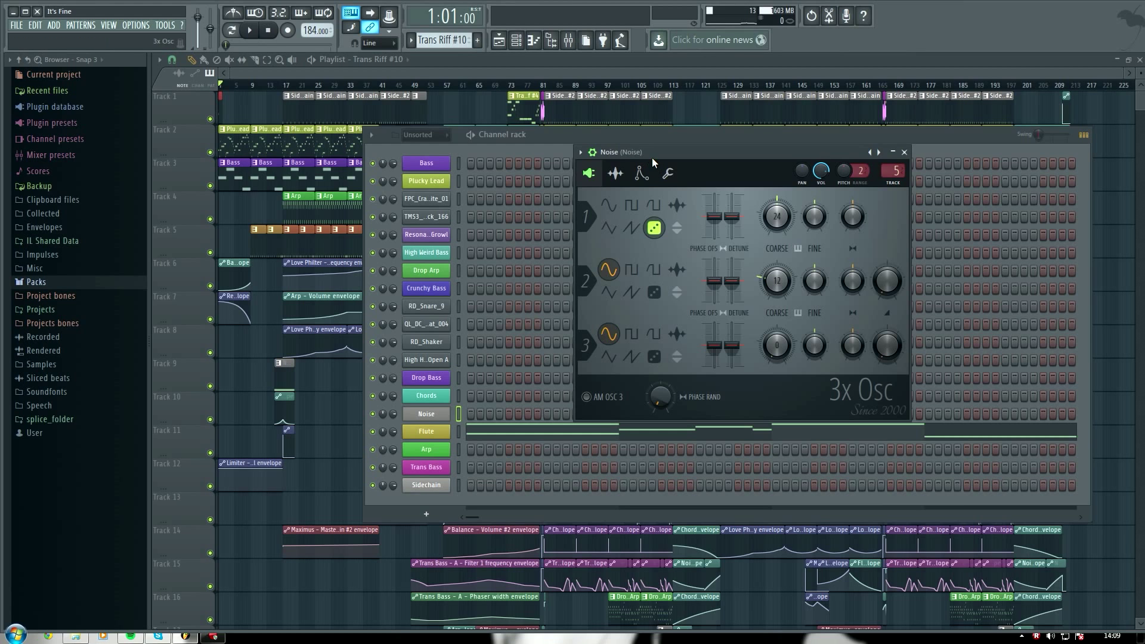
key(Escape)
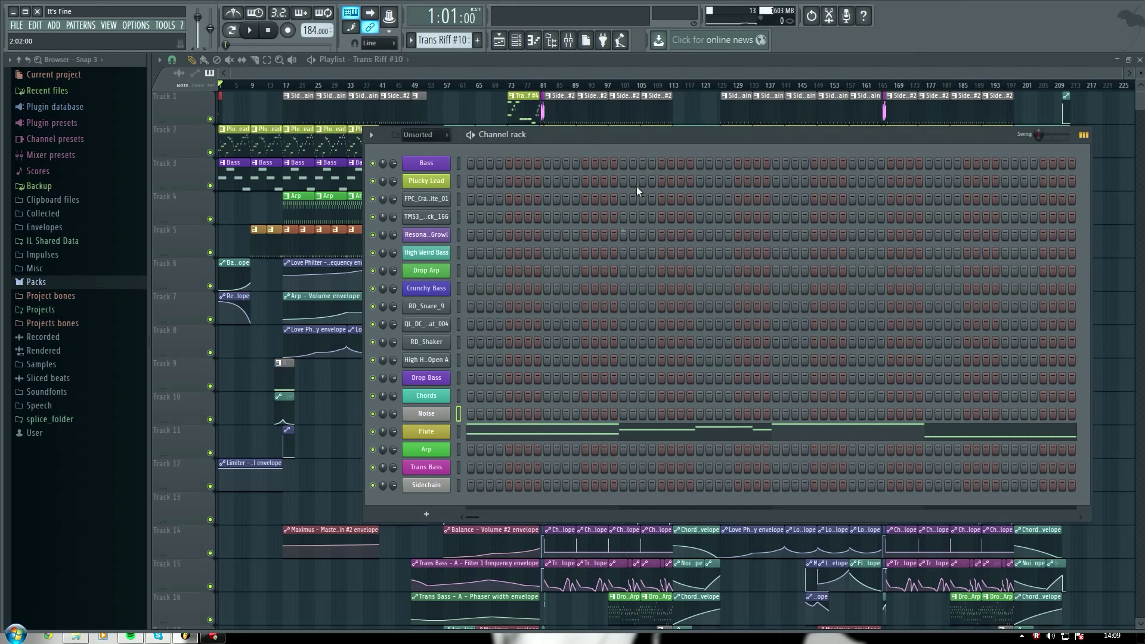
- Open the Flute instrument, shift its keyboard to +1 octave to show the keyswitches, restore +3, and close it
click(426, 431)
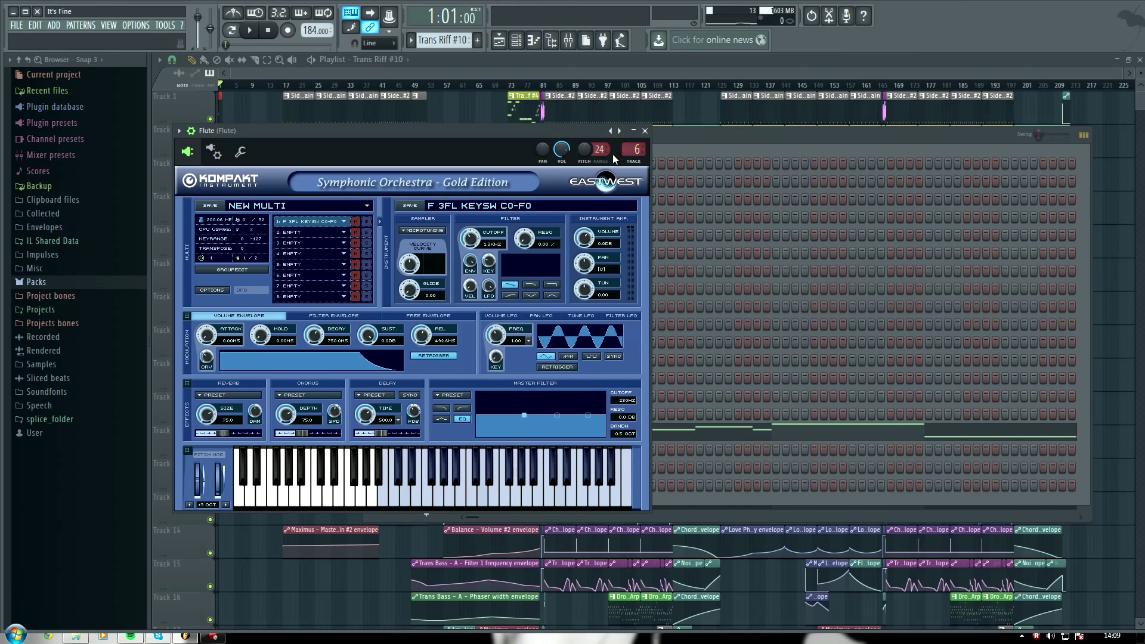
click(189, 504)
click(189, 504)
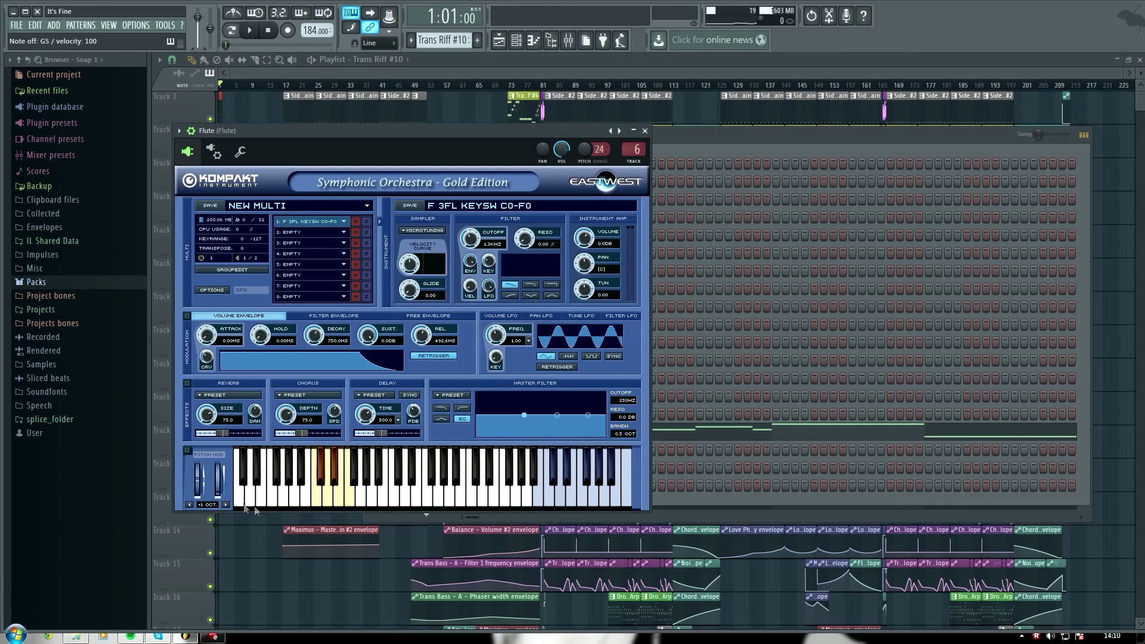
click(225, 504)
click(225, 504)
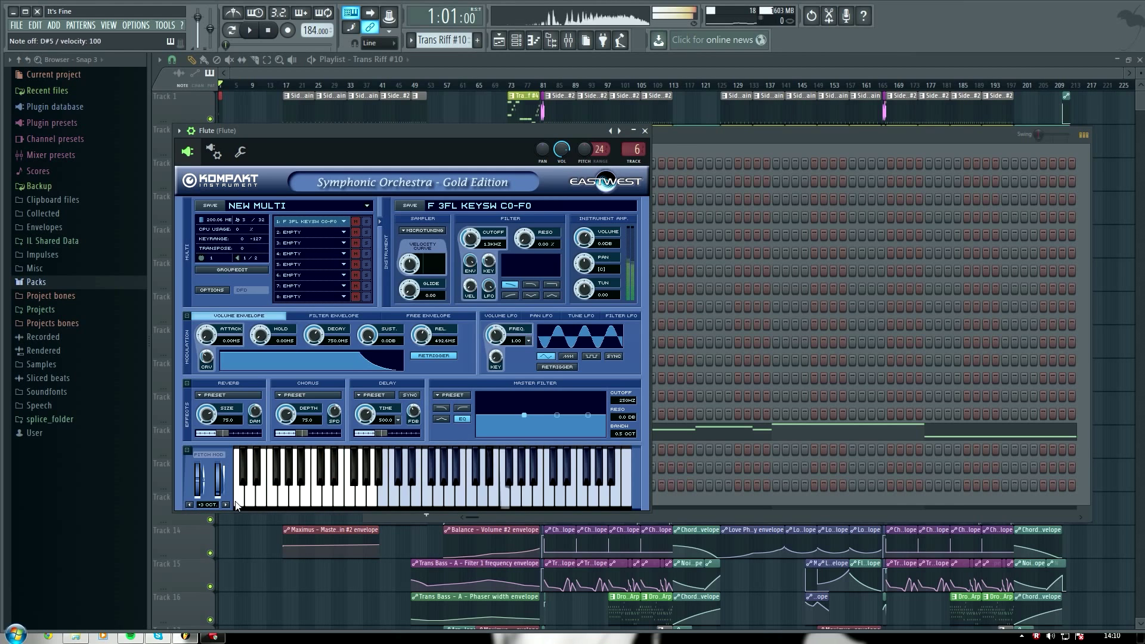
click(644, 130)
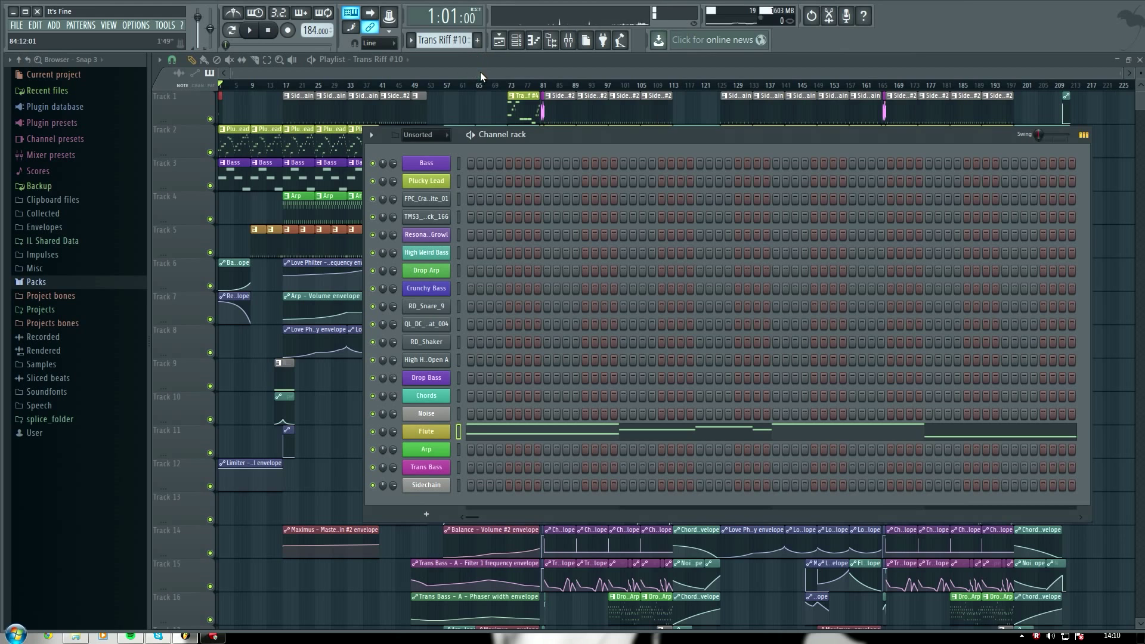
- Open the Arp Harmor instrument, play a run of notes to audition its sound, and close it
click(426, 449)
key(3)
key(q)
key(t)
key(q)
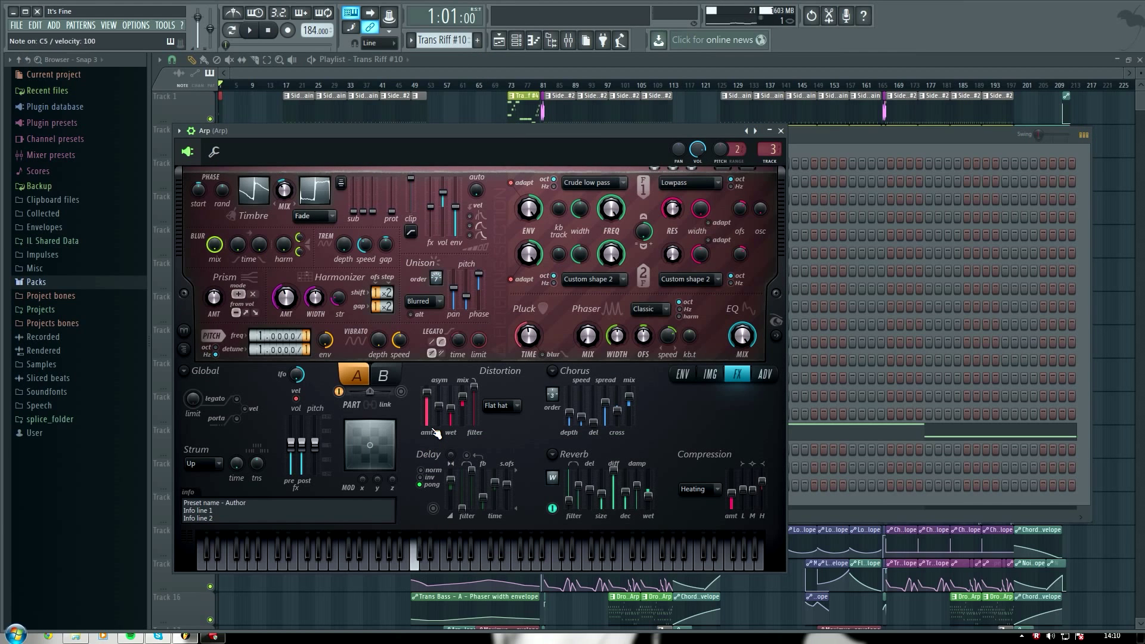
key(r)
key(3)
key(x)
key(b)
key(q)
key(t)
click(781, 130)
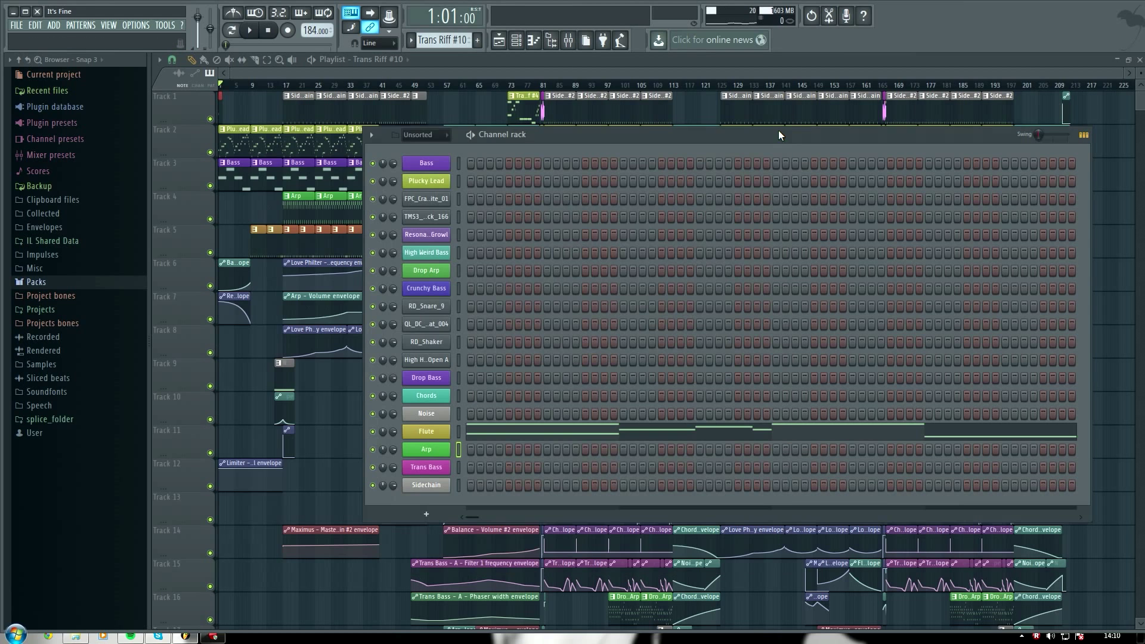
- Open the Trans Bass instrument, audition it with high and low notes, and close it
click(437, 468)
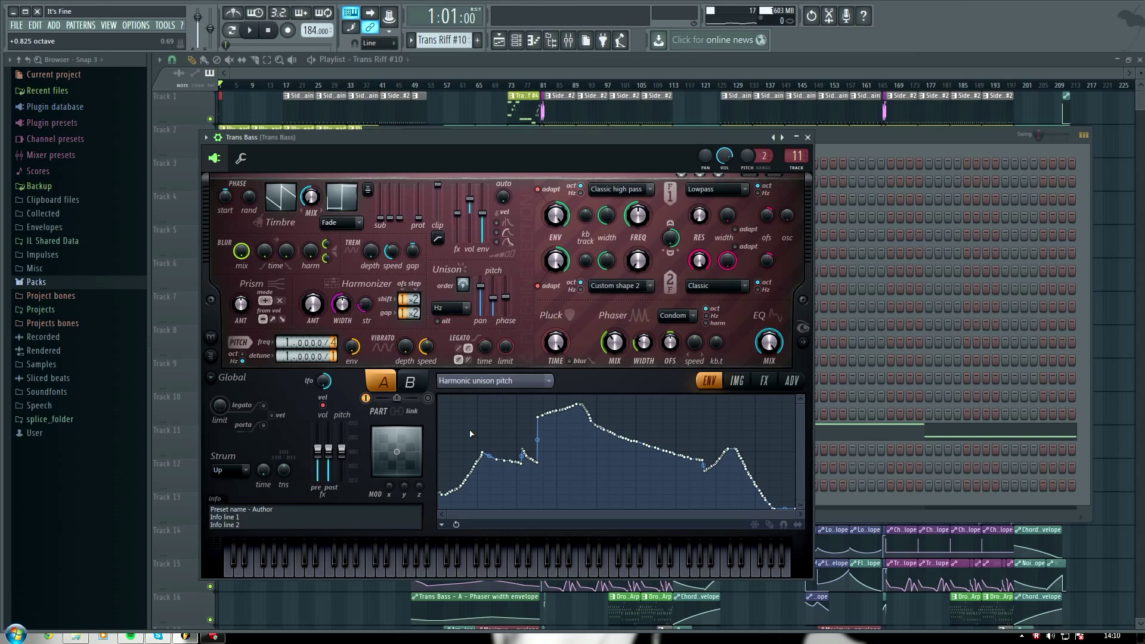
key(r)
key(i)
key(r)
key(q)
key(z)
key(z)
key(d)
key(t)
key(i)
key(r)
click(808, 138)
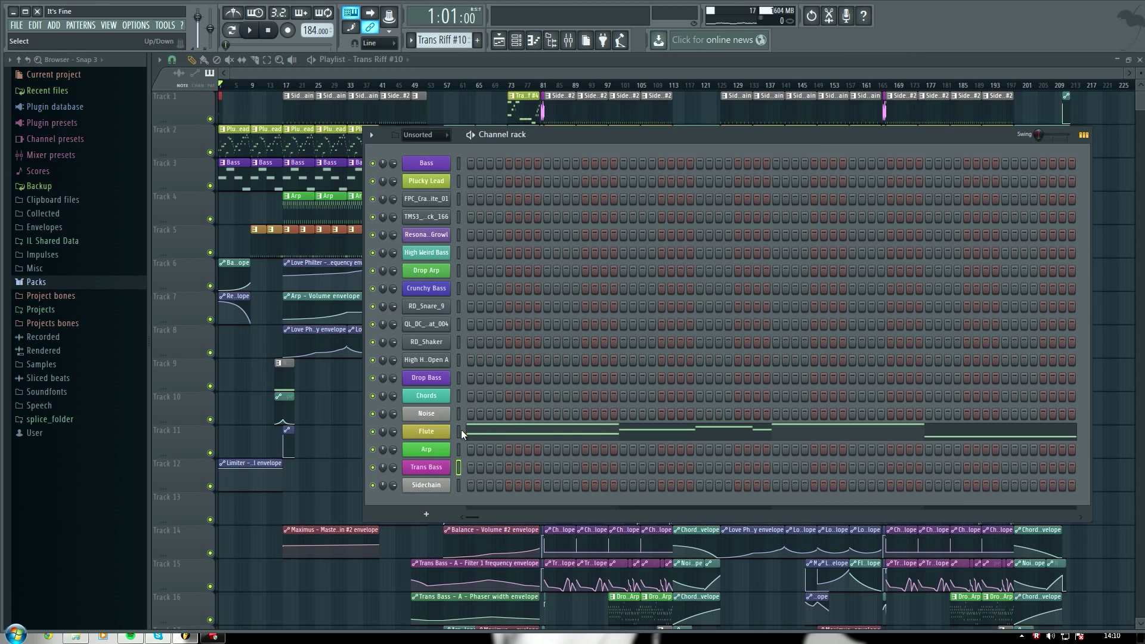
- Inspect the Sidechain channel's 3x Osc, close it, and hide the channel rack
click(444, 485)
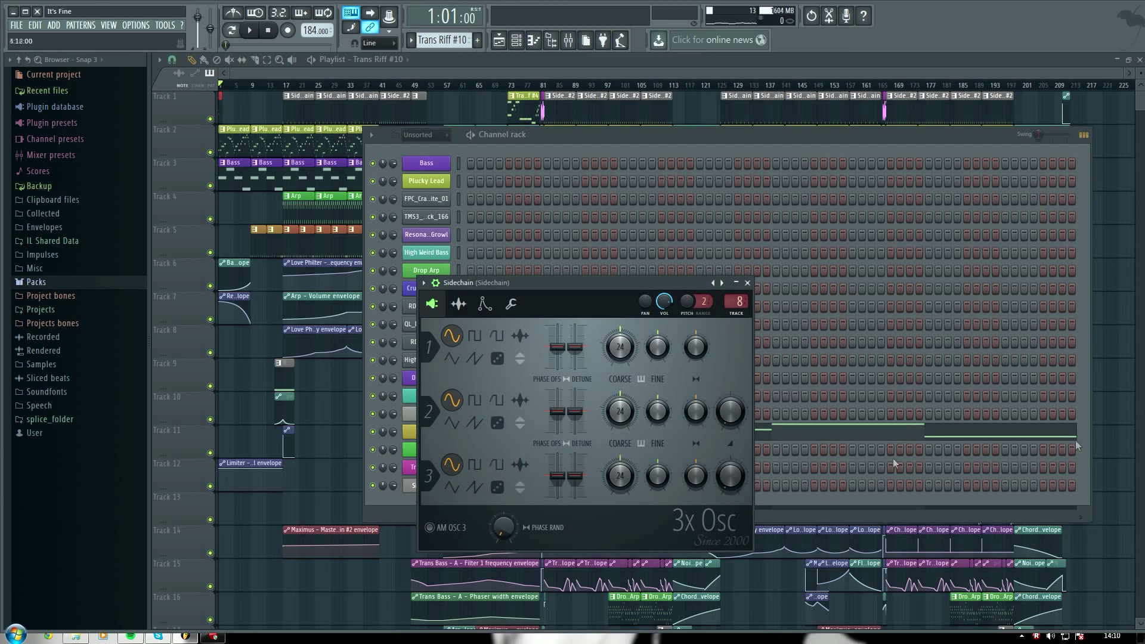
click(748, 282)
click(579, 72)
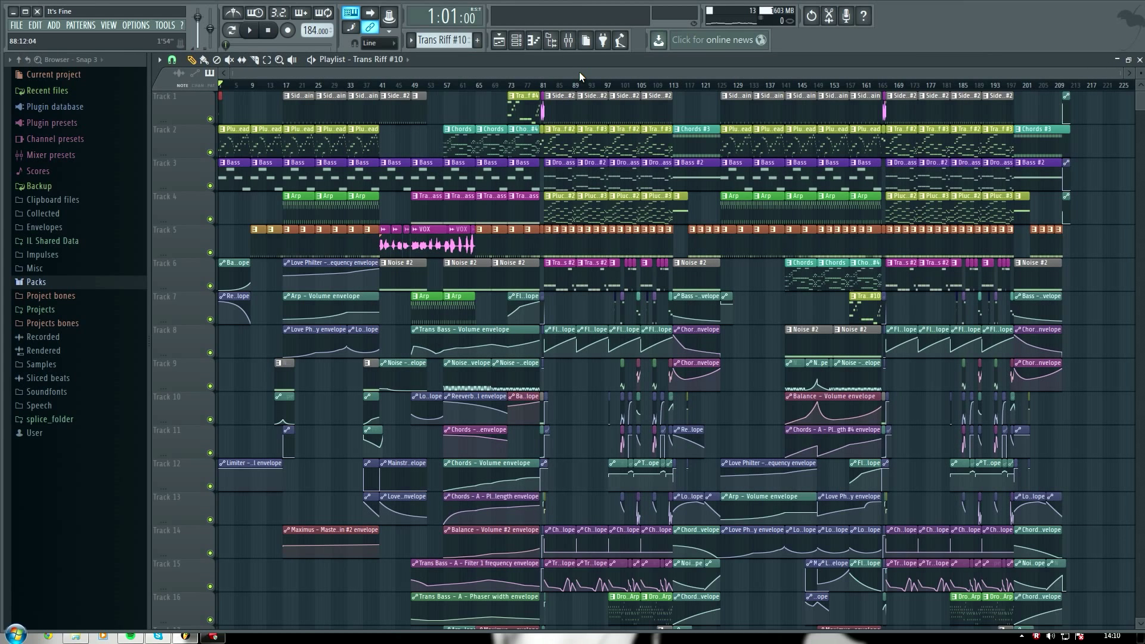
- Solo Track 1, play its Sidechain pattern from bar 17, stop playback, and restore the other tracks
right_click(211, 120)
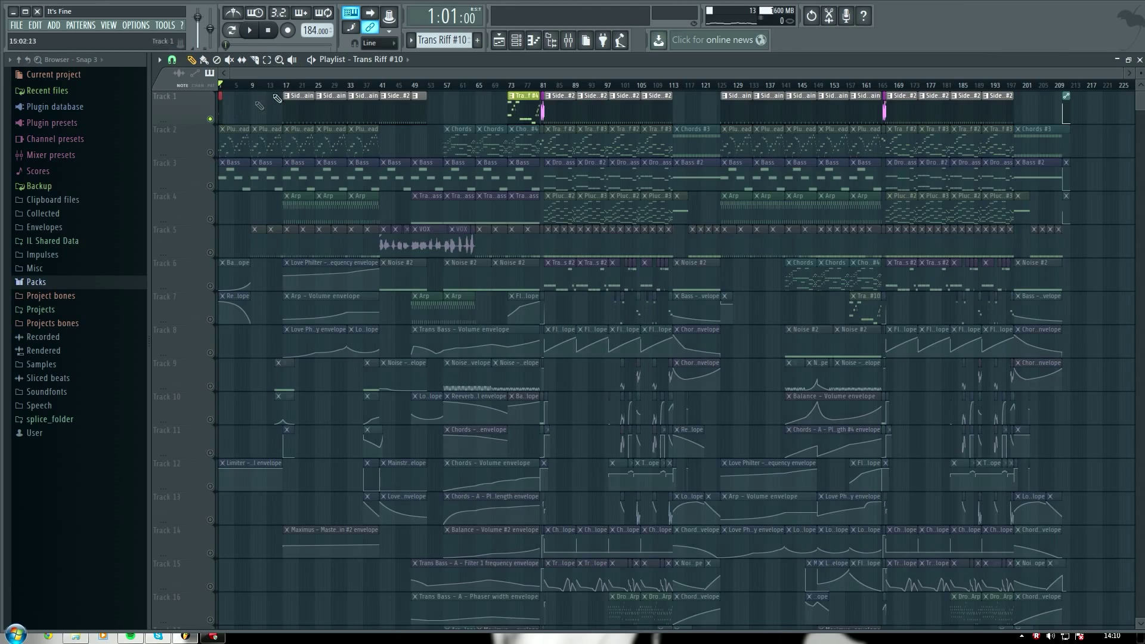
scroll(298, 87, up, 6)
drag(310, 75, 300, 76)
scroll(293, 87, up, 4)
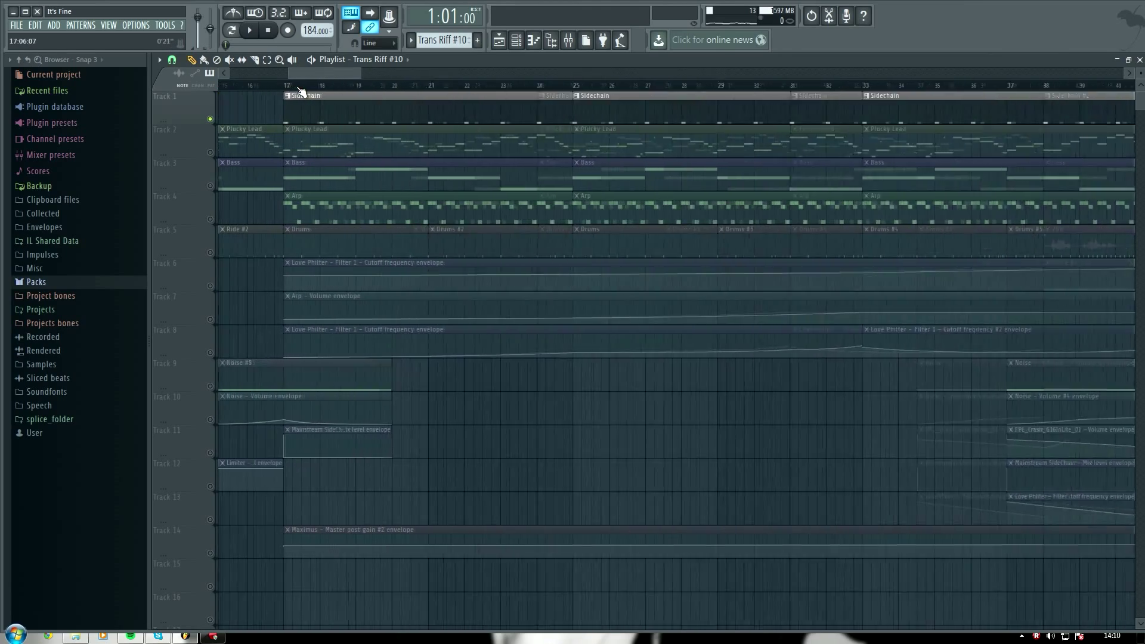
click(280, 85)
key(space)
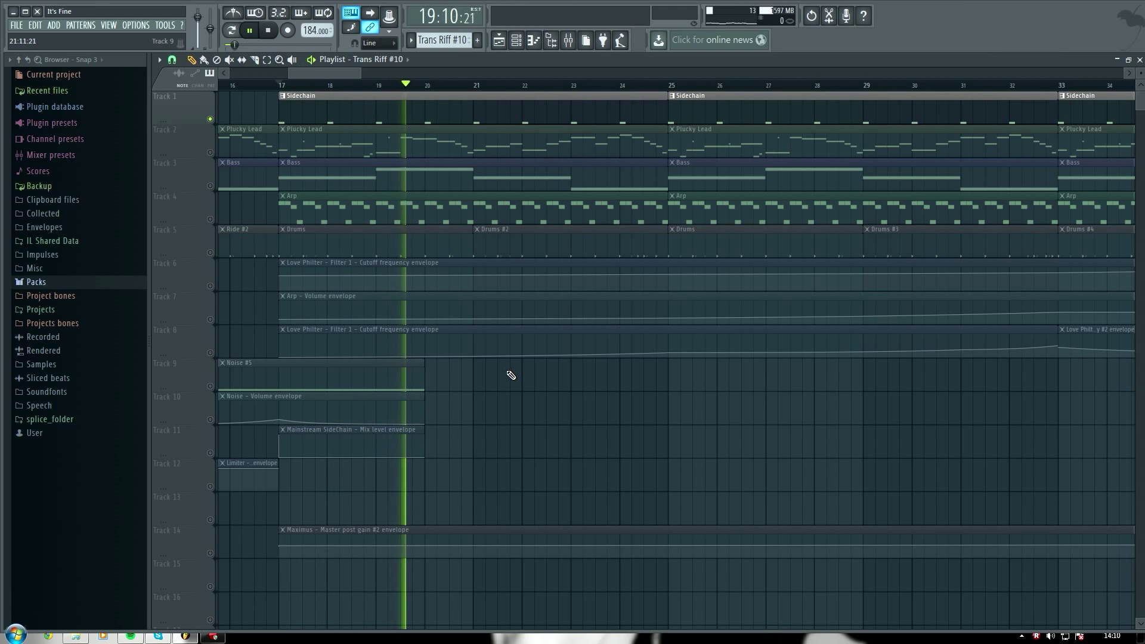
key(space)
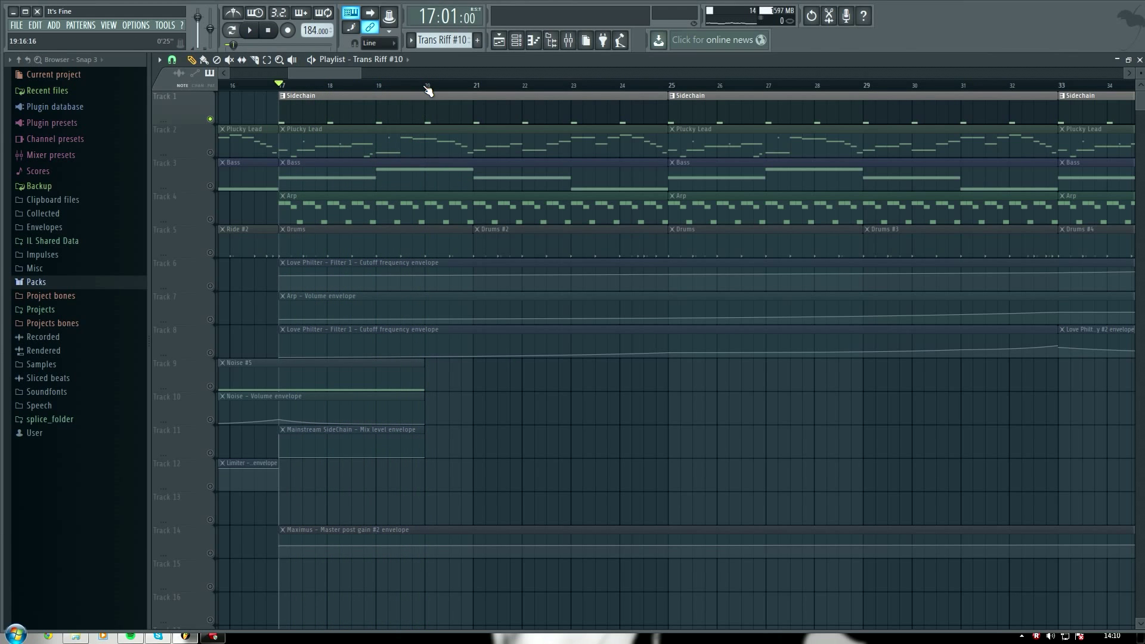
scroll(428, 90, down, 8)
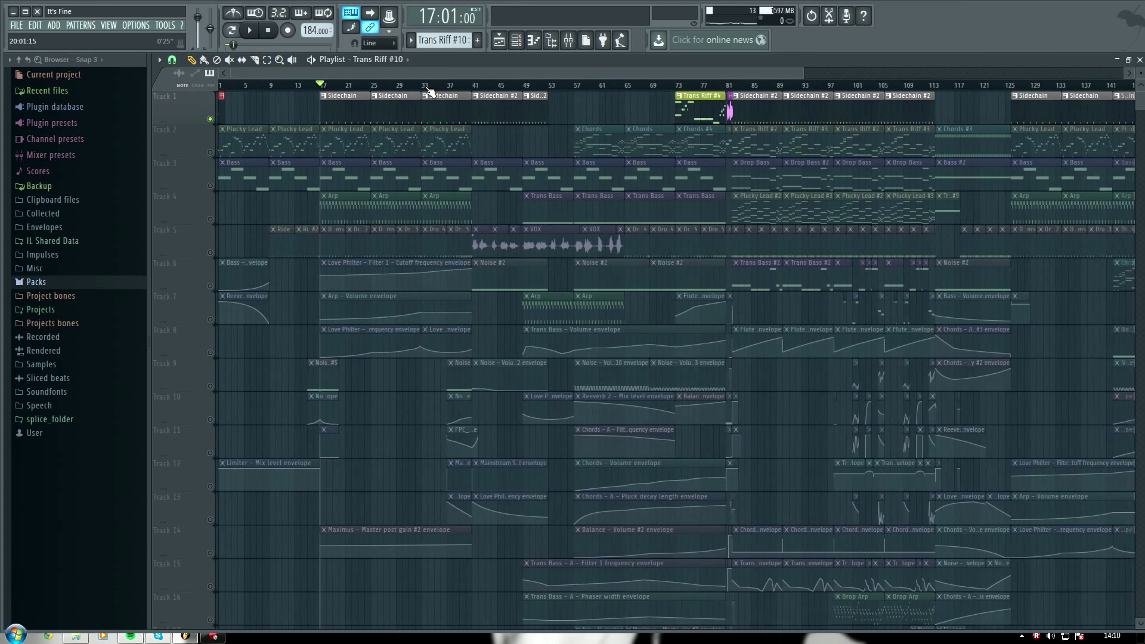
right_click(211, 118)
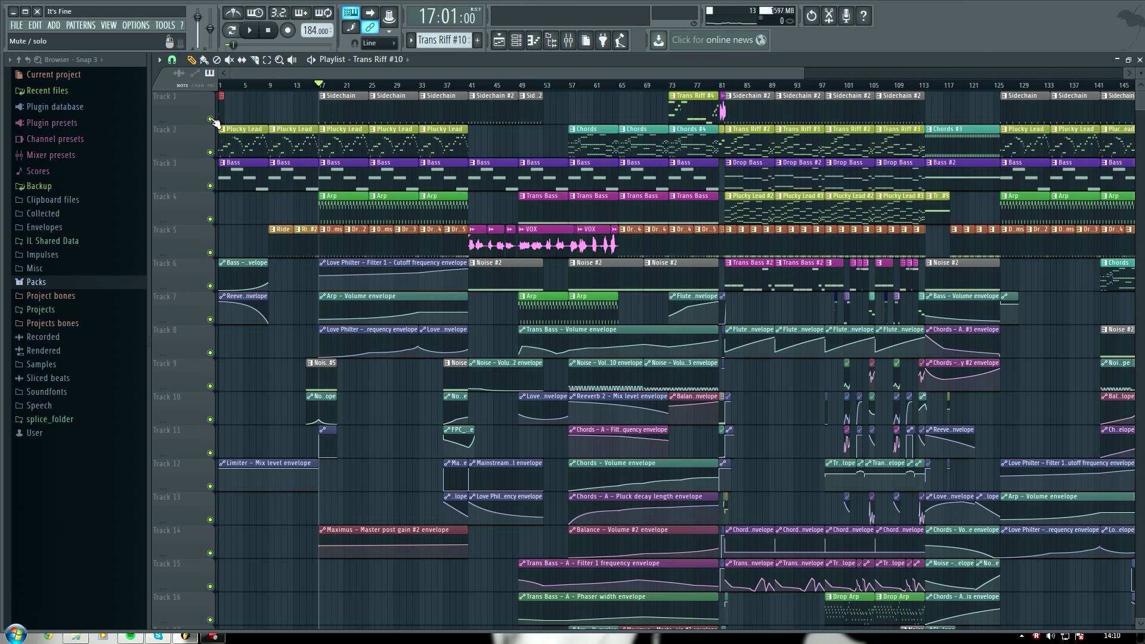
- View the Sidechain track and its Fruity Limiter in the mixer, and close the mixer
click(570, 40)
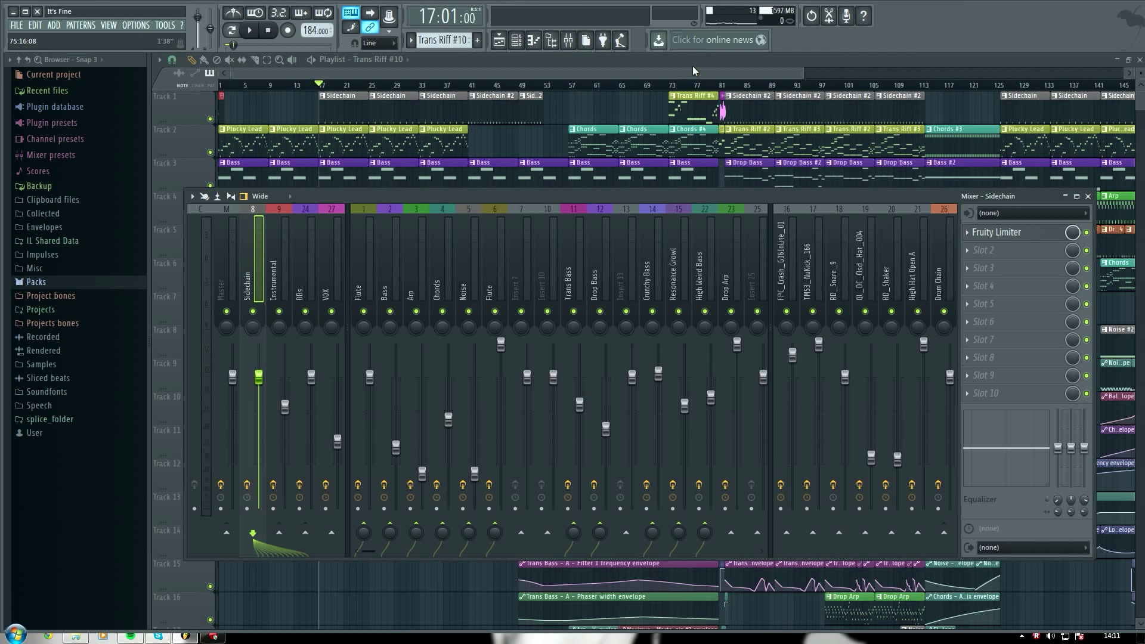
key(F9)
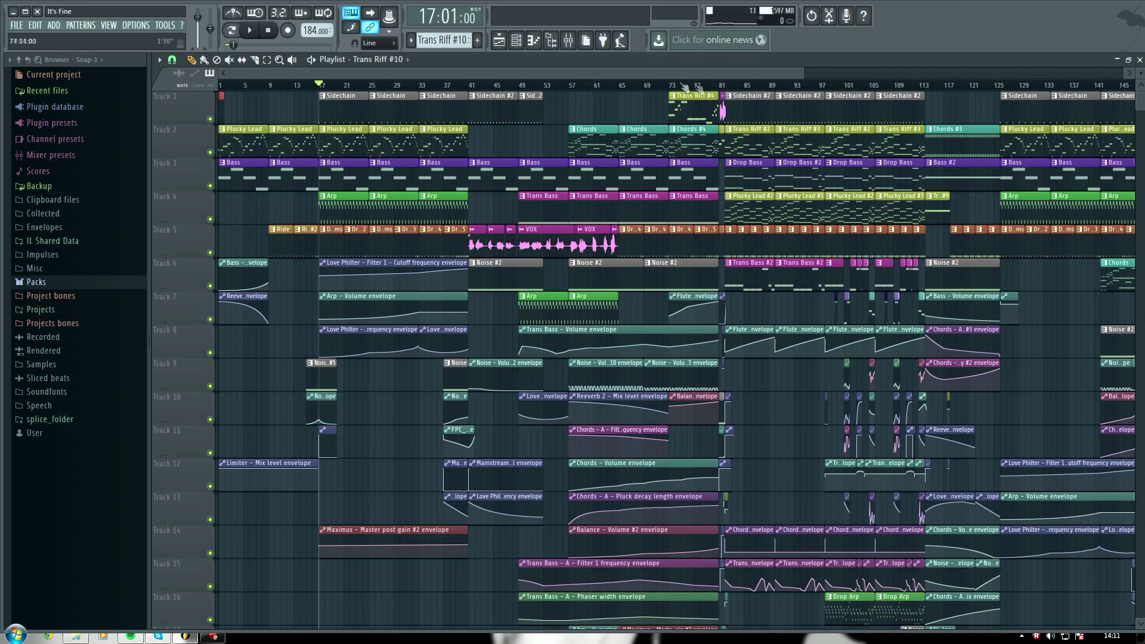
- Mute Track 2 and Track 5, and play the intro from bar 1 with the Bass part audible
scroll(331, 96, up, 6)
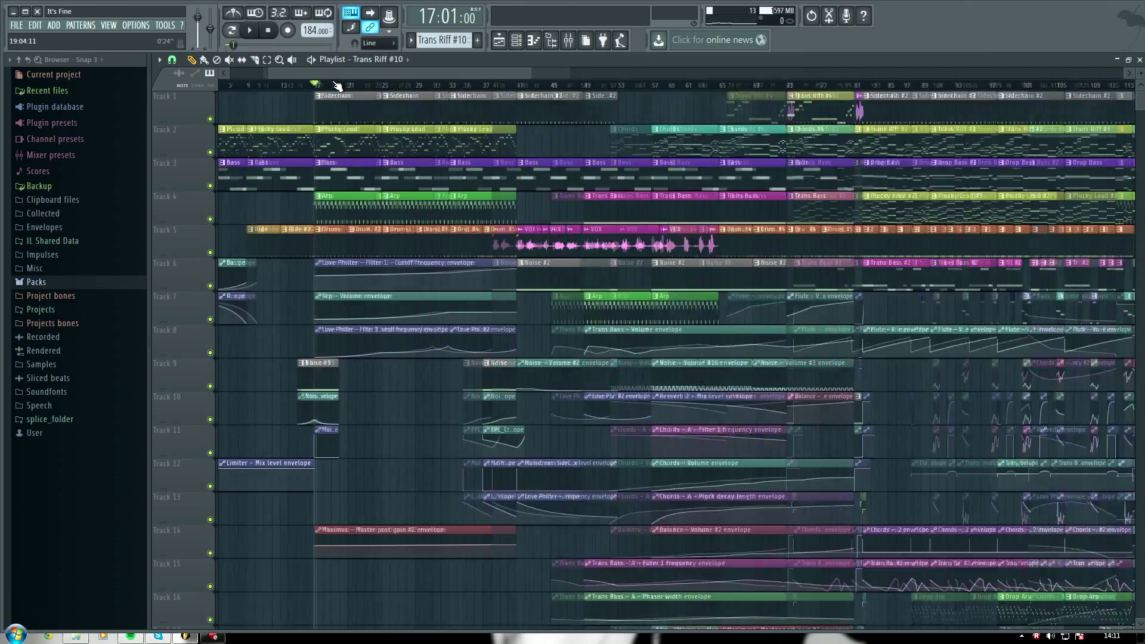
drag(340, 74, 138, 182)
click(210, 152)
click(268, 30)
click(210, 253)
key(space)
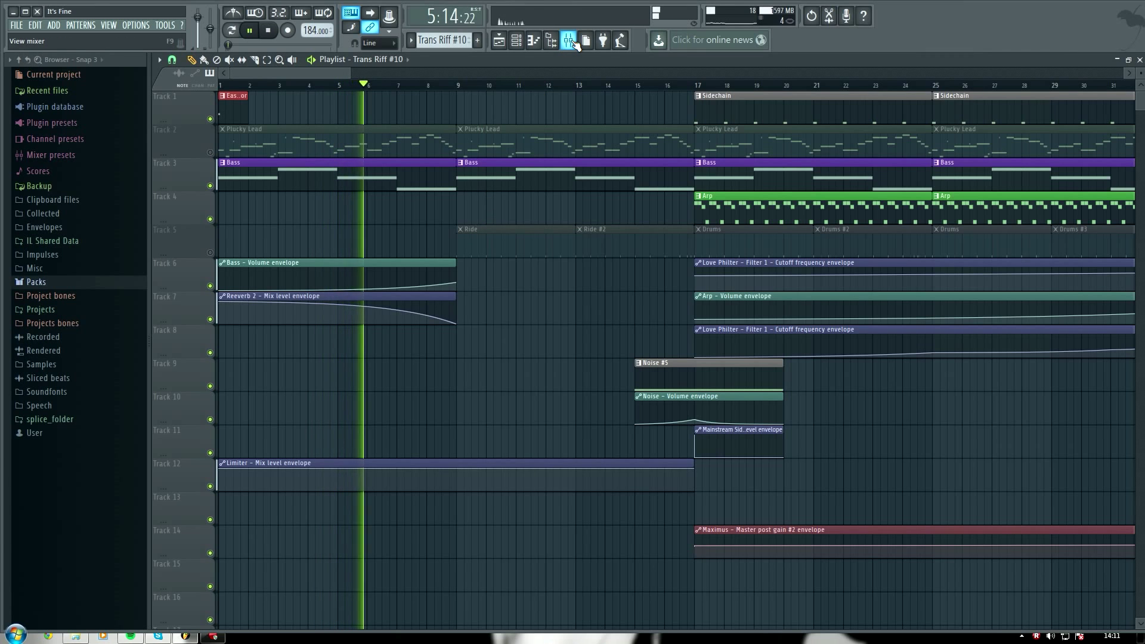
- Open the Bass channel's Harmor from the channel rack and stop playback
click(498, 40)
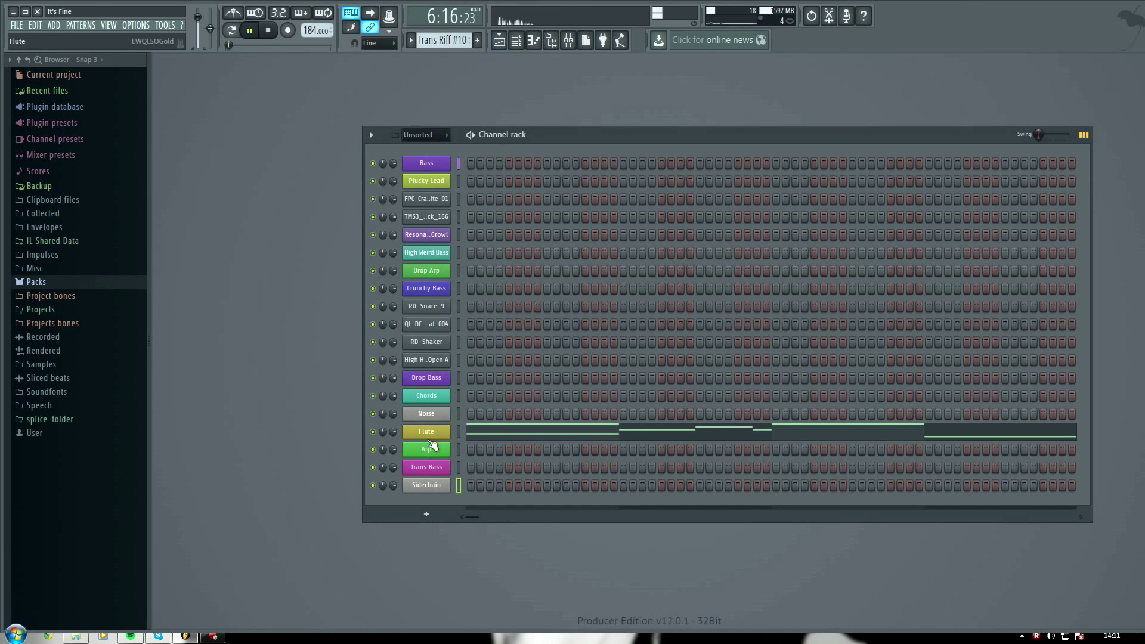
click(499, 40)
click(517, 40)
click(431, 164)
key(space)
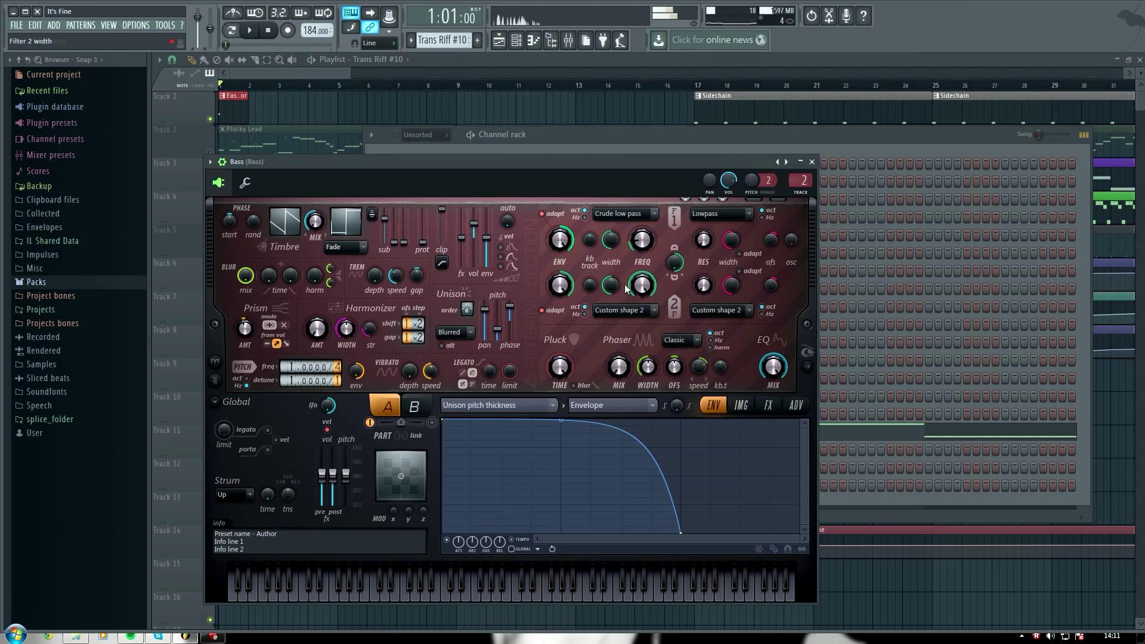
- Show Harmor's visual feedback display for the Bass and look through the available editor targets without changing the target
click(807, 365)
click(533, 408)
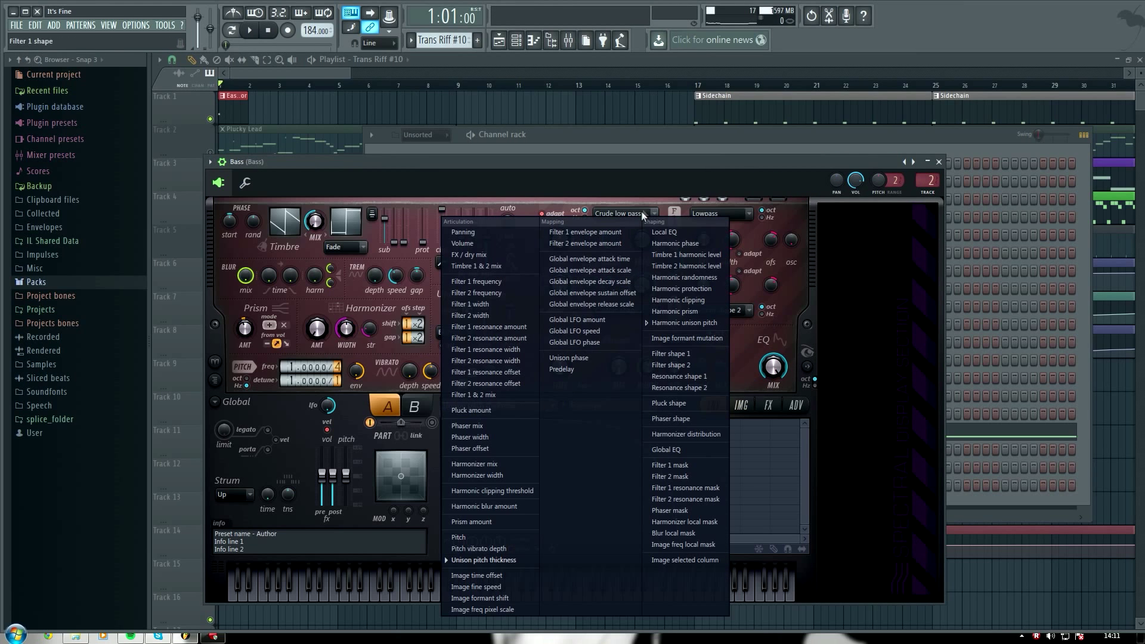
click(398, 177)
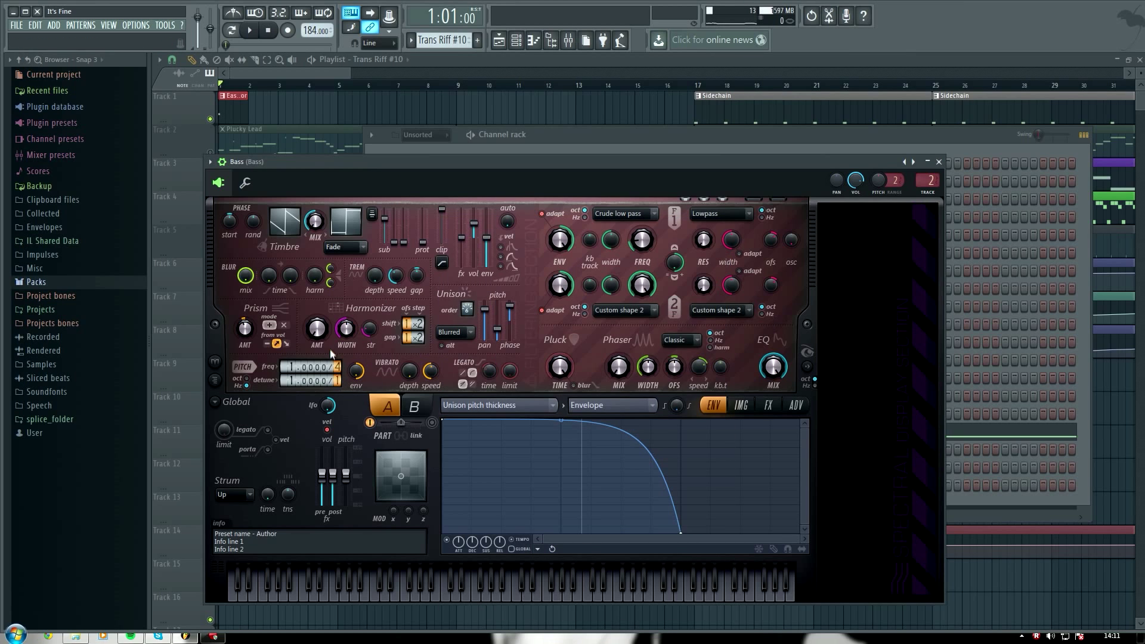
scroll(337, 365, up, 3)
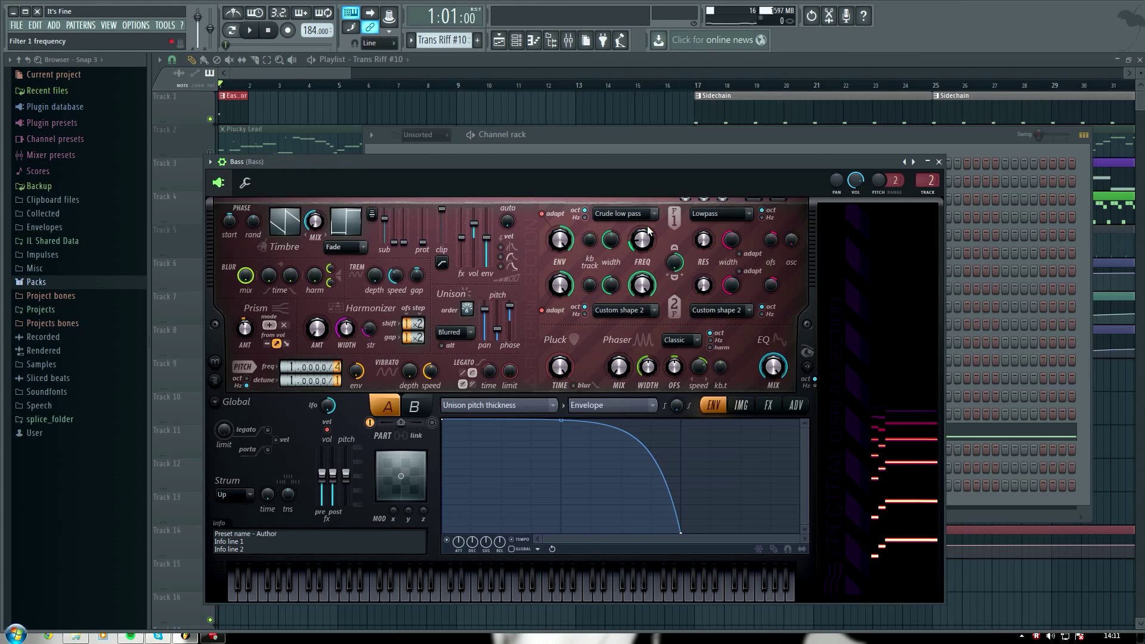
- Temporarily open up the Bass Harmor's Filter 1 frequency and play test notes to hear the sound without the filtering
right_click(641, 250)
click(685, 405)
key(q)
key(3)
key(r)
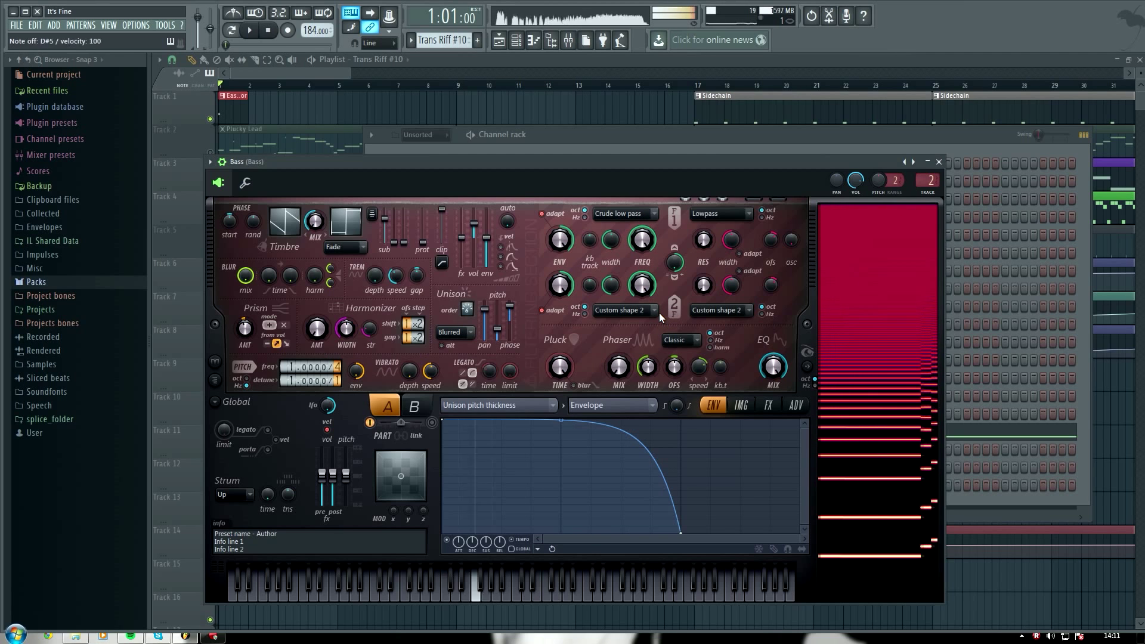
- Restore the Bass Harmor's previous Filter 1 frequency and play the test notes for comparison
right_click(642, 240)
click(678, 414)
key(q)
key(3)
key(r)
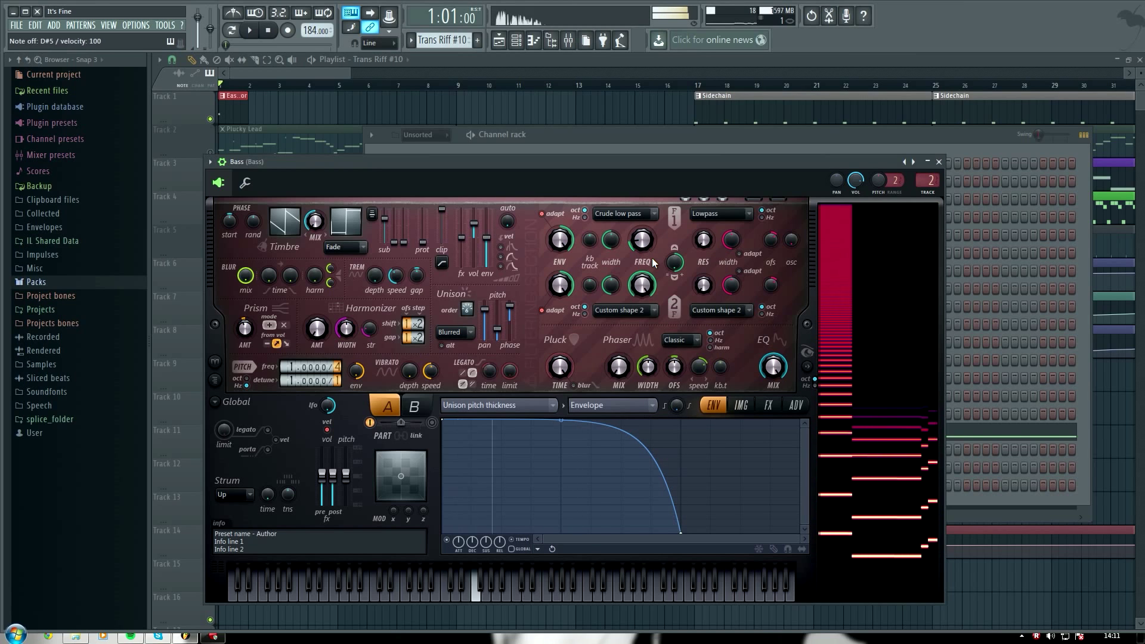
key(t)
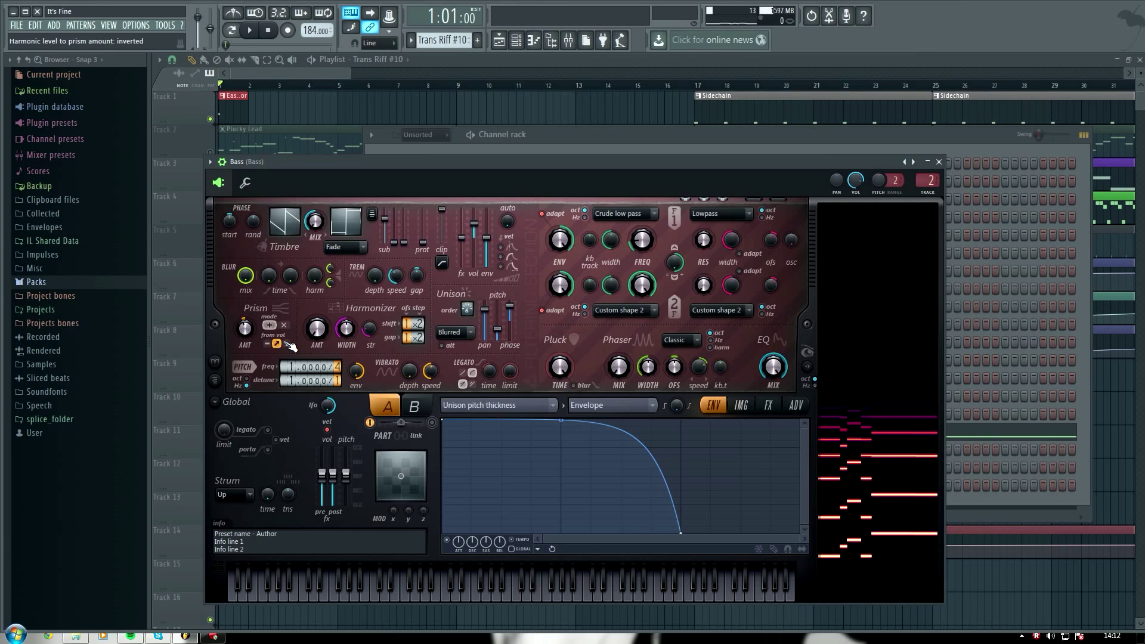
- Play test notes while examining the Bass Harmor's prism and effects settings, and return to the envelope page
key(q)
key(3)
key(r)
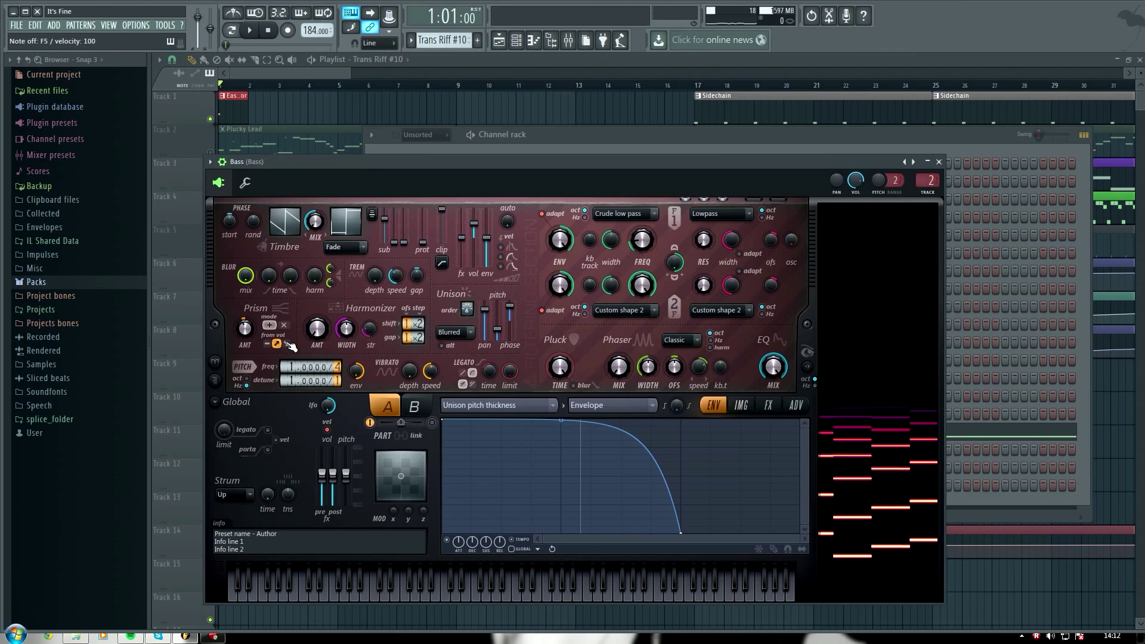
click(768, 405)
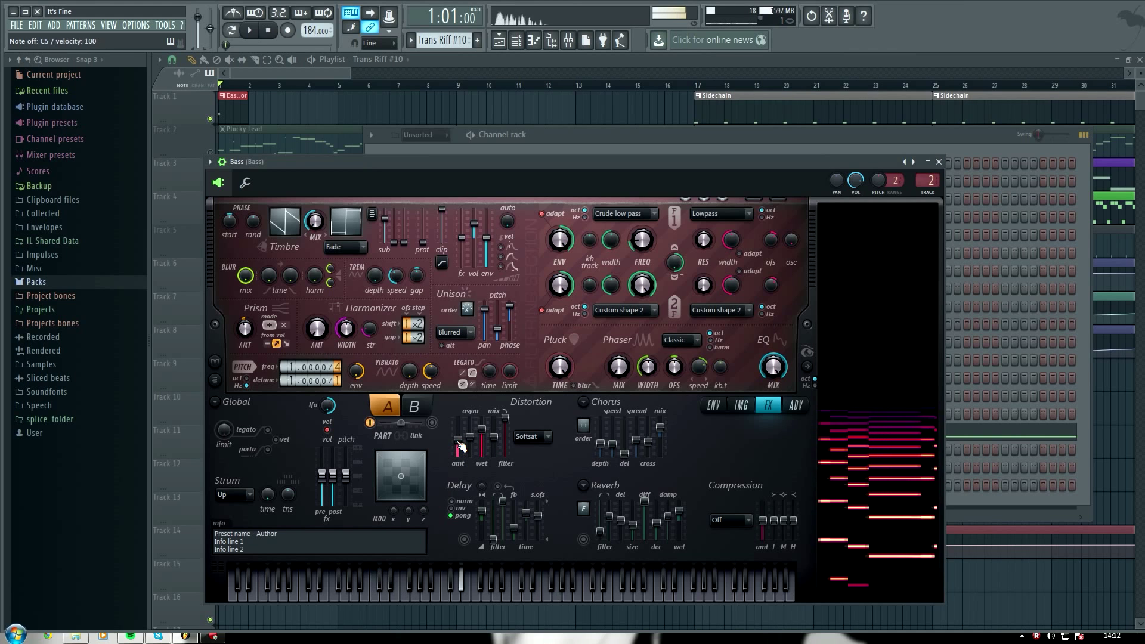
click(712, 406)
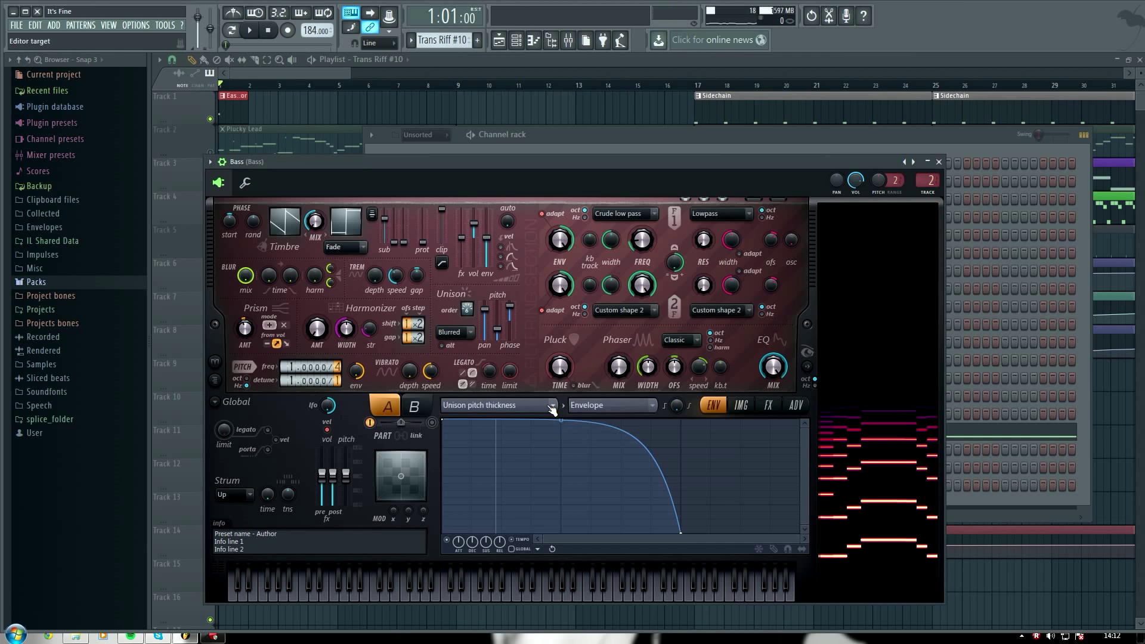
- Display the Bass Harmor's Harmonic unison pitch curve and play test notes with it
click(552, 406)
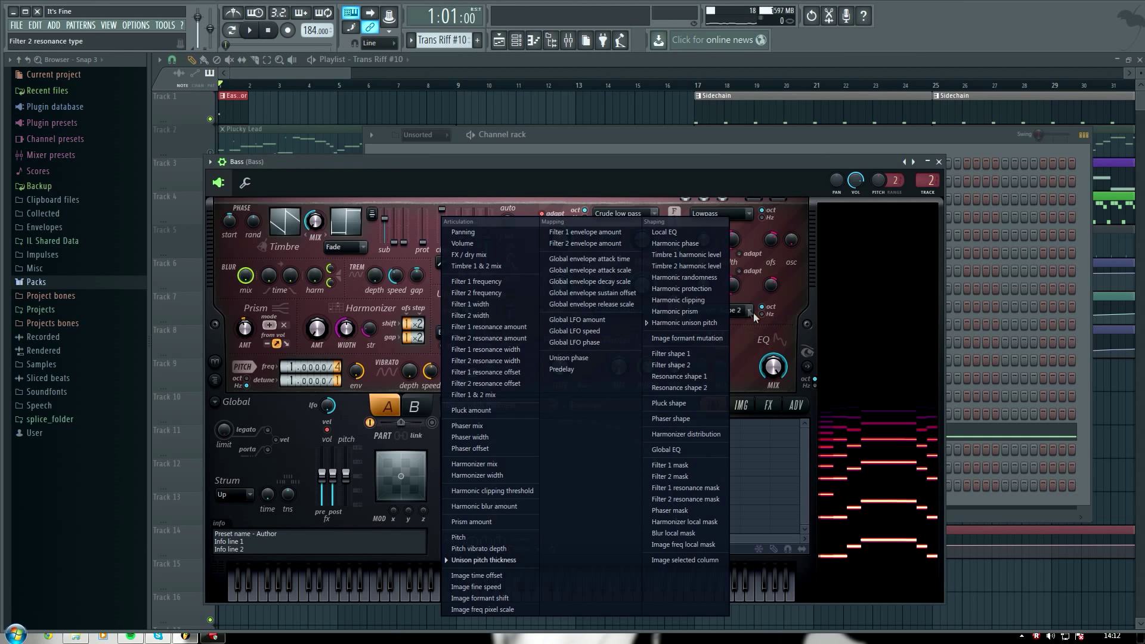
click(710, 319)
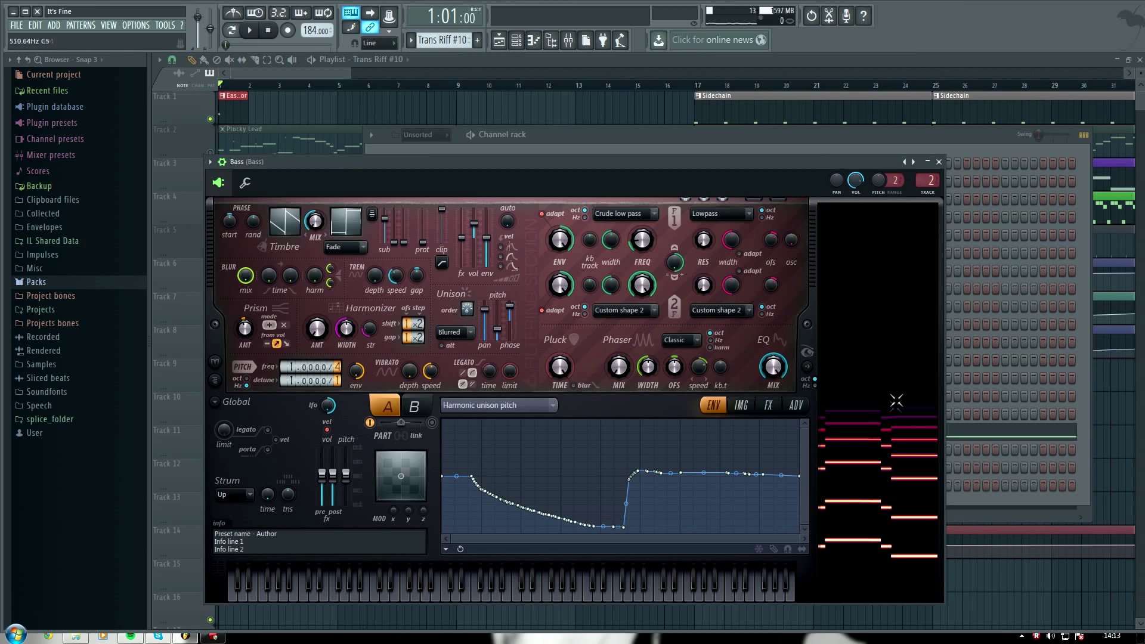
key(z)
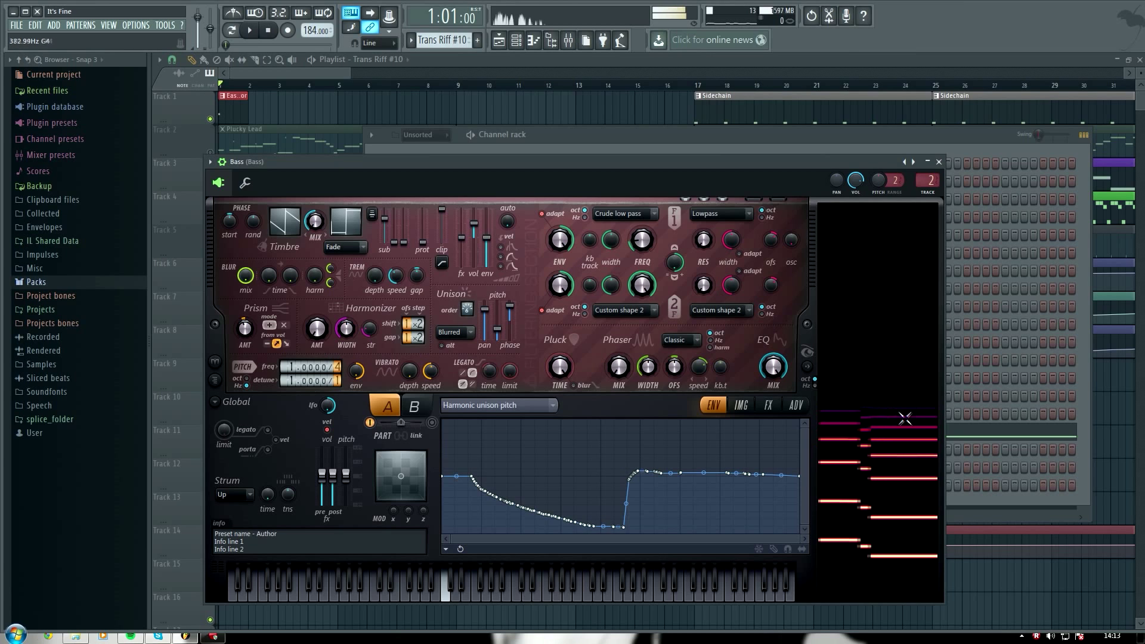
key(d)
key(v)
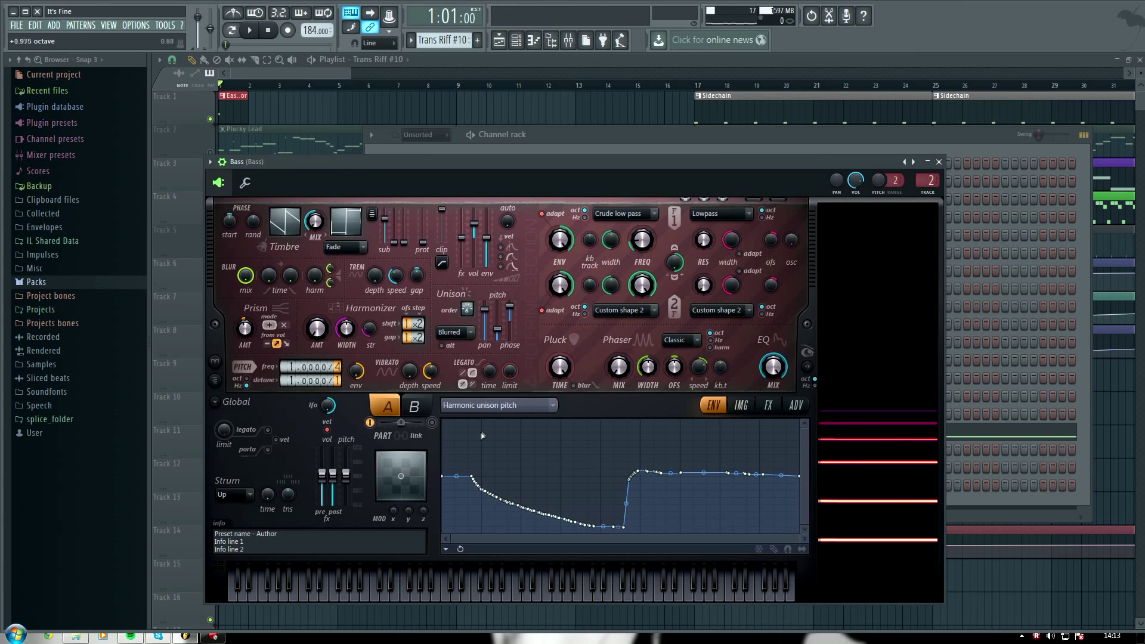
- Display the Bass Harmor's Unison pitch thickness envelope and play notes to hear its effect
click(534, 404)
click(508, 560)
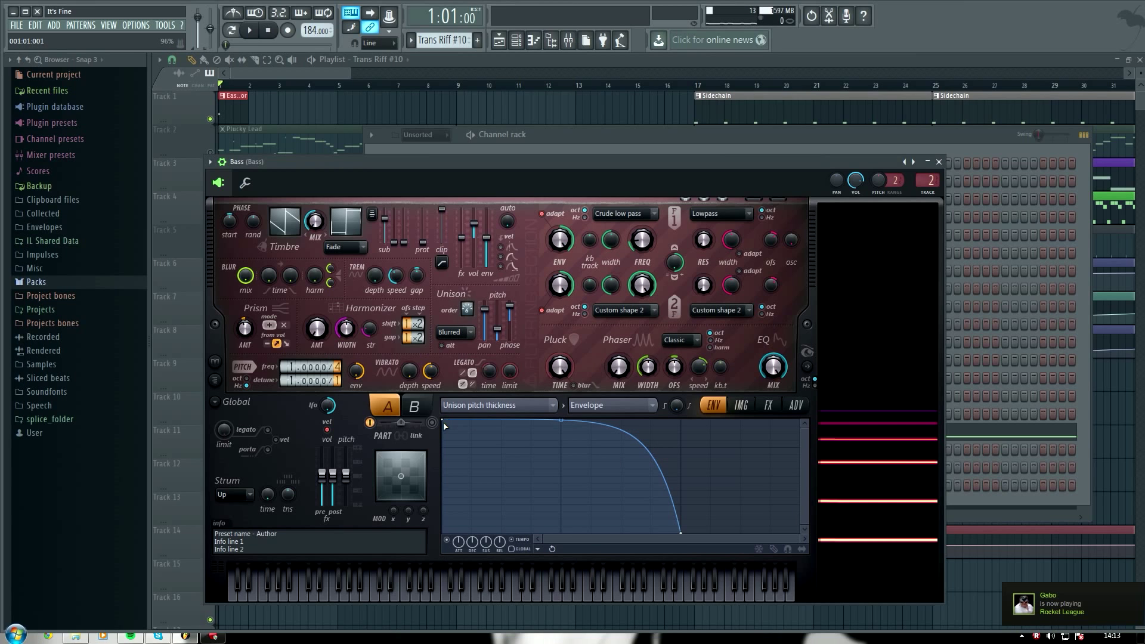
key(z)
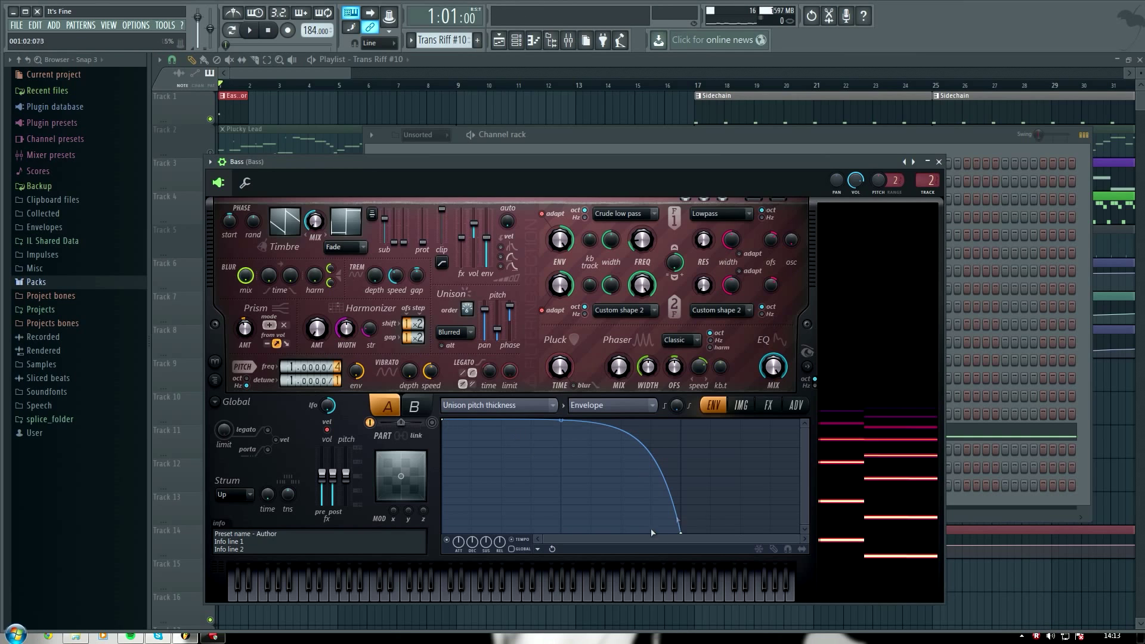
key(z)
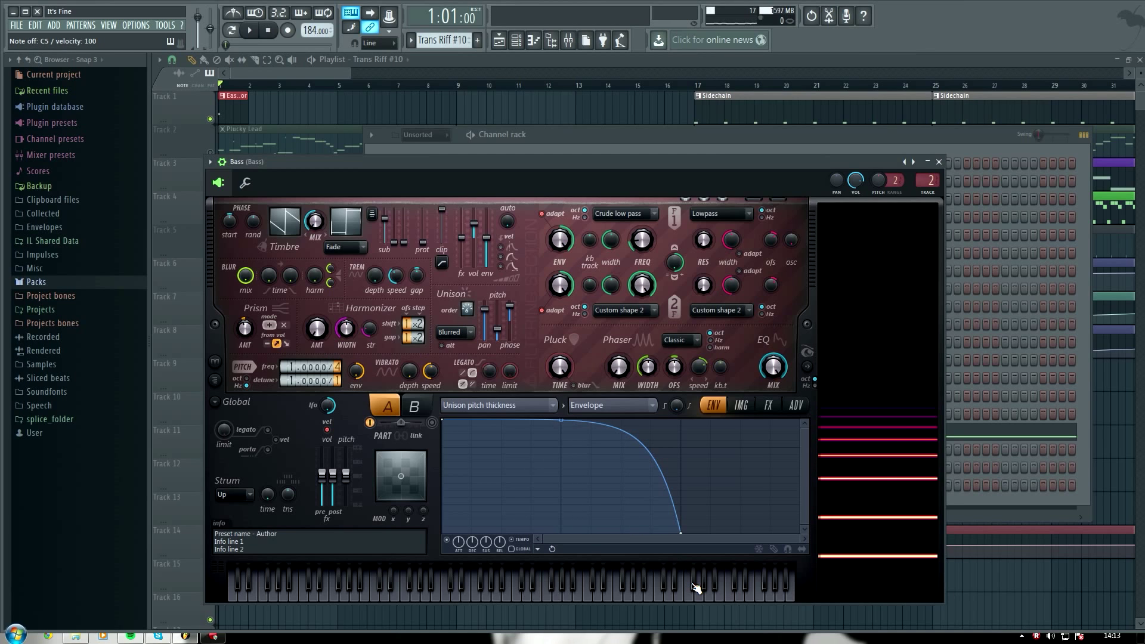
key(z)
key(z)
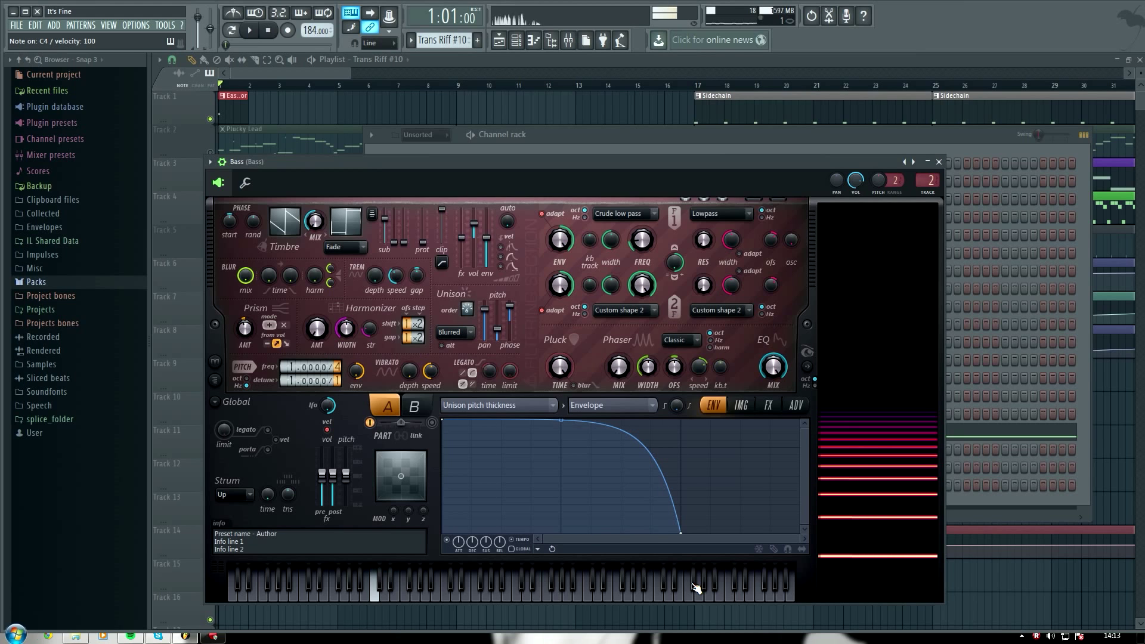
- View the advanced settings page of the Bass Harmor and close the instrument
click(796, 405)
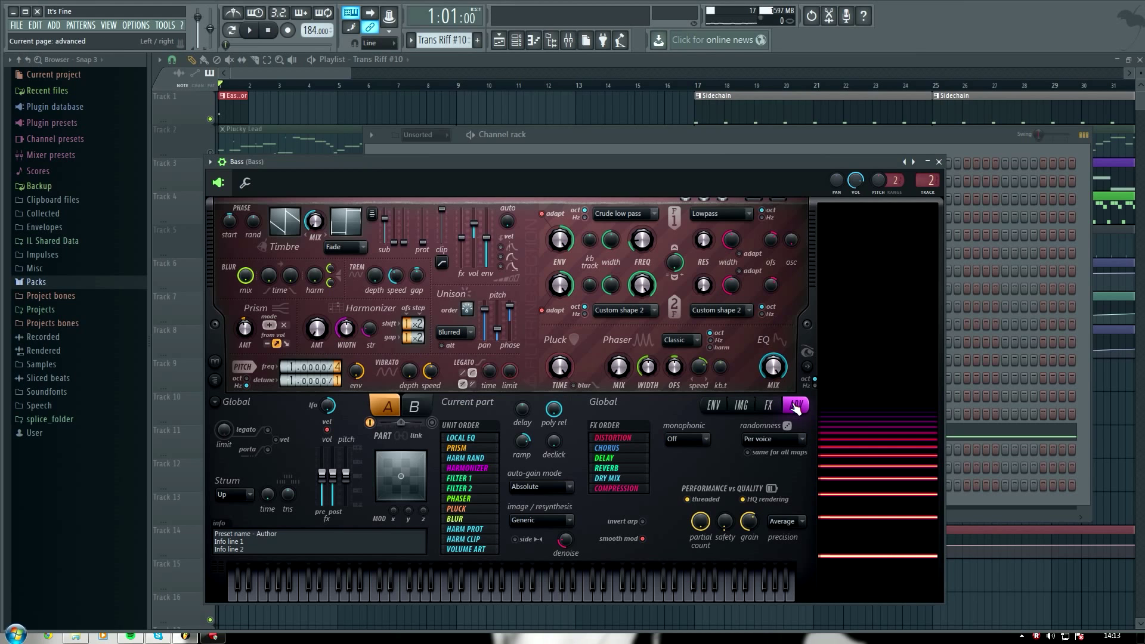
click(939, 162)
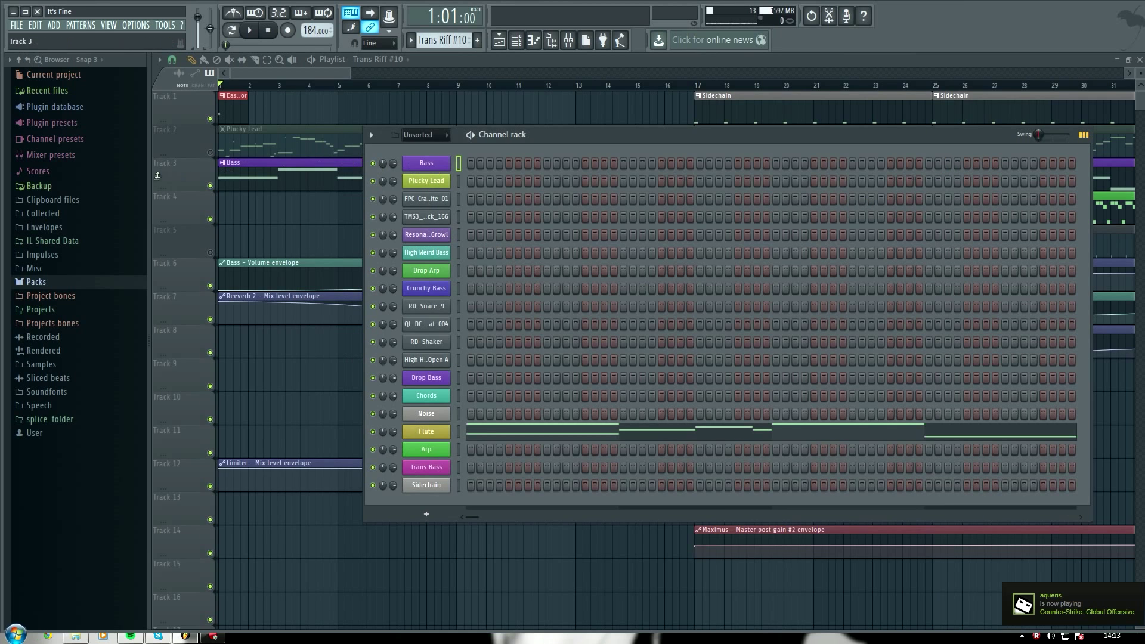
- Mute Track 3, unmute Track 2, and briefly play the Plucky Lead part from bar 1
click(210, 185)
click(210, 152)
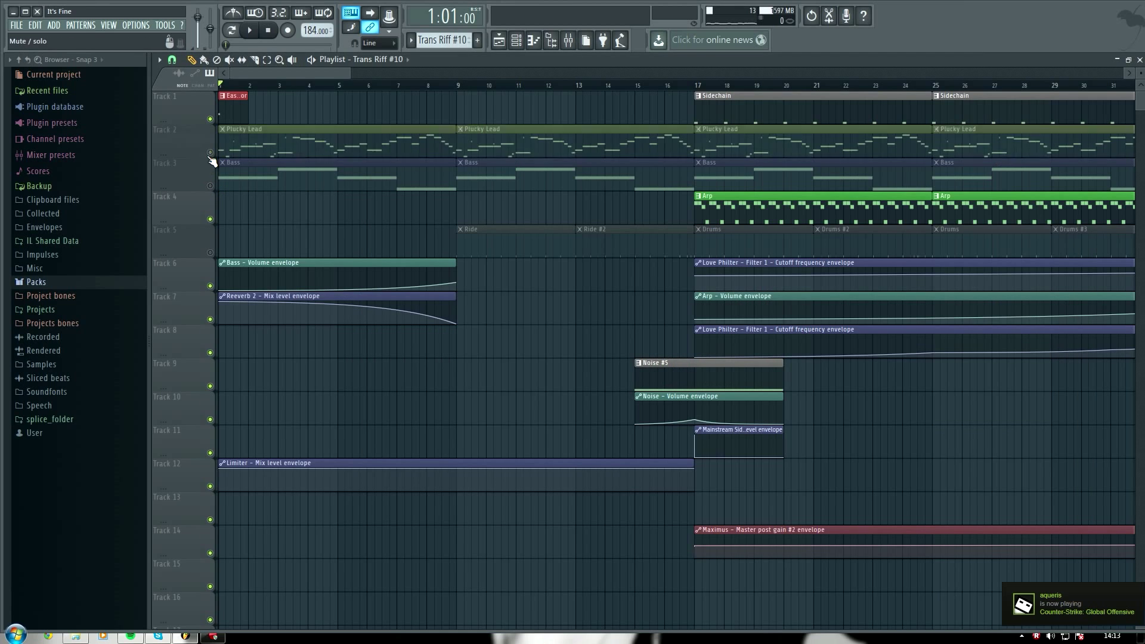
key(space)
click(517, 40)
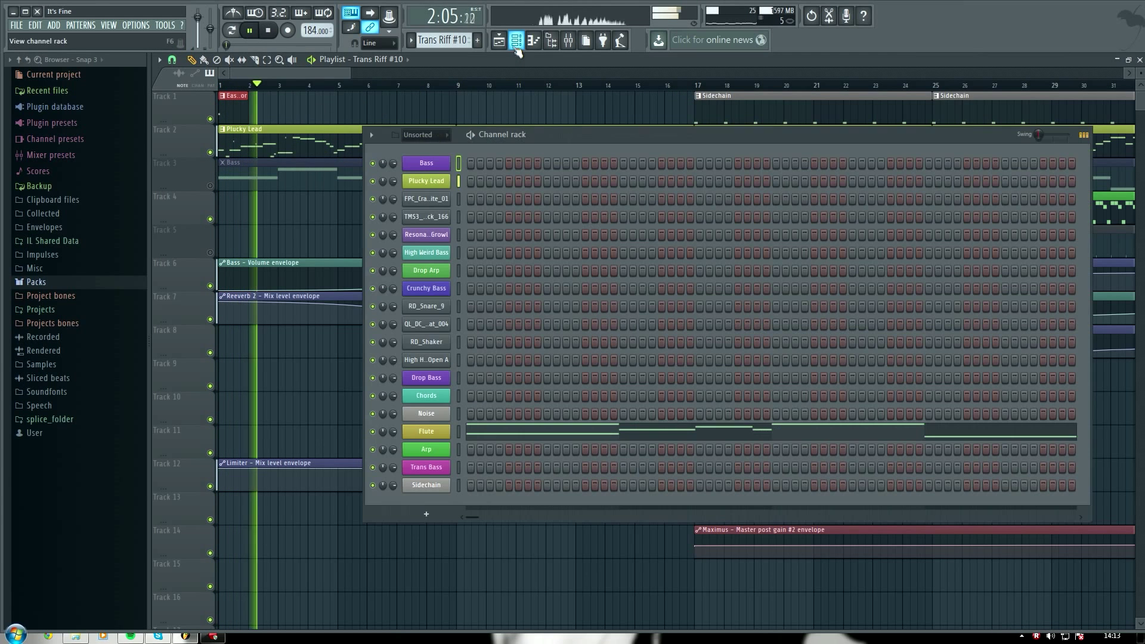
key(space)
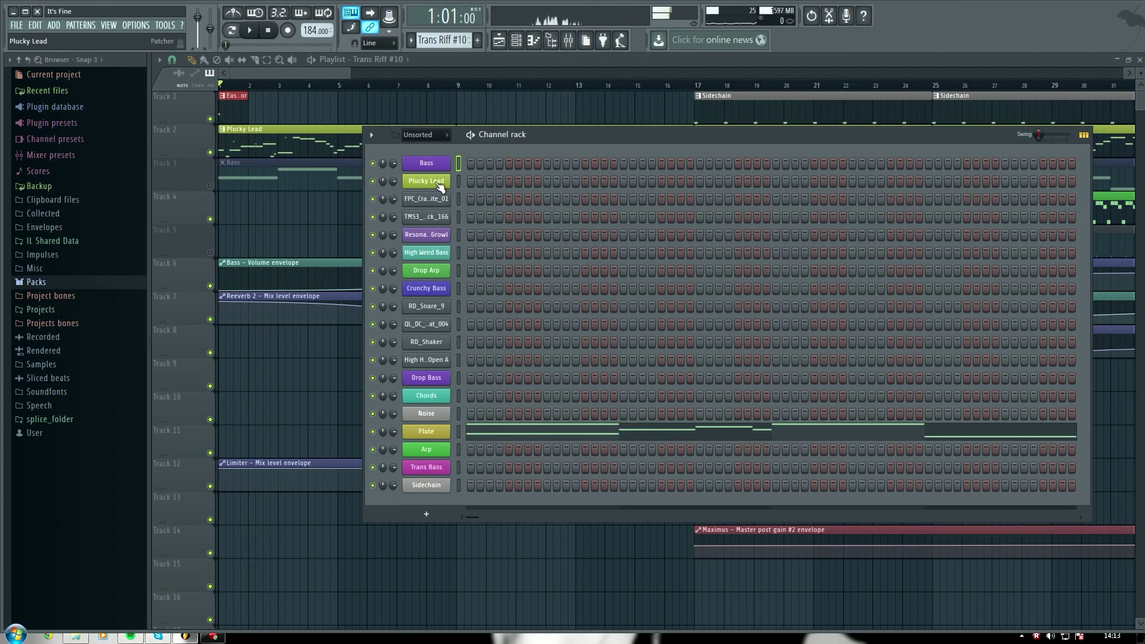
- Open the Plucky Lead's Patcher and audition its Harmor layers one at a time
click(440, 184)
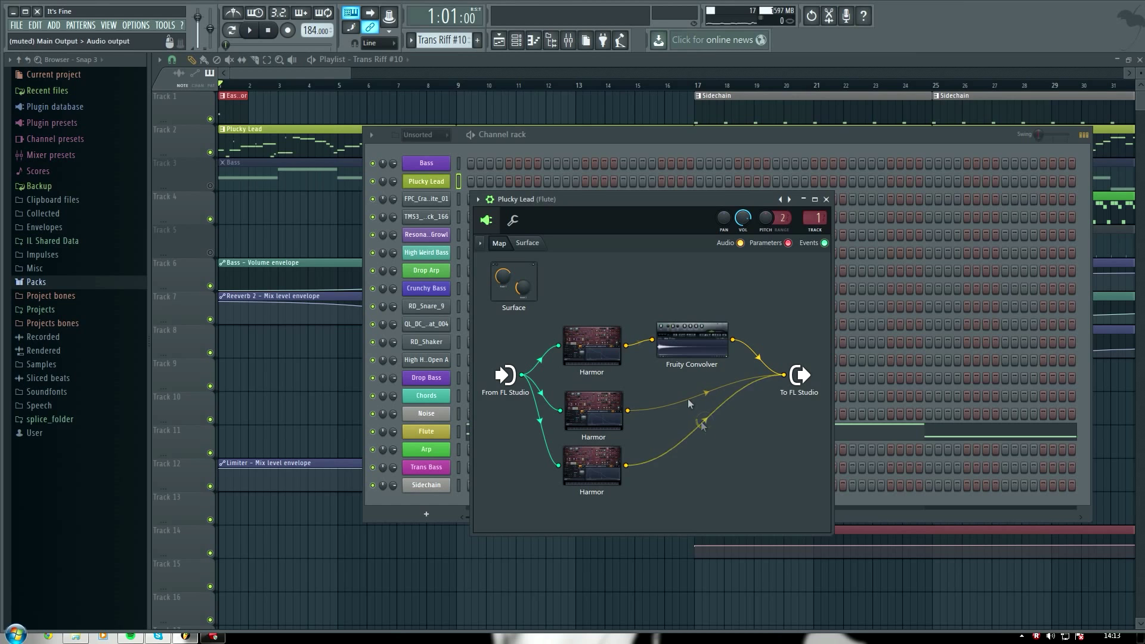
key(t)
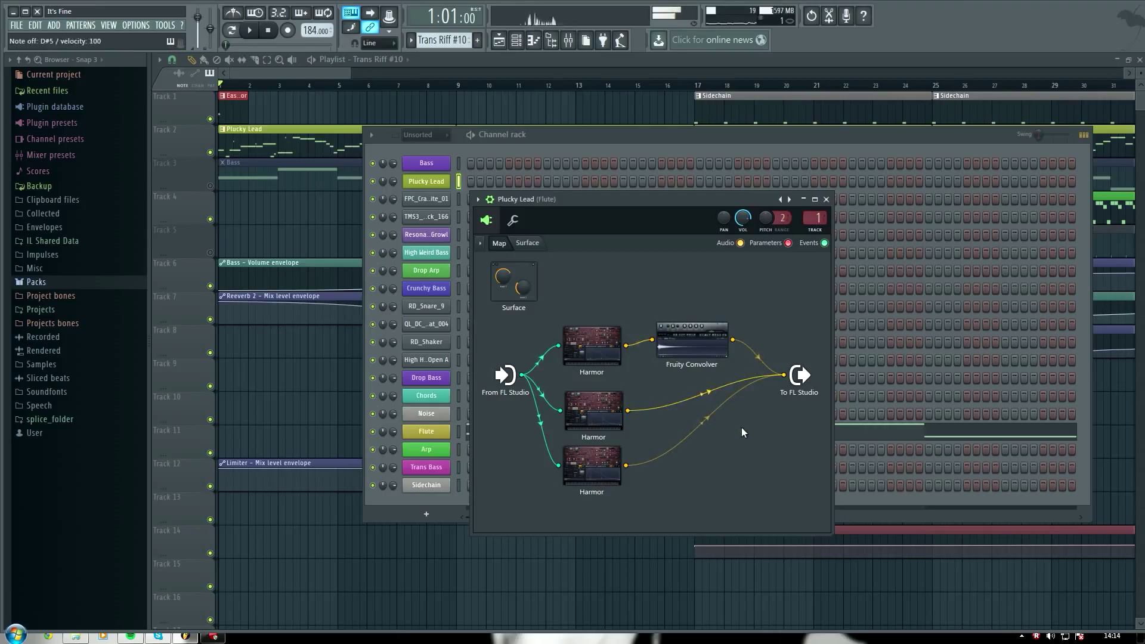
key(t)
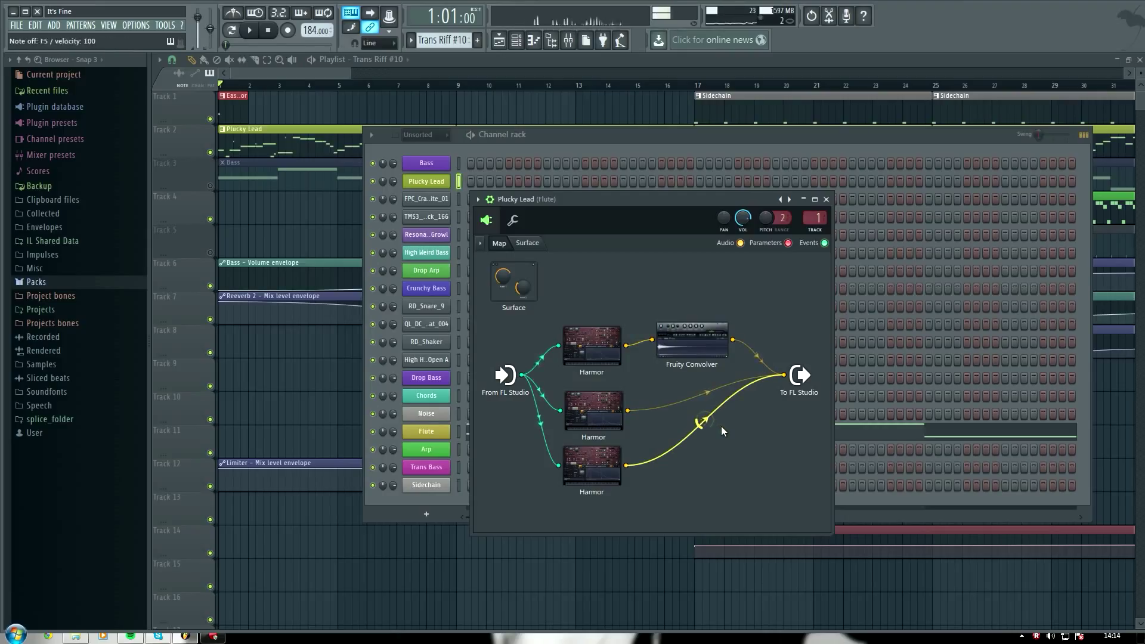
- Open the third Harmor in the Plucky Lead's Patcher, show its Volume envelope, and play test notes
click(600, 475)
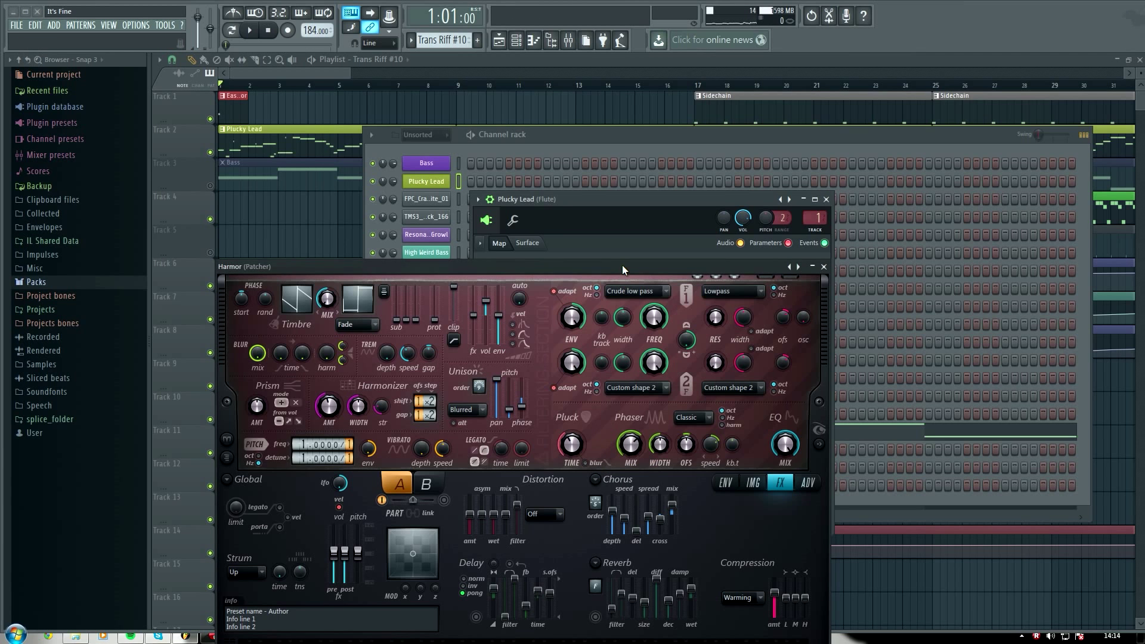
drag(621, 265, 682, 143)
click(788, 360)
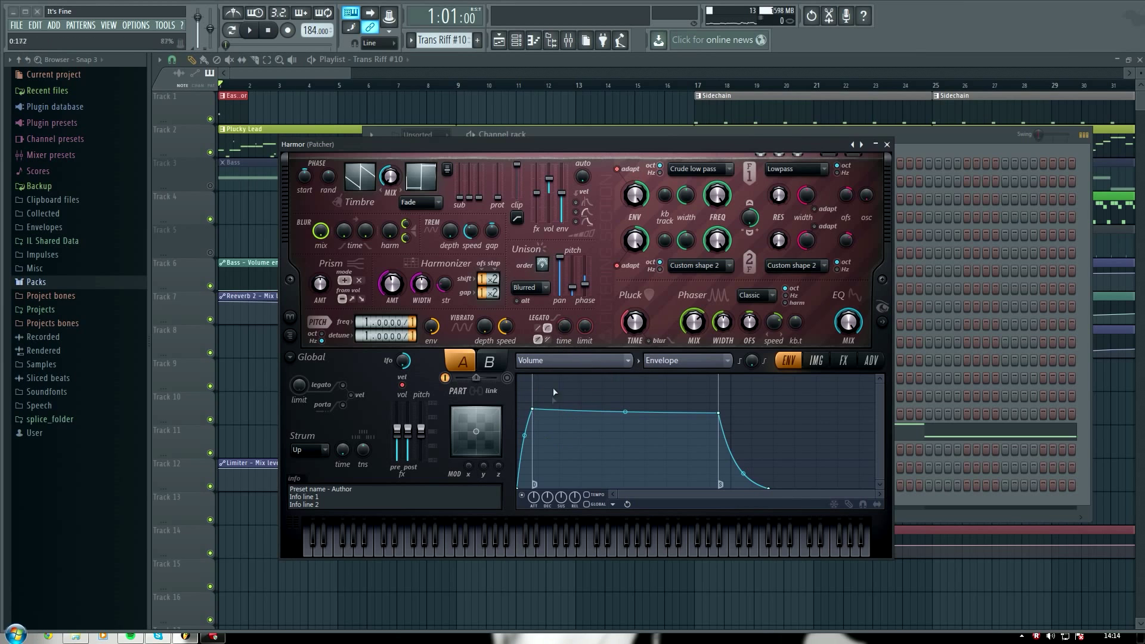
key(z)
key(z)
key(z)
key(z)
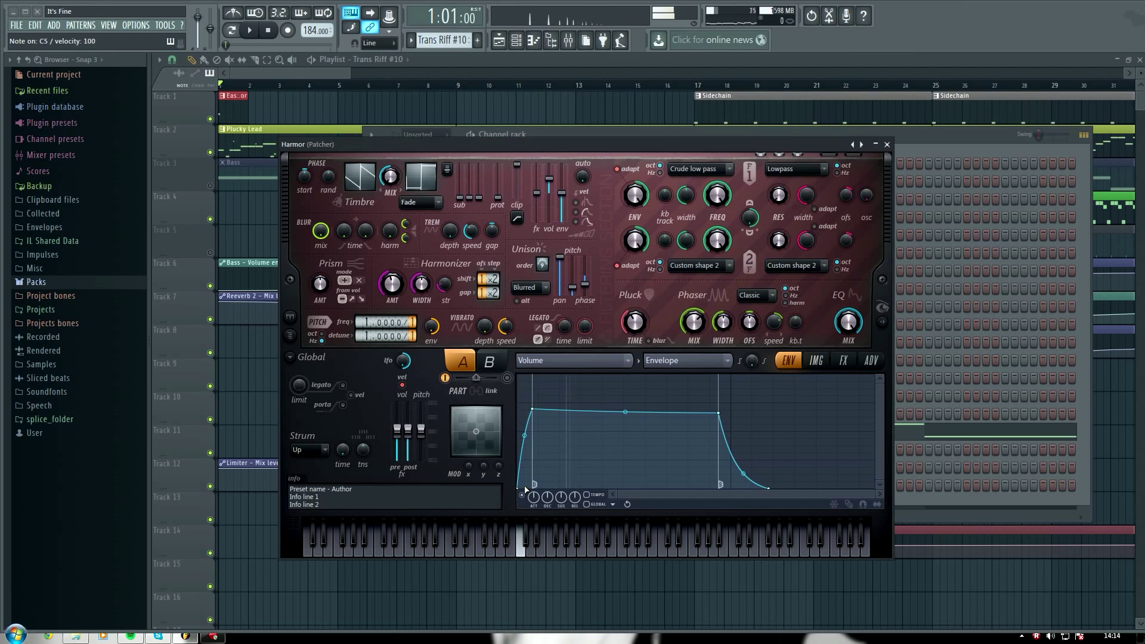
key(c)
- Show this Harmor's visual feedback display and play notes while examining the harmonizer settings
click(883, 322)
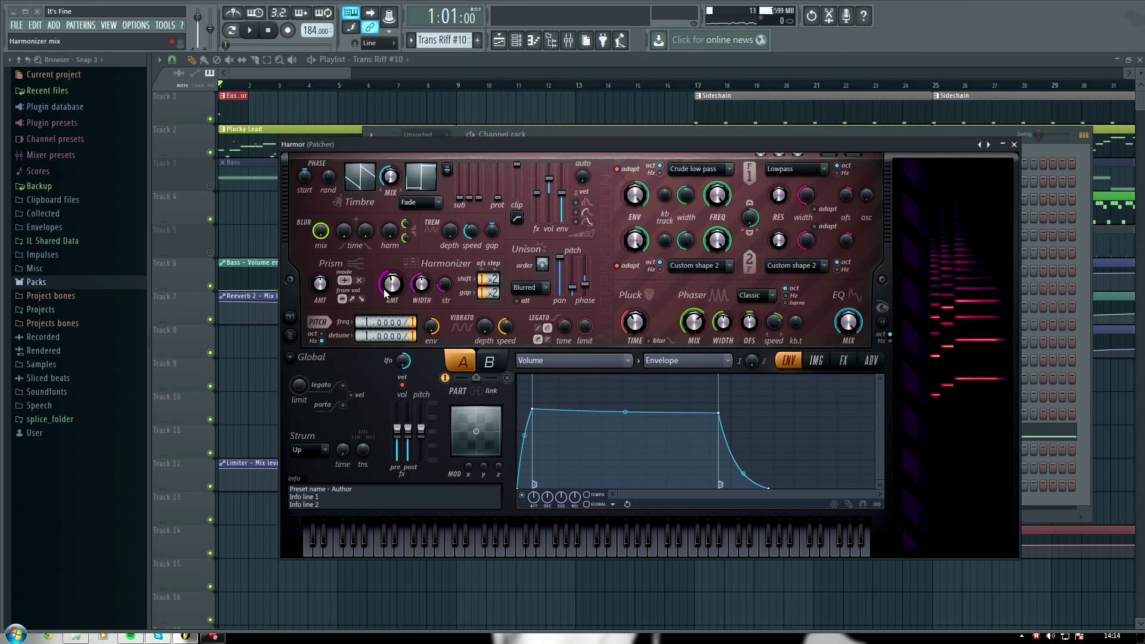
key(q)
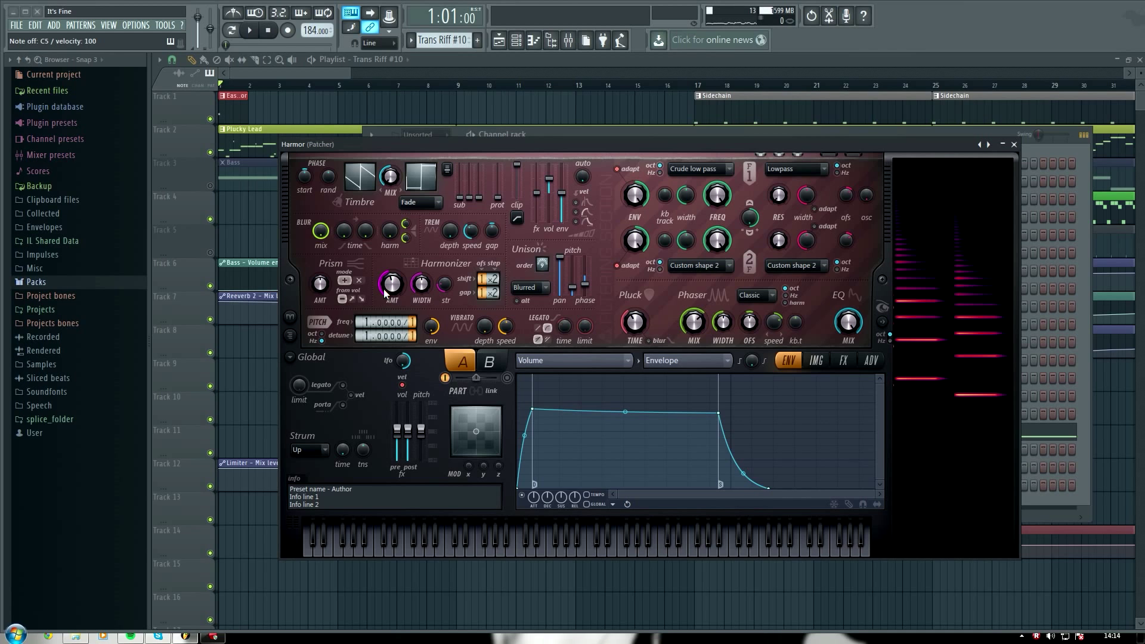
key(q)
key(3)
key(r)
key(q)
key(t)
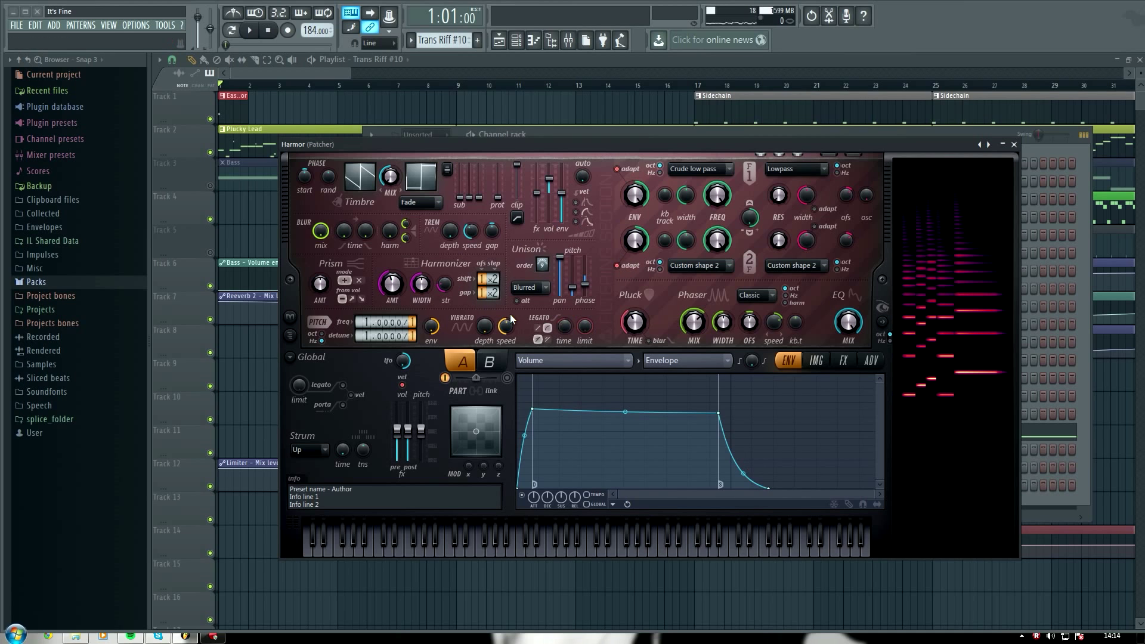
- View this Harmor's effects page with its chorus and compression settings, and play test notes
click(816, 360)
click(842, 360)
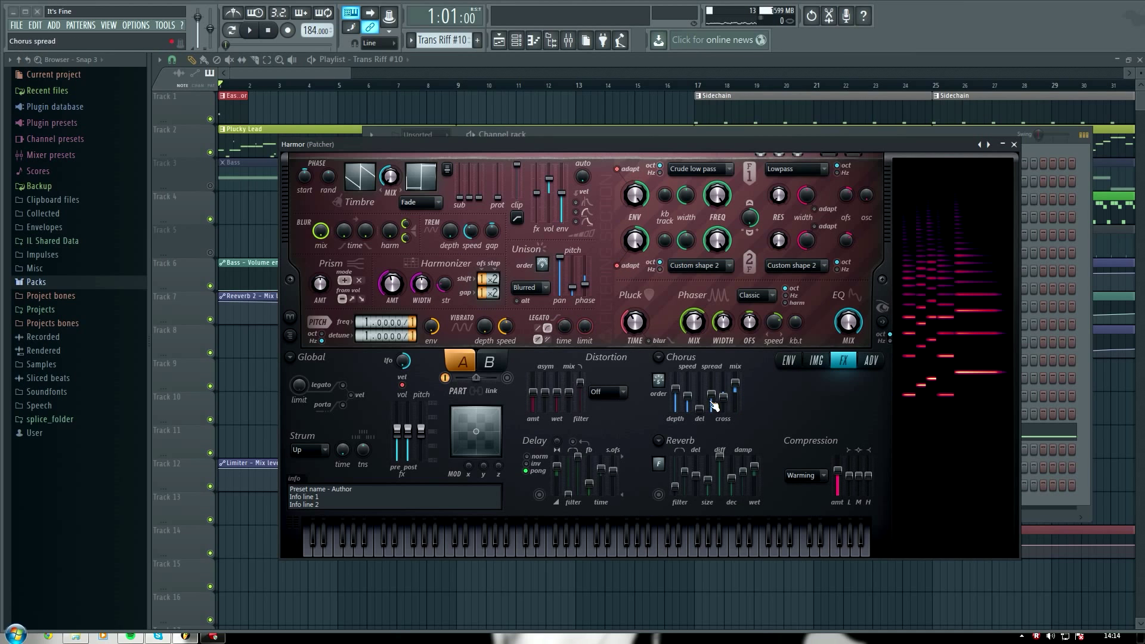
key(q)
key(3)
key(r)
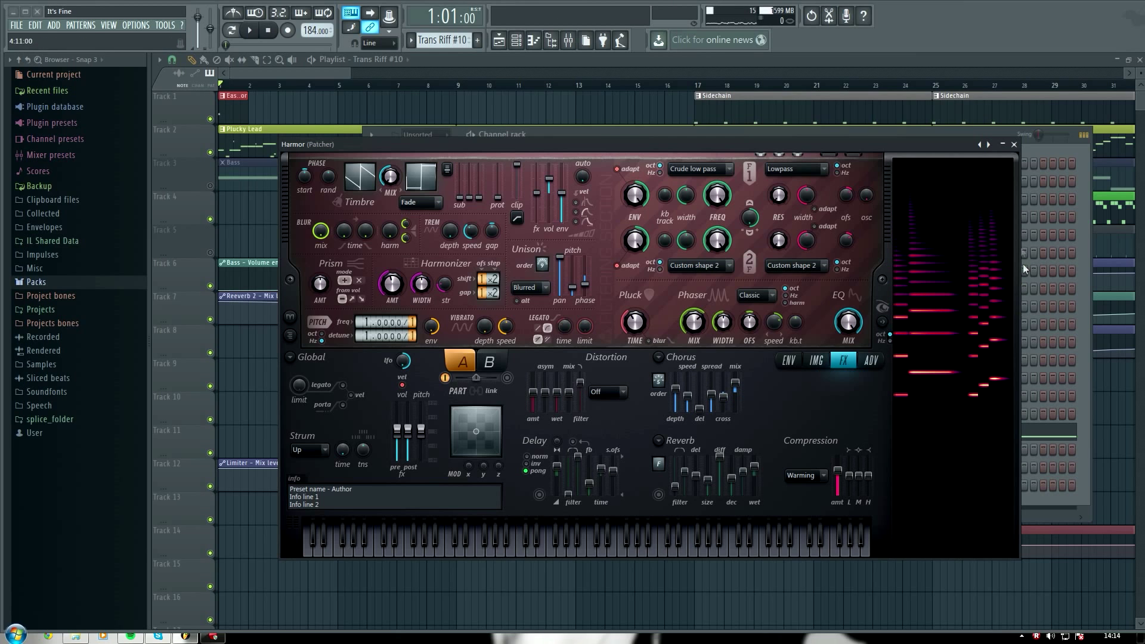
- Audition the third Harmor with a longer run of test notes spanning several pitches
key(3)
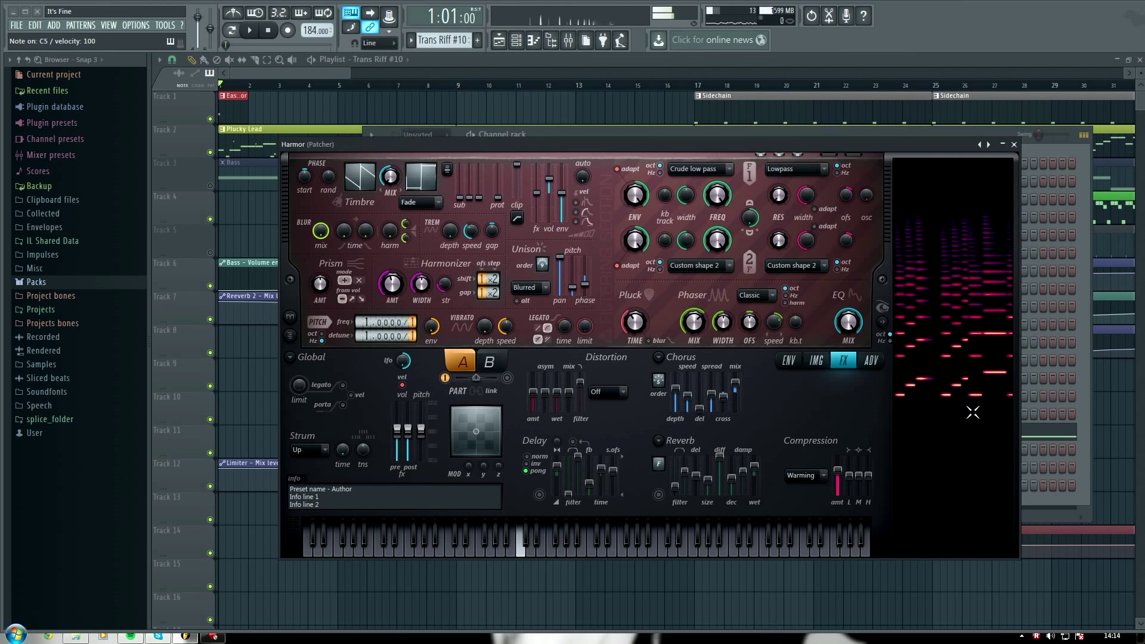
key(z)
key(q)
key(z)
key(q)
key(3)
key(r)
key(q)
key(t)
key(3)
key(r)
key(3)
key(r)
key(3)
key(q)
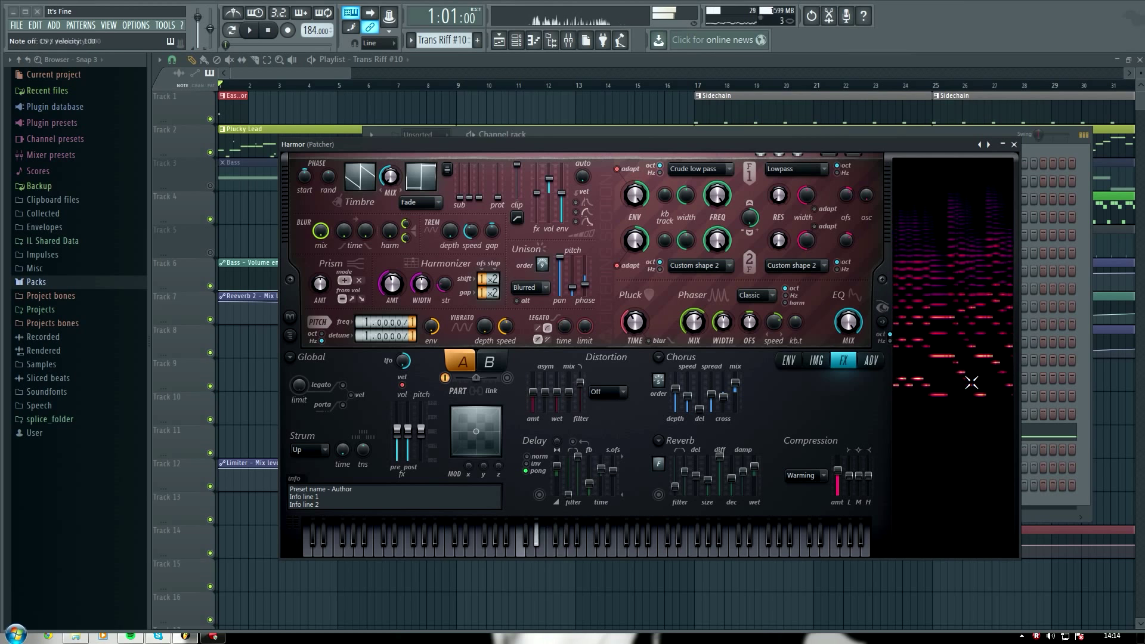
key(i)
key(t)
key(q)
key(y)
key(q)
key(q)
key(t)
key(i)
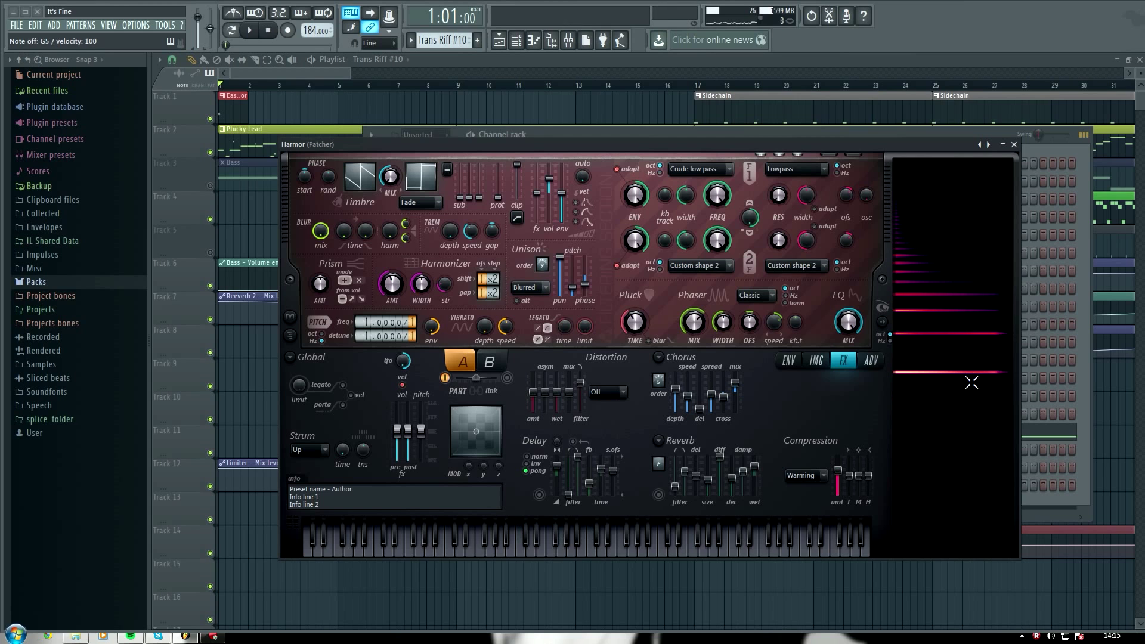
- Return the third Harmor to its envelope page, close it, and open the second Harmor with its visual feedback shown
click(787, 361)
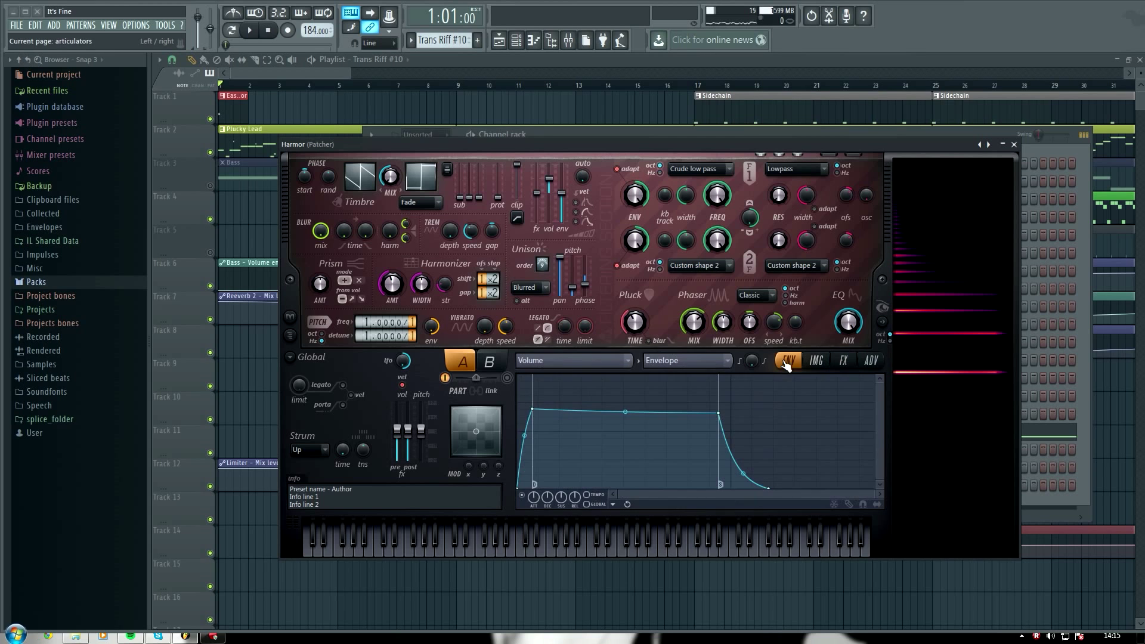
click(1014, 144)
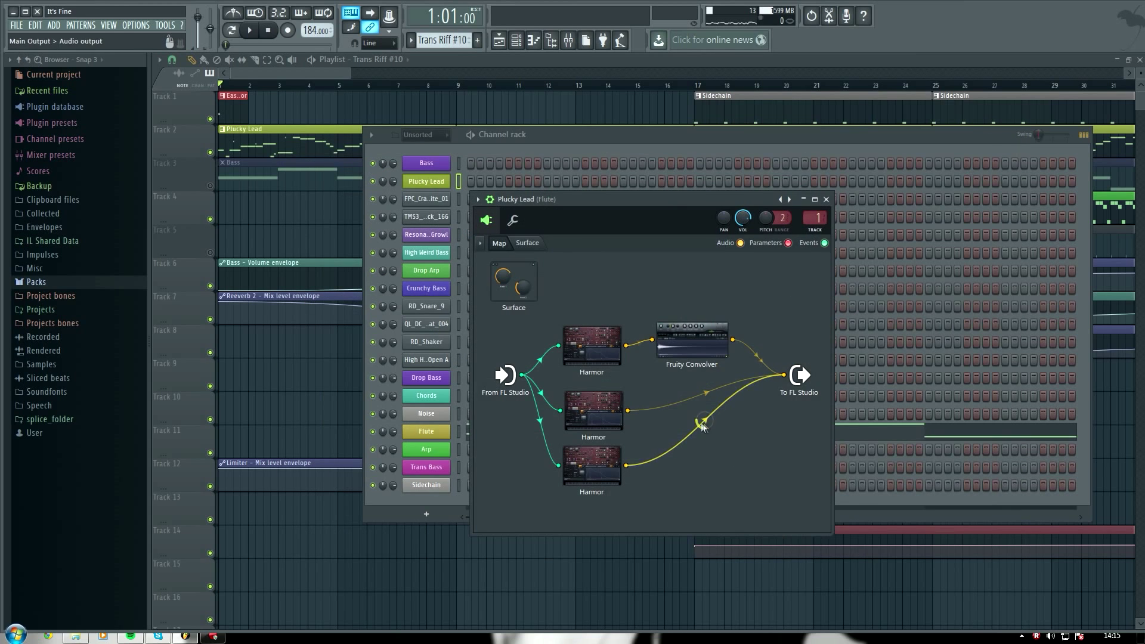
click(605, 414)
drag(661, 272, 740, 184)
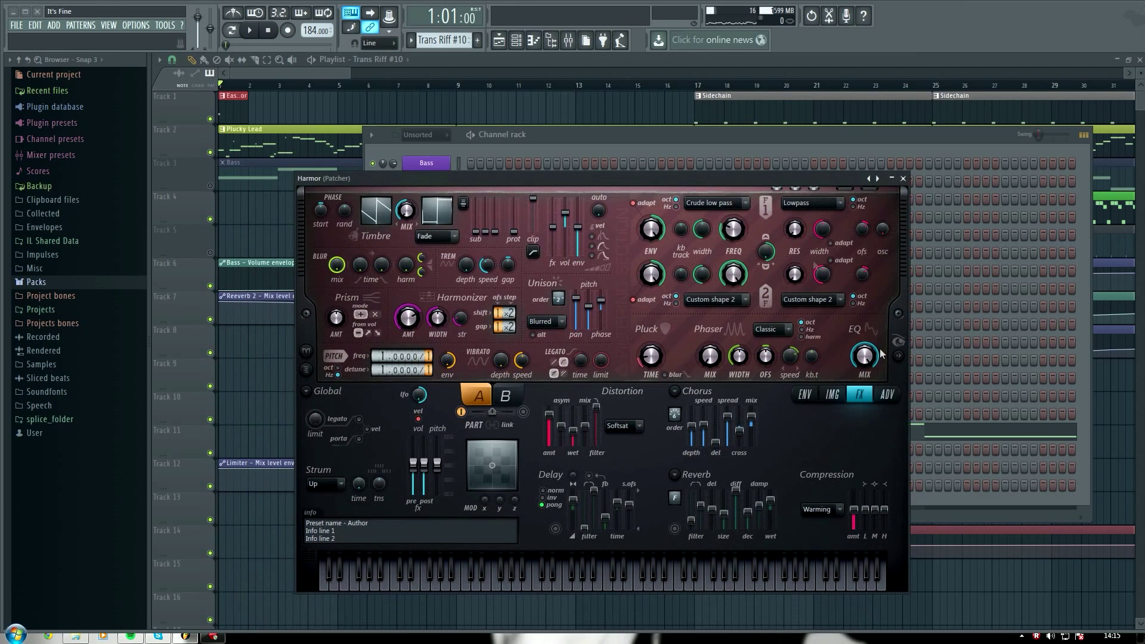
click(899, 356)
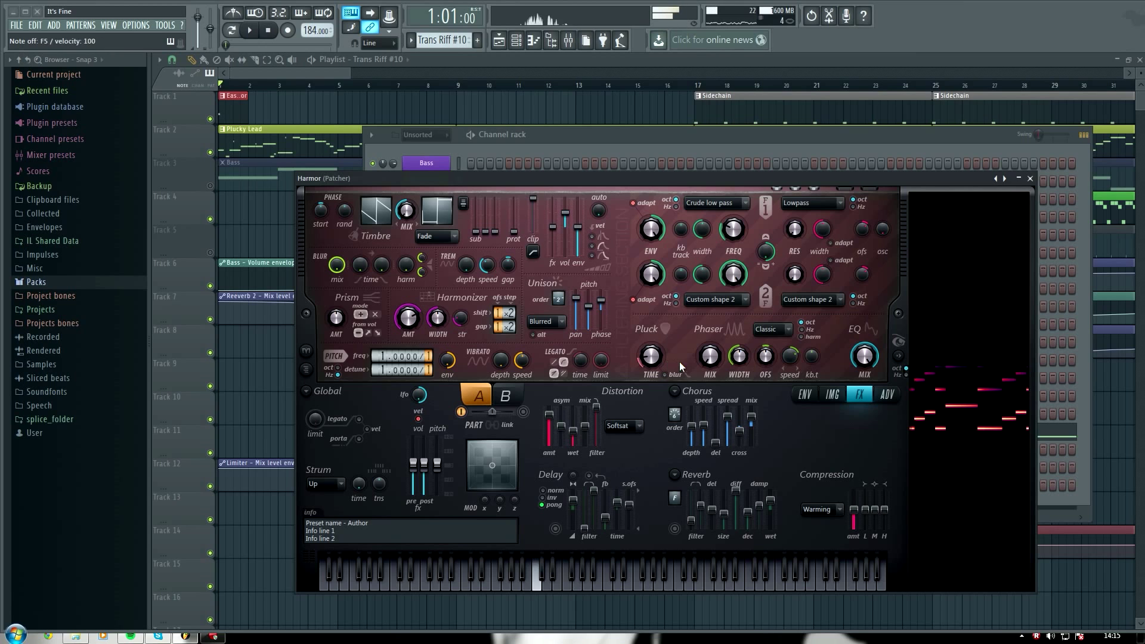
- Show the second Harmor's Volume envelope and view the list of articulation targets
click(803, 398)
click(628, 393)
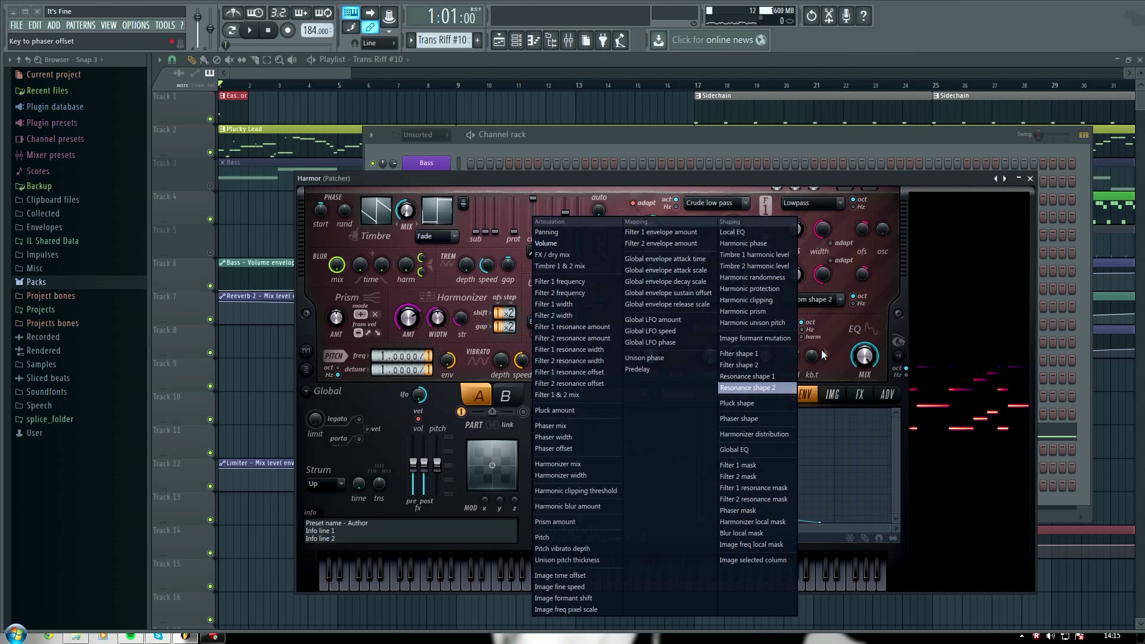
click(872, 306)
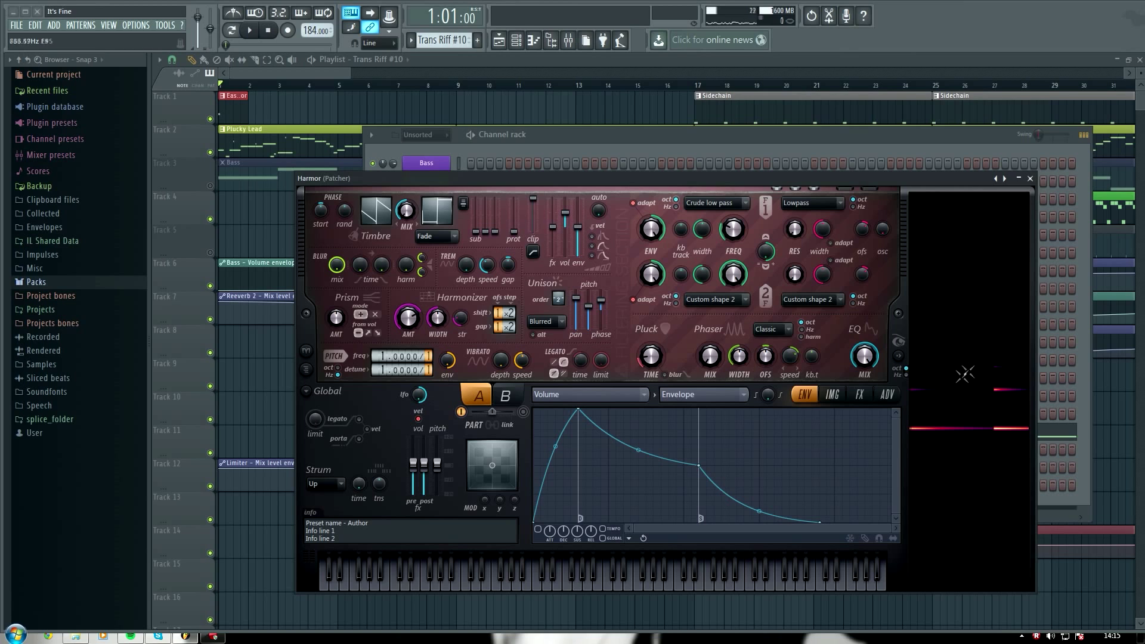
- Copy the second Harmor's harmonizer amount value, turn the amount down to zero, and play test notes
right_click(409, 317)
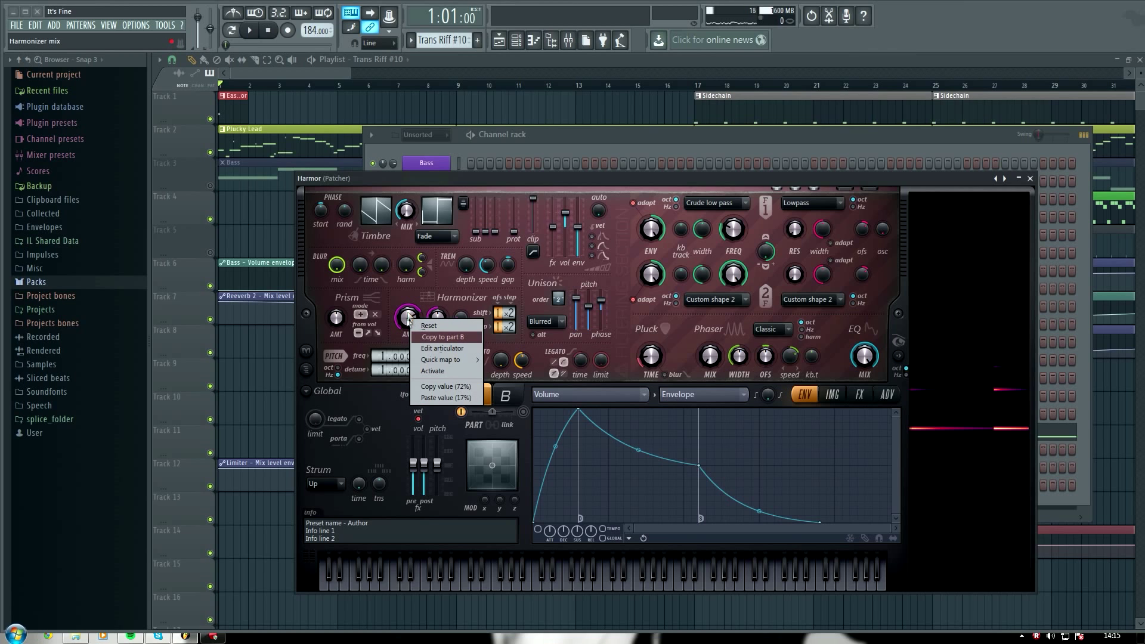
click(442, 387)
drag(413, 314, 412, 382)
key(z)
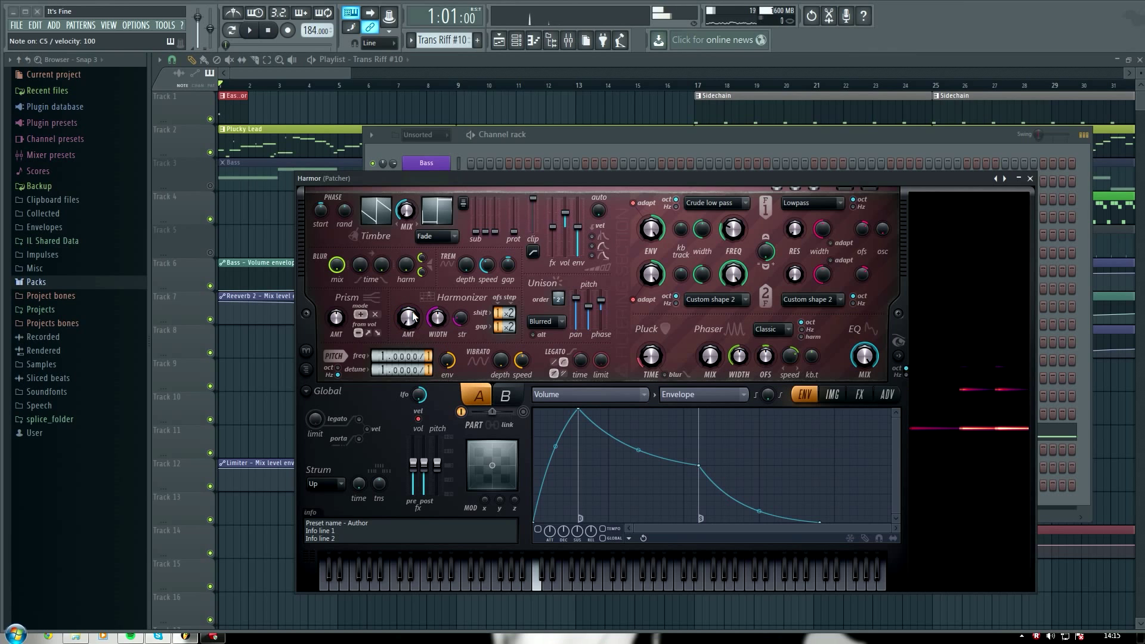
key(z)
key(d)
key(z)
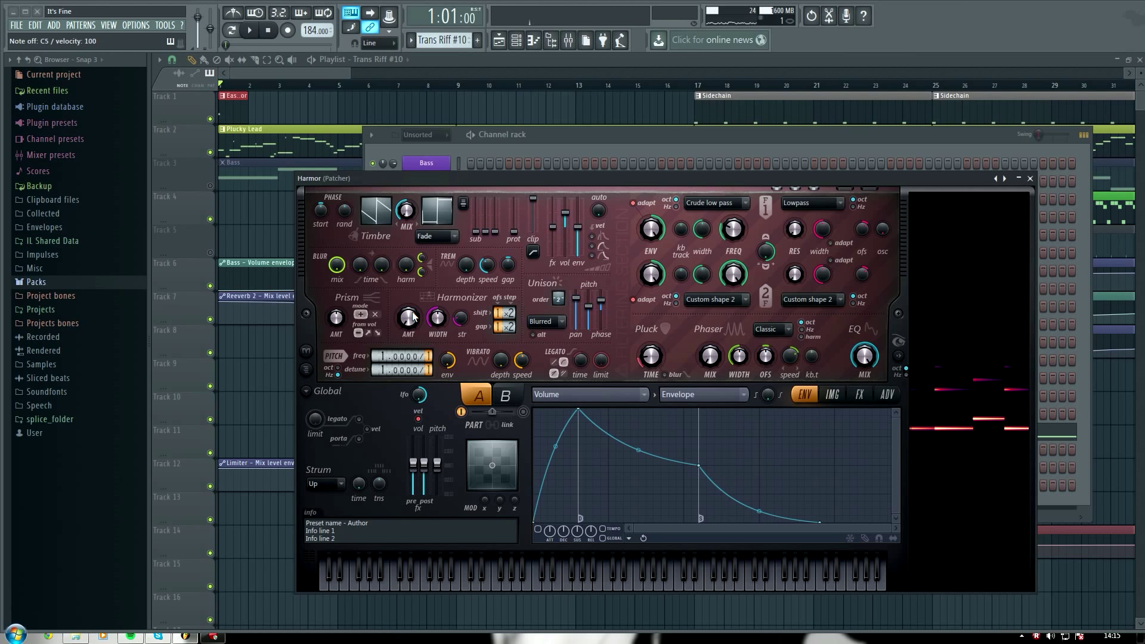
- Paste the copied value back onto the harmonizer amount and play test notes
right_click(413, 316)
click(447, 392)
key(z)
key(z)
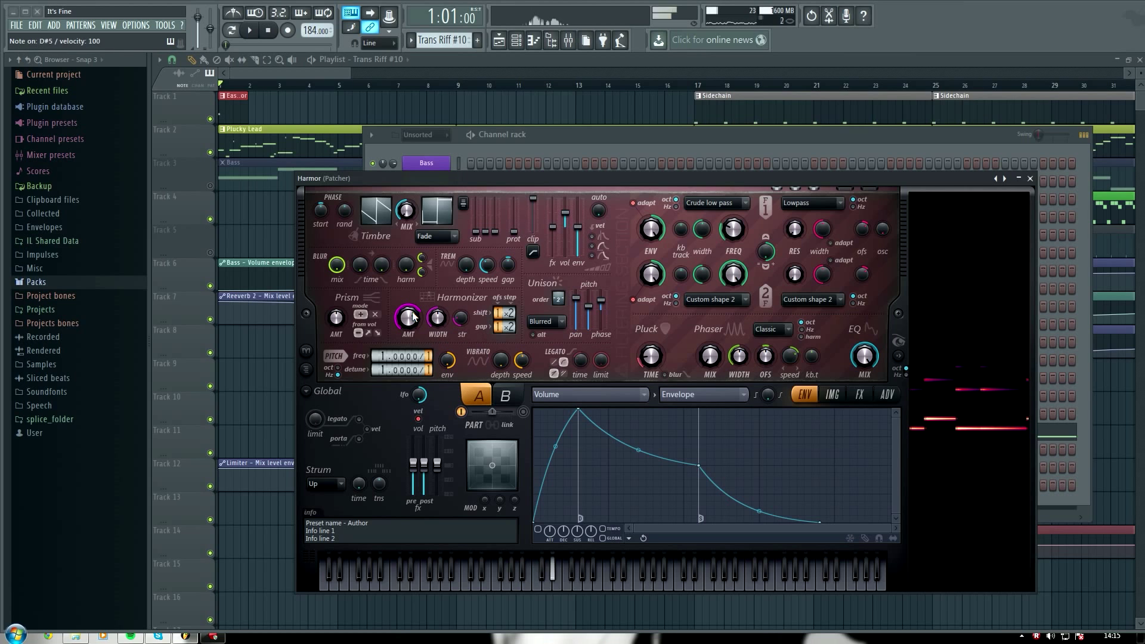
- Play test notes across octaves to audition the second Harmor's harmonizer sound
key(z)
key(q)
key(z)
key(q)
key(z)
key(q)
key(q)
key(z)
key(z)
key(t)
key(r)
key(q)
key(z)
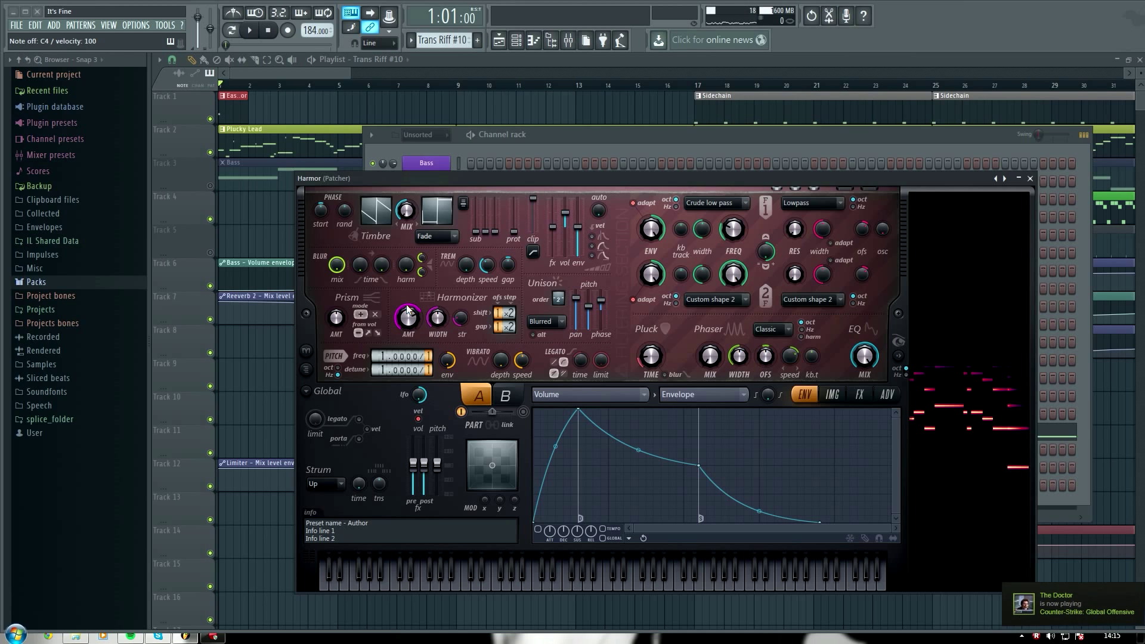
key(z)
key(q)
key(r)
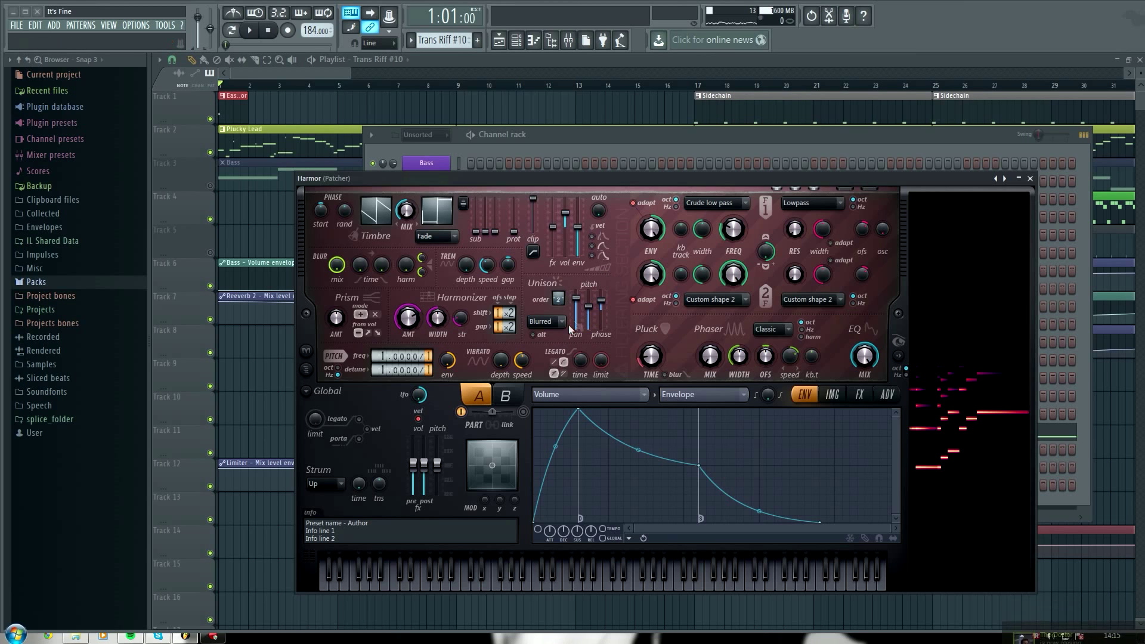
- Show the second Harmor's effects page and play test notes while examining its distortion and chorus settings
click(859, 394)
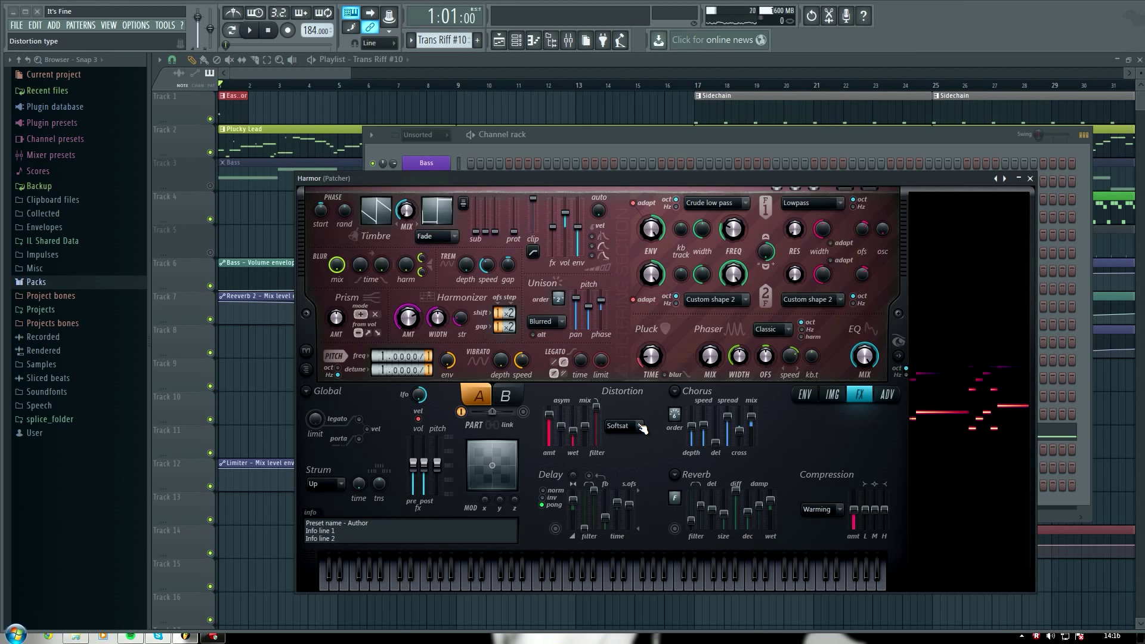
key(q)
key(r)
key(3)
key(q)
key(z)
key(q)
key(r)
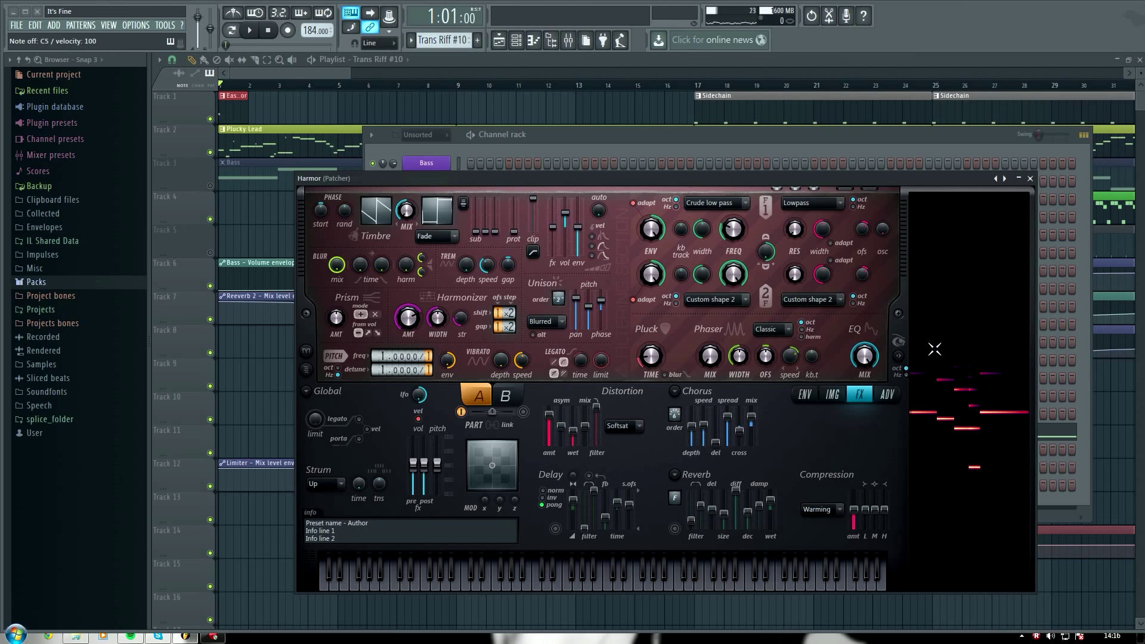
key(q)
key(q)
key(r)
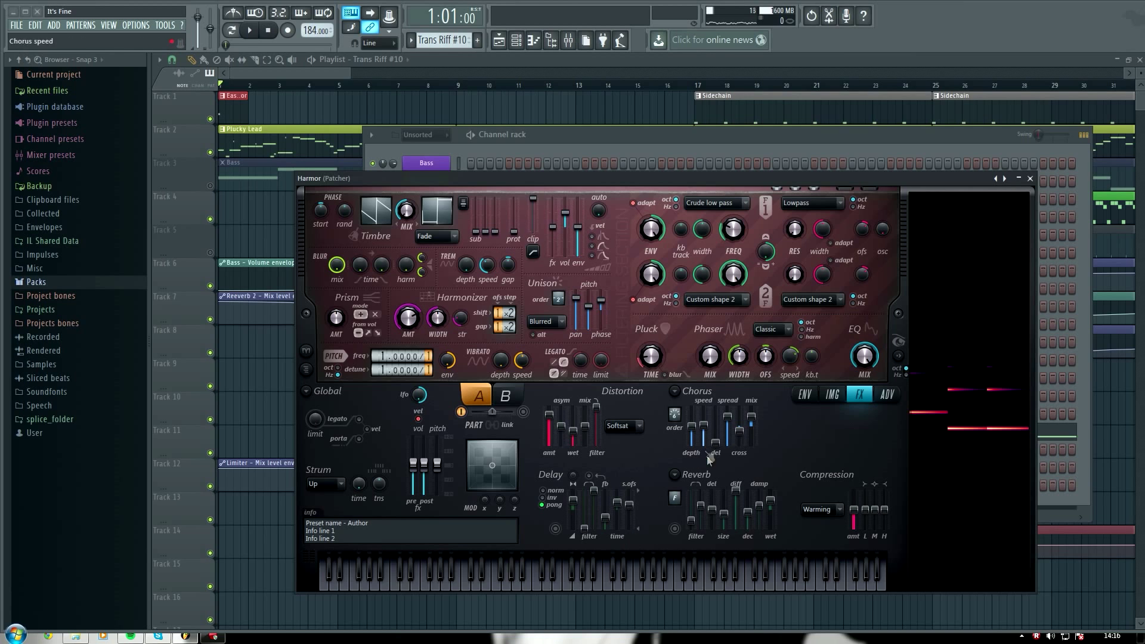
key(q)
key(r)
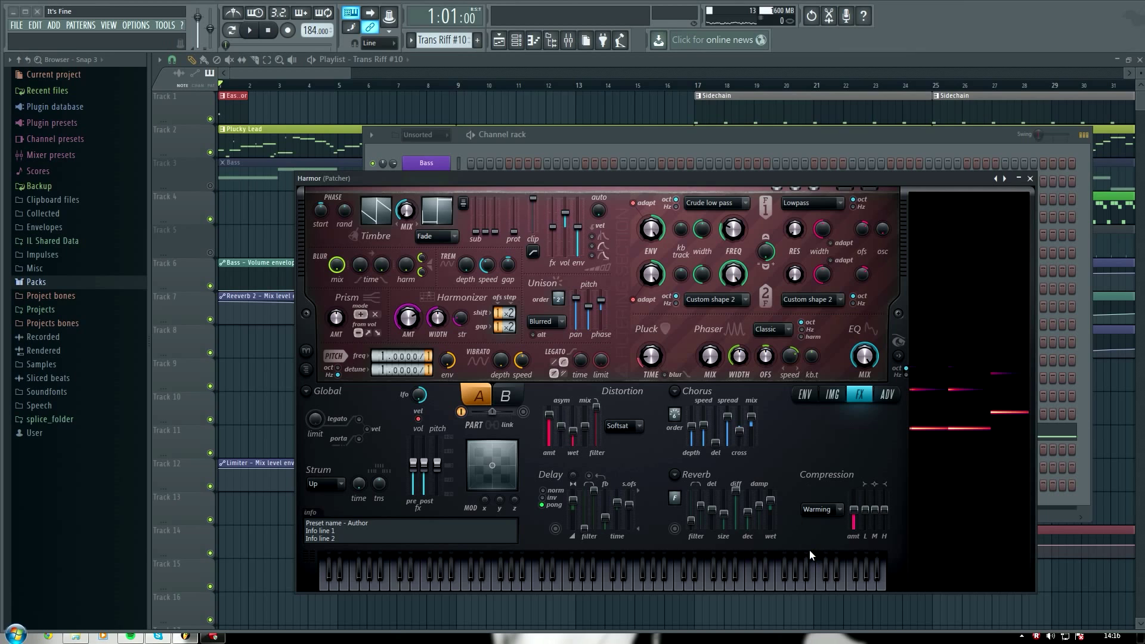
- View the second Harmor's compression types, leave Warming selected, and close its window
click(838, 510)
click(819, 441)
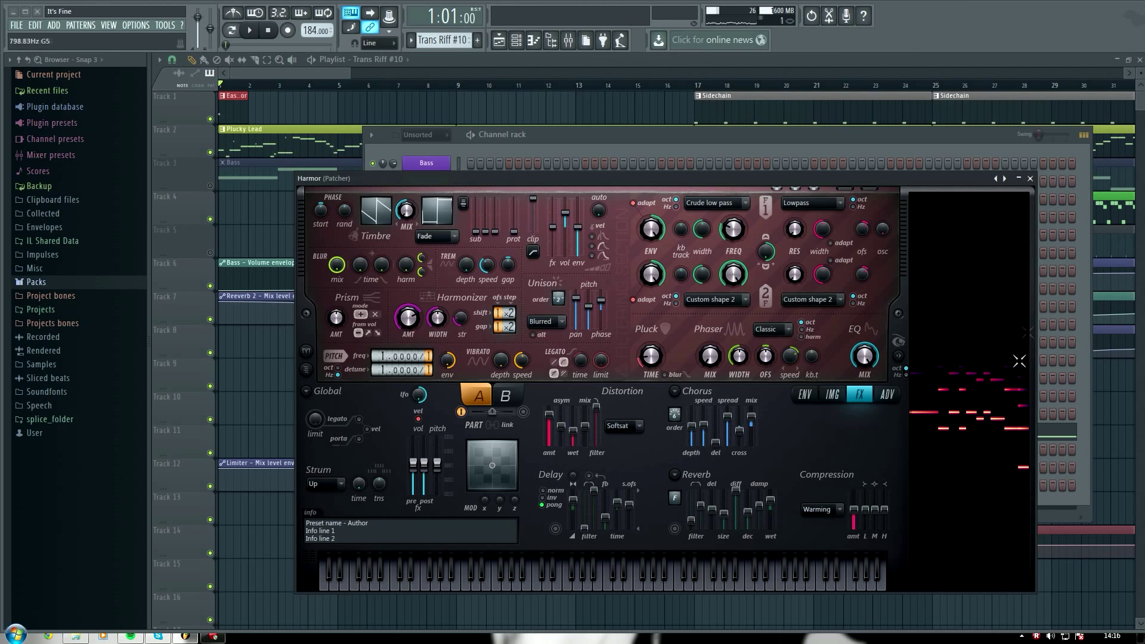
click(1030, 179)
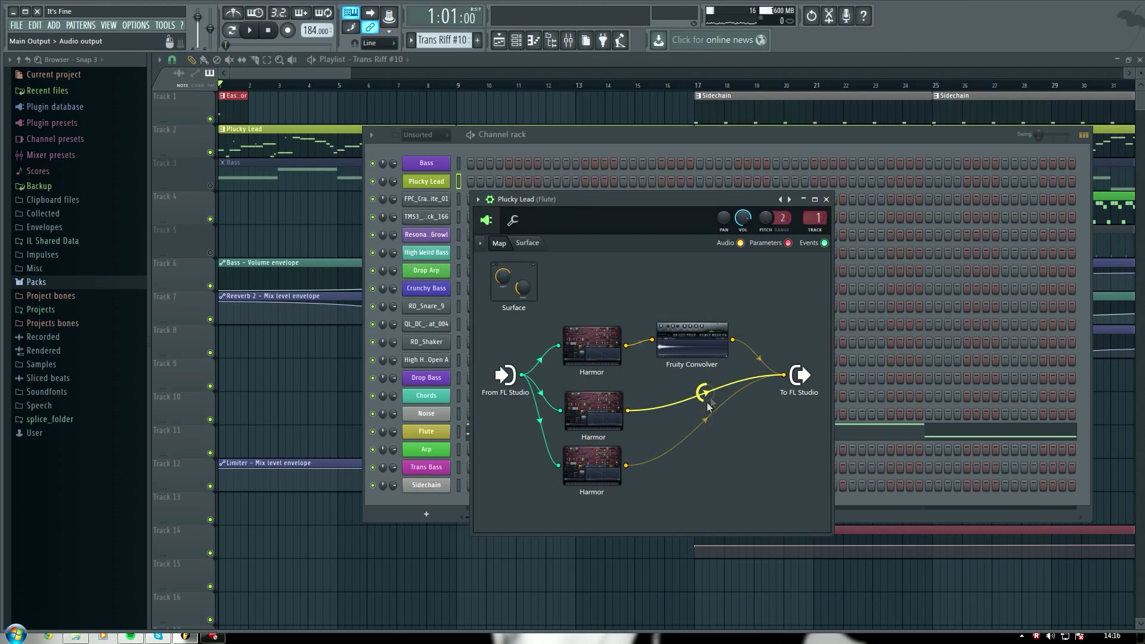
- Open the first Harmor in the Patcher, show its visual feedback, and move its window clear of the map
double_click(605, 346)
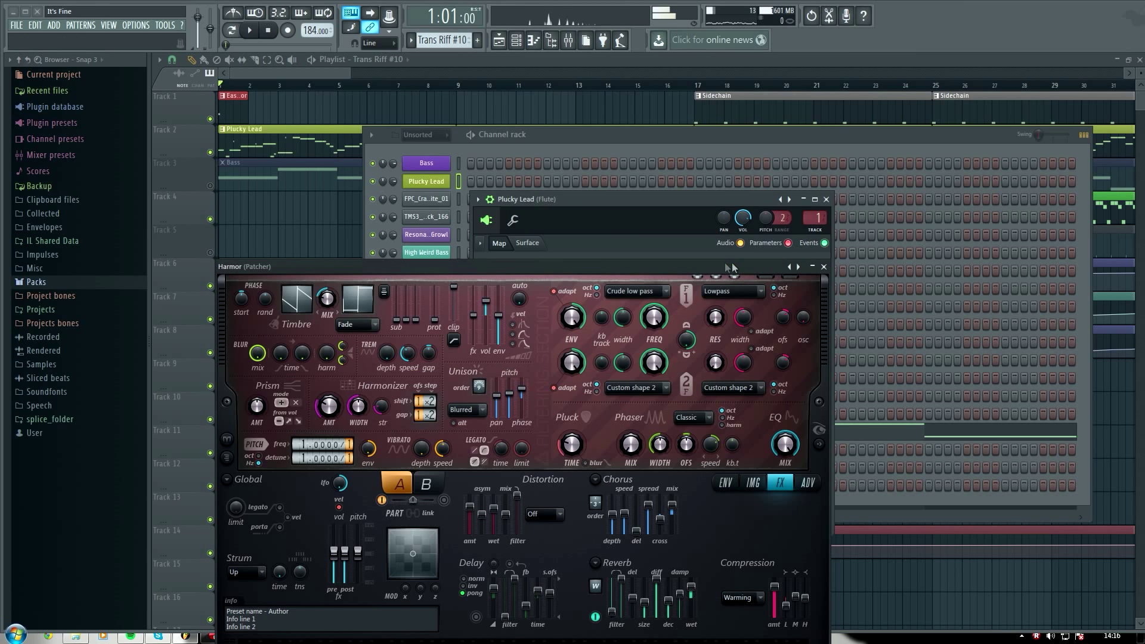
drag(811, 455, 937, 454)
drag(711, 272, 740, 448)
- Bypass the Fruity Convolver by moving it aside and wiring the first Harmor directly to To FL Studio
drag(702, 339, 703, 293)
drag(783, 375, 739, 352)
drag(656, 296, 784, 375)
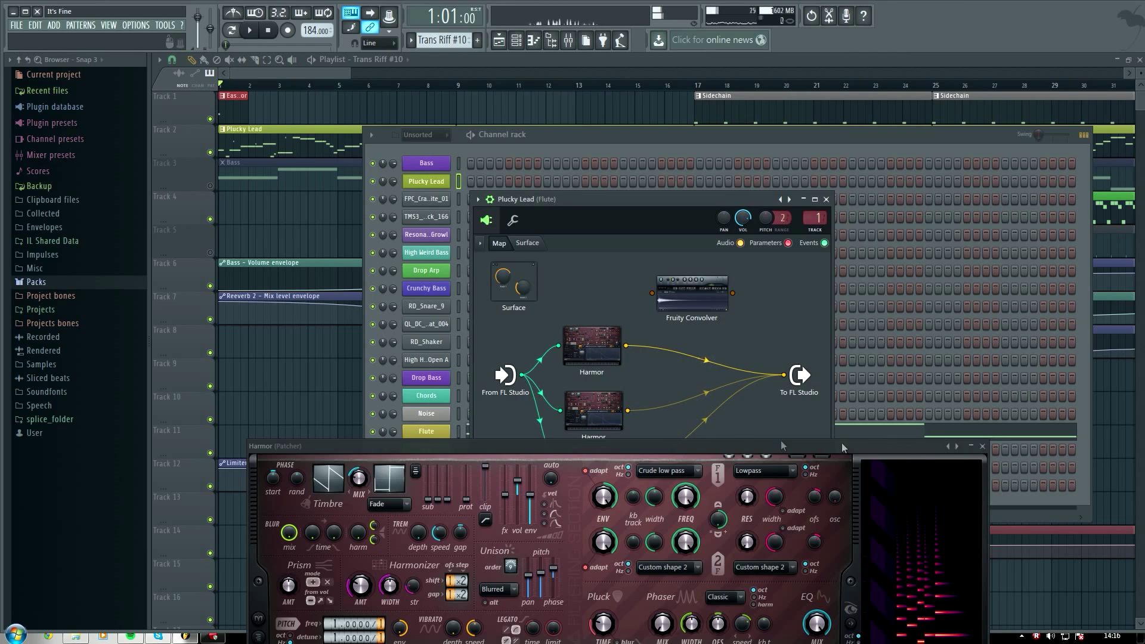
- Bring the first Harmor back into view and examine the attack and decay of its Volume envelope up close
drag(895, 437, 918, 234)
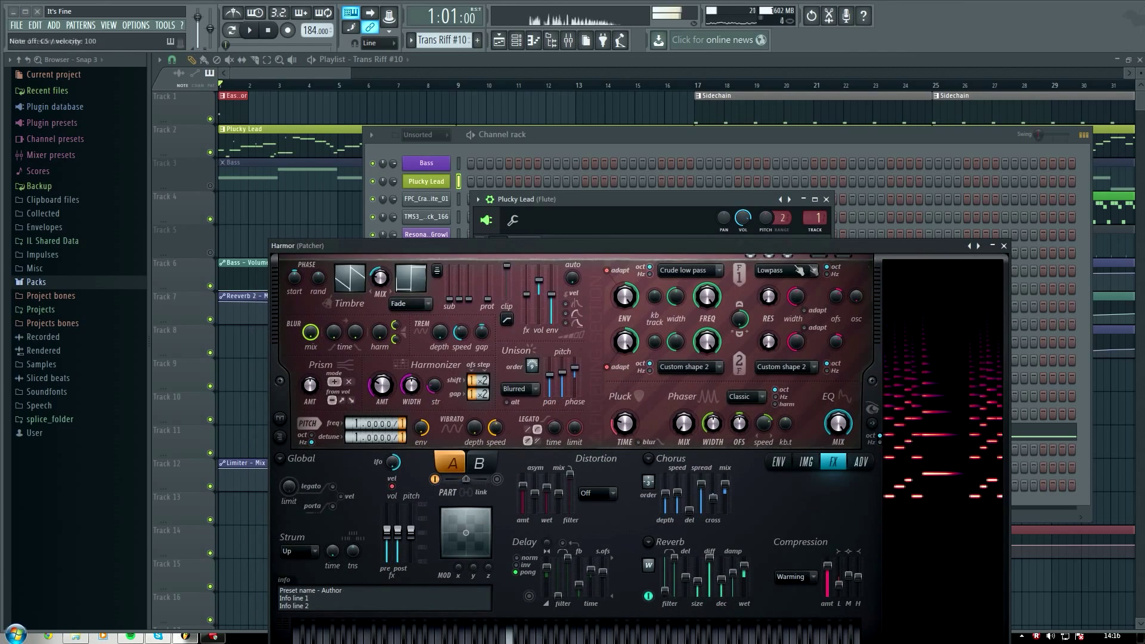
drag(799, 246, 794, 196)
click(773, 412)
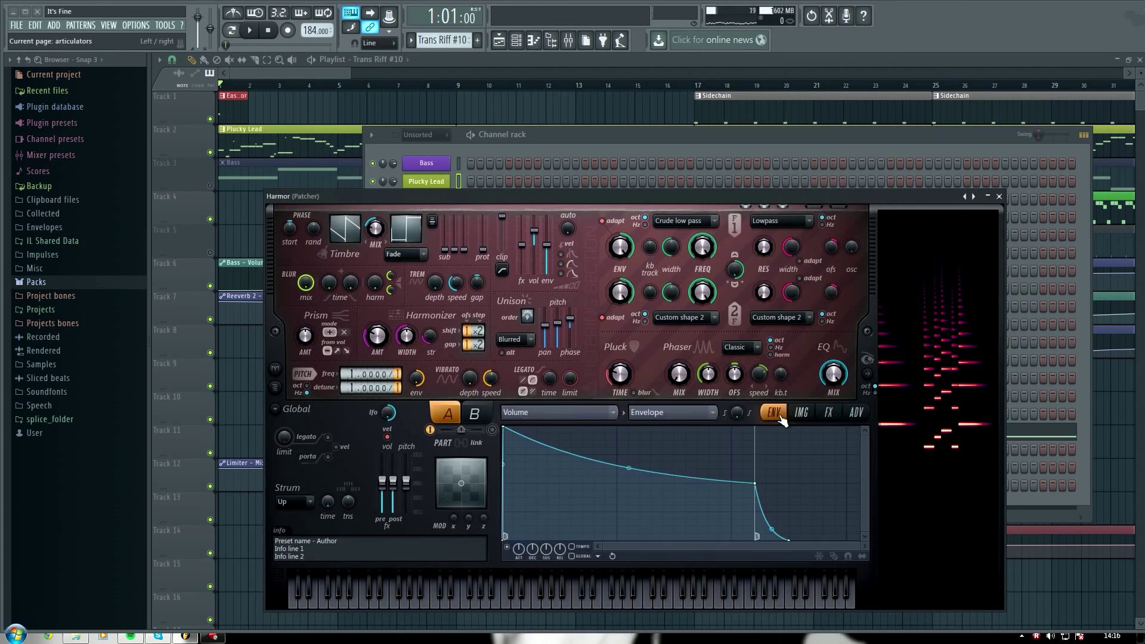
scroll(528, 477, up, 5)
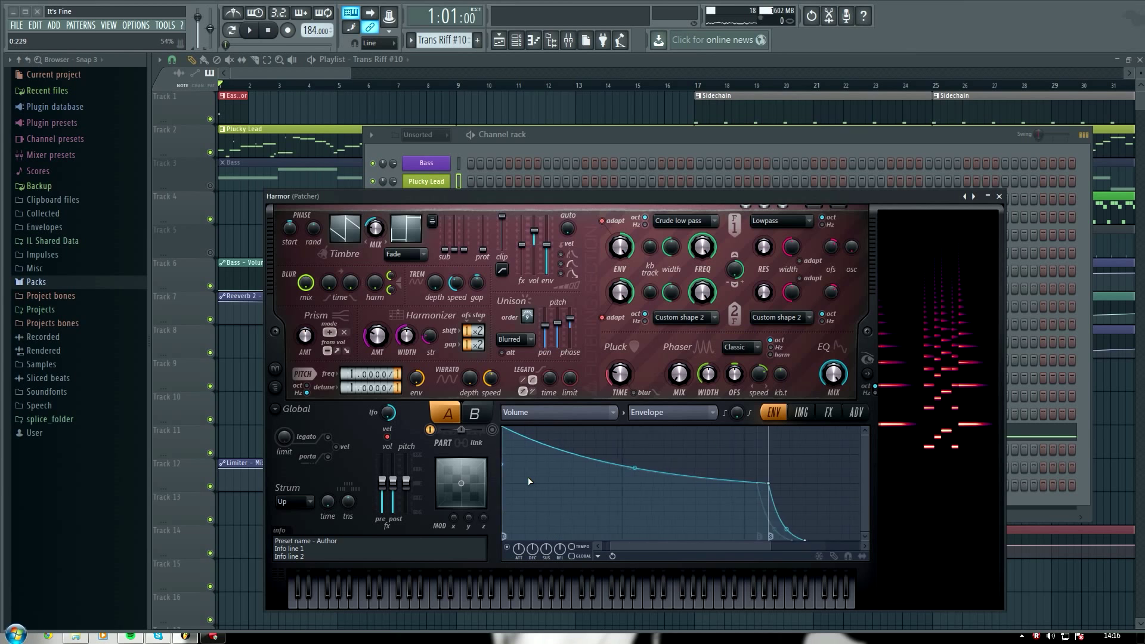
drag(646, 546, 539, 540)
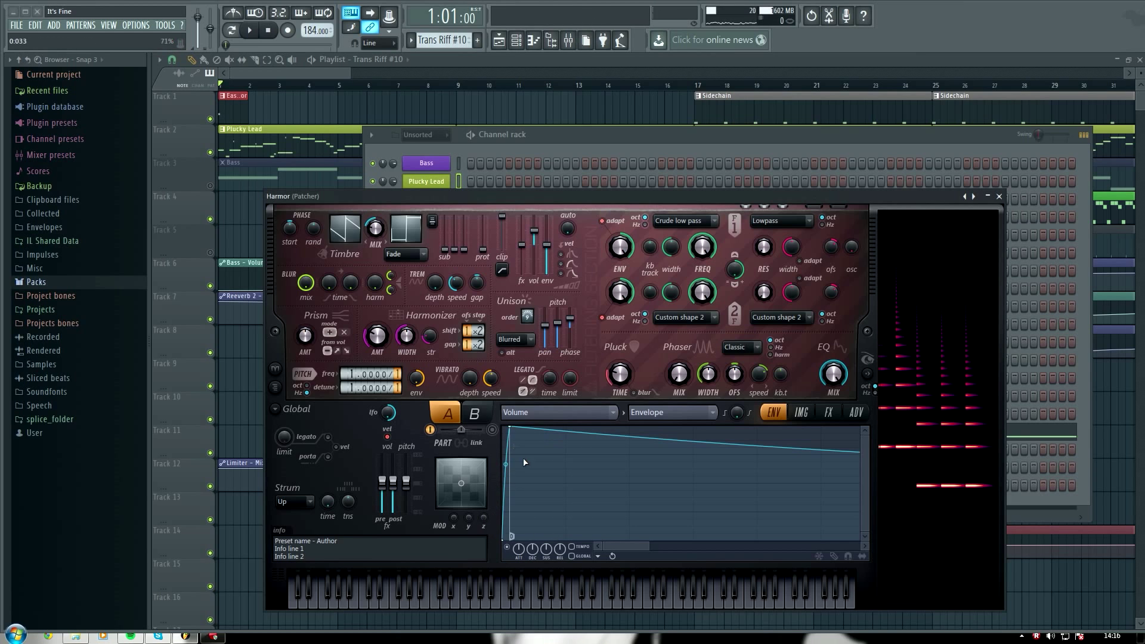
drag(651, 545, 793, 549)
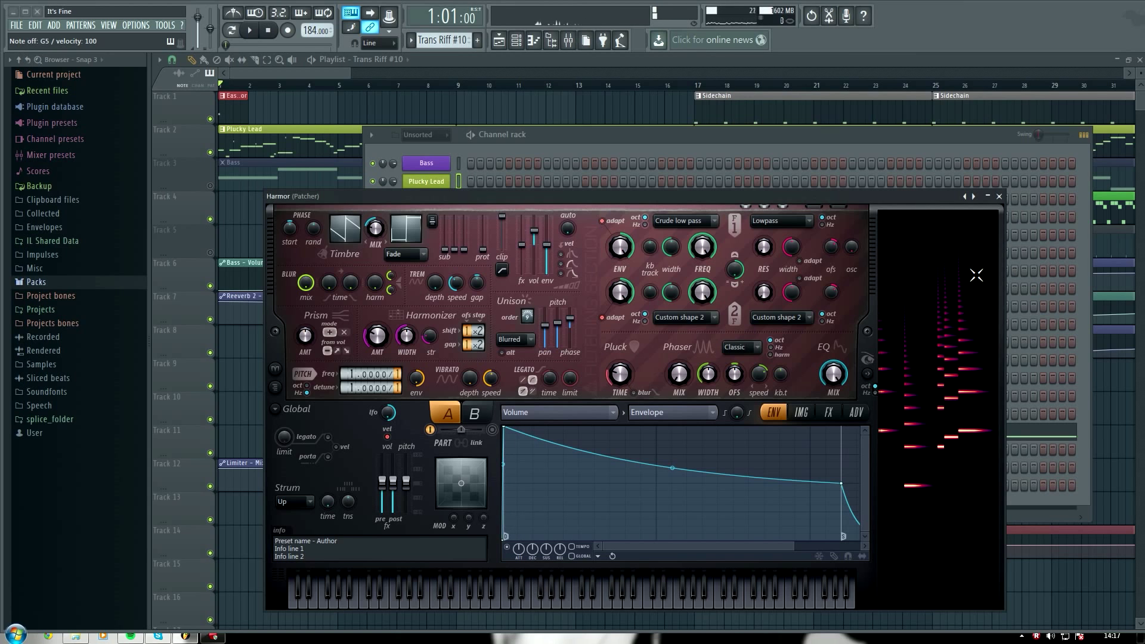
- Play the lead melody on the first Harmor to audition its plucky sound
key(q)
key(t)
key(r)
key(3)
key(q)
key(q)
key(3)
key(q)
key(r)
key(q)
key(r)
key(q)
key(r)
key(3)
key(t)
key(3)
key(7)
key(3)
key(t)
key(3)
key(j)
key(j)
key(w)
key(j)
key(3)
key(j)
key(r)
key(3)
key(h)
key(h)
key(q)
key(h)
key(3)
key(h)
key(3)
key(w)
key(q)
key(q)
key(3)
key(q)
key(r)
key(q)
key(t)
key(r)
key(3)
key(3)
key(t)
key(7)
key(3)
key(t)
key(3)
key(j)
key(j)
key(w)
key(j)
key(3)
key(j)
key(r)
key(3)
key(h)
key(q)
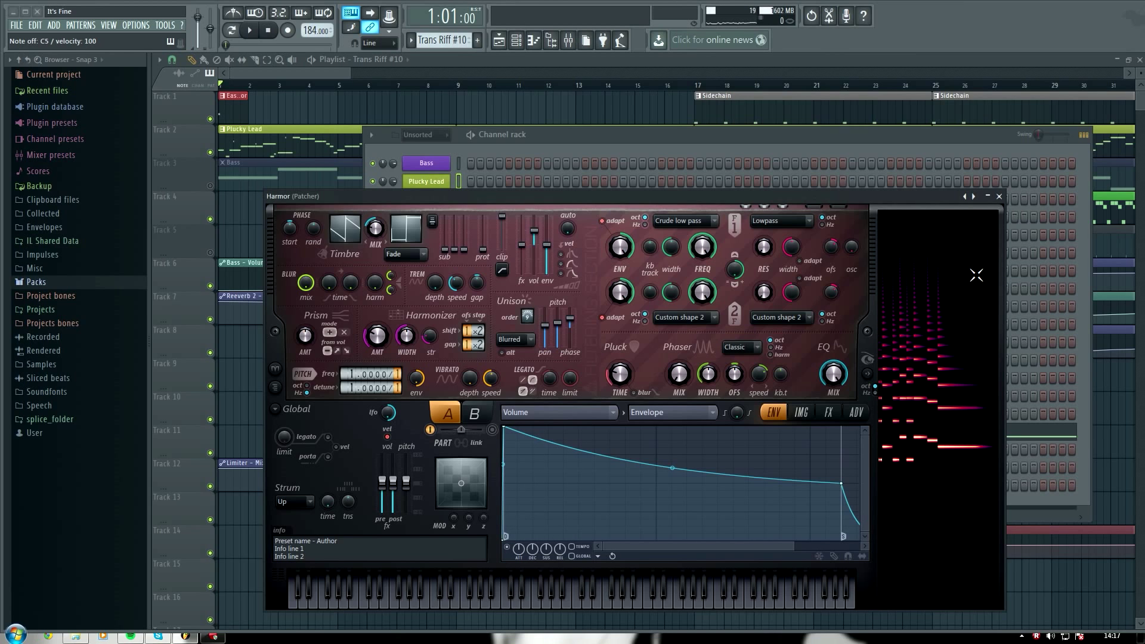
- Show the first Harmor's effects page and play test notes
click(801, 412)
click(828, 412)
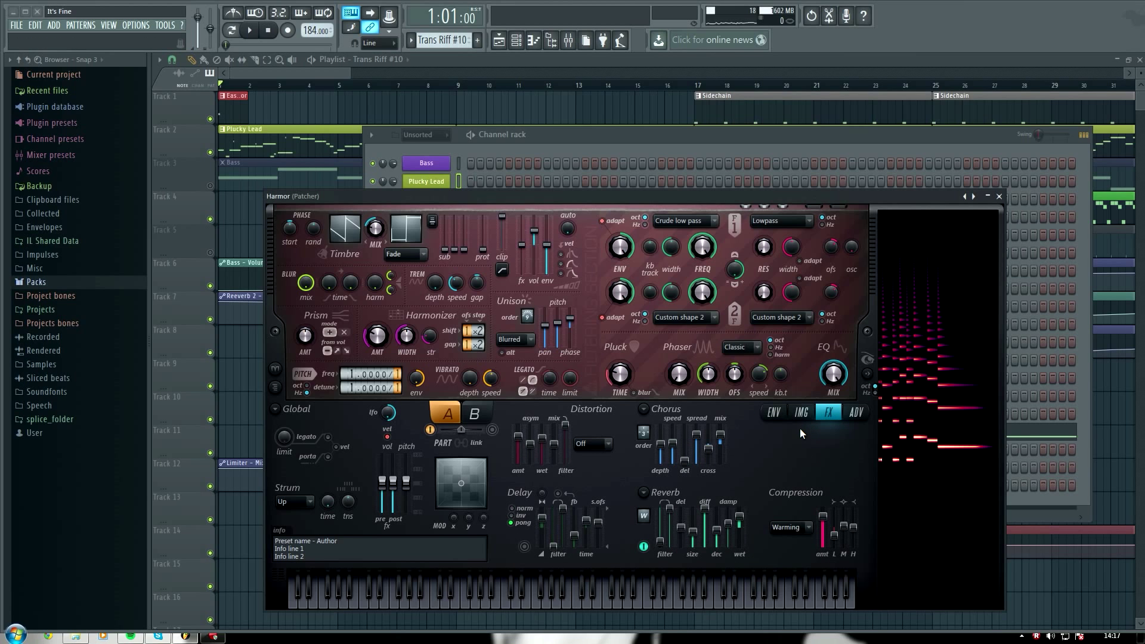
key(q)
key(w)
key(r)
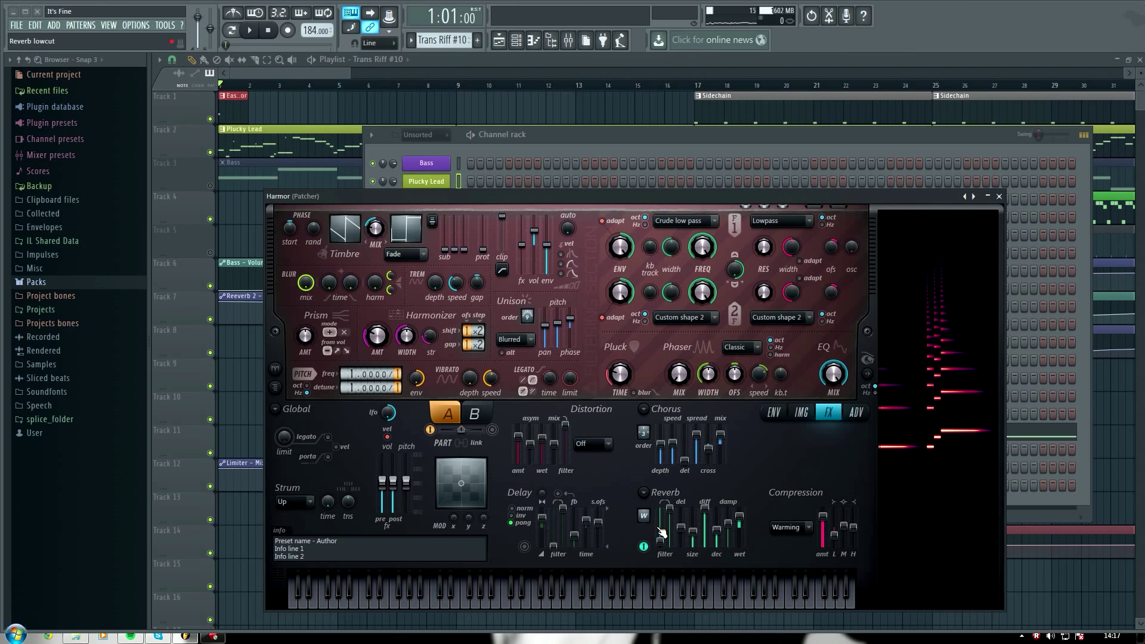
- Play low test notes while examining the first Harmor's reverb settings, and return to its Volume envelope
key(z)
key(d)
key(v)
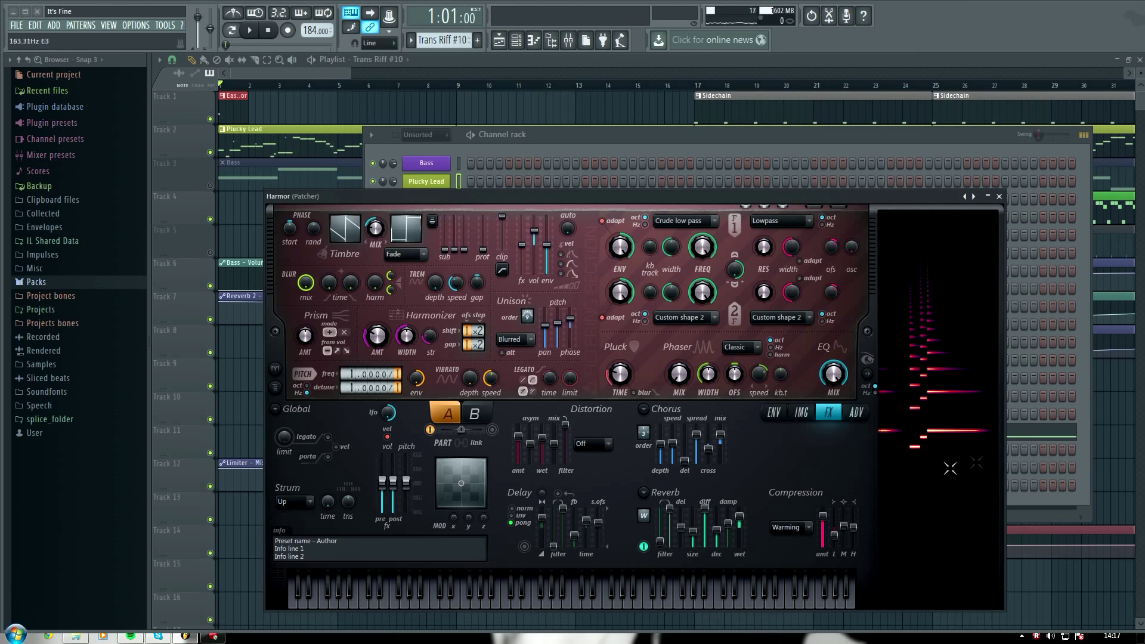
key(z)
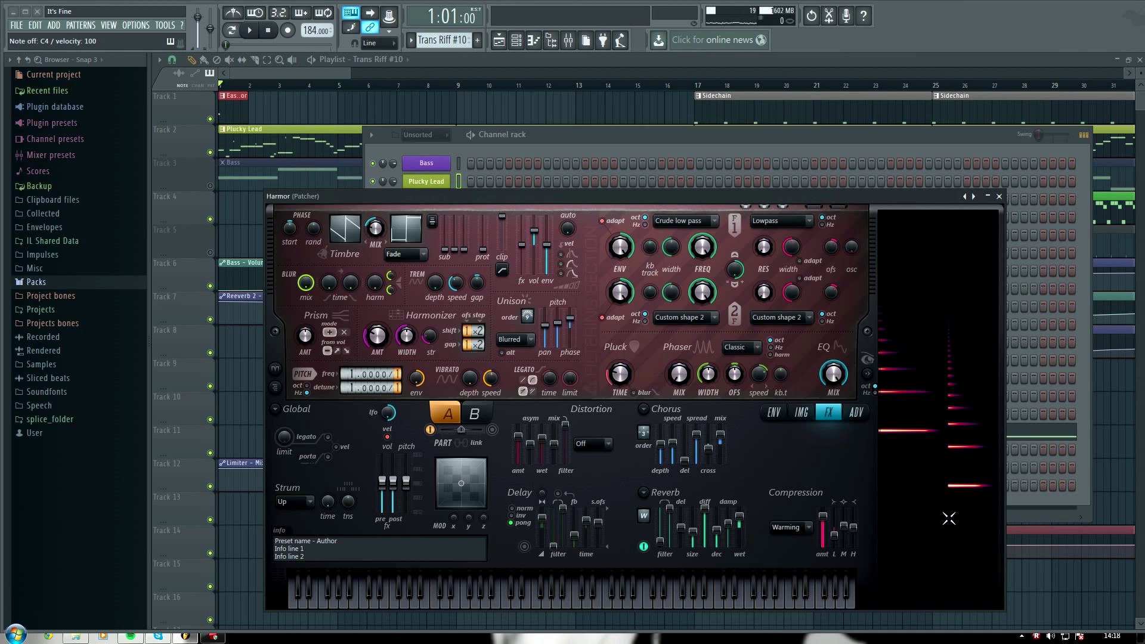
key(z)
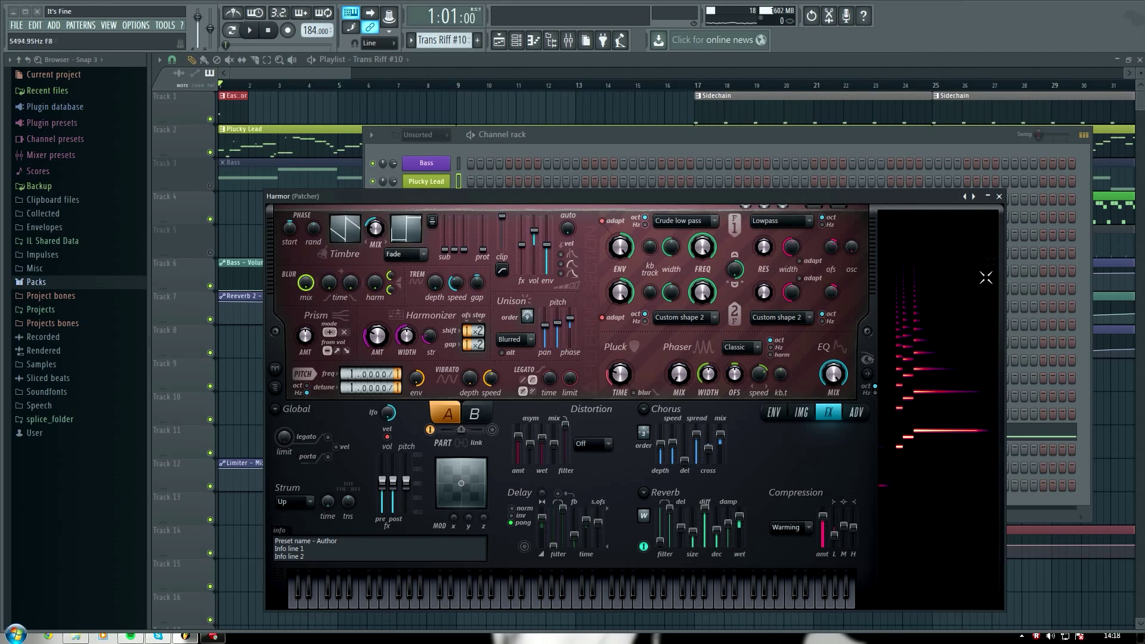
click(857, 413)
click(774, 413)
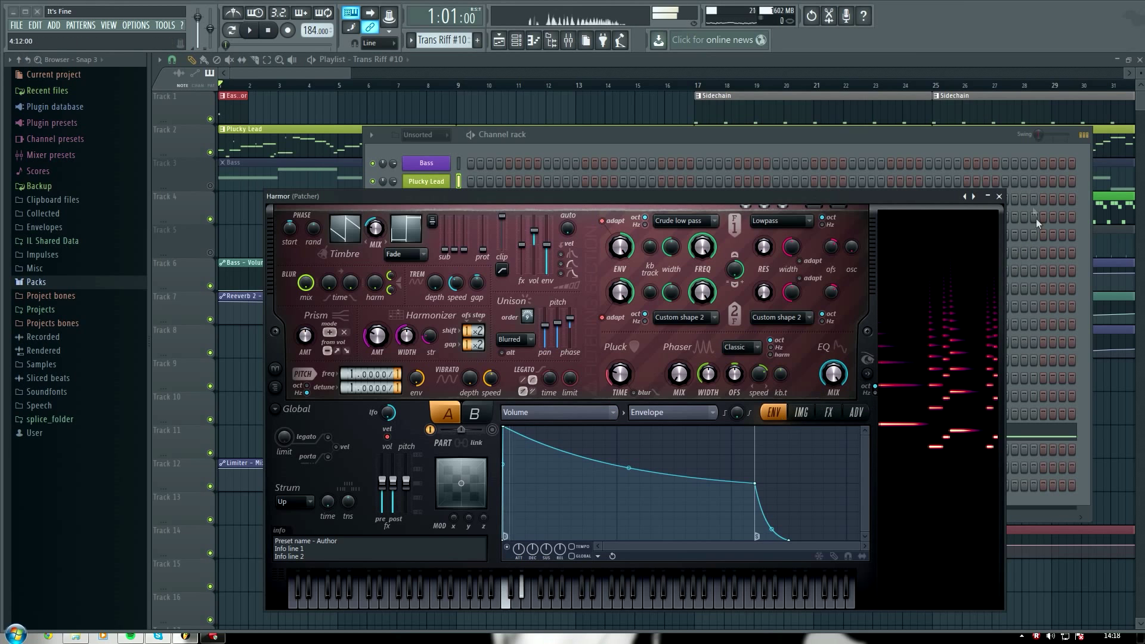
- Show the first Harmor's advanced settings page, return to its envelope page, and close the plugin
click(856, 412)
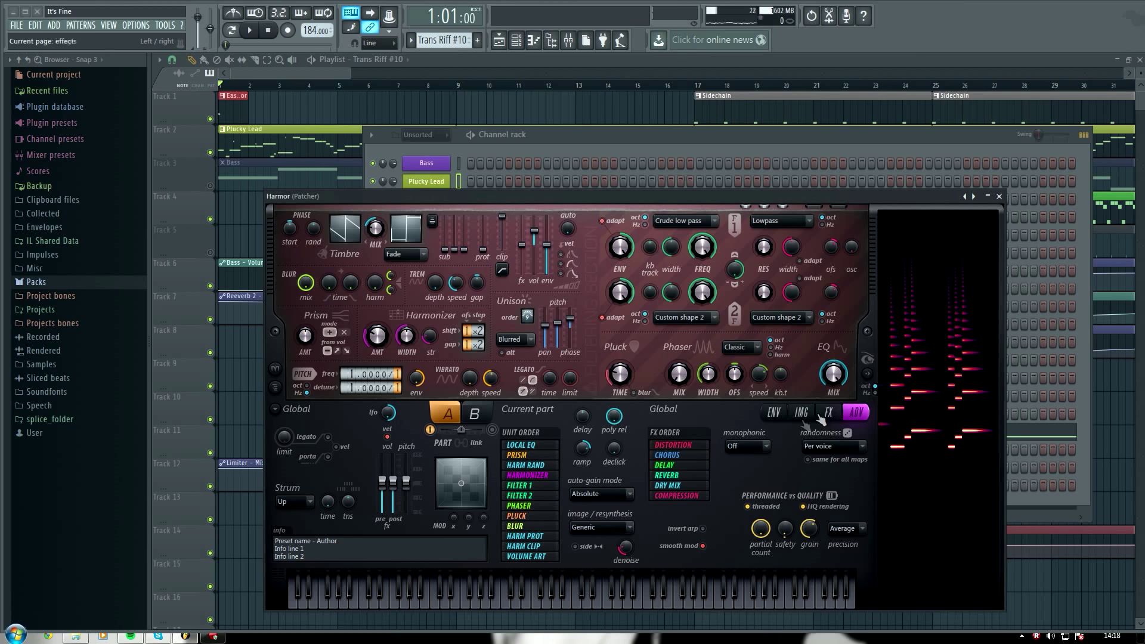
click(774, 413)
click(999, 196)
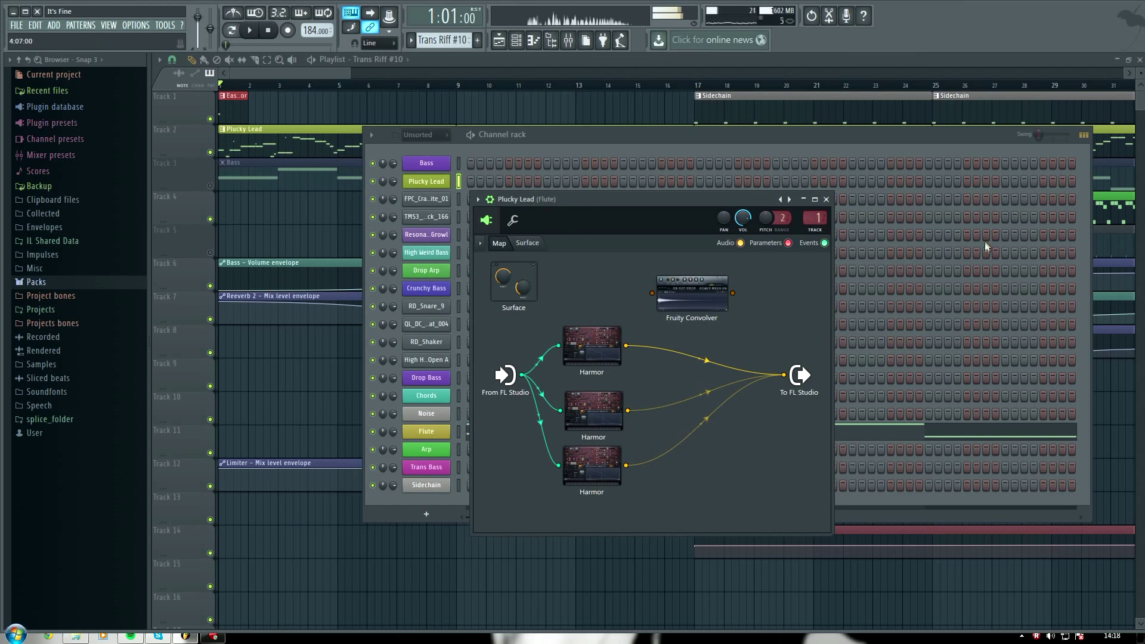
- Route the first Harmor through Fruity Convolver to the output and place the Convolver between them in the Plucky Lead map
drag(783, 375, 651, 293)
drag(686, 295, 784, 375)
drag(693, 327, 696, 346)
drag(625, 465, 784, 375)
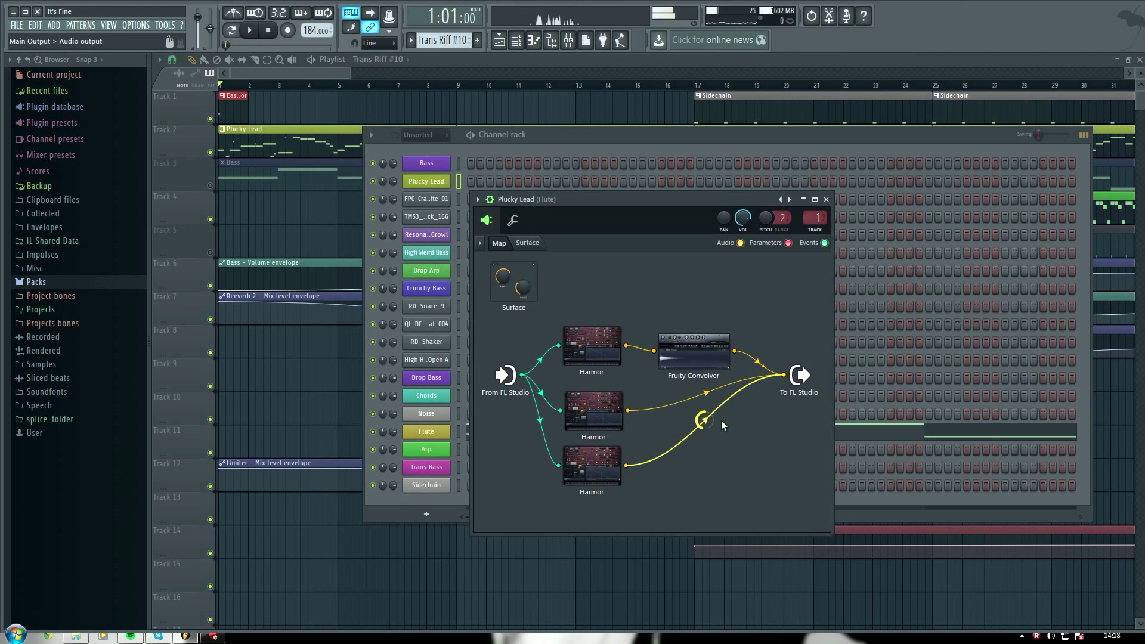
- Play the song briefly, close the Plucky Lead, and unmute all playlist tracks
key(space)
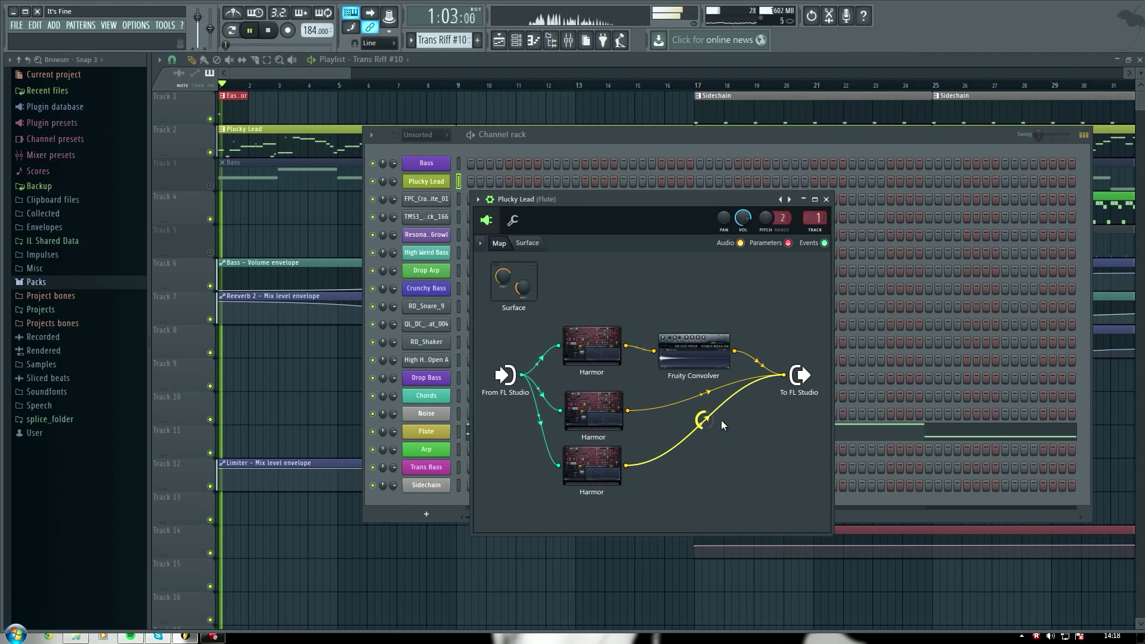
click(826, 199)
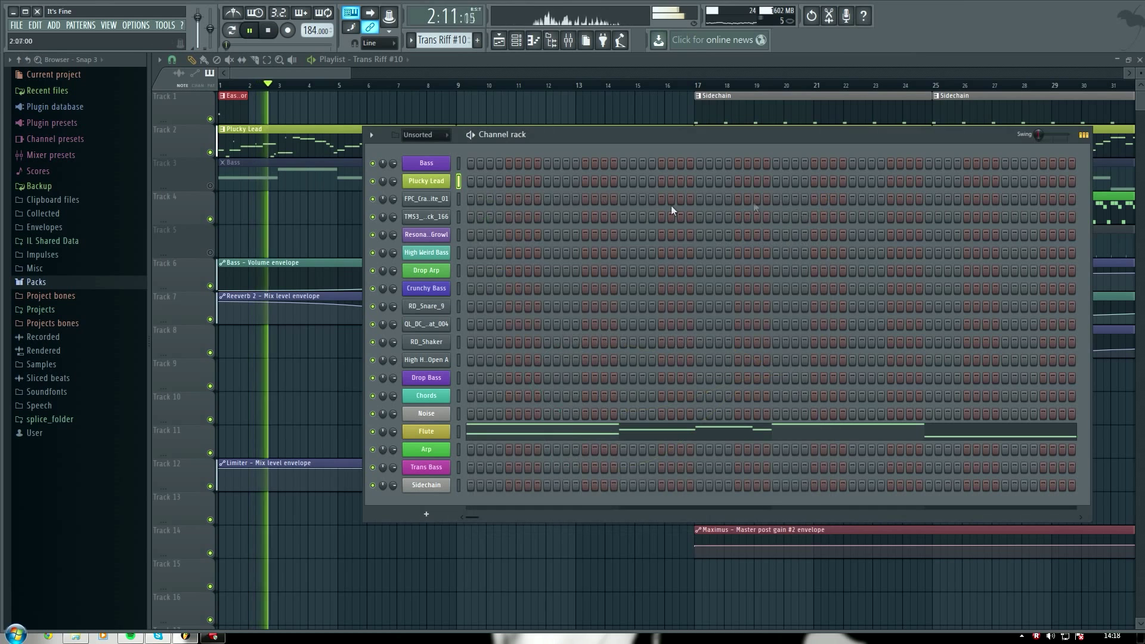
click(337, 70)
key(space)
right_click(210, 152)
right_click(210, 153)
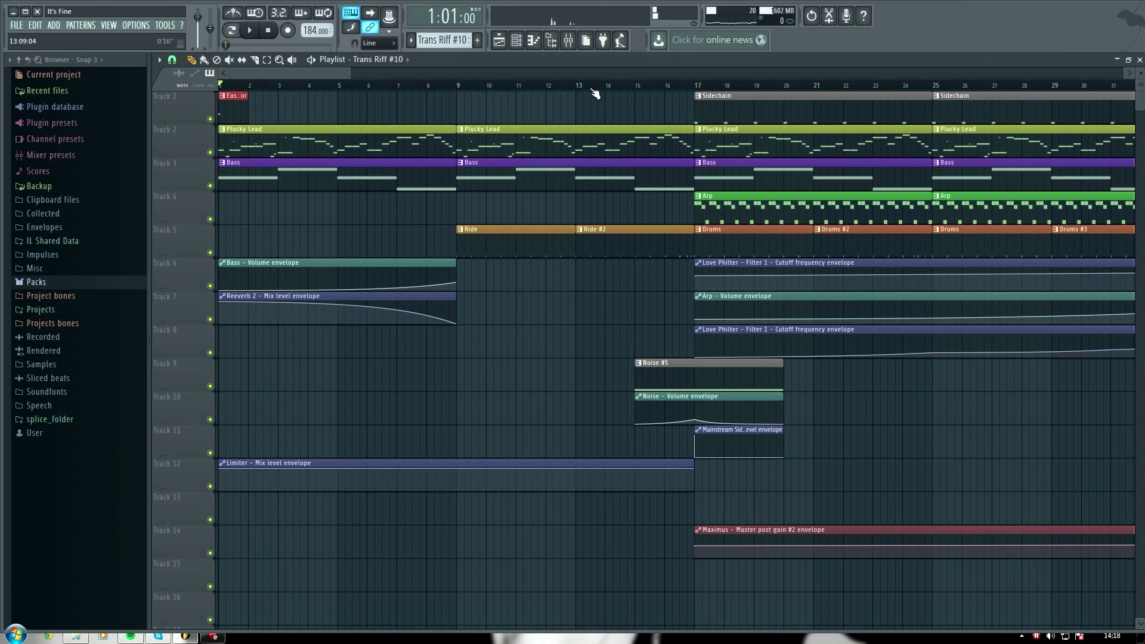
- Isolate the Arp from bar 17 by muting the Sidechain, Plucky Lead, Bass, drums and Noise tracks, and play it briefly
click(697, 87)
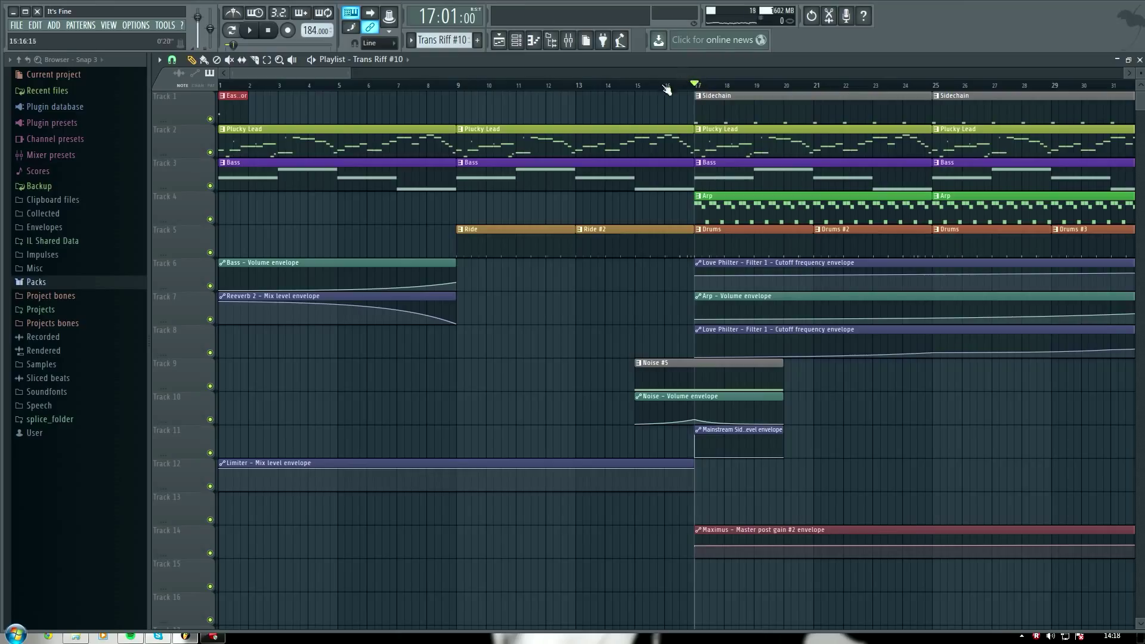
click(210, 186)
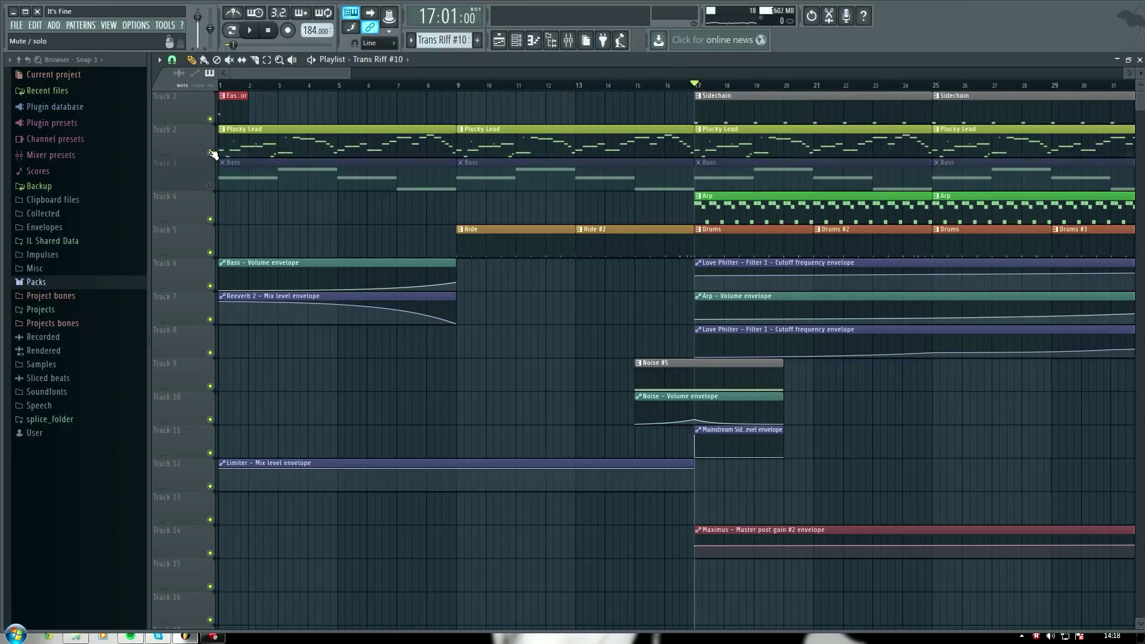
click(209, 152)
click(210, 118)
click(210, 252)
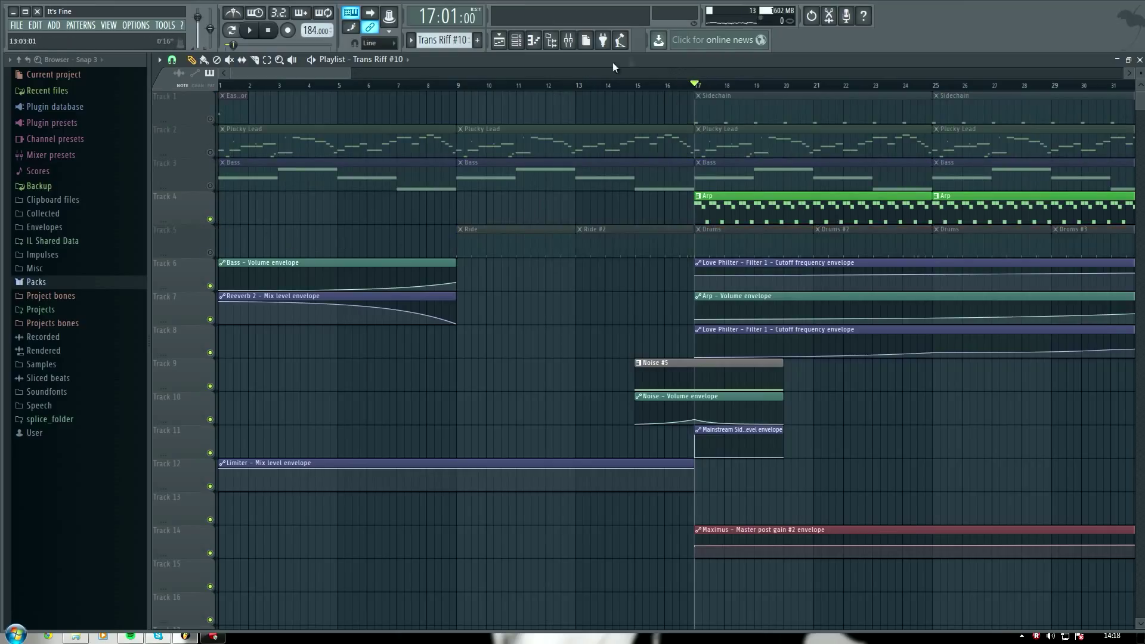
key(space)
key(space)
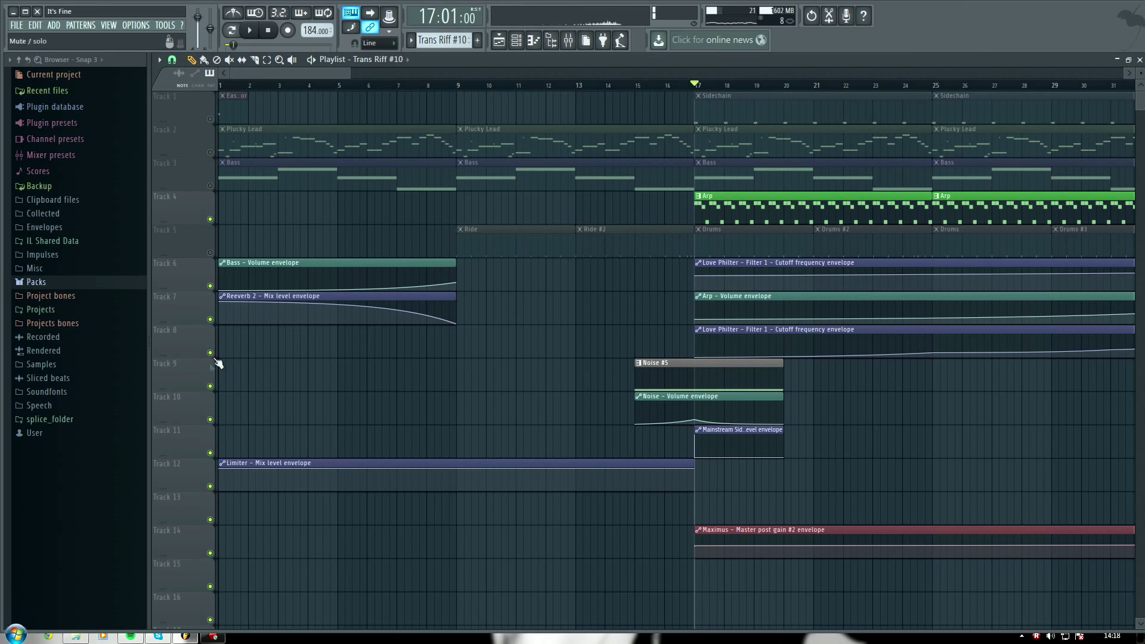
click(210, 386)
click(210, 419)
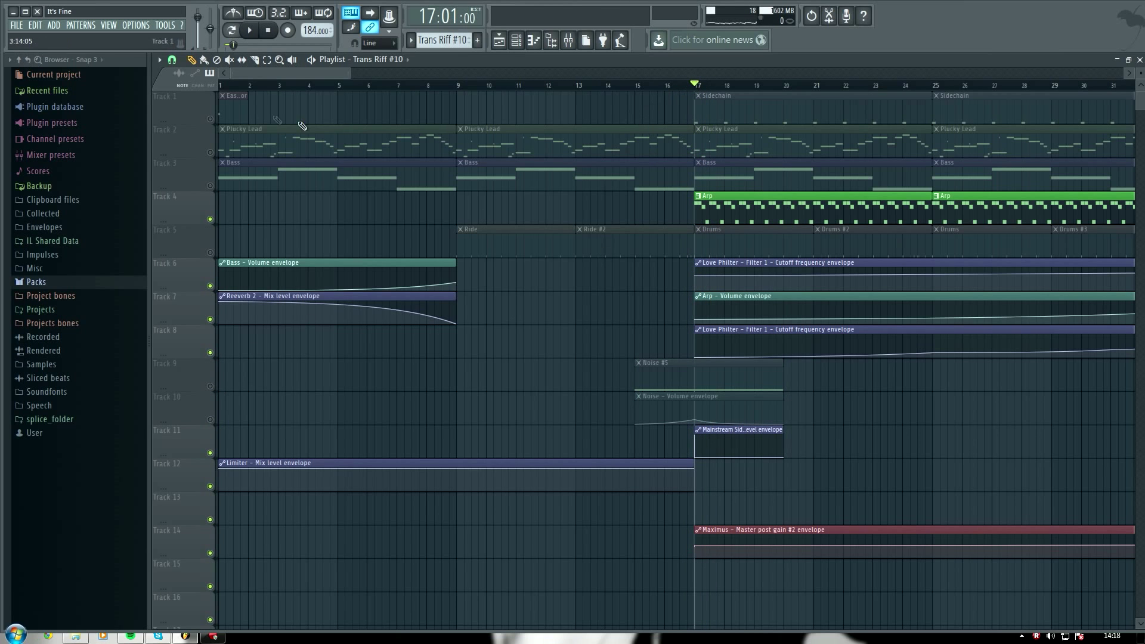
- Play the isolated Arp section from bar 29 in the playlist
drag(290, 73, 371, 72)
key(space)
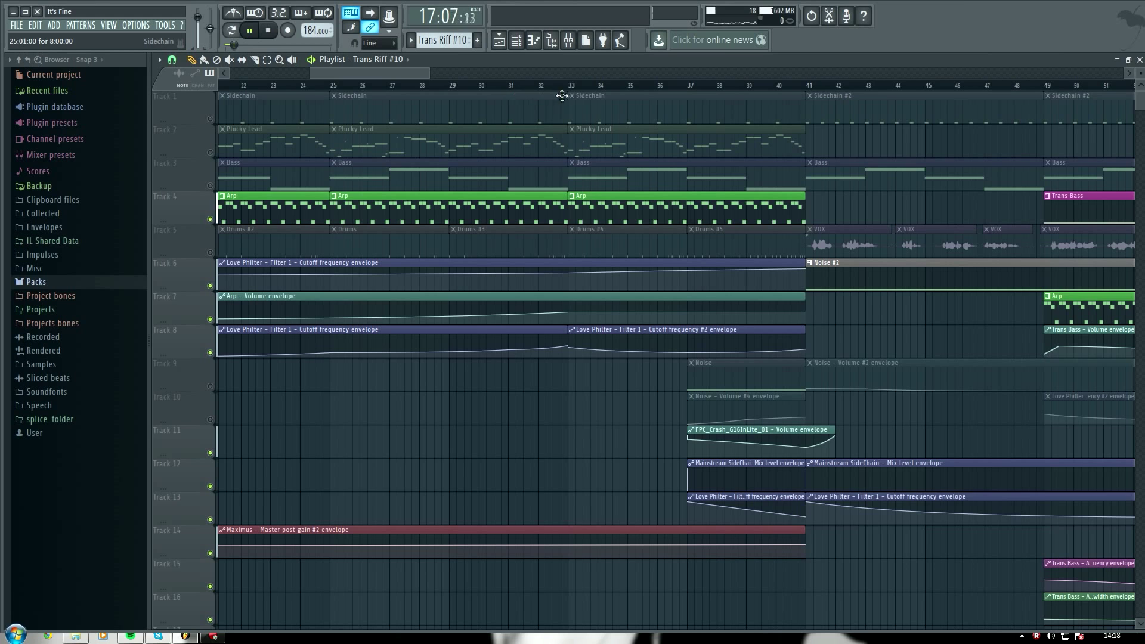
click(455, 87)
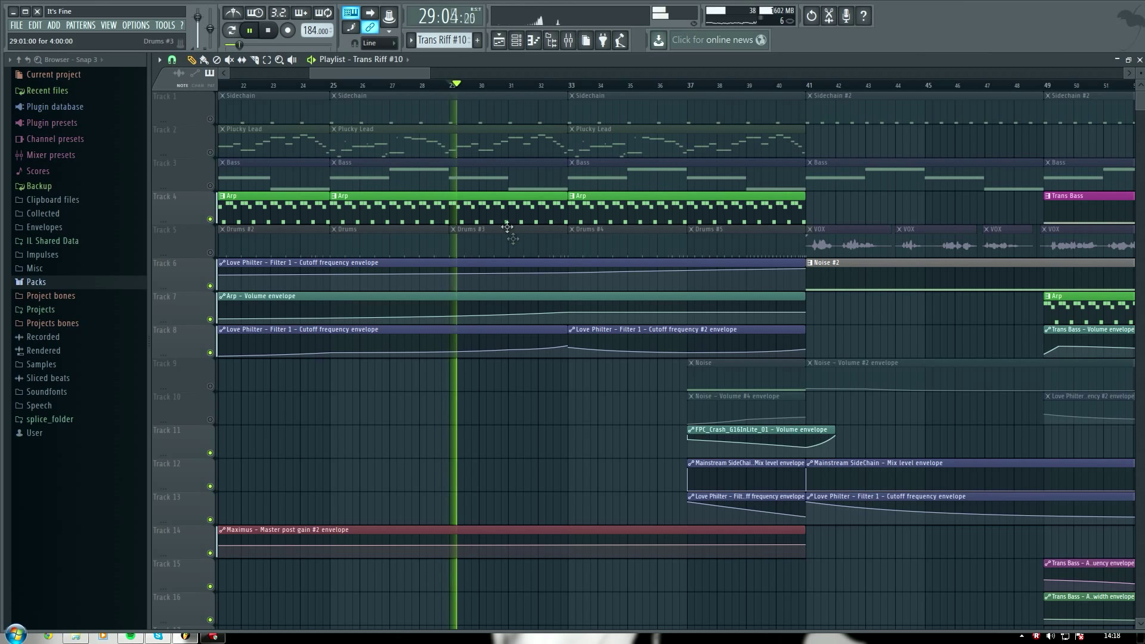
- Open the Arp's Harmor, view its effects and Local EQ graph during playback, and stop the song
click(516, 40)
click(438, 449)
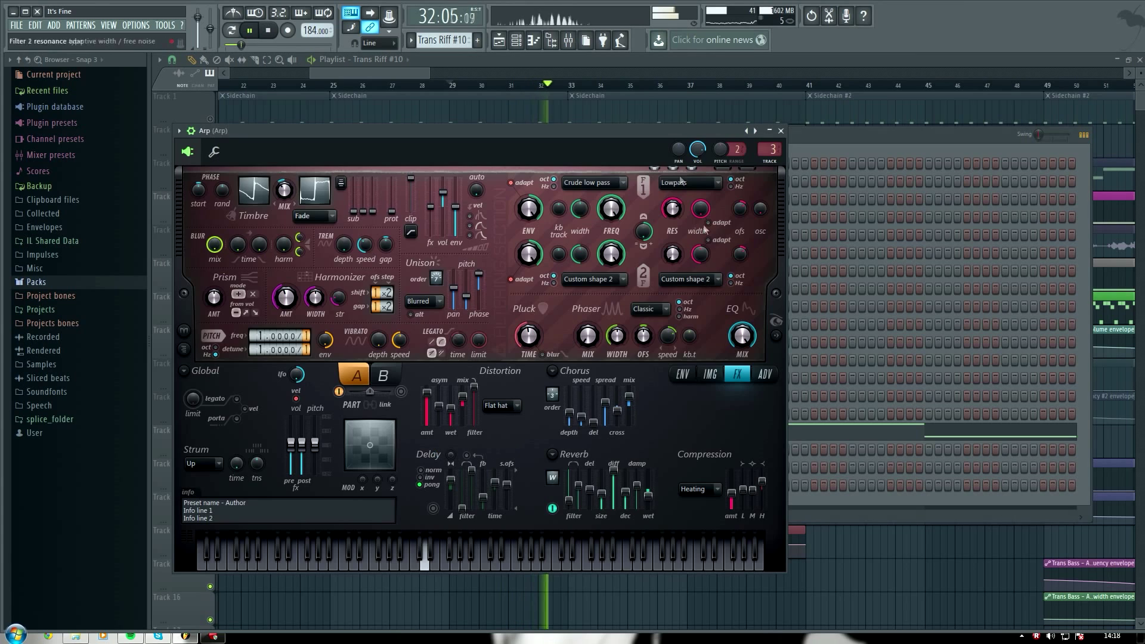
click(685, 376)
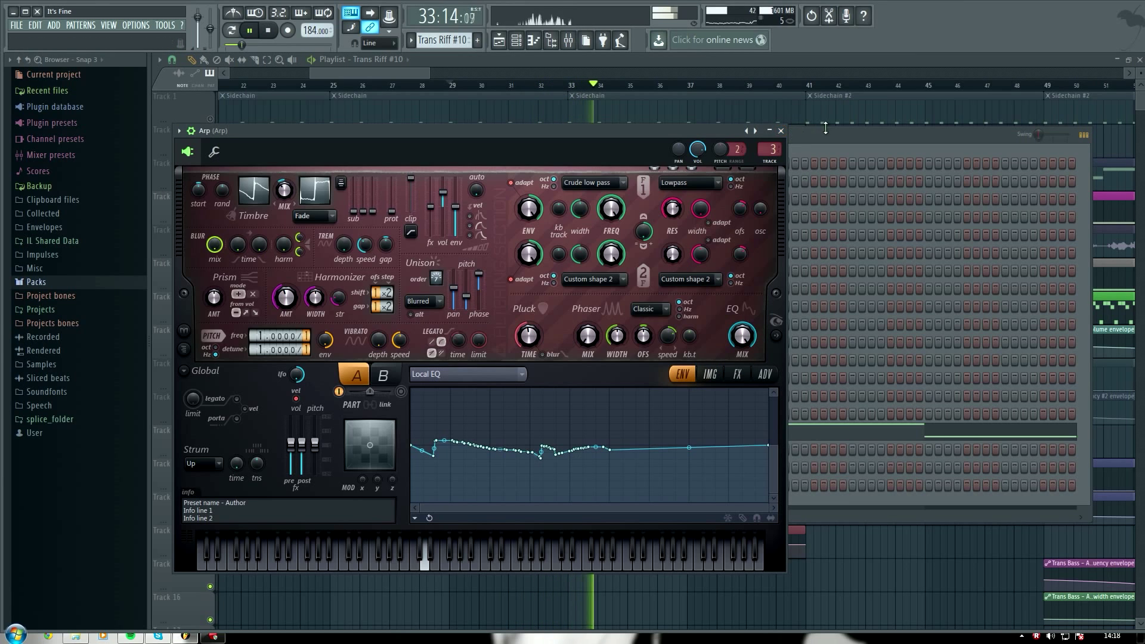
key(space)
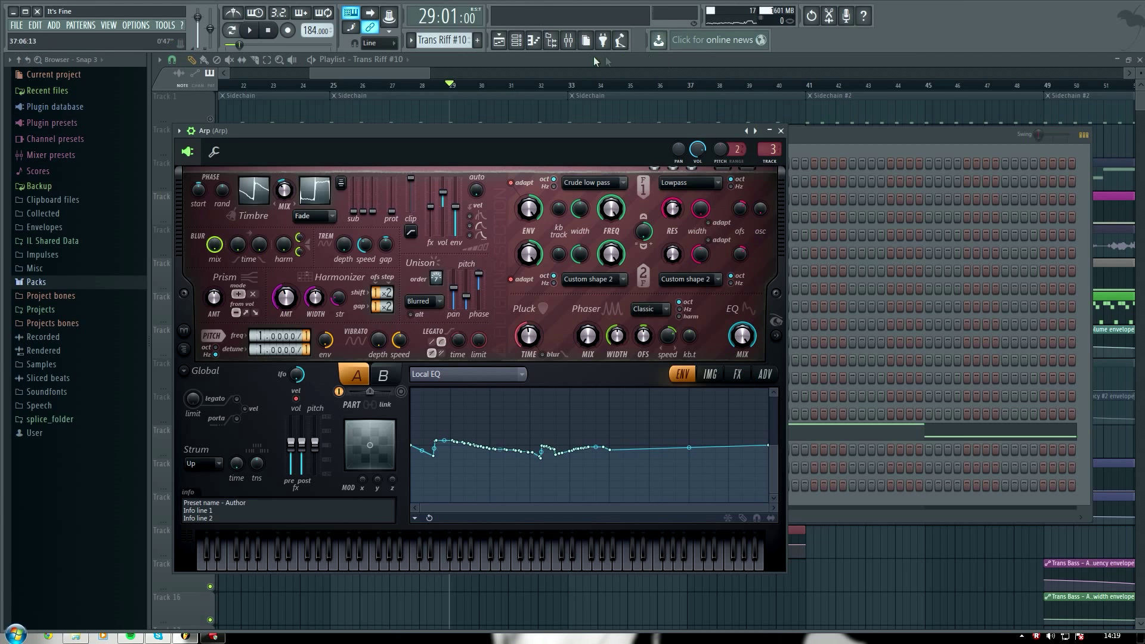
- Open the mixer and find the Arp insert to show its effect chain
key(F9)
click(734, 271)
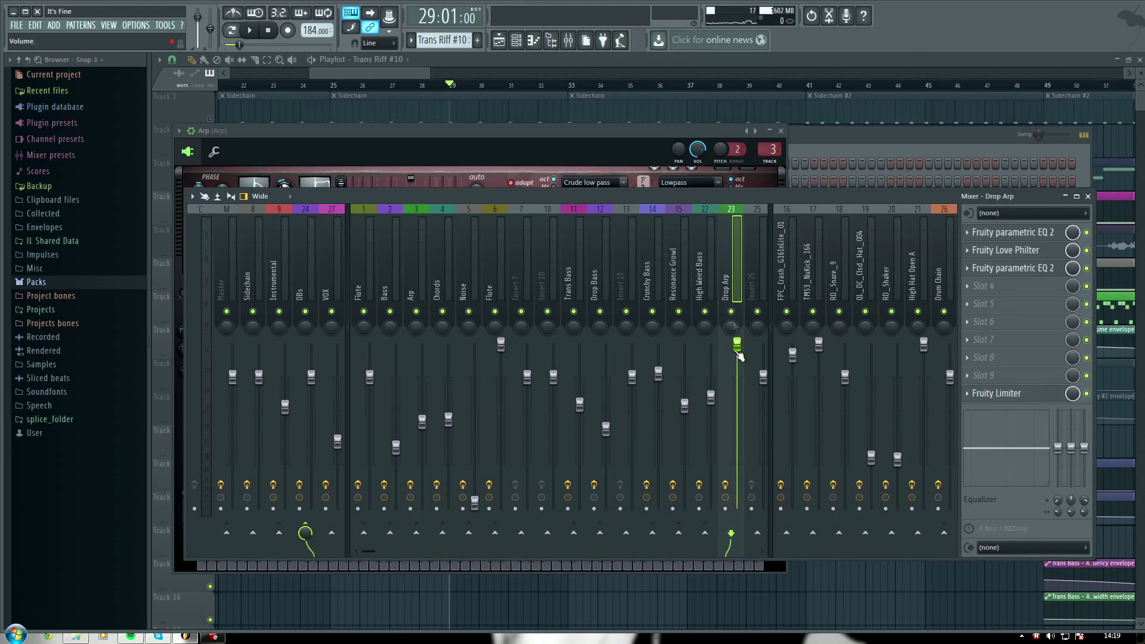
click(442, 294)
click(391, 293)
click(416, 292)
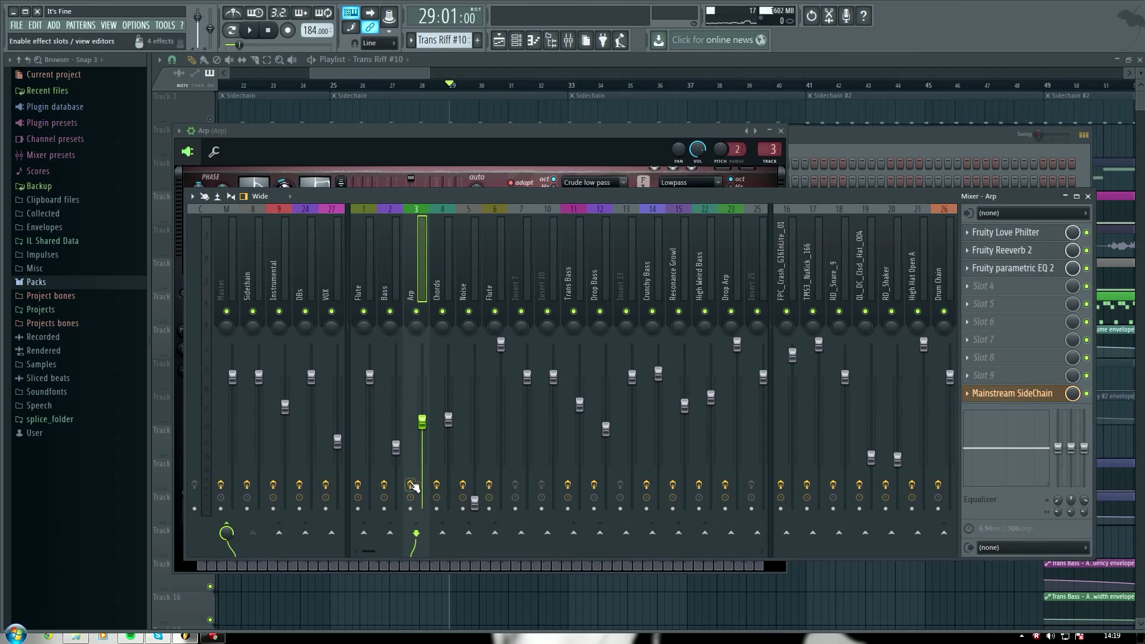
- Return to the Arp's Harmor, show its spectrum display, and examine its Local EQ curve
click(538, 133)
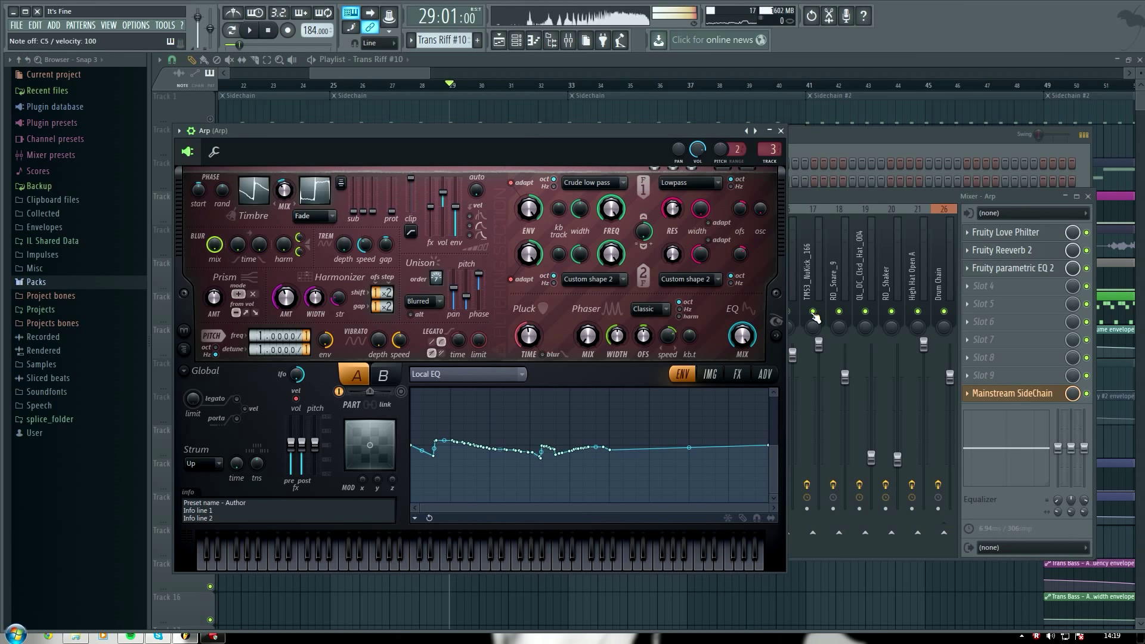
click(776, 336)
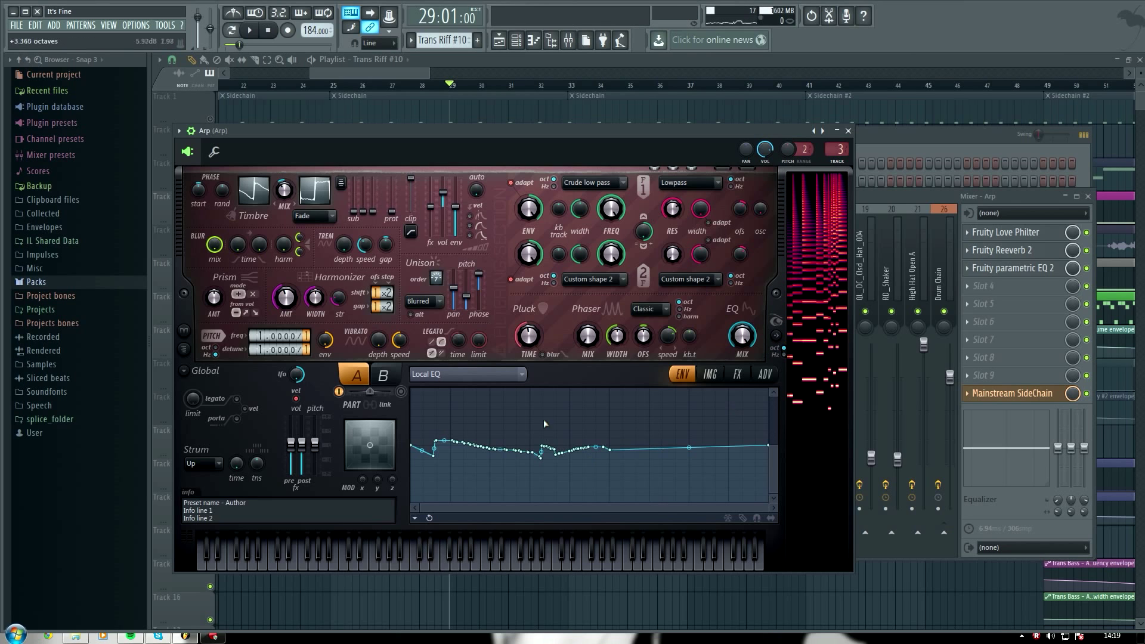
click(485, 376)
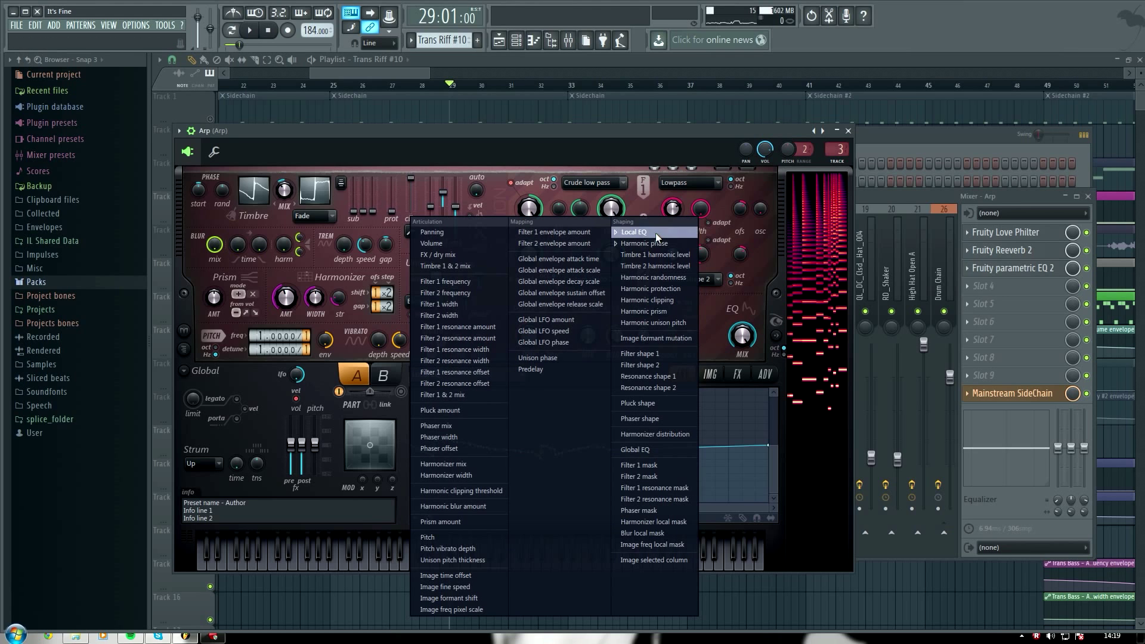
click(634, 232)
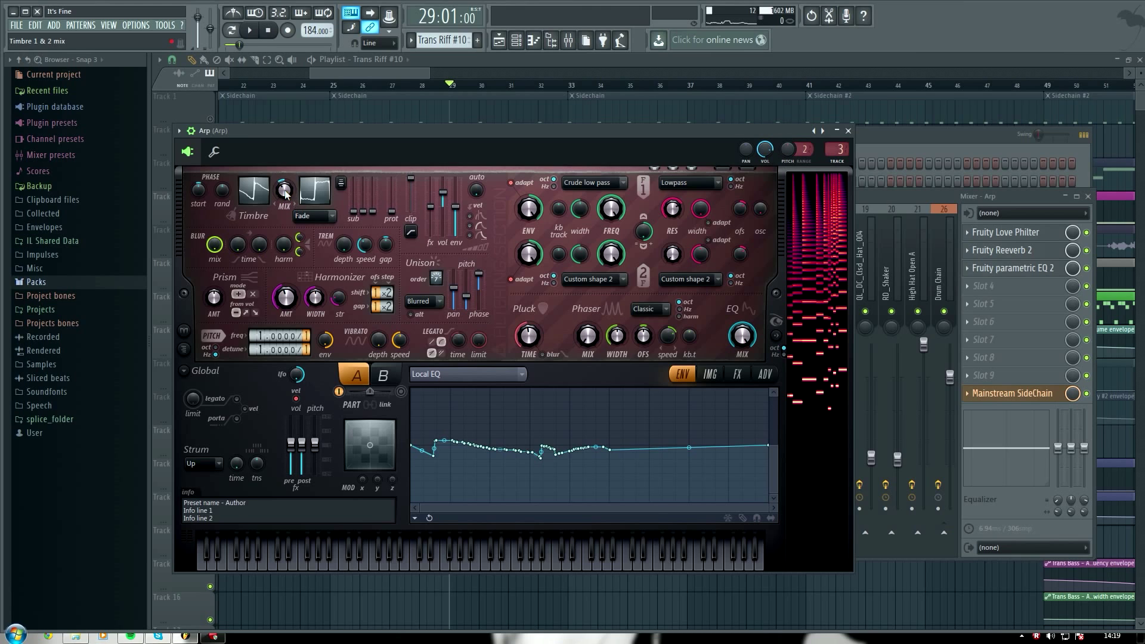
- Examine the Arp's timbre mix and filter 1 resonance on the enlarged spectrum display, playing test notes
drag(284, 188, 284, 178)
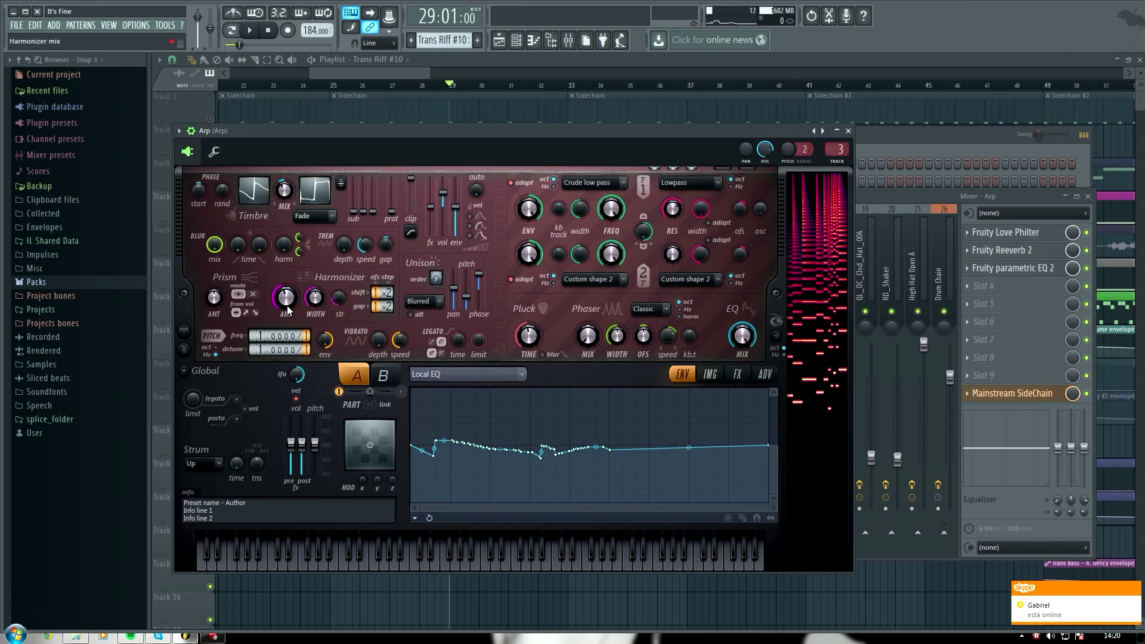
key(b)
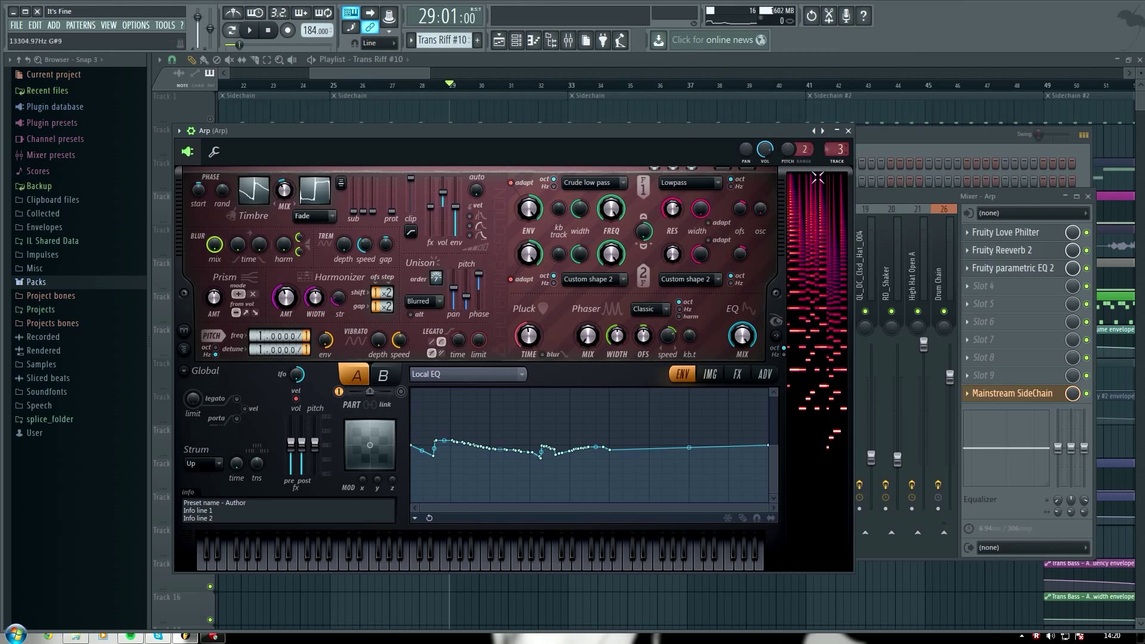
click(776, 337)
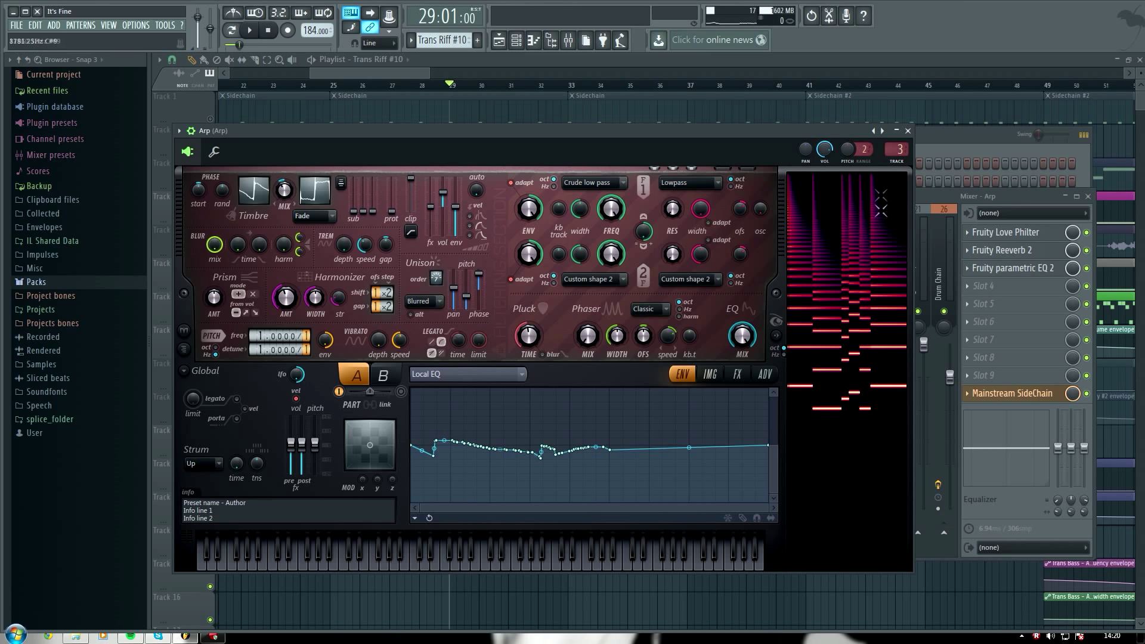
right_click(671, 210)
click(696, 384)
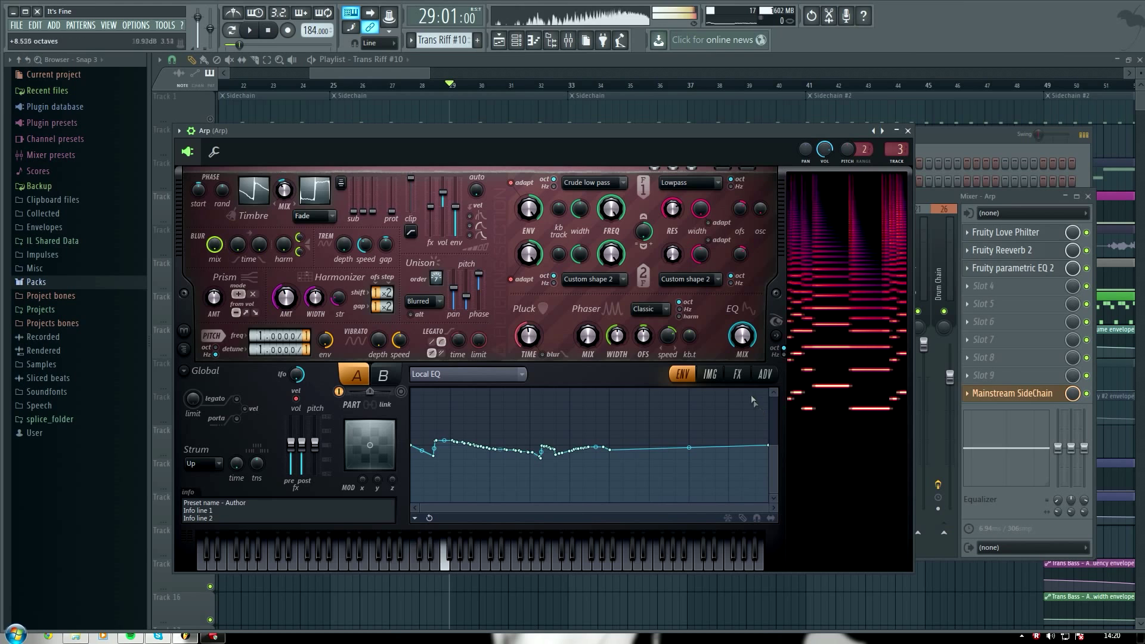
- Compare the Arp's sound with its Harmor distortion set to Off and back to Flat hat
click(737, 379)
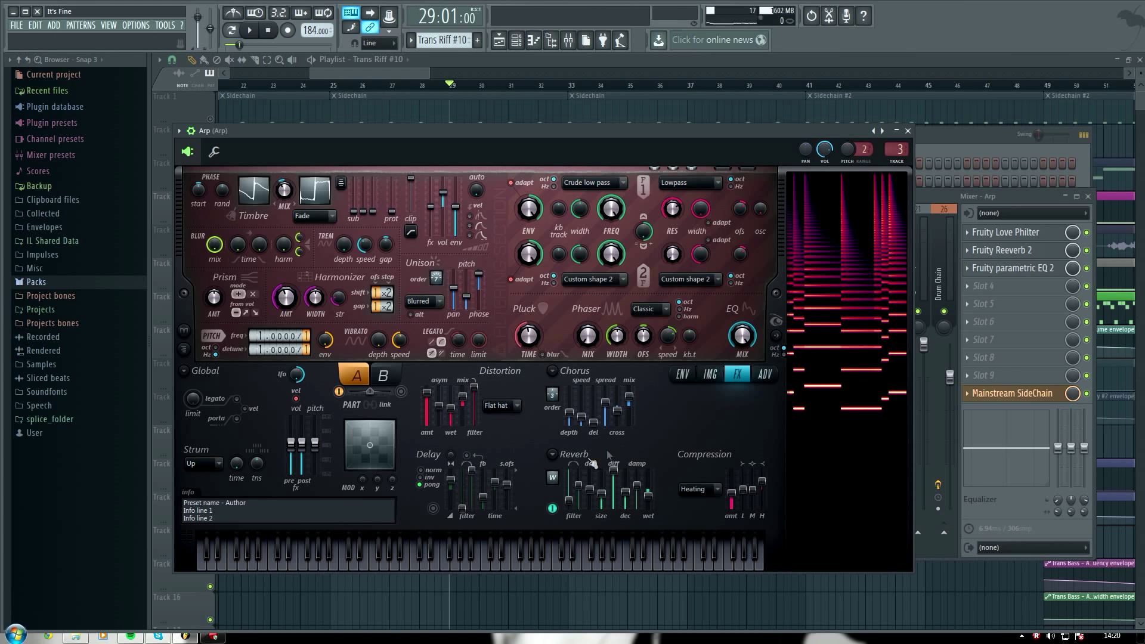
click(506, 406)
click(500, 422)
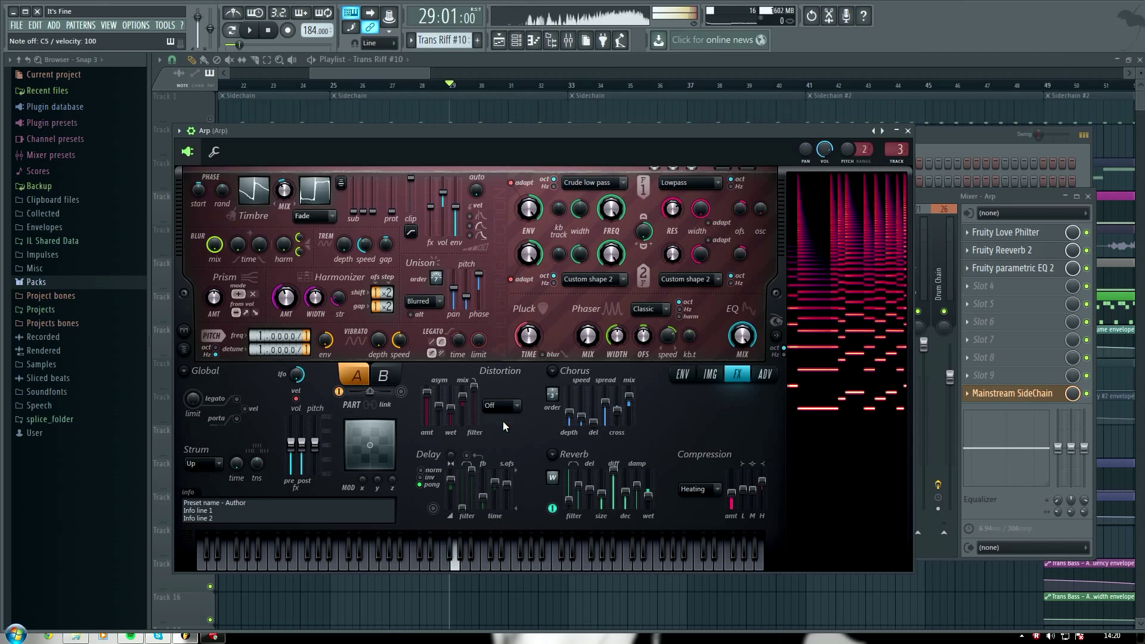
click(510, 408)
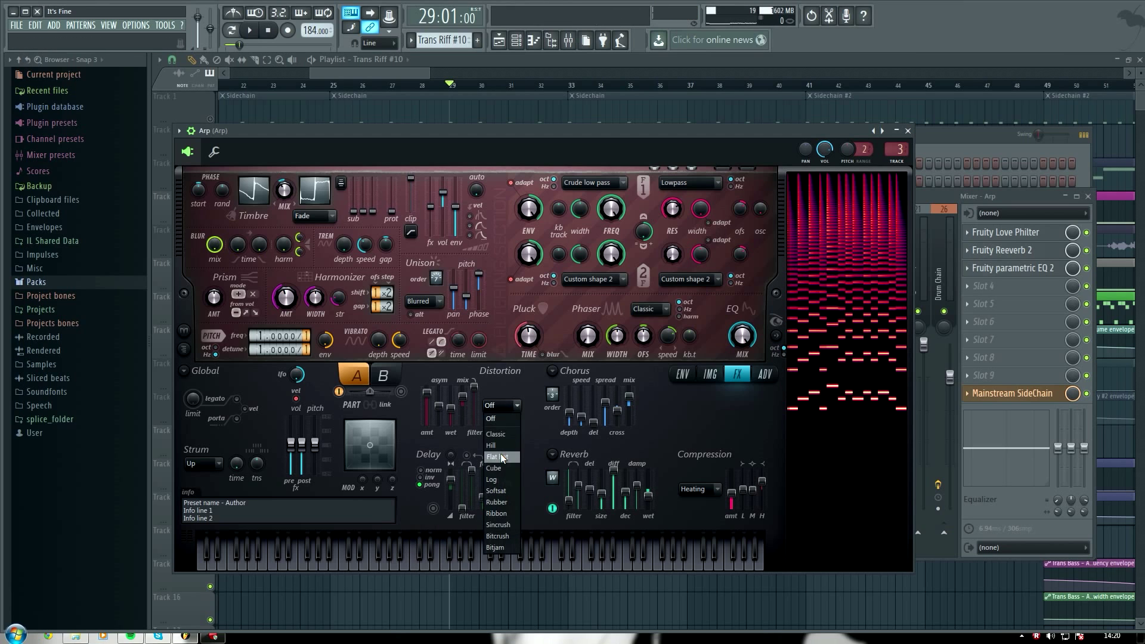
click(506, 429)
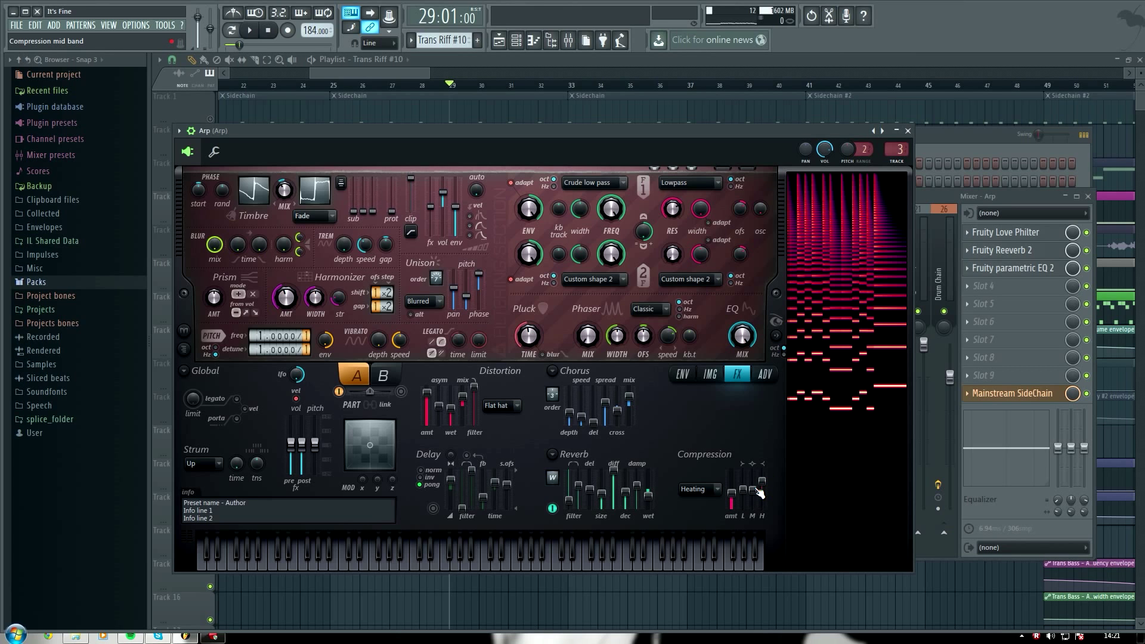
- Audition the Arp with Harmor's compression switched off, set it back to Heating, and close the plugin
click(710, 489)
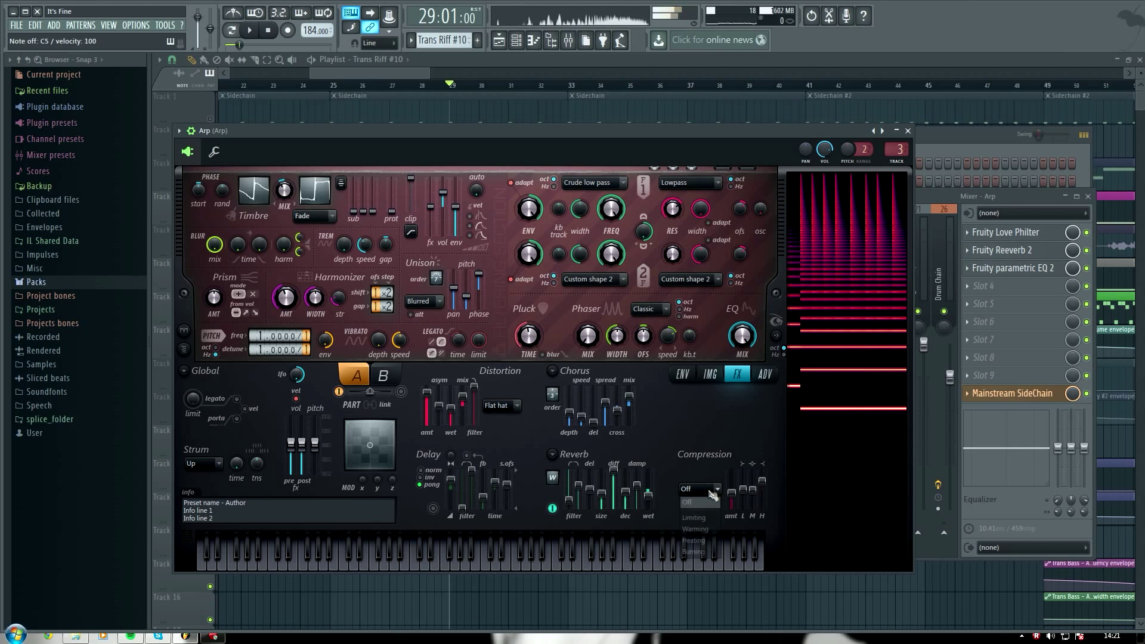
click(709, 540)
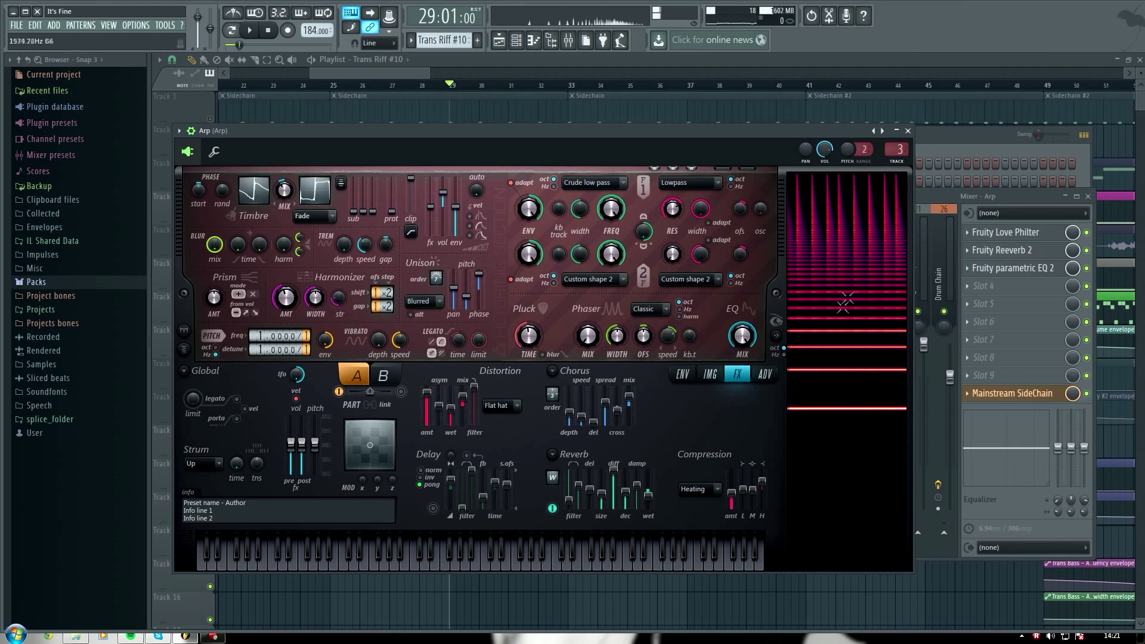
click(907, 131)
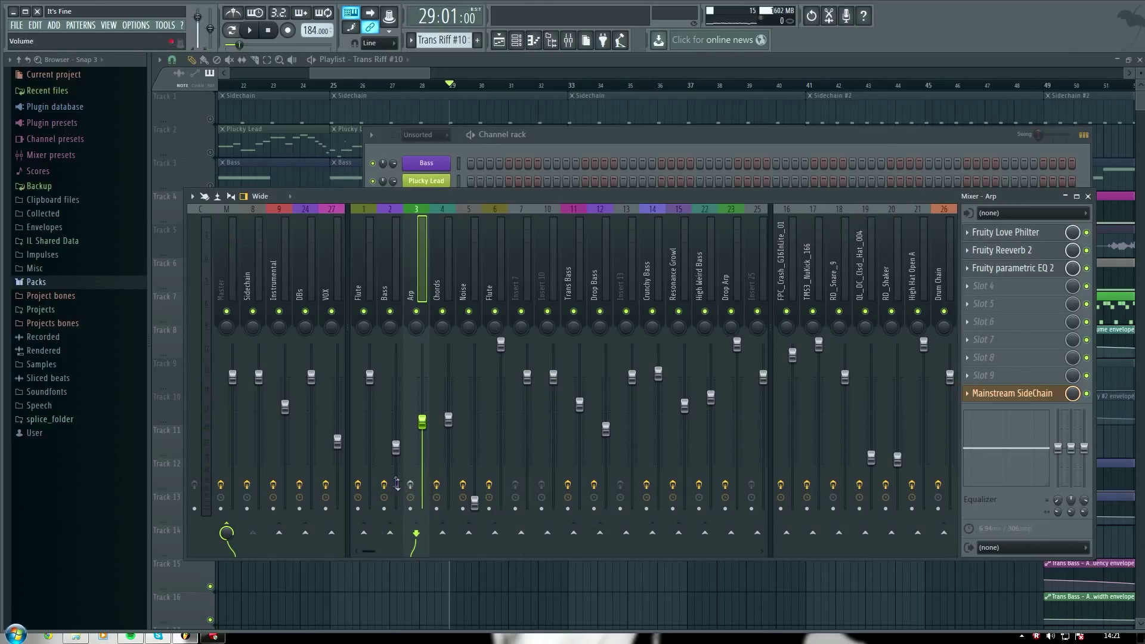
- Play the isolated Arp from bar 29 again, stop it, and unmute all playlist tracks
click(406, 71)
key(space)
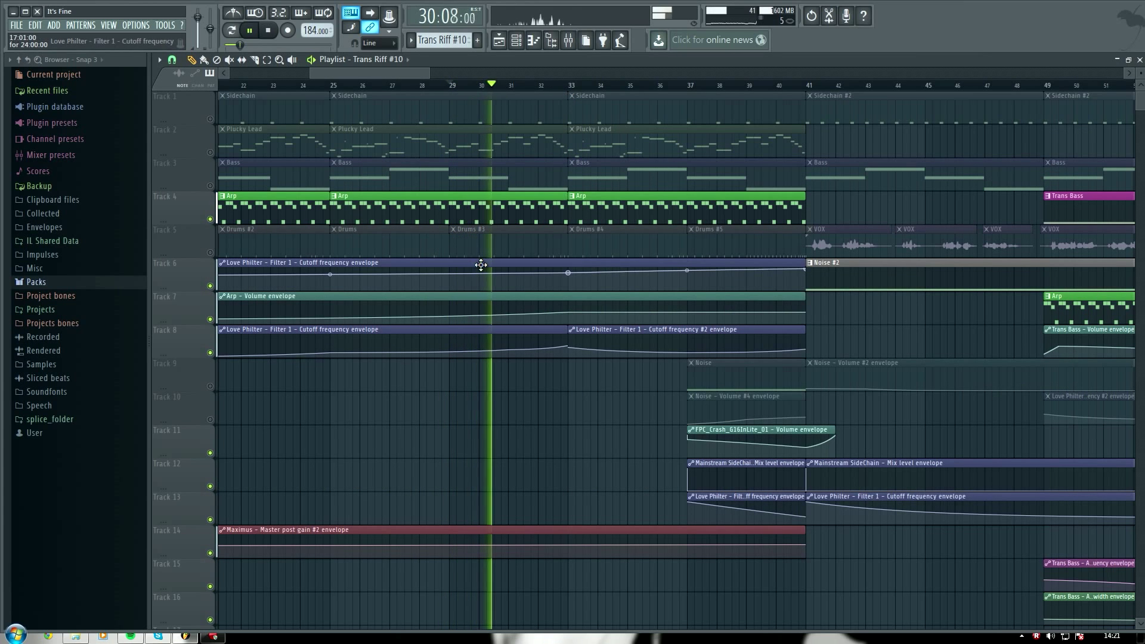
key(space)
right_click(210, 219)
right_click(210, 220)
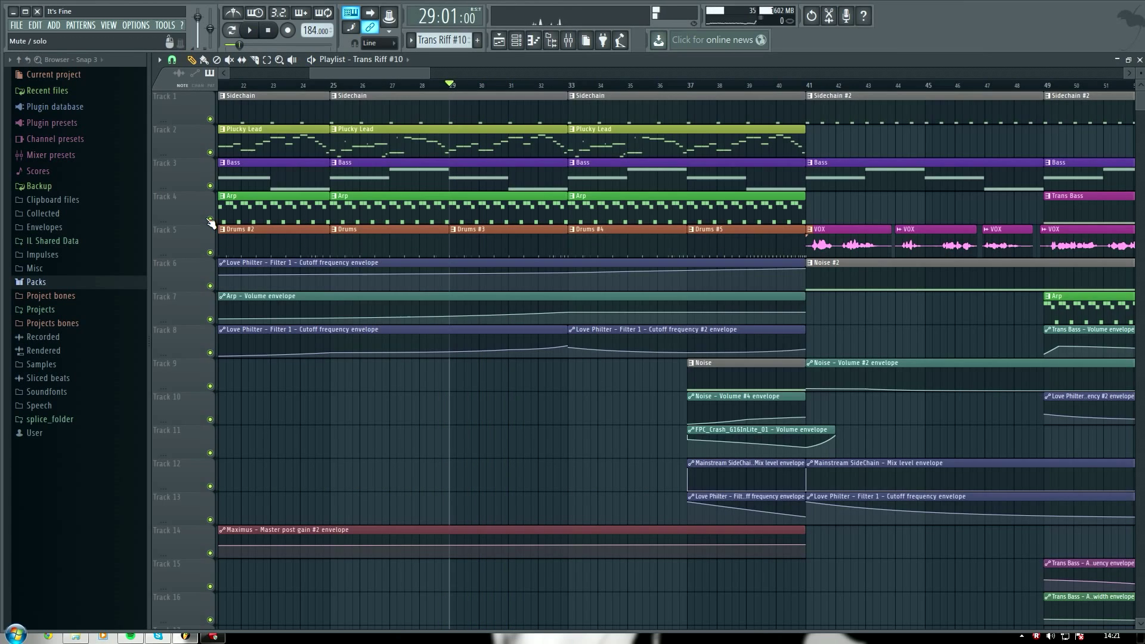
- Move playback to bar 41, select the vocal section from bar 41 to bar 49, and show the mixer
click(810, 85)
drag(389, 72, 451, 73)
drag(378, 89, 611, 117)
click(569, 40)
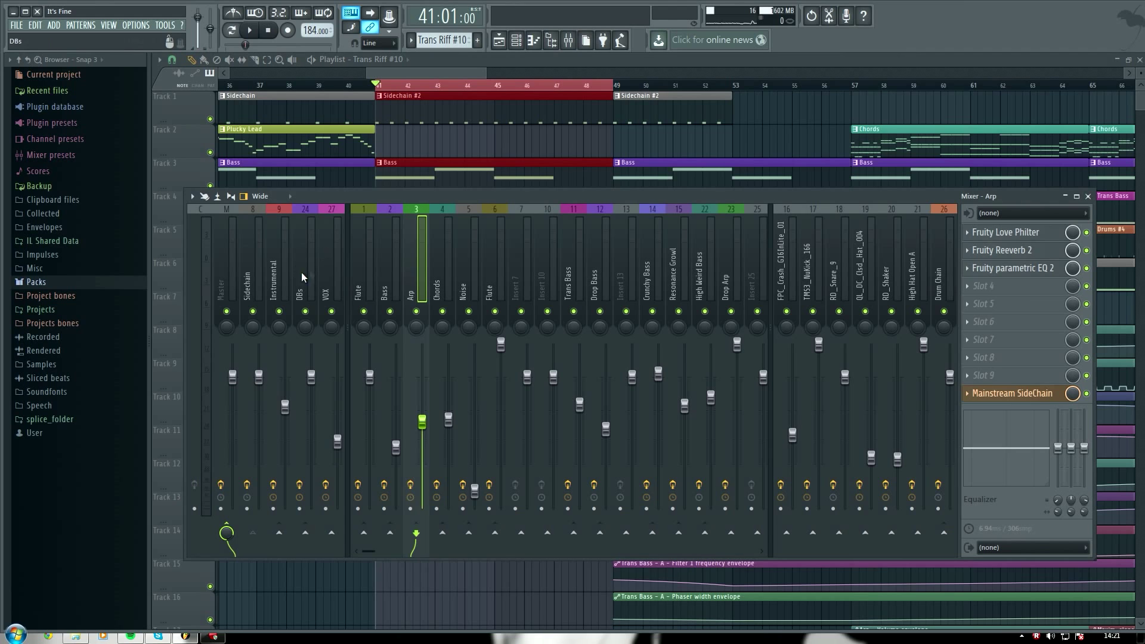
- Open Edison on the VOX mixer track, delete all of its recorded audio, and close it
click(1002, 233)
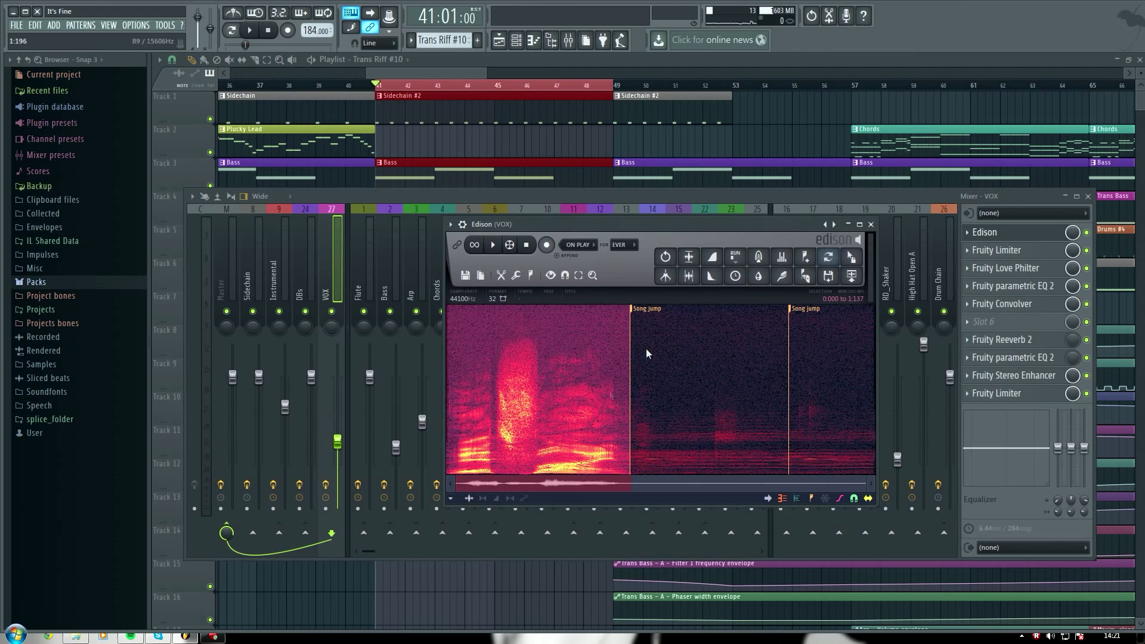
key(ctrl+a)
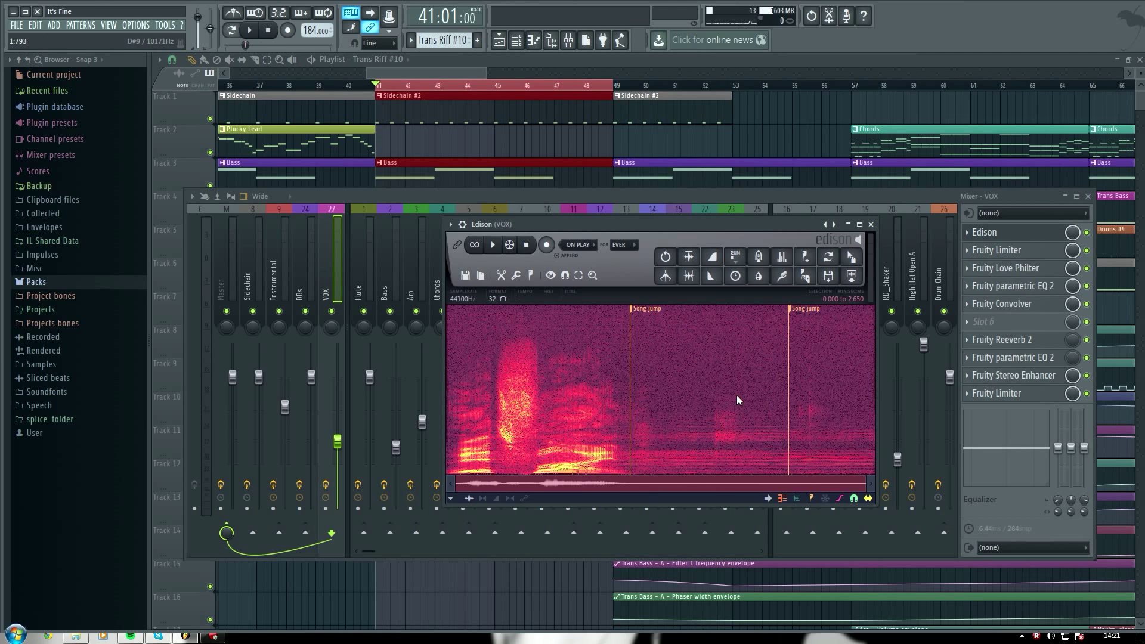
key(Delete)
click(871, 225)
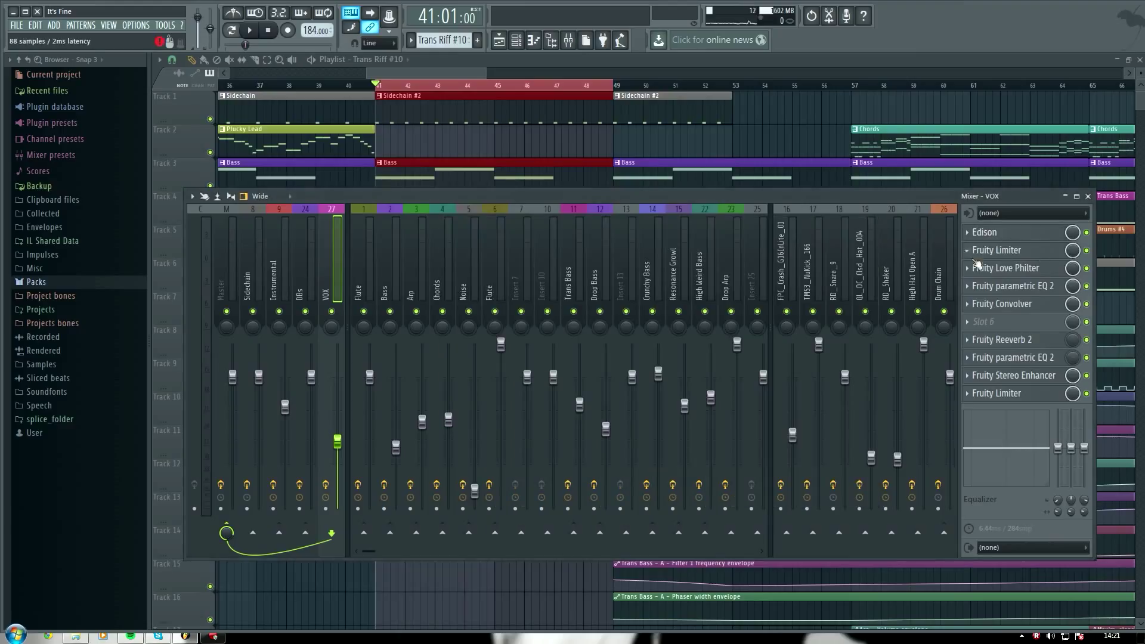
- Examine the compressor and limiter settings of the first Fruity Limiter on the VOX track, and close the plugin
click(1001, 251)
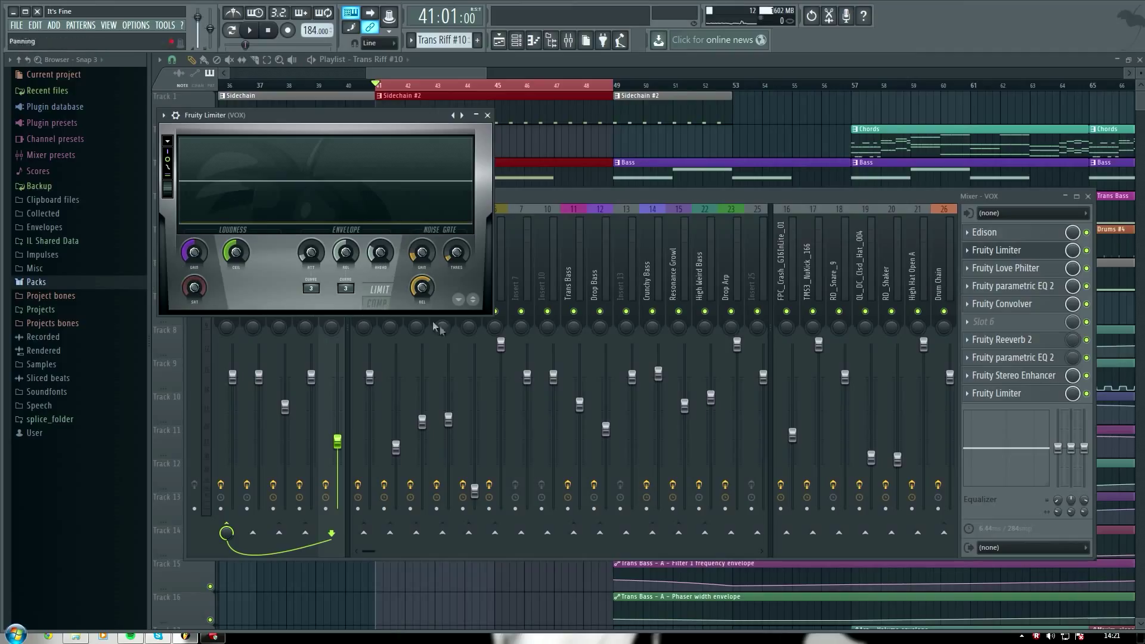
click(377, 303)
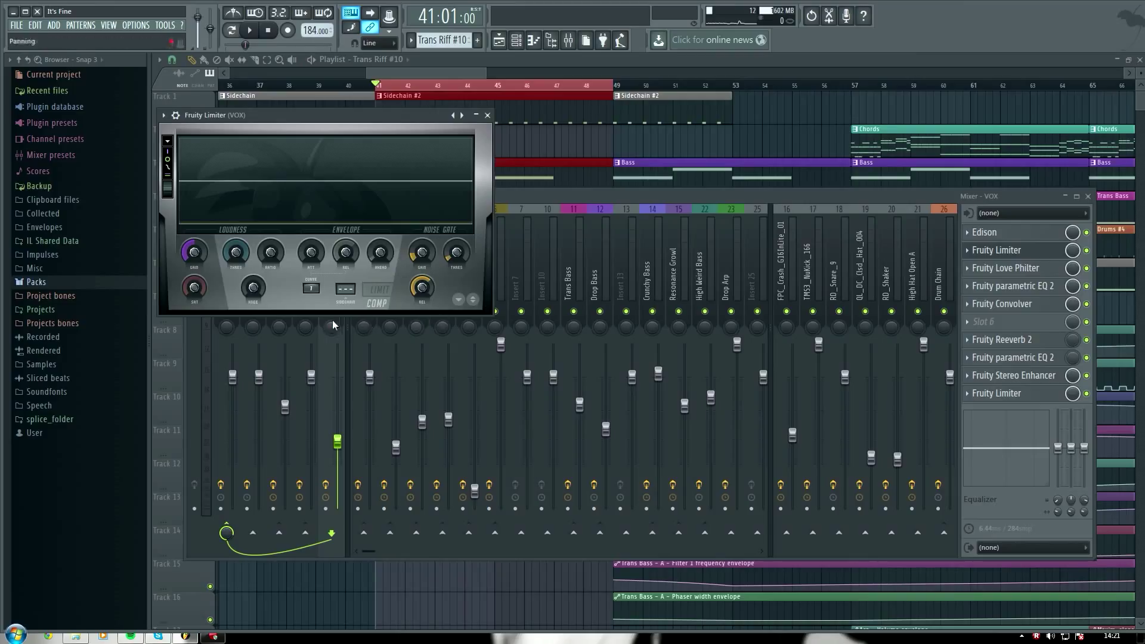
click(395, 304)
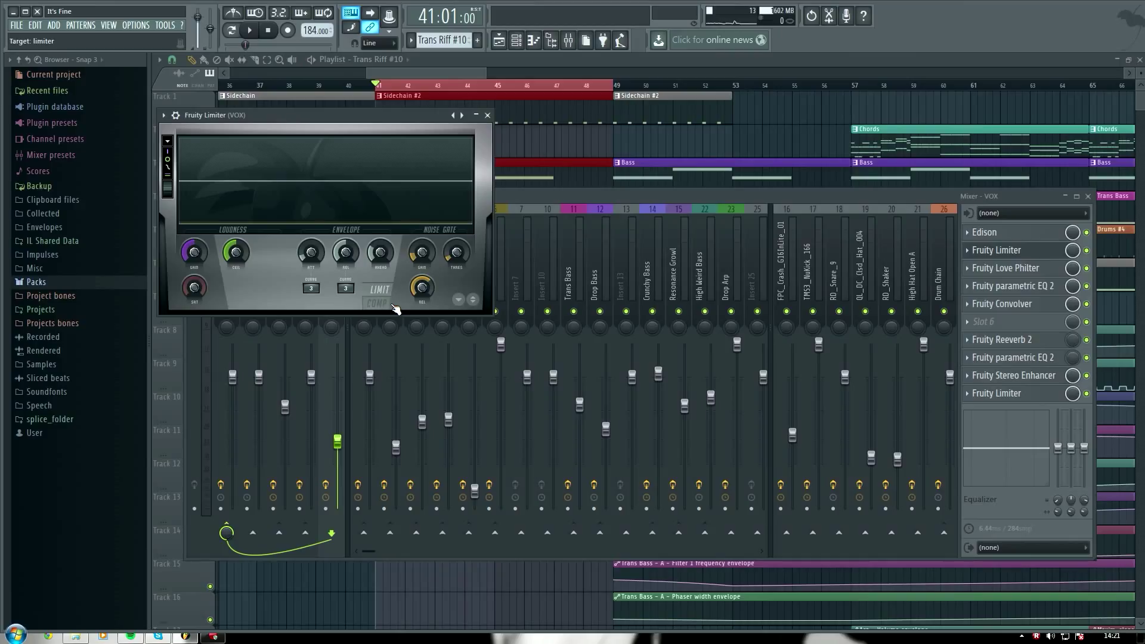
click(487, 115)
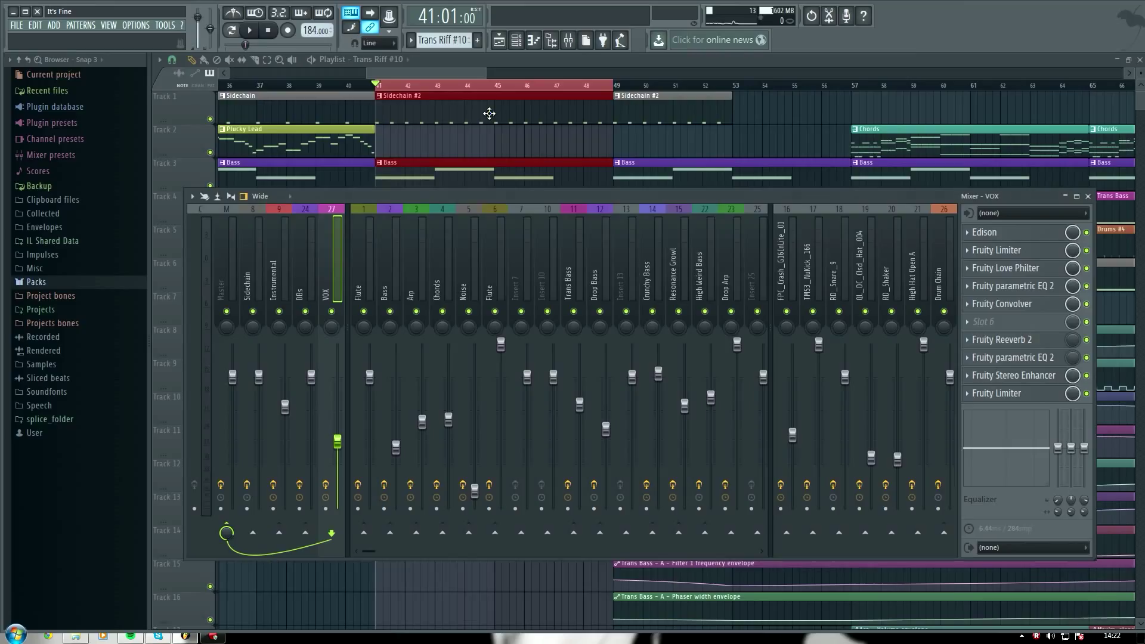
- Examine VOX's Fruity Love Philter and its first Fruity parametric EQ 2, playing the vocals from bar 41 through the EQ
click(1026, 268)
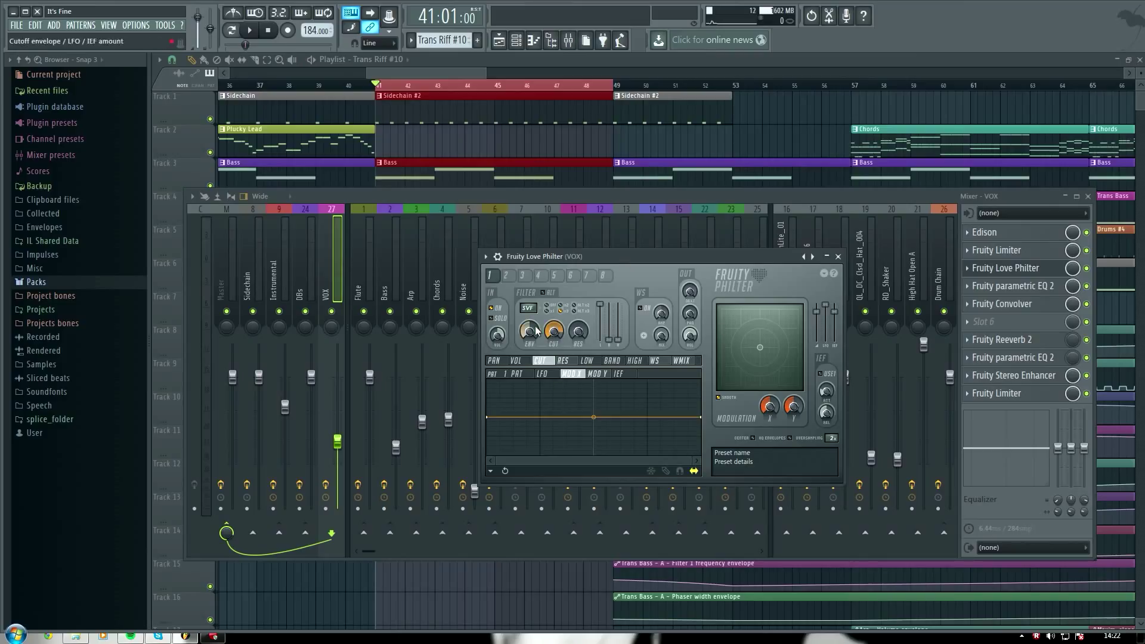
click(839, 257)
click(1014, 286)
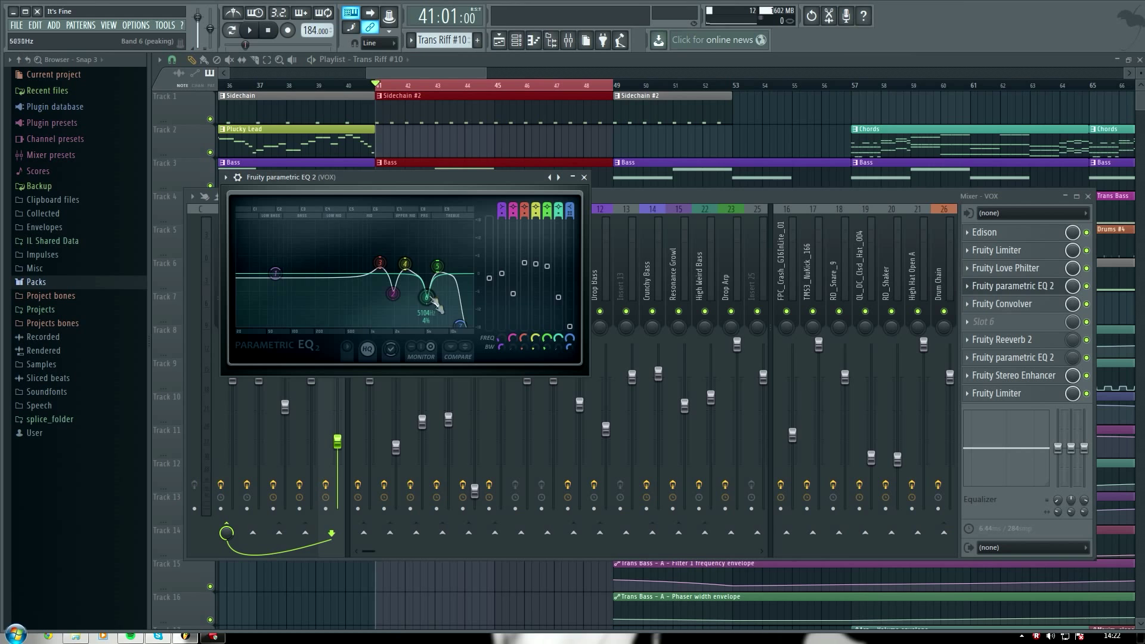
key(space)
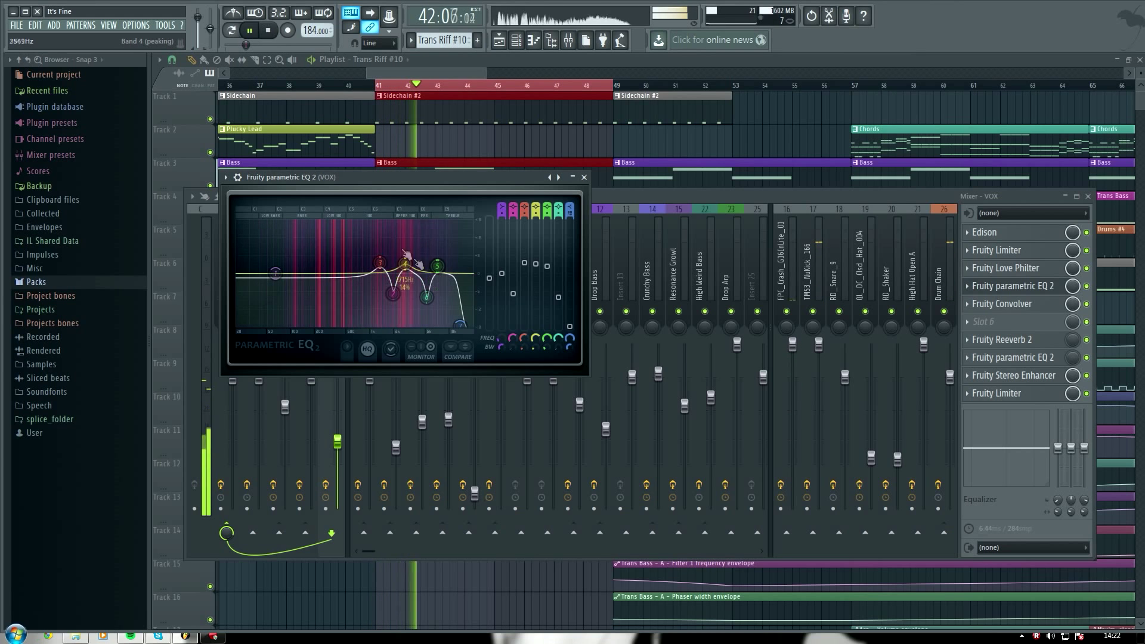
key(space)
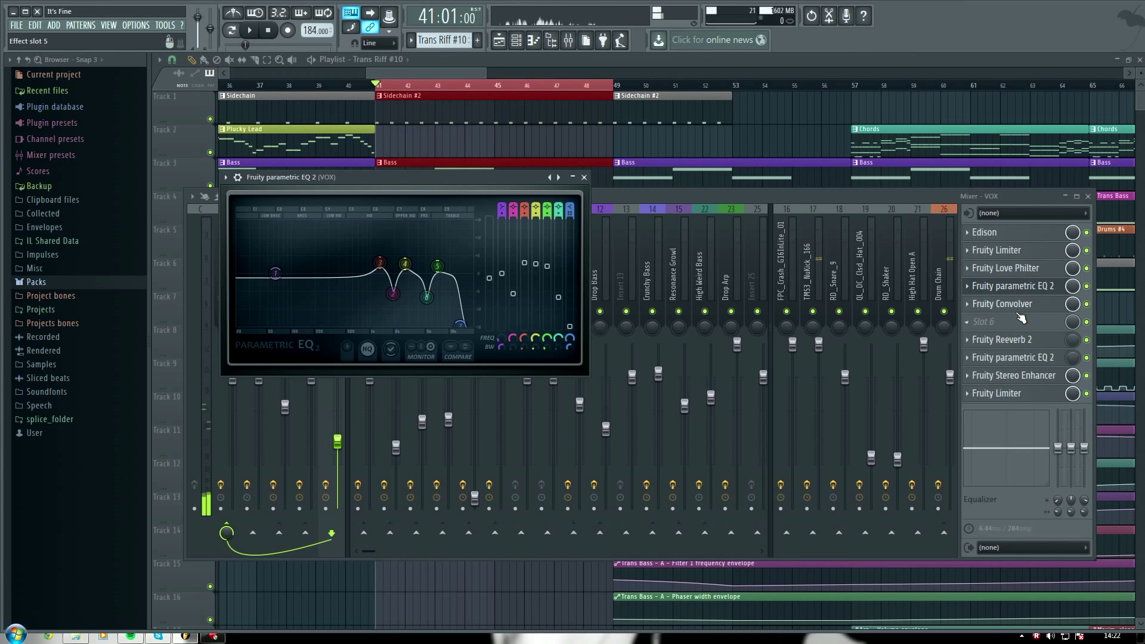
- Audition the vocals with Fruity Convolver bypassed on the VOX track, re-enable it during playback, and stop
click(1086, 303)
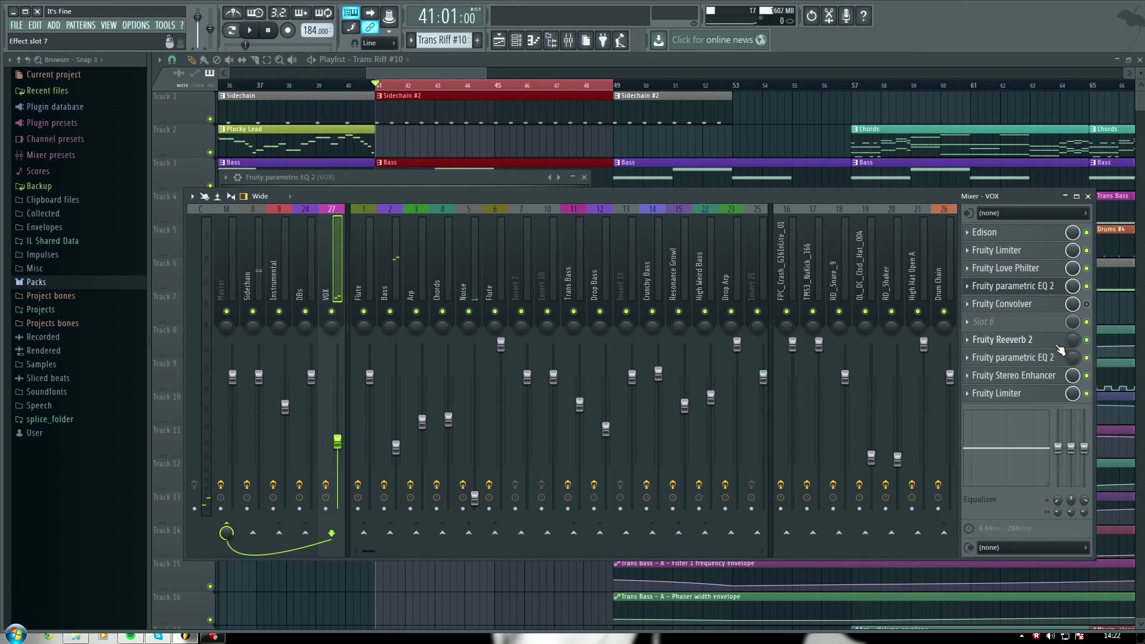
key(space)
click(513, 179)
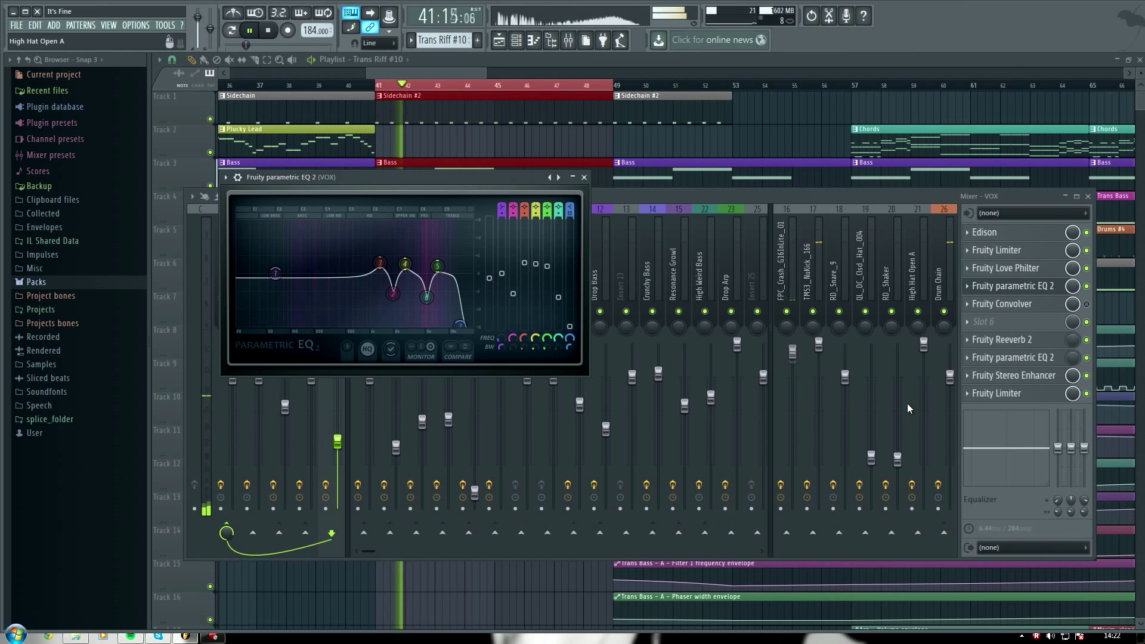
click(1088, 304)
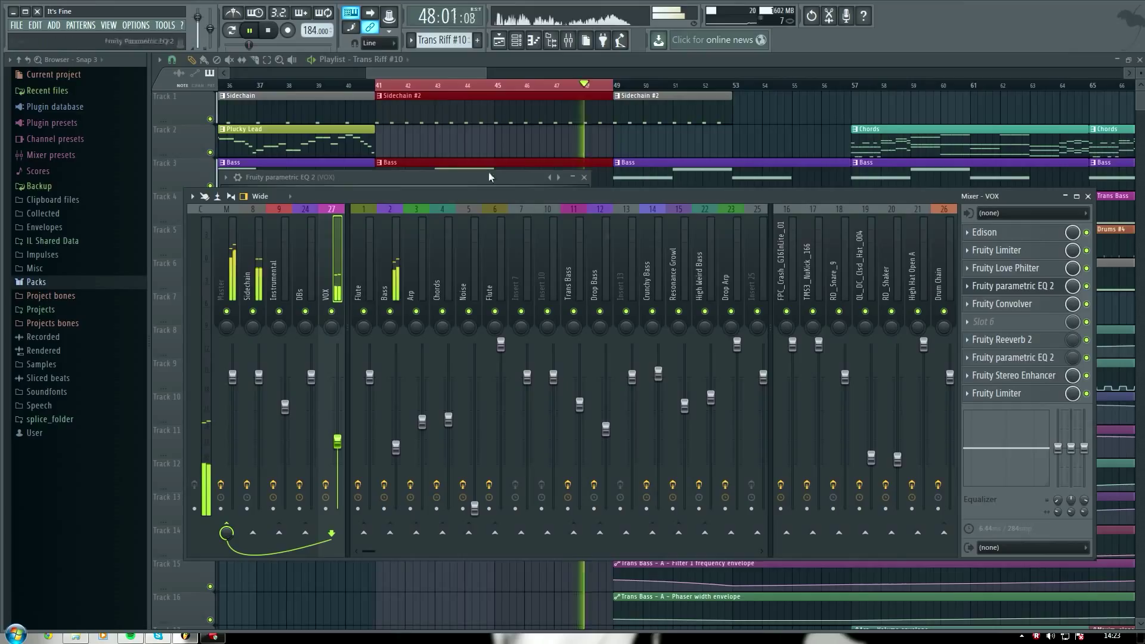
click(284, 37)
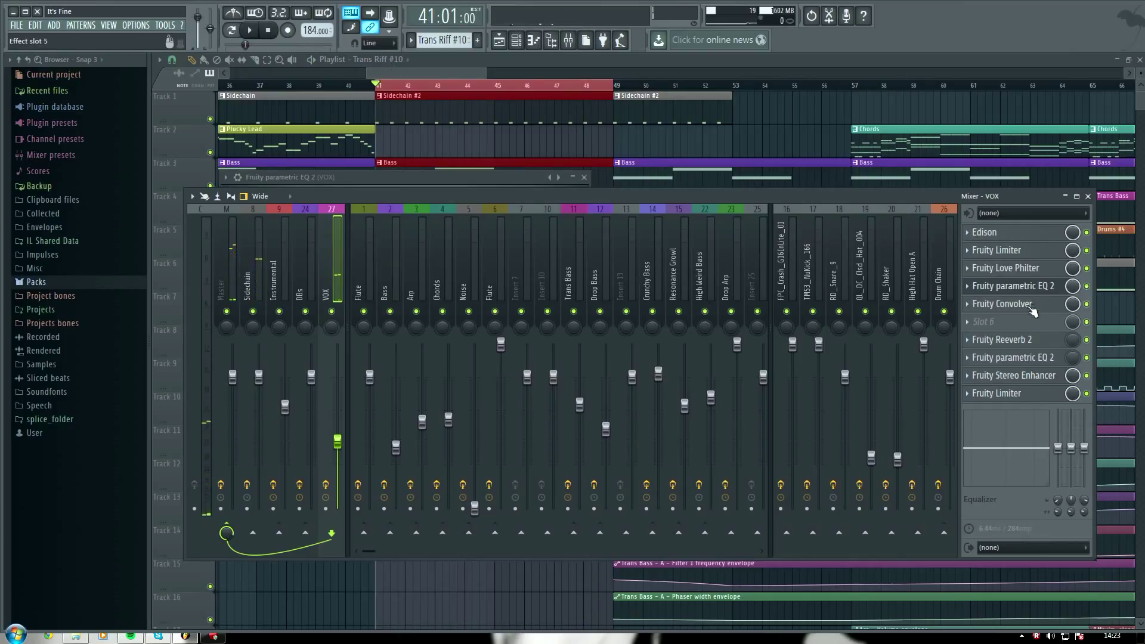
- Examine VOX's Fruity Stereo Enhancer and the final Fruity Limiter, closing each plugin
click(1037, 376)
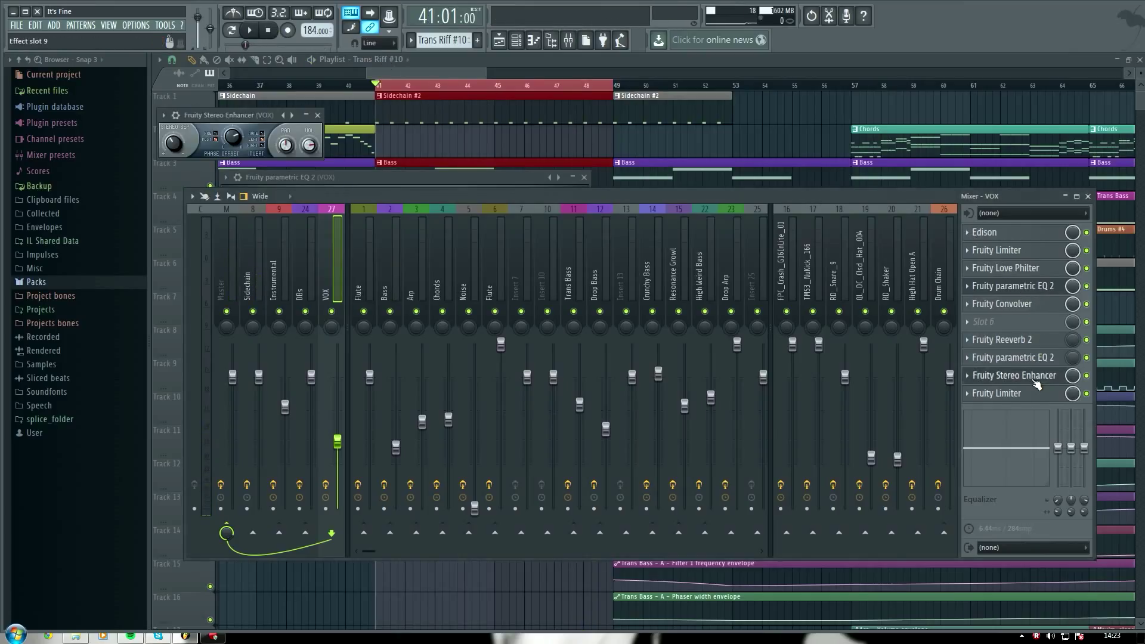
click(318, 115)
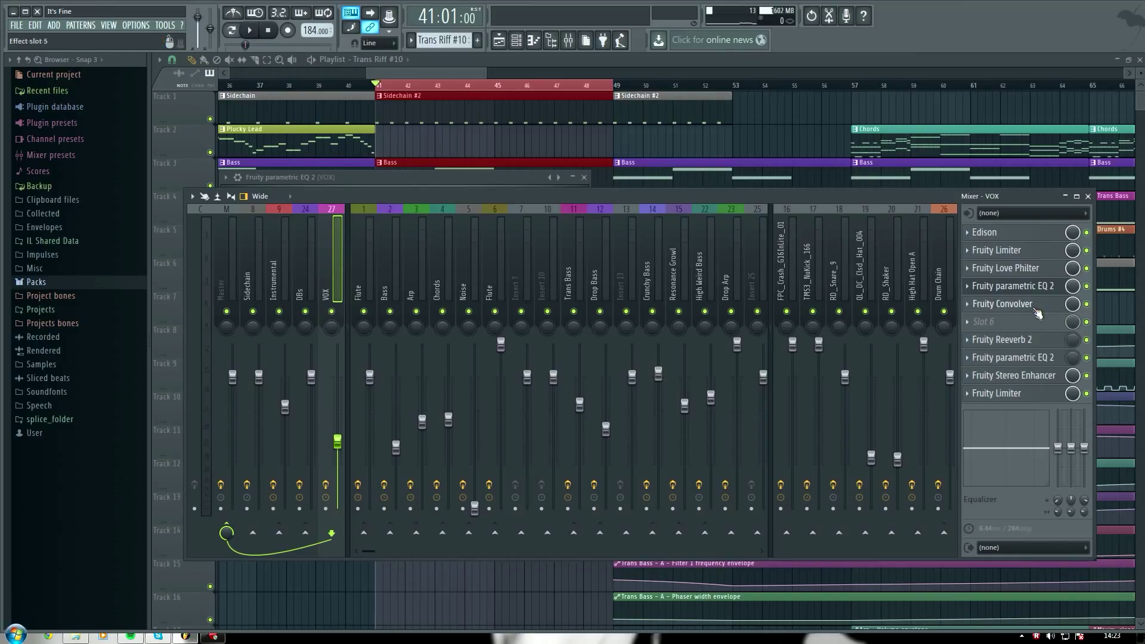
click(1014, 395)
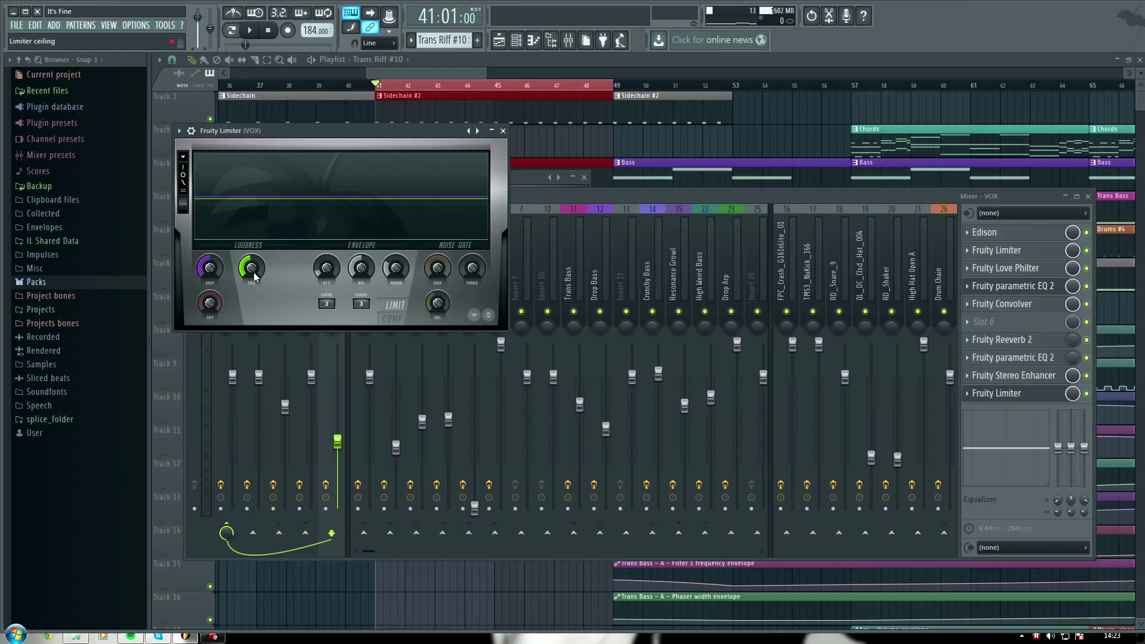
click(503, 130)
- Show the impulse of VOX's Fruity Convolver and audition the vocals from bar 41 with the wet level raised
click(1022, 304)
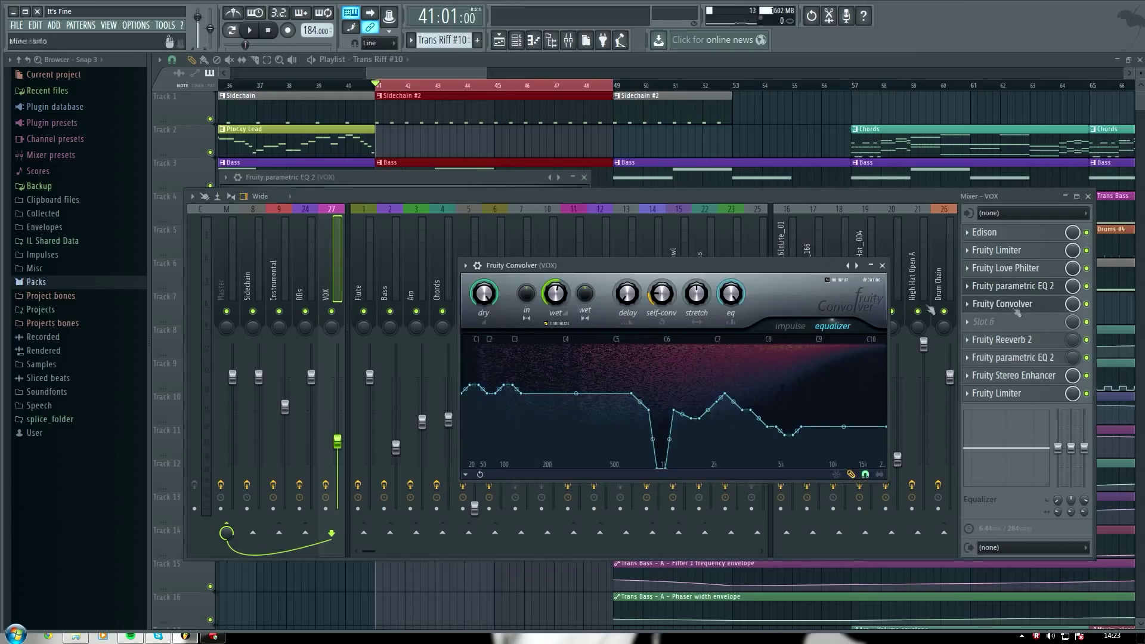
click(790, 326)
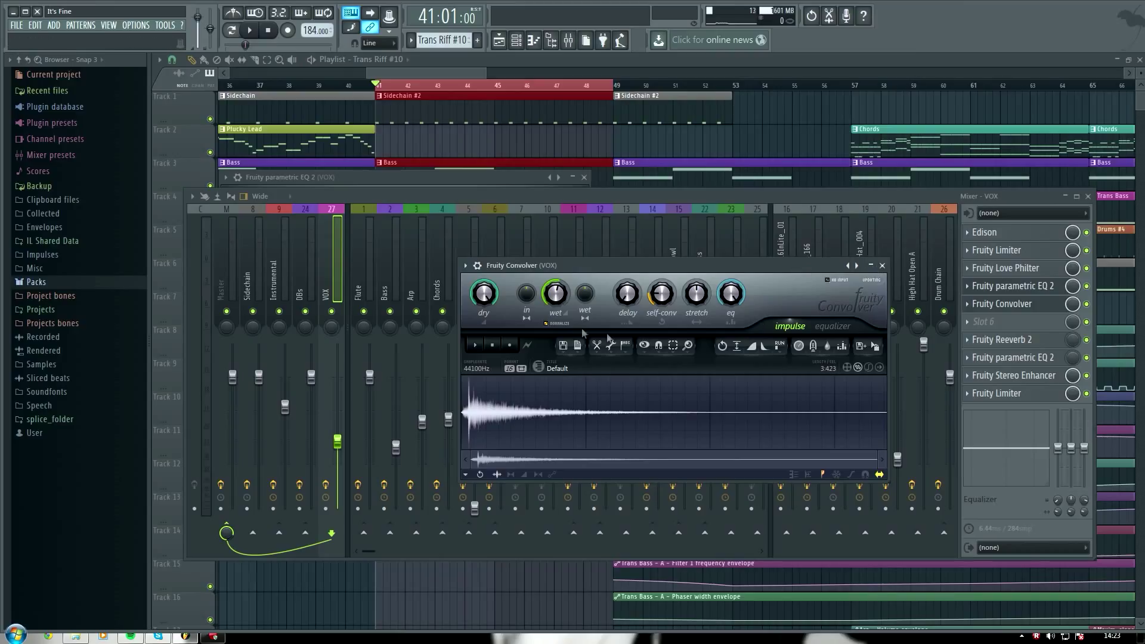
right_click(552, 295)
click(554, 301)
drag(554, 300, 575, 304)
key(space)
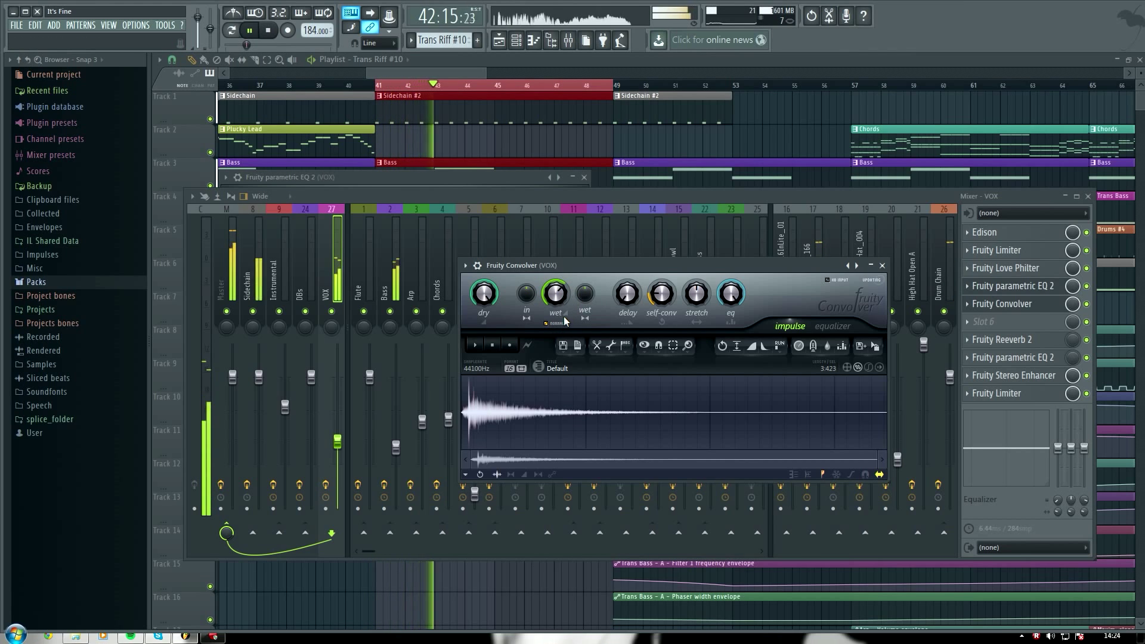
key(space)
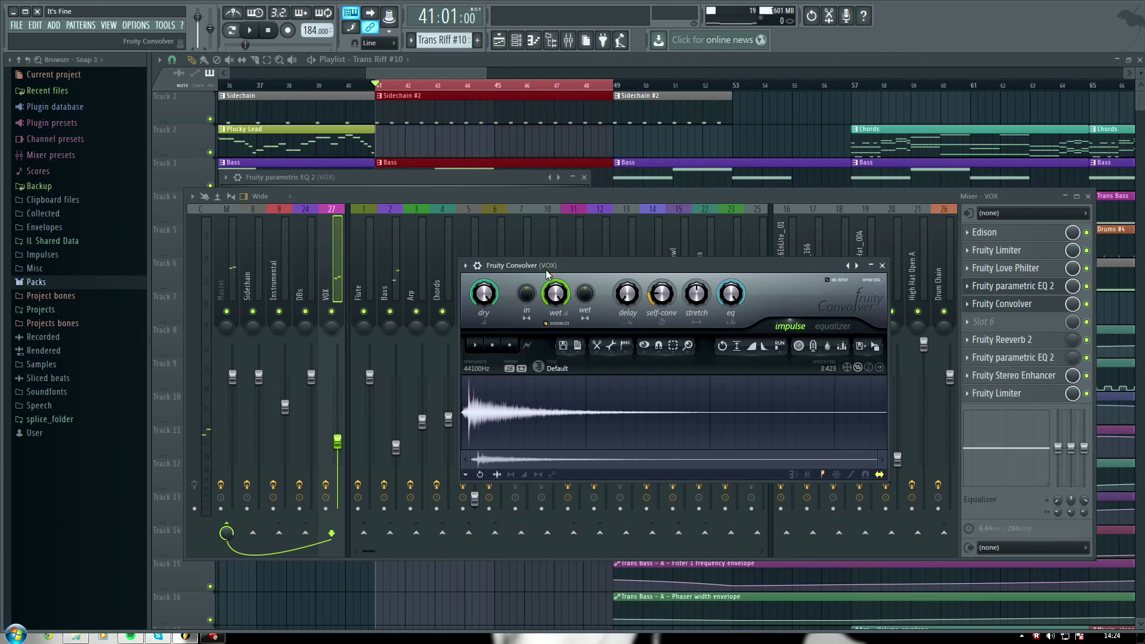
key(space)
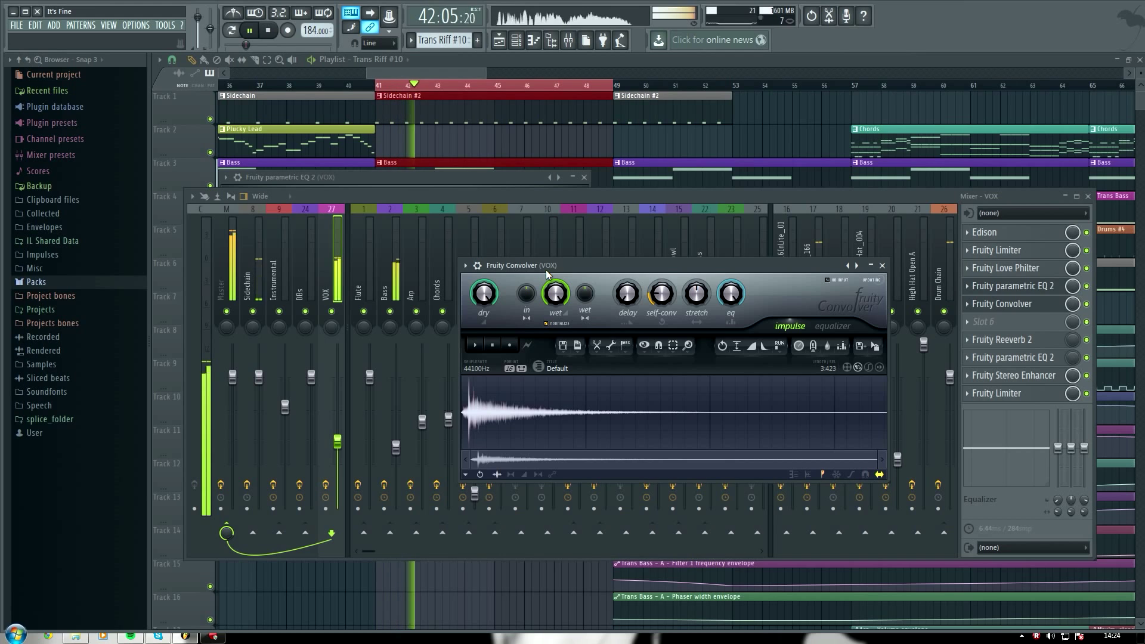
key(space)
- Restore the Convolver's previous wet level, examine its equalizer curve, and close the plugin
right_click(557, 287)
click(593, 435)
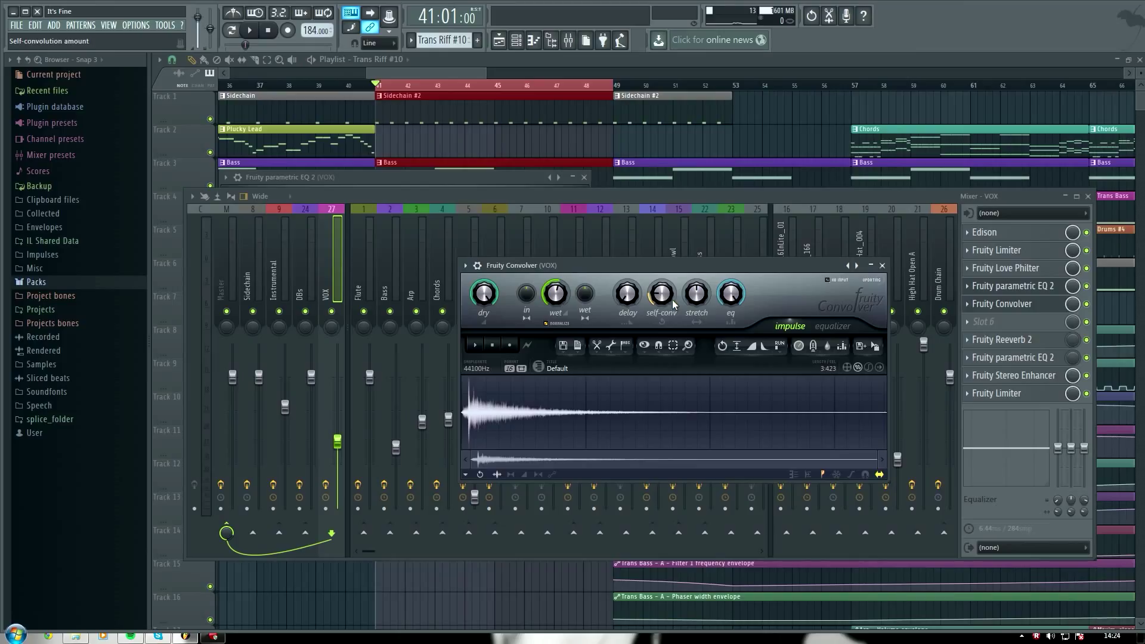
click(833, 326)
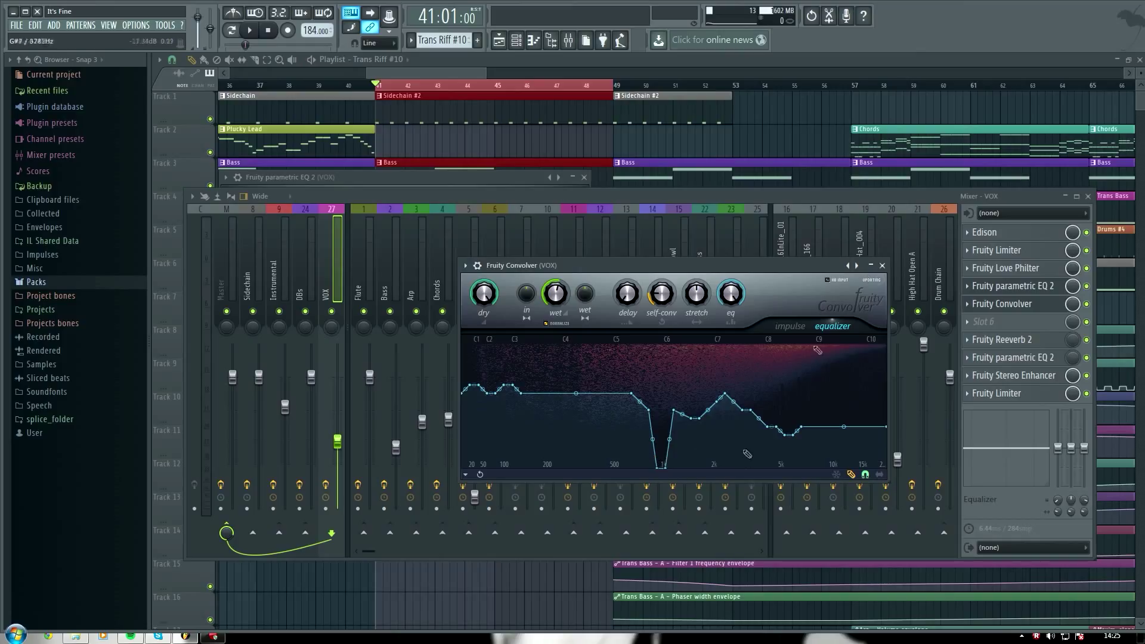
click(881, 266)
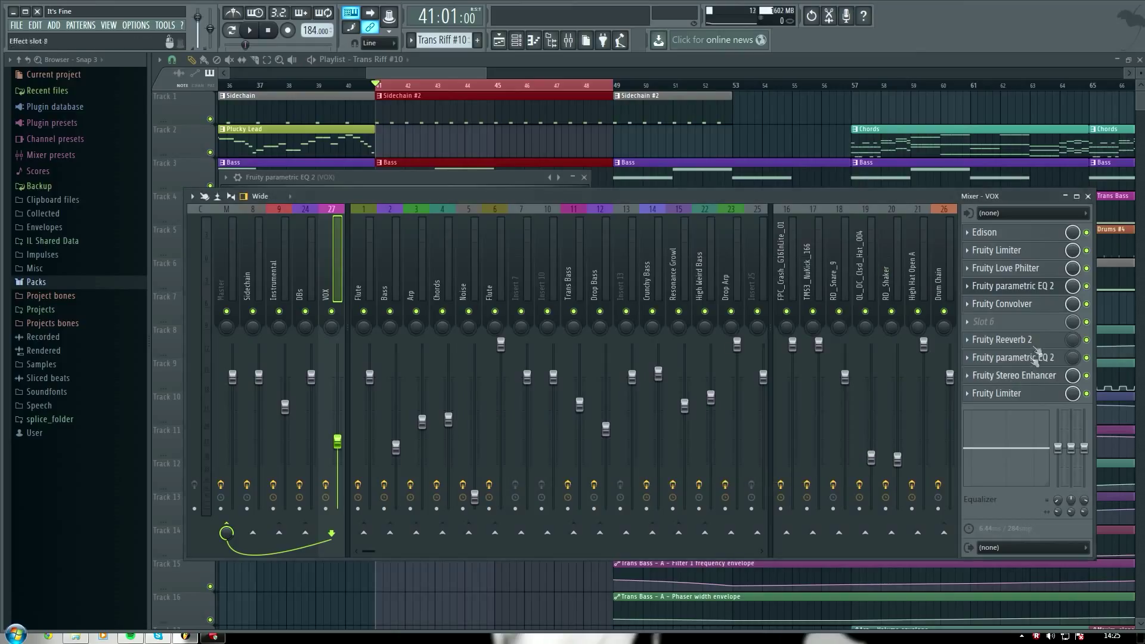
- Close the mixer and clear the selection of bars 41 to 49 in the playlist
click(1087, 196)
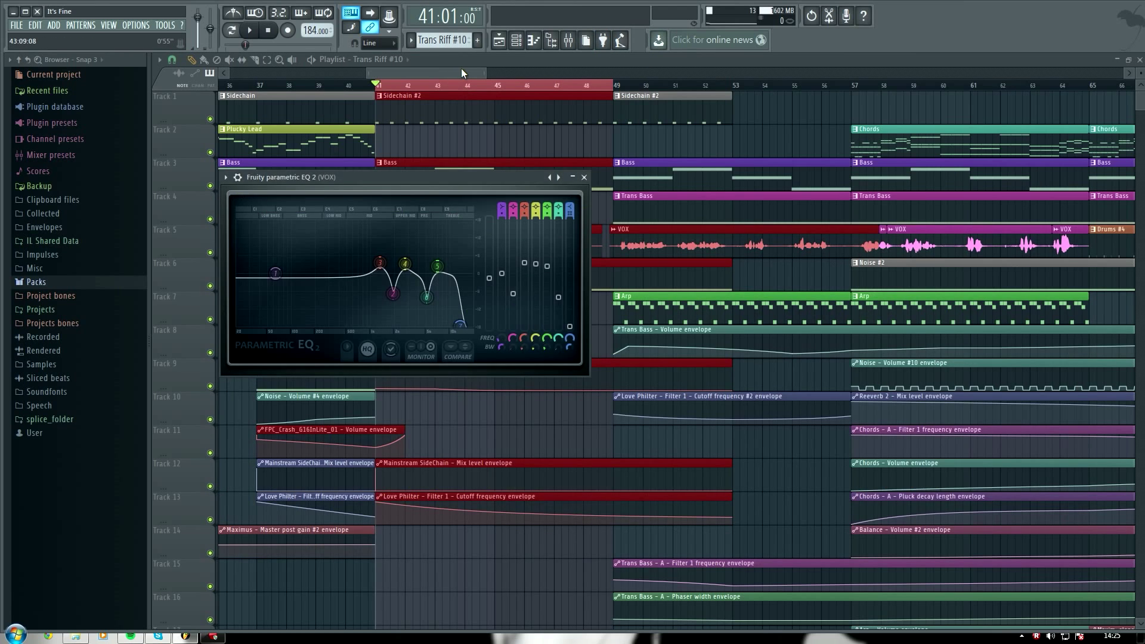
drag(461, 71, 462, 71)
click(612, 91)
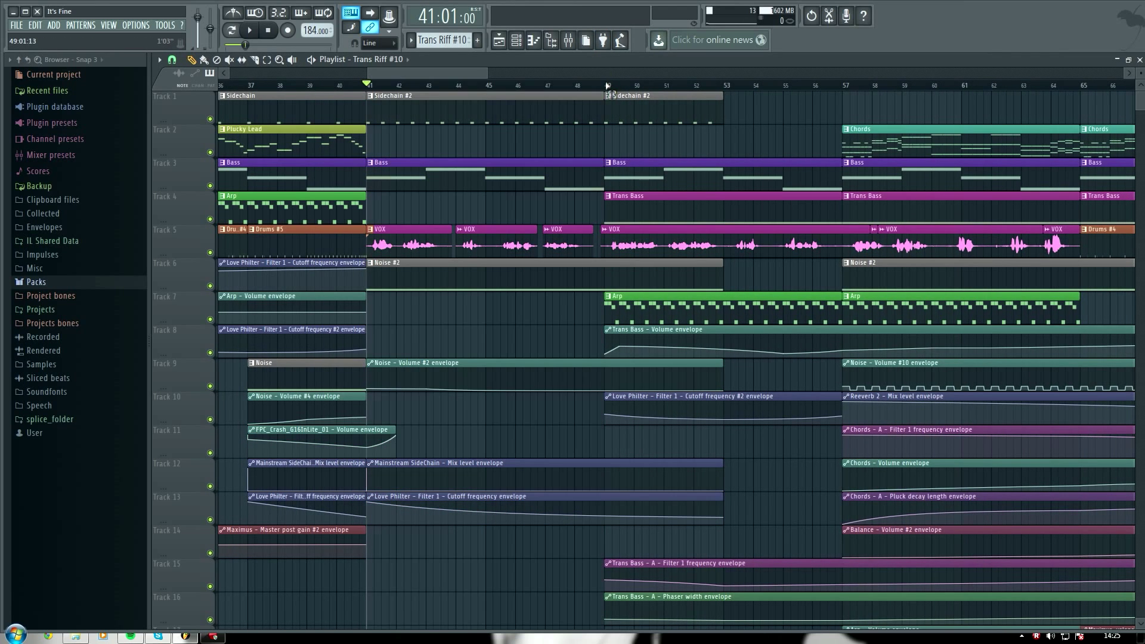
- Mute playlist tracks 3, 5 and 7 and play the arrangement from bar 49
click(210, 252)
click(210, 185)
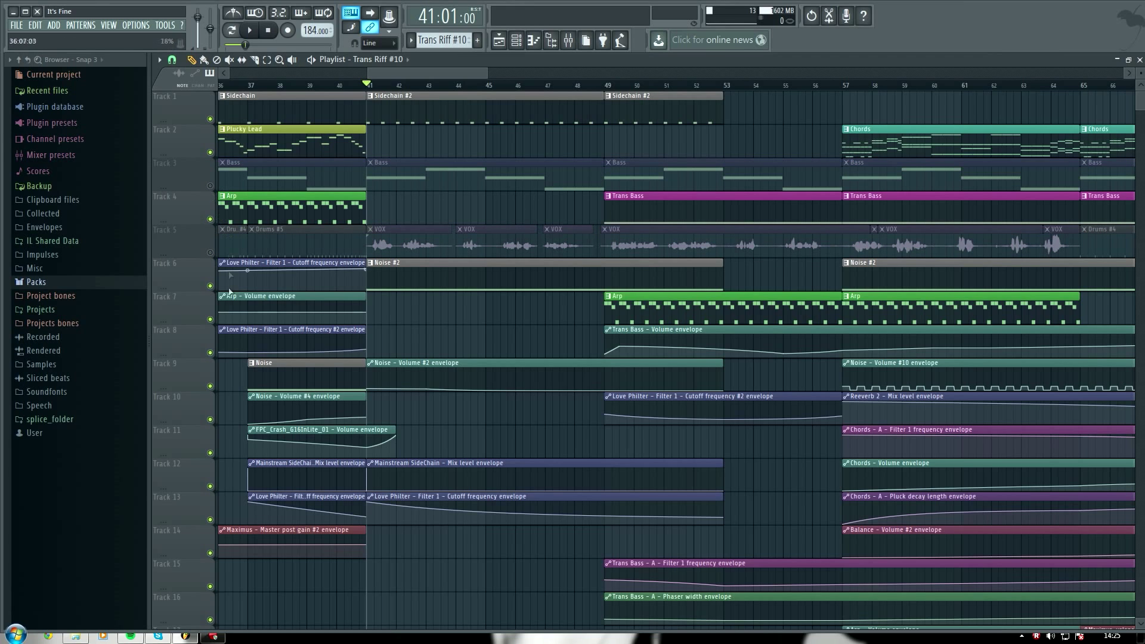
click(210, 319)
click(619, 88)
key(space)
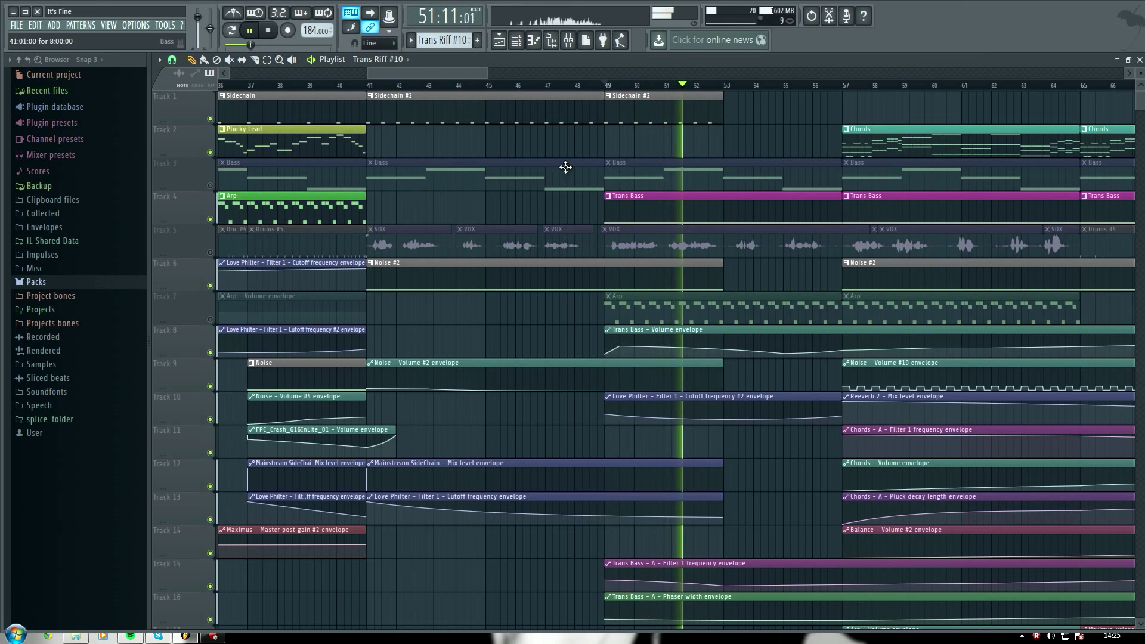
- Mute playlist tracks 2 and 6 during playback to isolate the Trans Bass on track 4
click(210, 152)
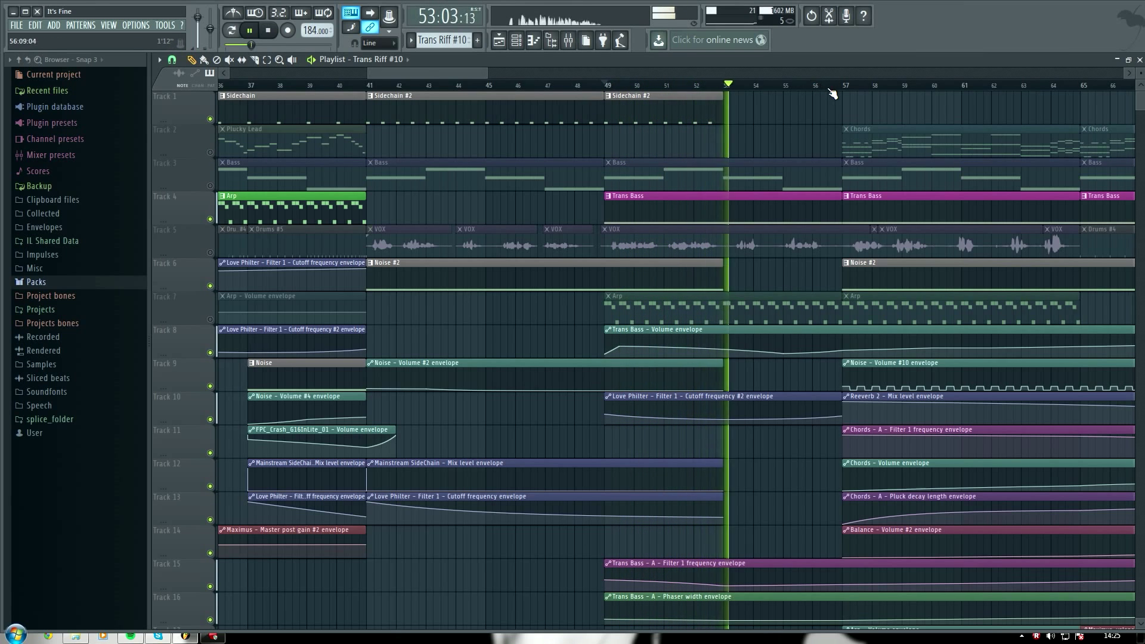
scroll(713, 85, up, 2)
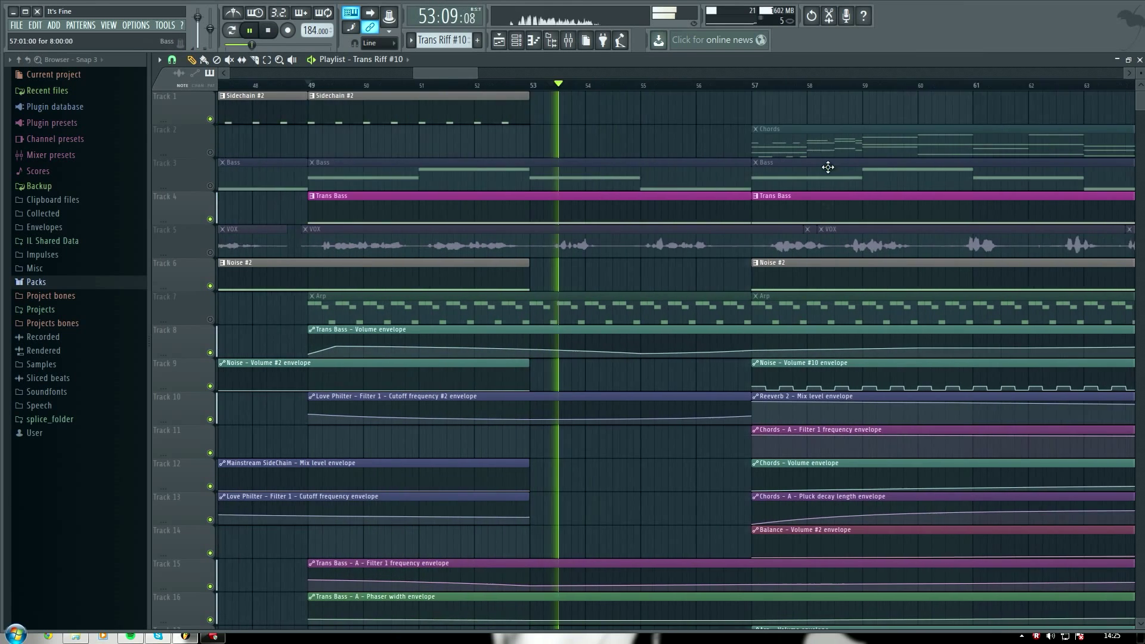
click(210, 285)
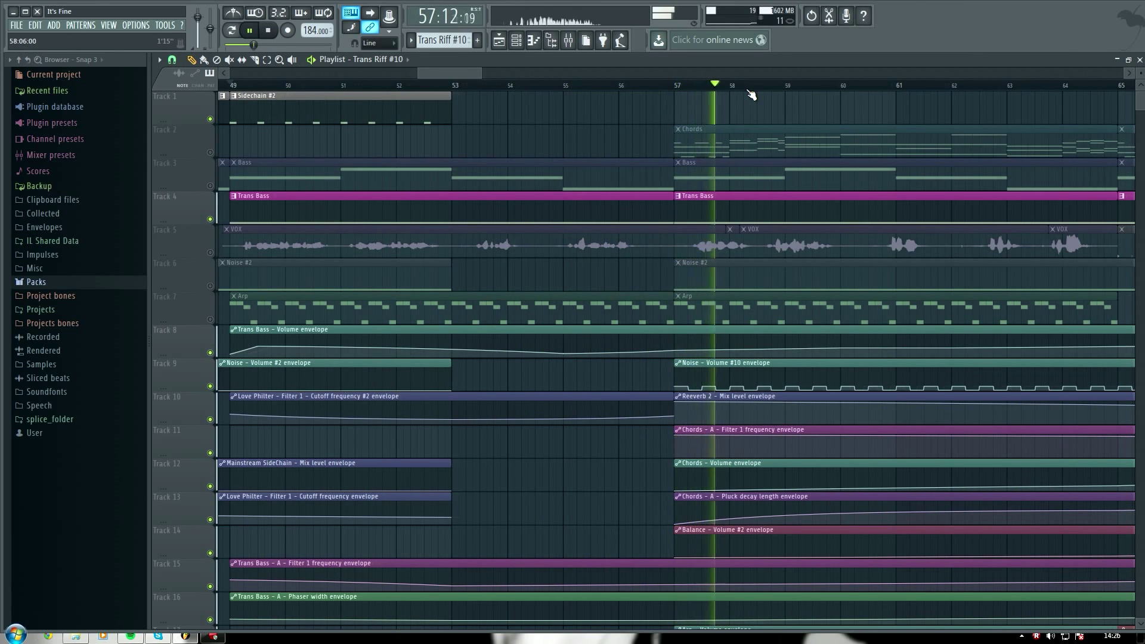
scroll(753, 89, down, 2)
scroll(750, 95, right, 3)
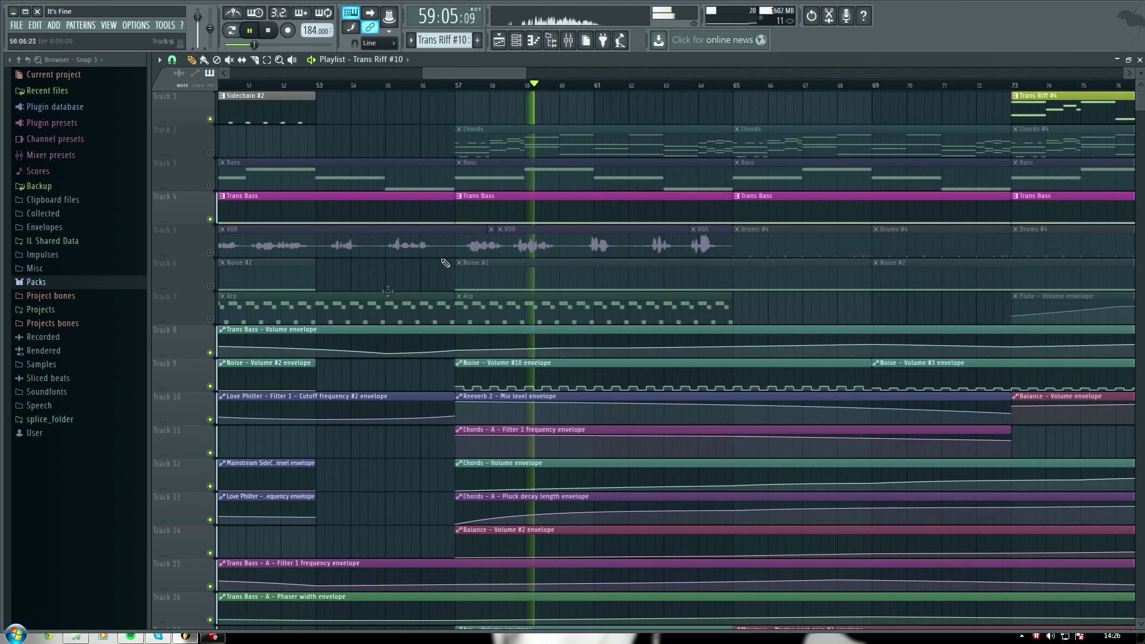
- Unmute the Arp on track 7 during playback to hear it together with the Trans Bass
click(210, 319)
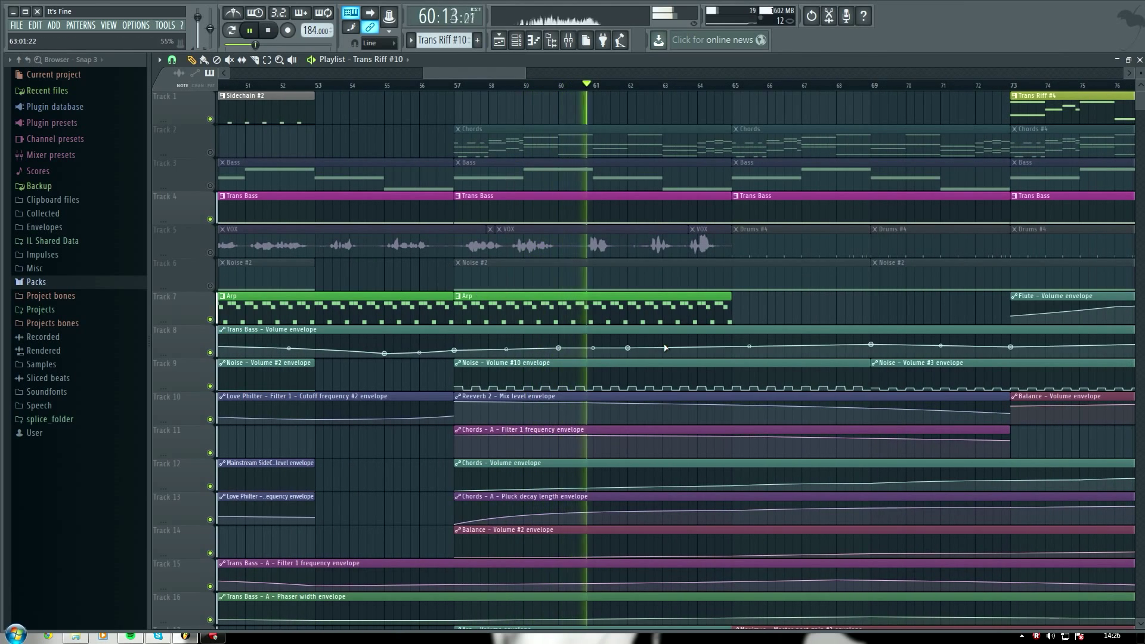
scroll(590, 319, right, 1)
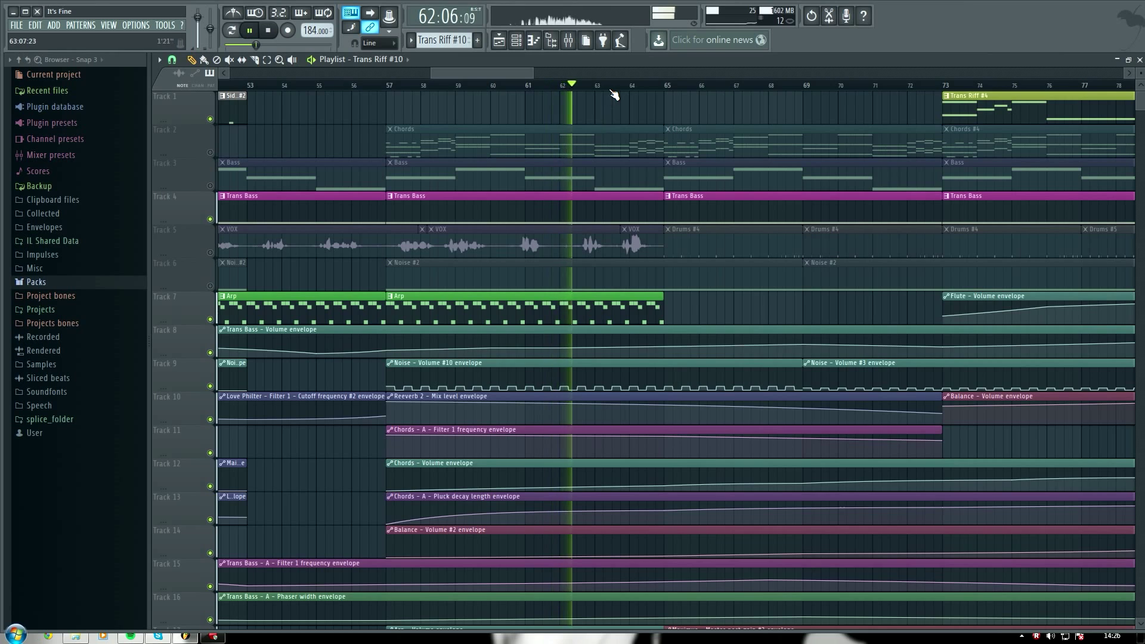
scroll(596, 124, down, 2)
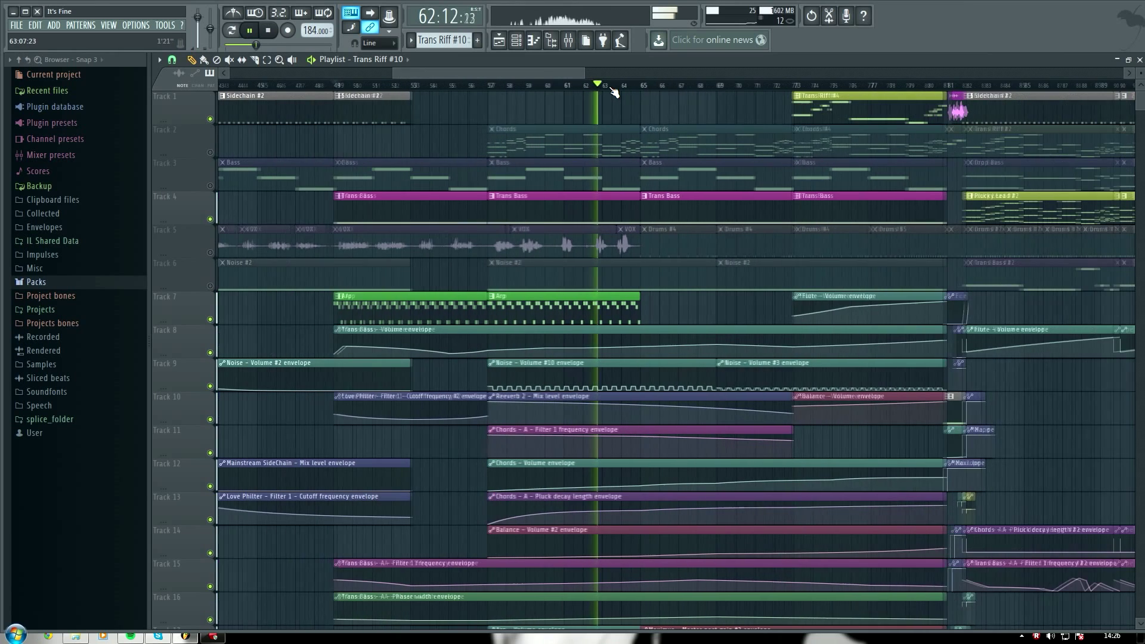
- Stop playback and unmute all playlist tracks
key(space)
right_click(210, 319)
right_click(210, 319)
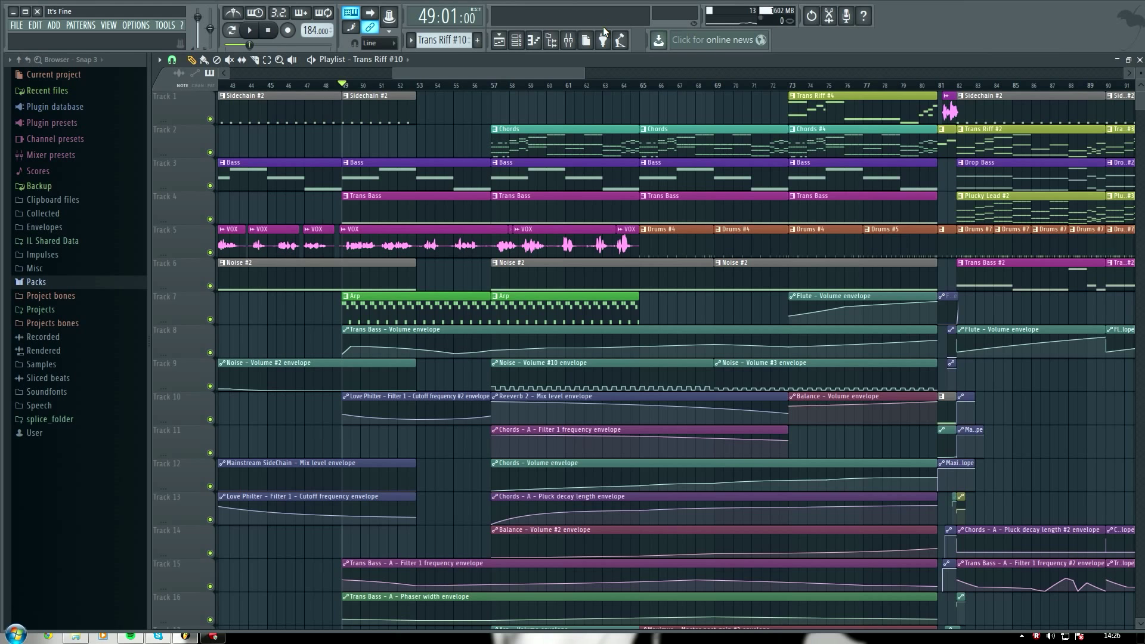
- Mute playlist tracks 1 and 3 to 7 and play from bar 57 to isolate the Chords
right_click(210, 153)
click(493, 86)
right_click(211, 153)
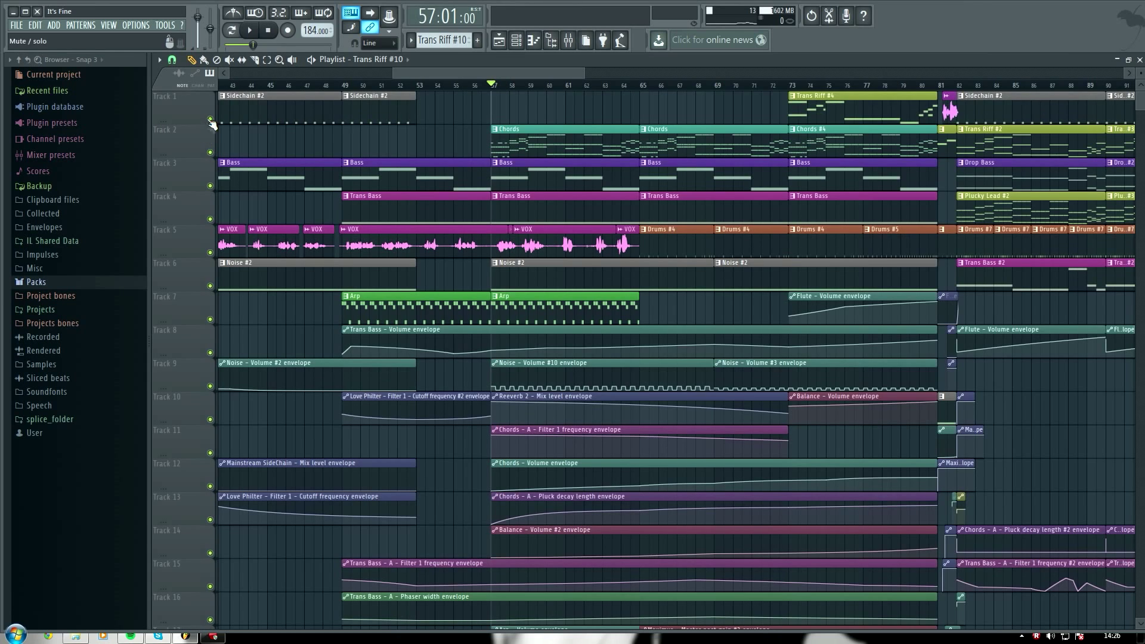
click(210, 119)
click(210, 186)
click(210, 219)
click(210, 252)
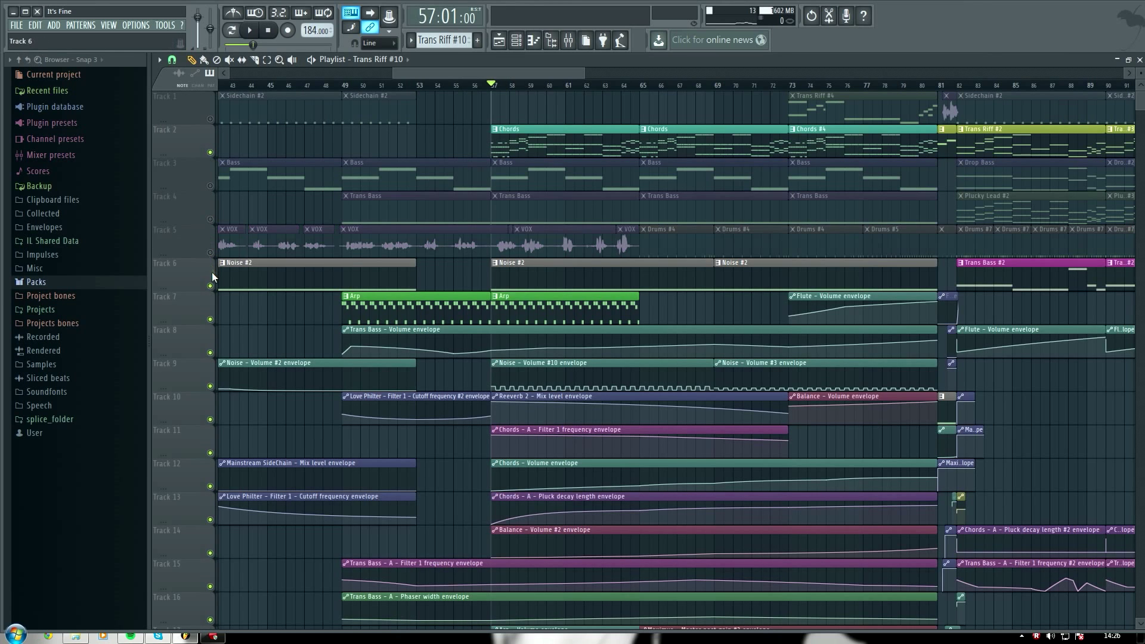
click(210, 286)
click(210, 319)
key(space)
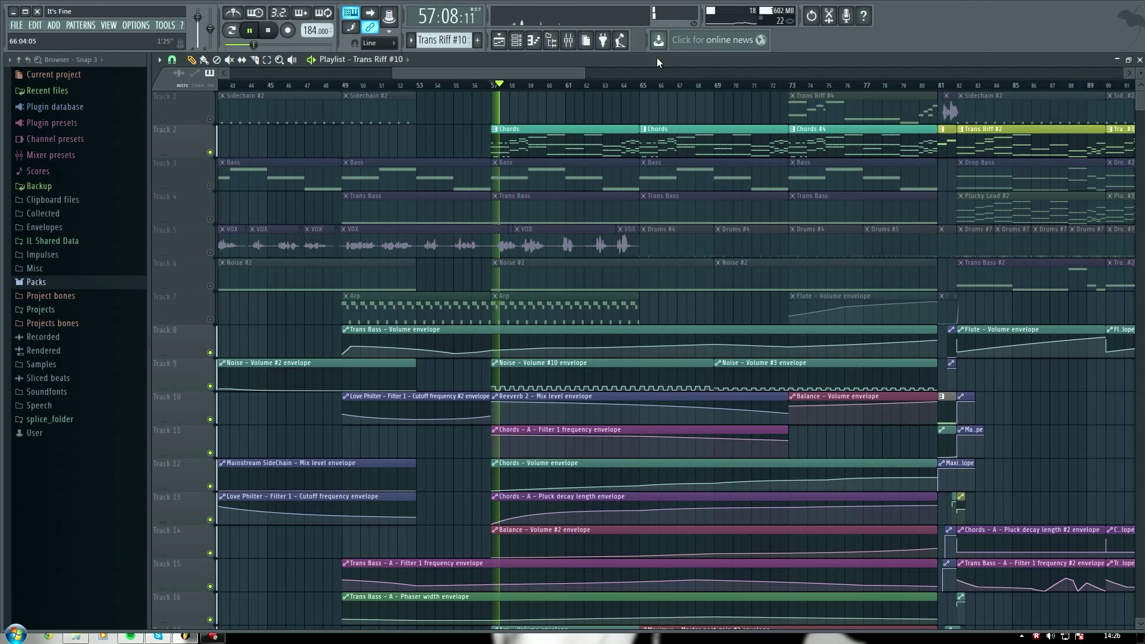
- Open the Chords channel's synth while the arrangement plays, and stop playback after listening
click(516, 42)
click(440, 397)
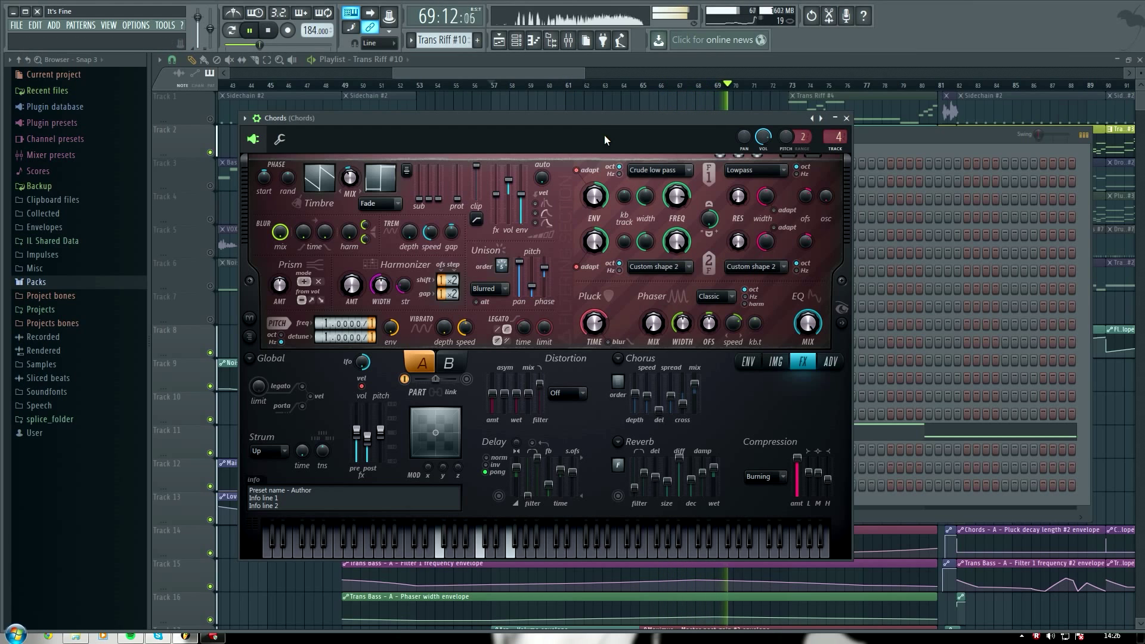
key(space)
- Move the song position to bar 73 and reopen the Chords channel's synth
click(749, 86)
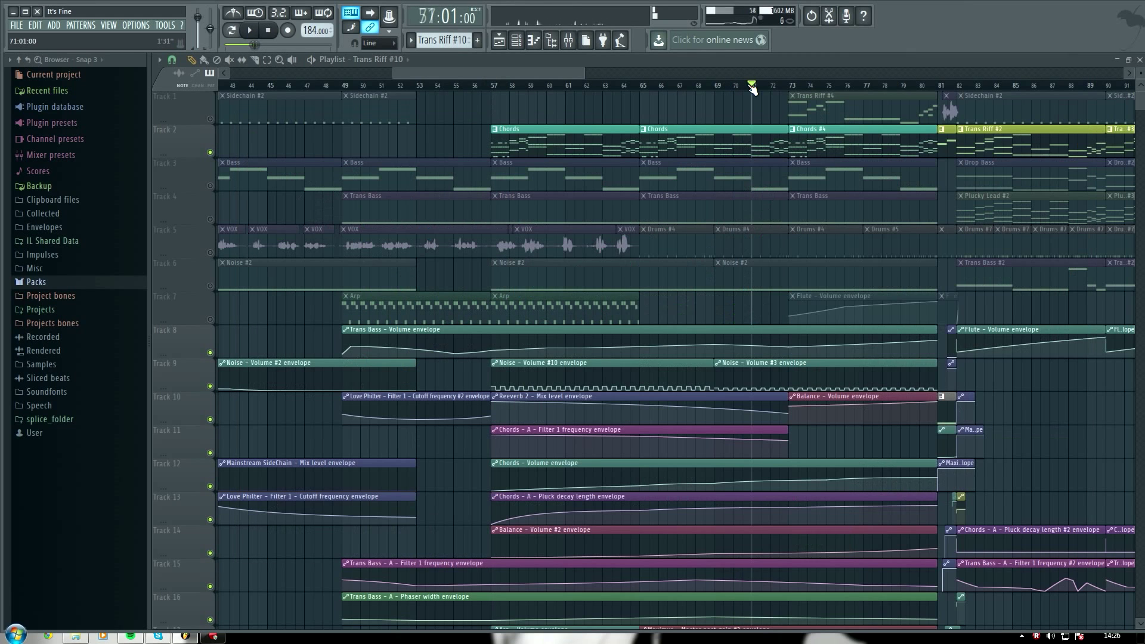
click(790, 85)
click(516, 40)
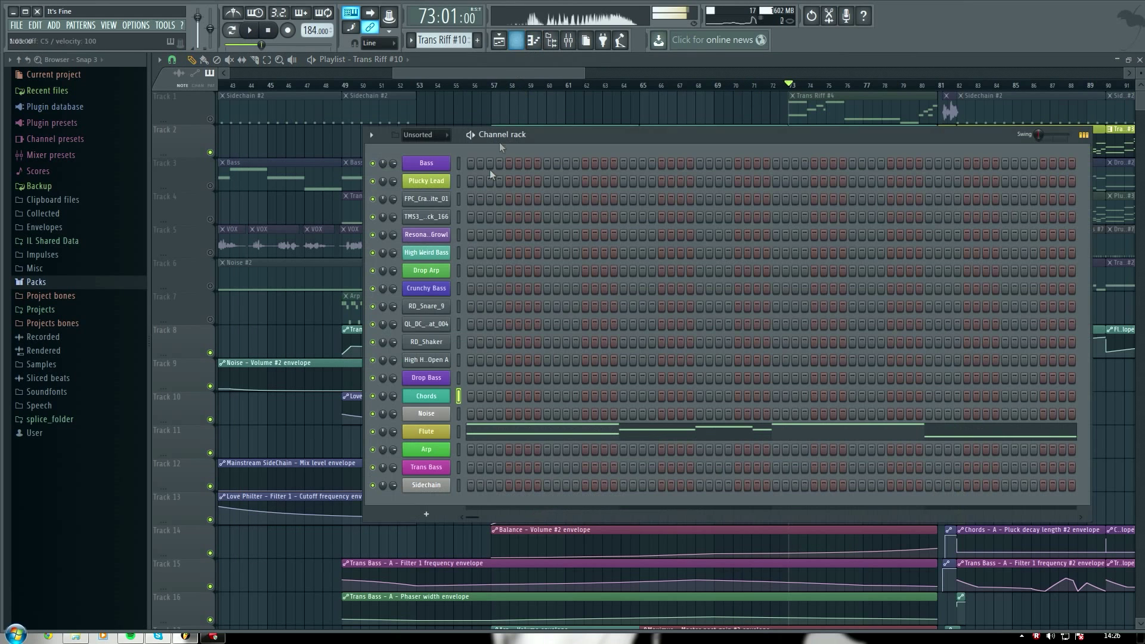
click(448, 398)
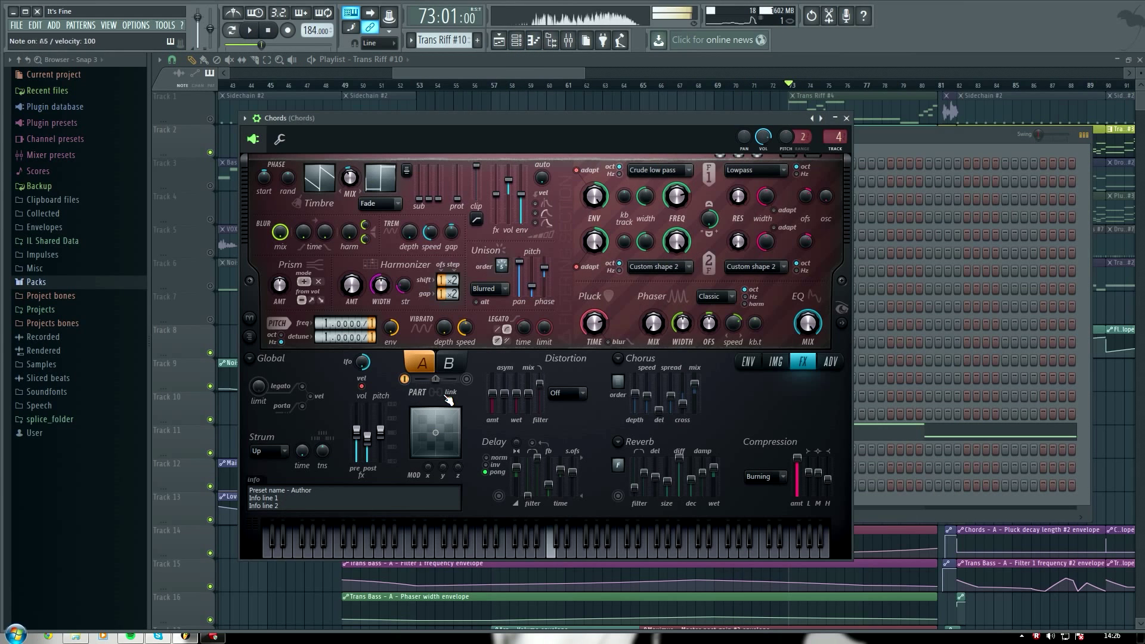
- Play a few test notes on the Chords synth to hear its sound on its own
key(x)
key(b)
key(m)
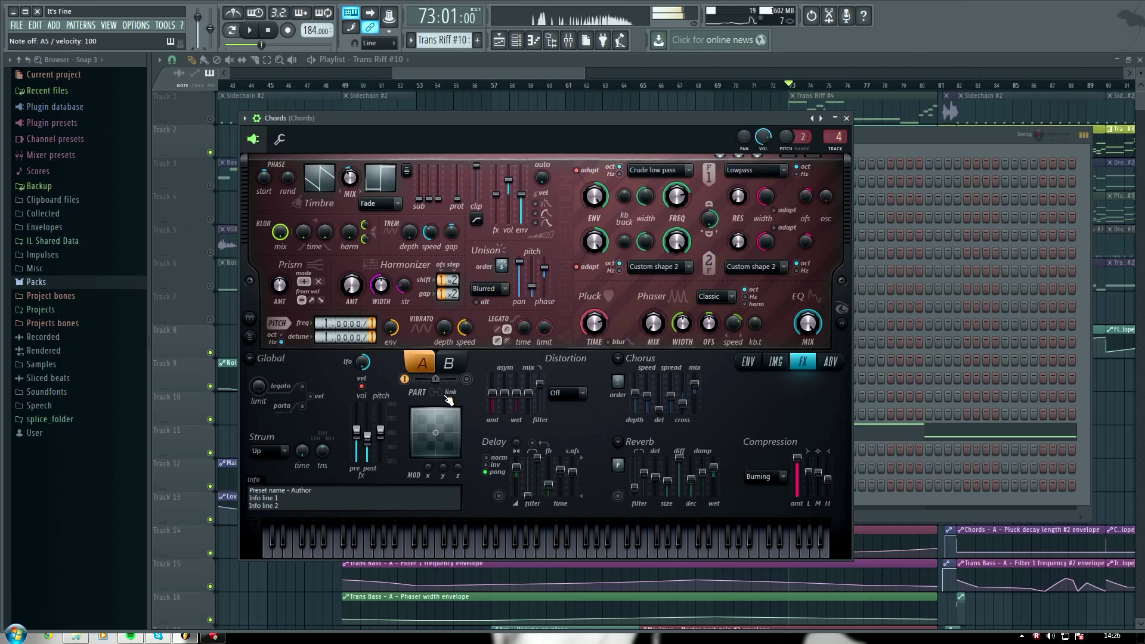
key(n)
key(v)
key(z)
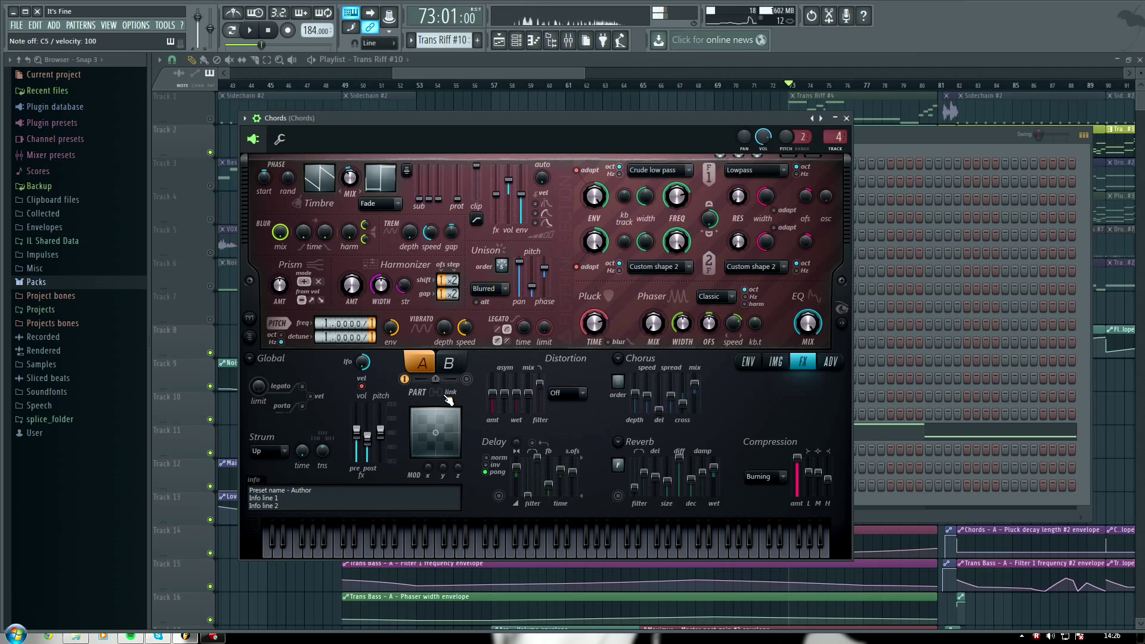
- Show the Chords synth's visual feedback display and play test notes to view their harmonics
click(842, 322)
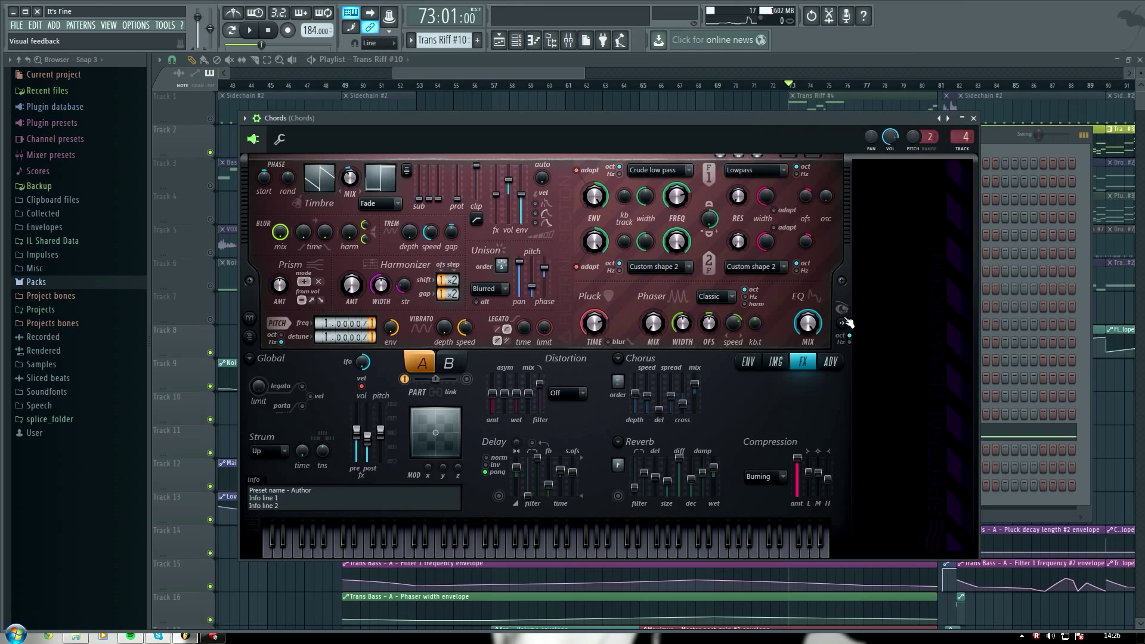
key(z)
key(d)
key(v)
key(z)
key(b)
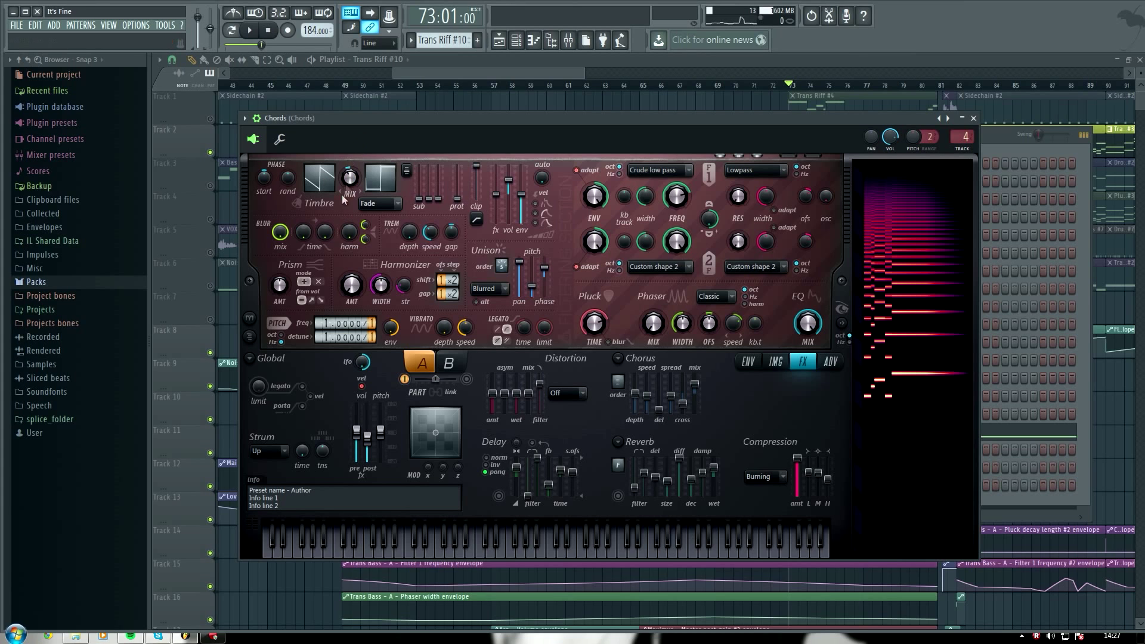
key(z)
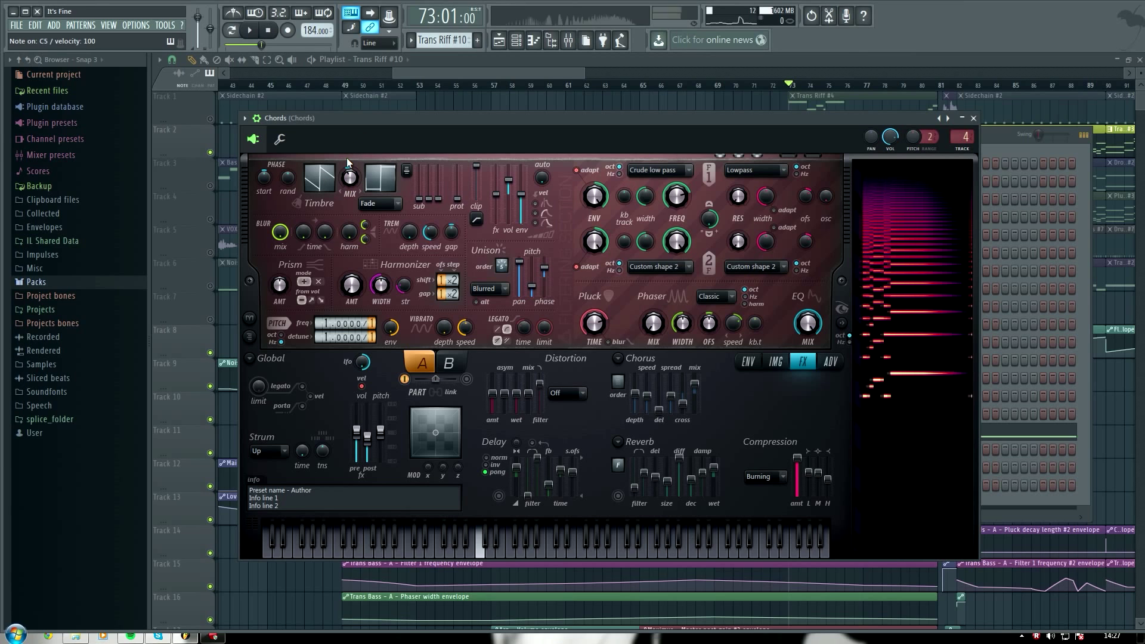
key(s)
key(v)
key(z)
key(b)
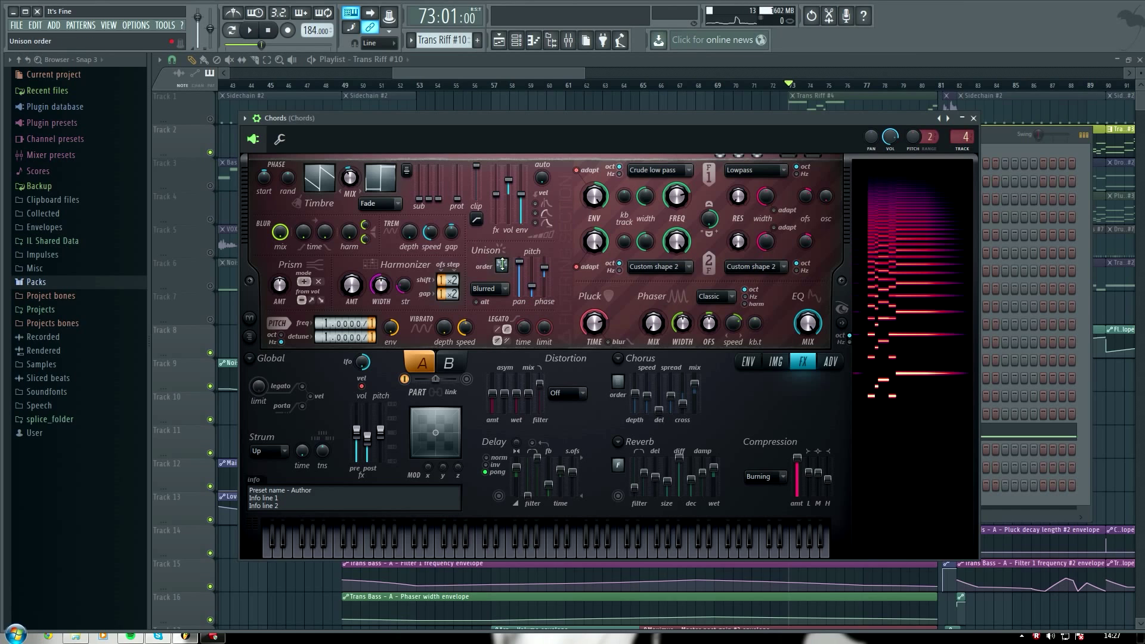
- Show part A's volume envelope and examine its attack and decay curve up close
click(747, 362)
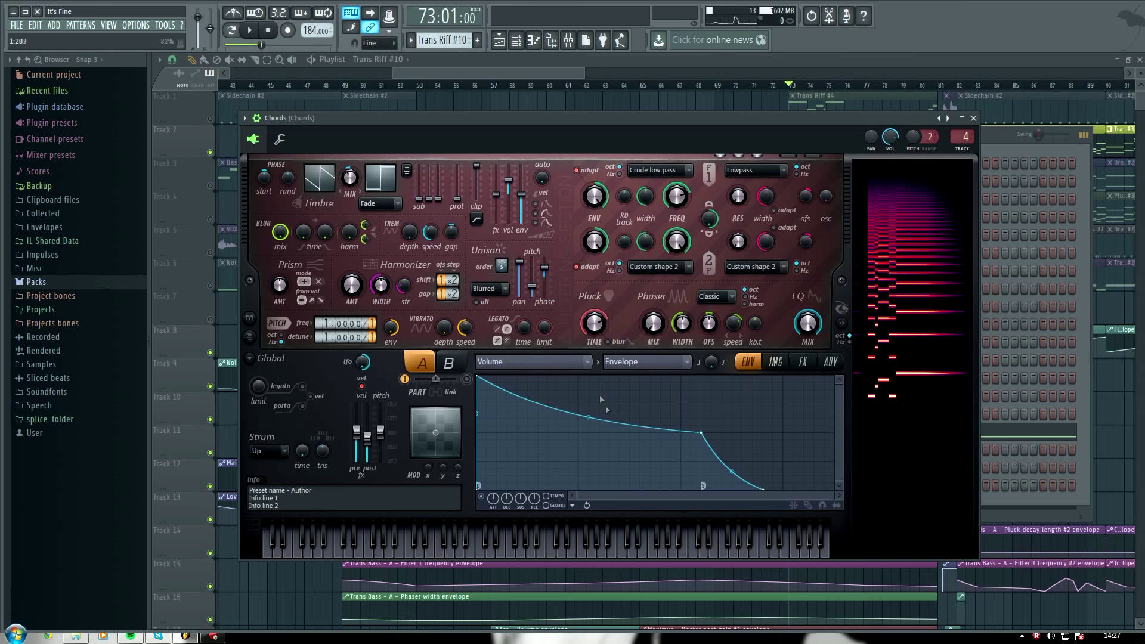
scroll(500, 399, up, 10)
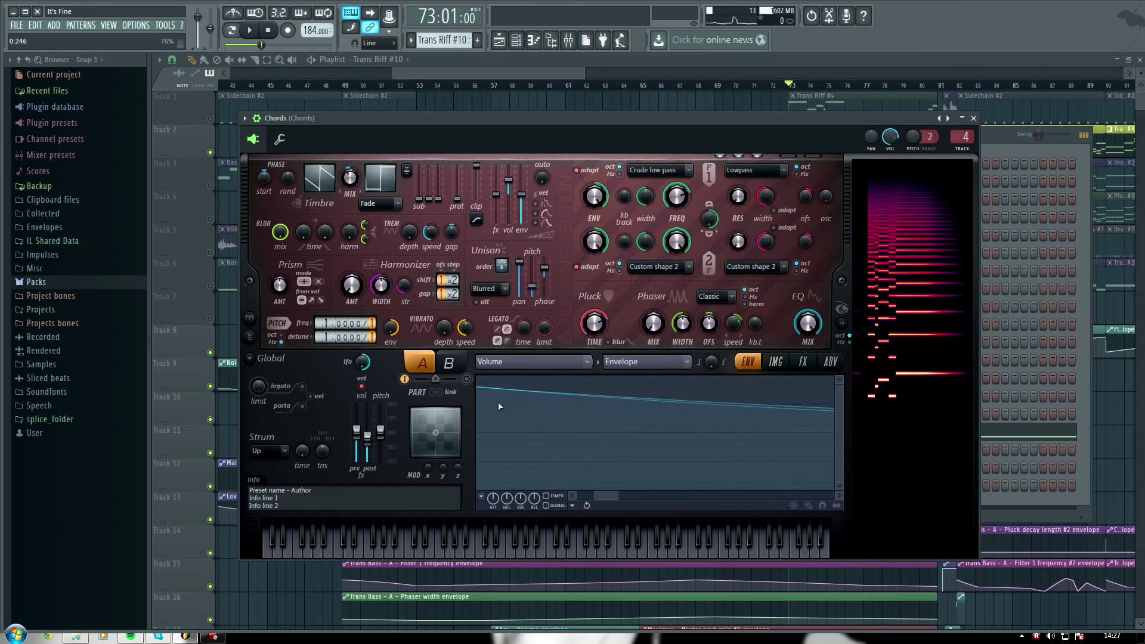
drag(598, 495, 506, 496)
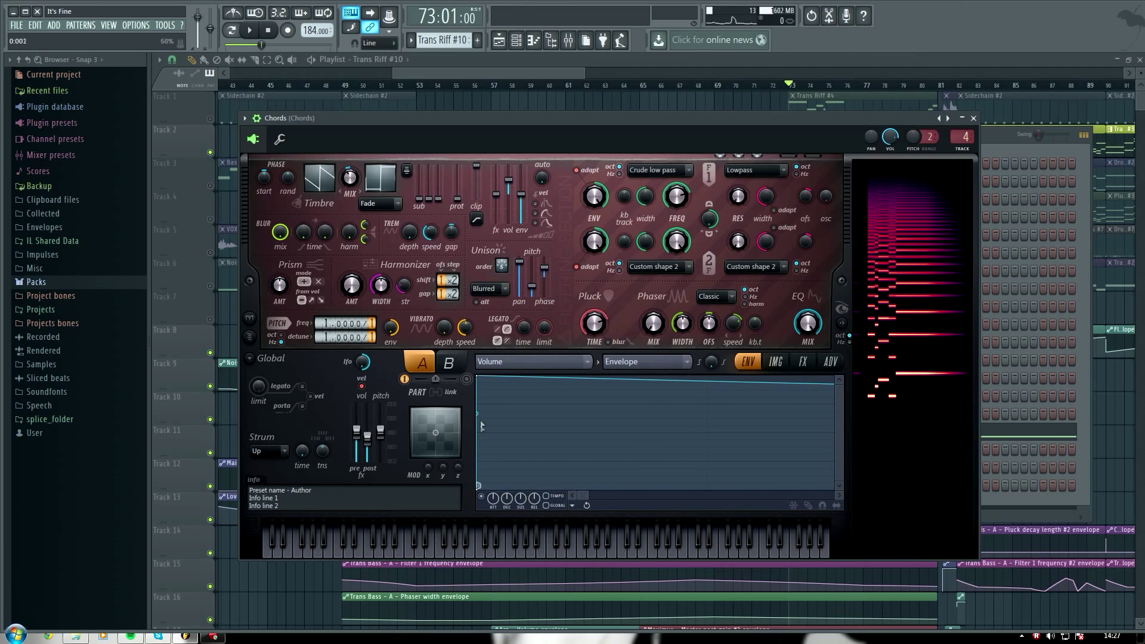
scroll(481, 420, down, 2)
scroll(484, 425, down, 3)
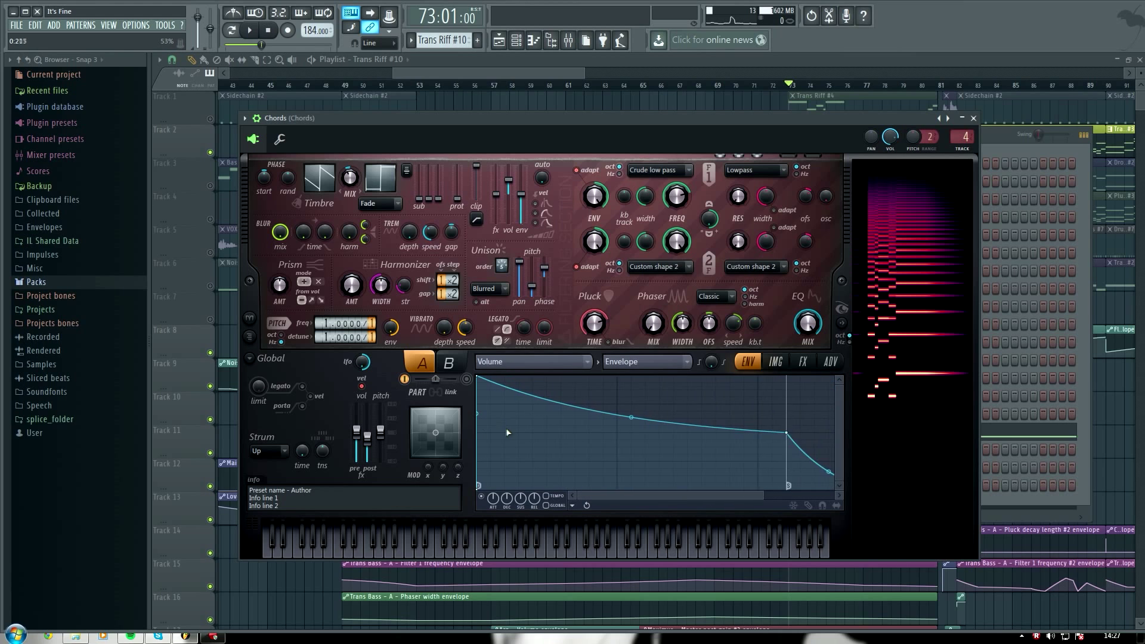
scroll(516, 438, up, 5)
scroll(609, 496, up, 1)
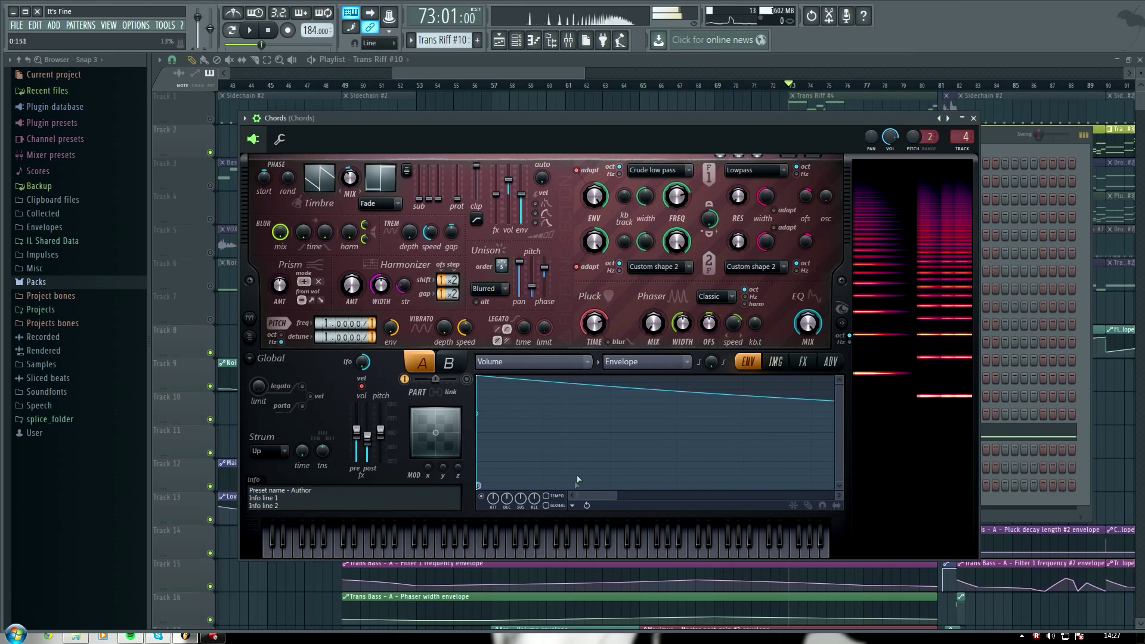
scroll(613, 457, down, 4)
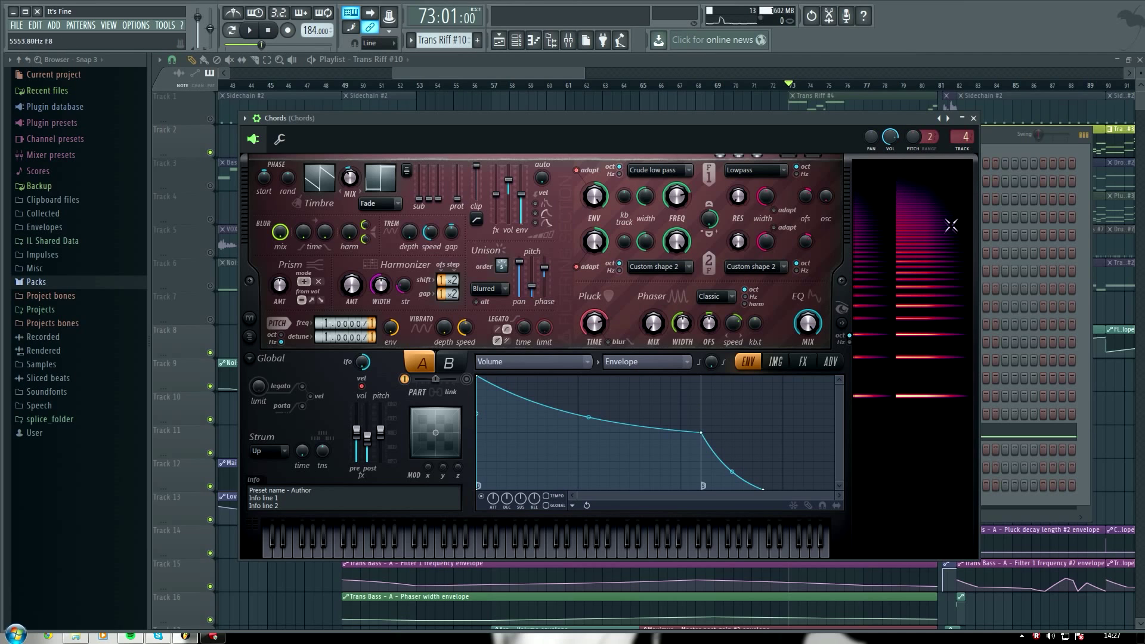
- Show the Chords synth's effects page and play test melodies with the Burning compression active
click(775, 360)
click(802, 361)
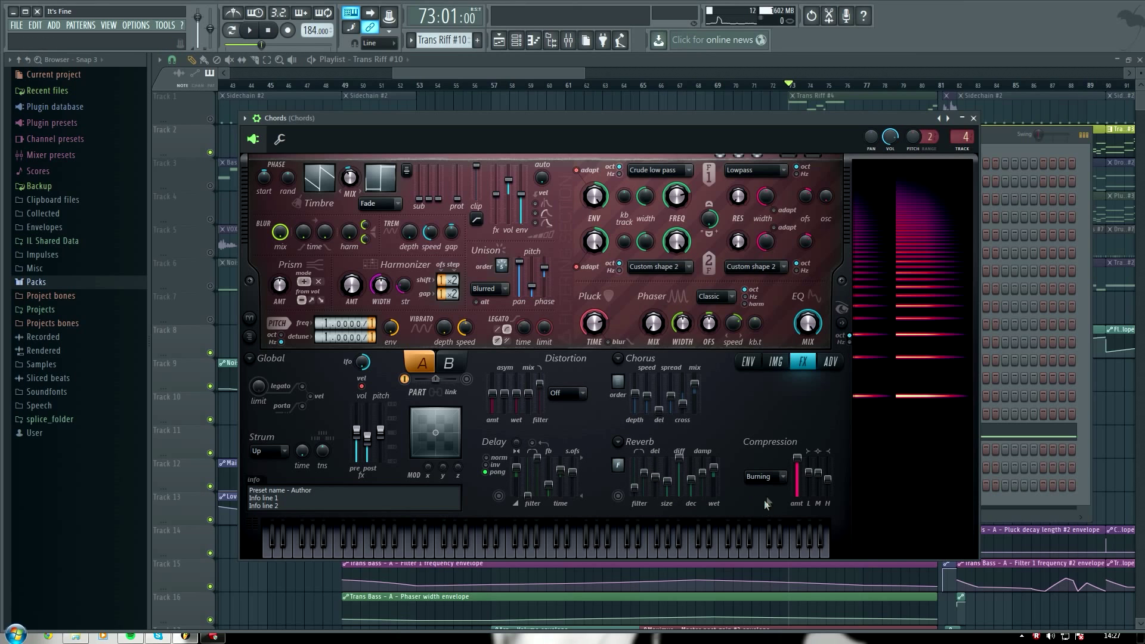
key(z)
key(d)
key(v)
key(z)
key(b)
key(c)
key(n)
key(q)
key(e)
key(q)
key(n)
key(v)
key(z)
key(v)
key(n)
key(q)
key(n)
key(v)
key(z)
key(v)
key(b)
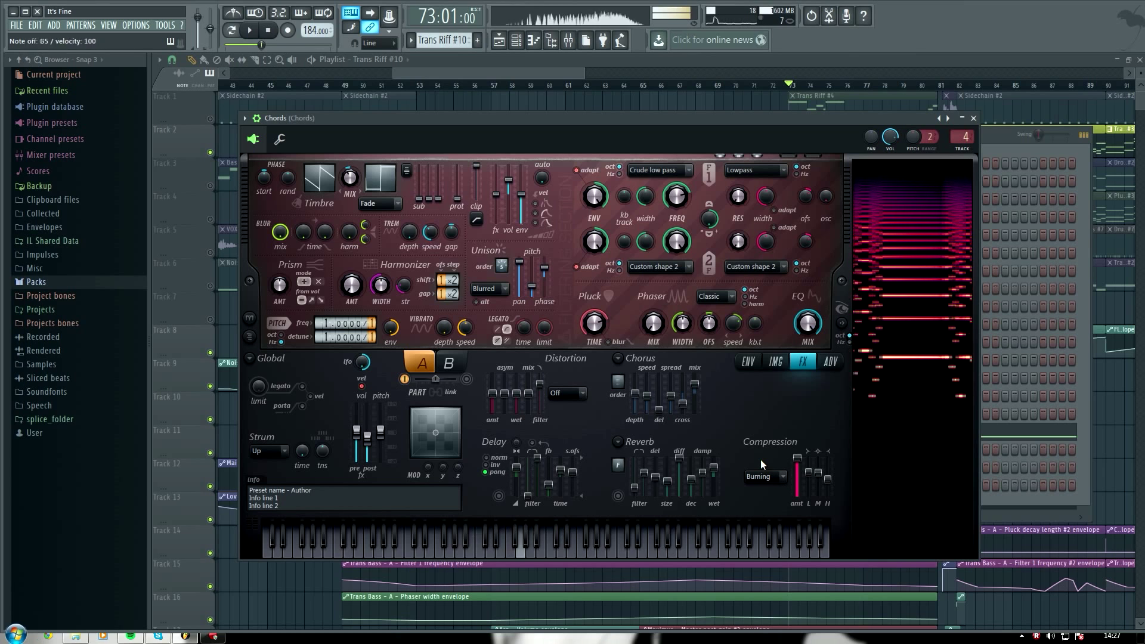
key(x)
key(e)
key(q)
key(n)
key(c)
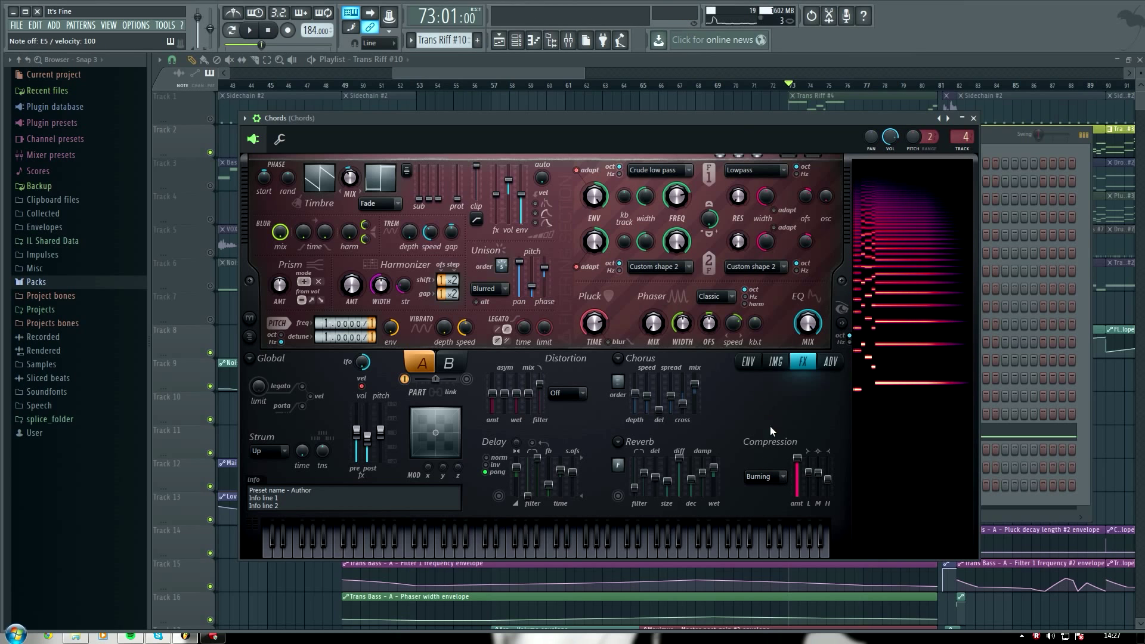
- Set the Chords synth's compression to Off and play test notes to compare the sound
click(784, 476)
click(770, 489)
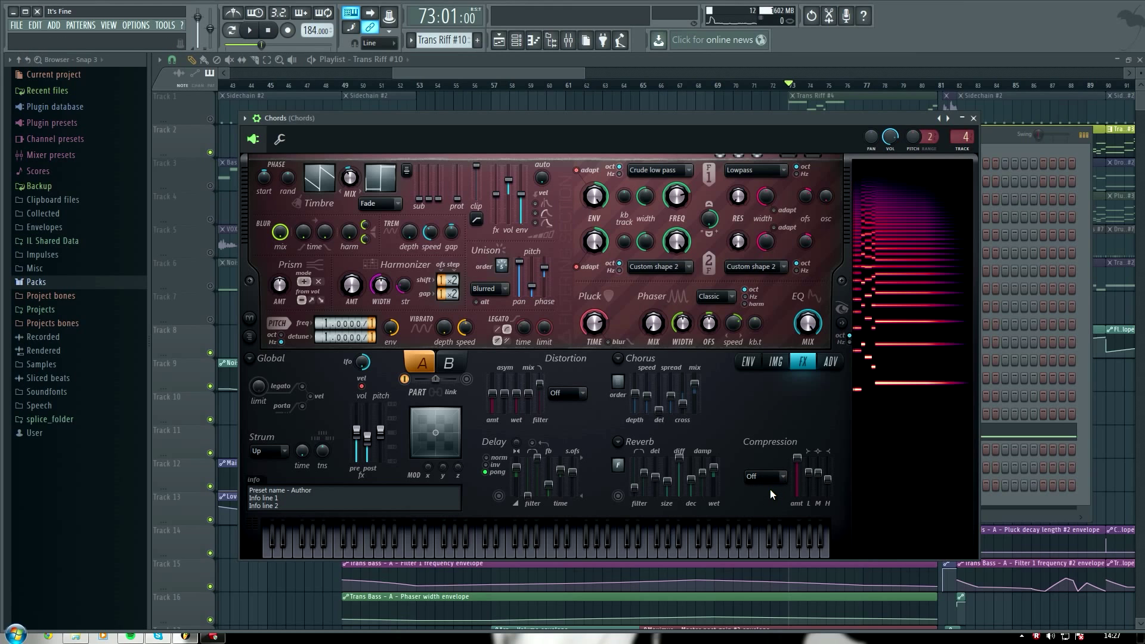
key(c)
key(n)
key(q)
key(e)
key(x)
key(b)
key(m)
key(z)
key(v)
key(n)
key(q)
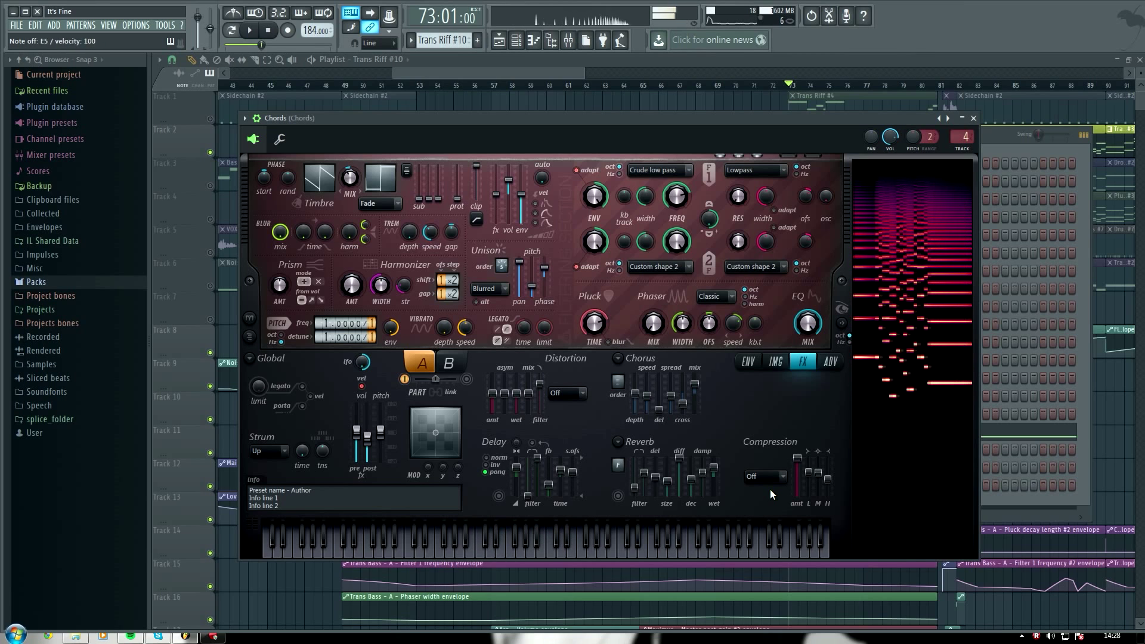
- Set the Chords synth's compression back to Burning, and close the synth and the channel rack
click(779, 478)
click(750, 535)
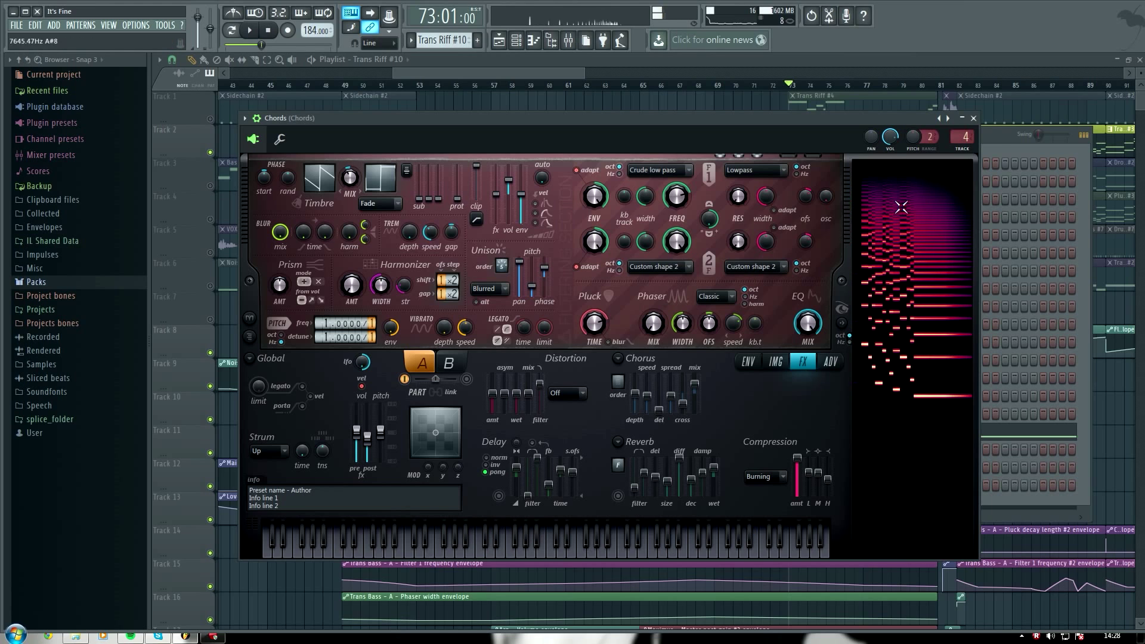
click(974, 118)
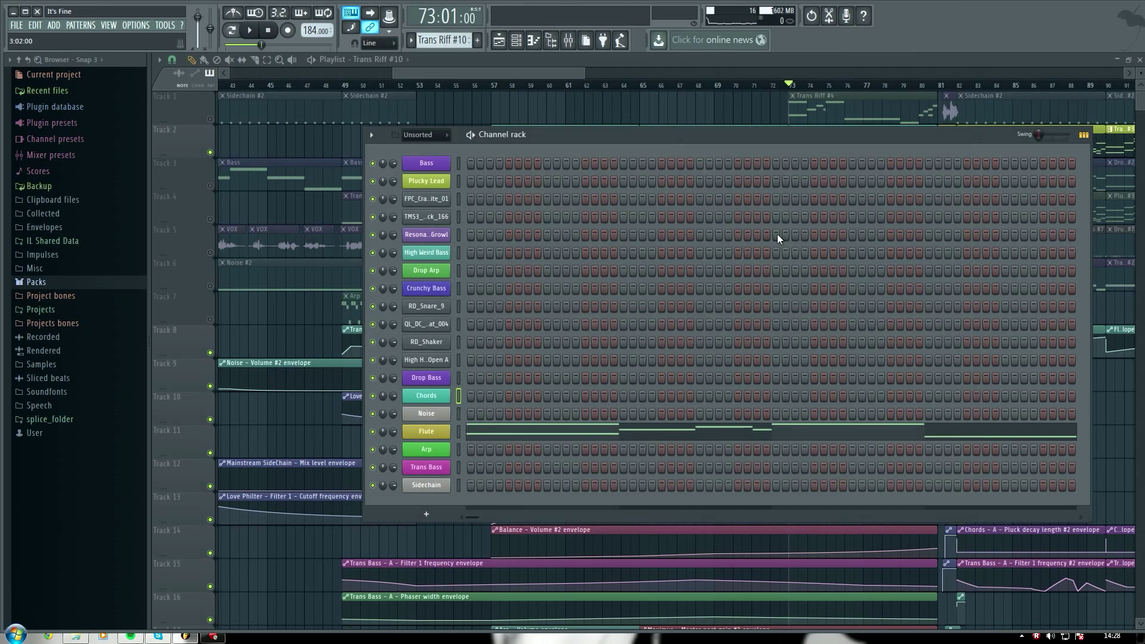
click(509, 70)
- Return the song position to bar 73 and solo playlist track 1 with the Trans Riff #4 clip
scroll(544, 88, down, 8)
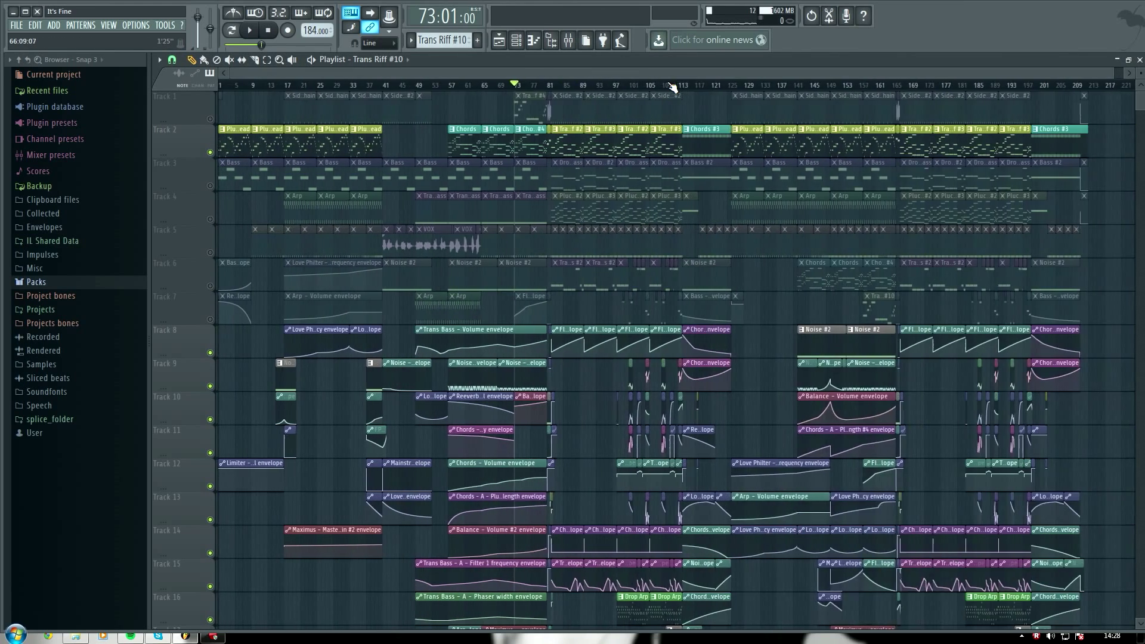
click(543, 86)
click(514, 88)
scroll(512, 86, up, 8)
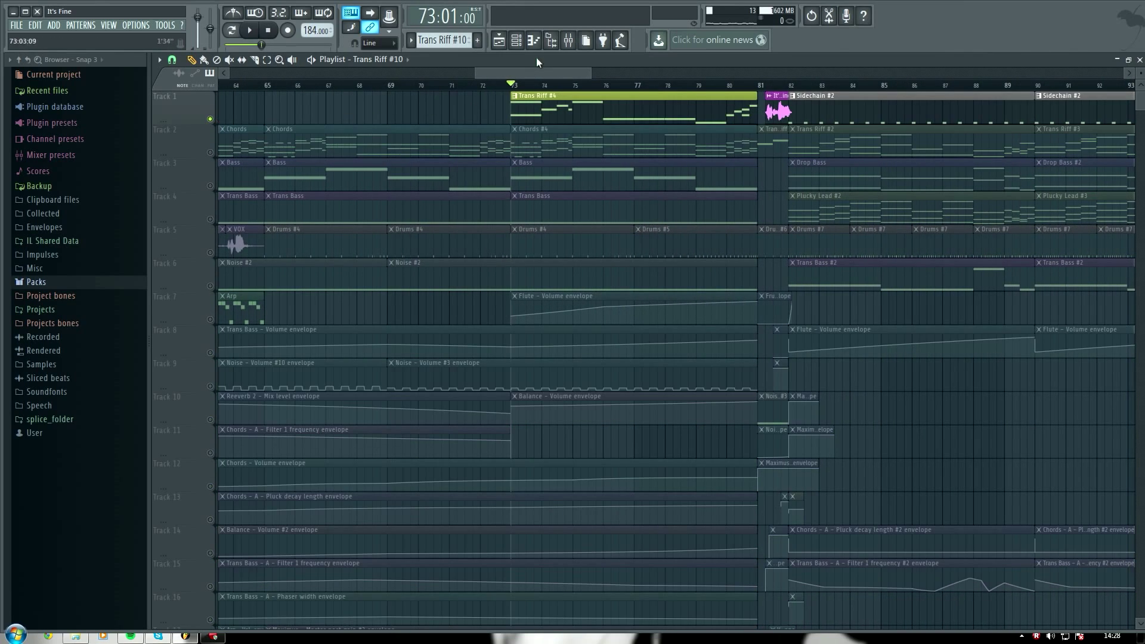
- Unmute the automation tracks from track 8 downward, and restore all remaining playlist tracks to unmuted
click(210, 352)
click(210, 386)
click(210, 419)
click(210, 452)
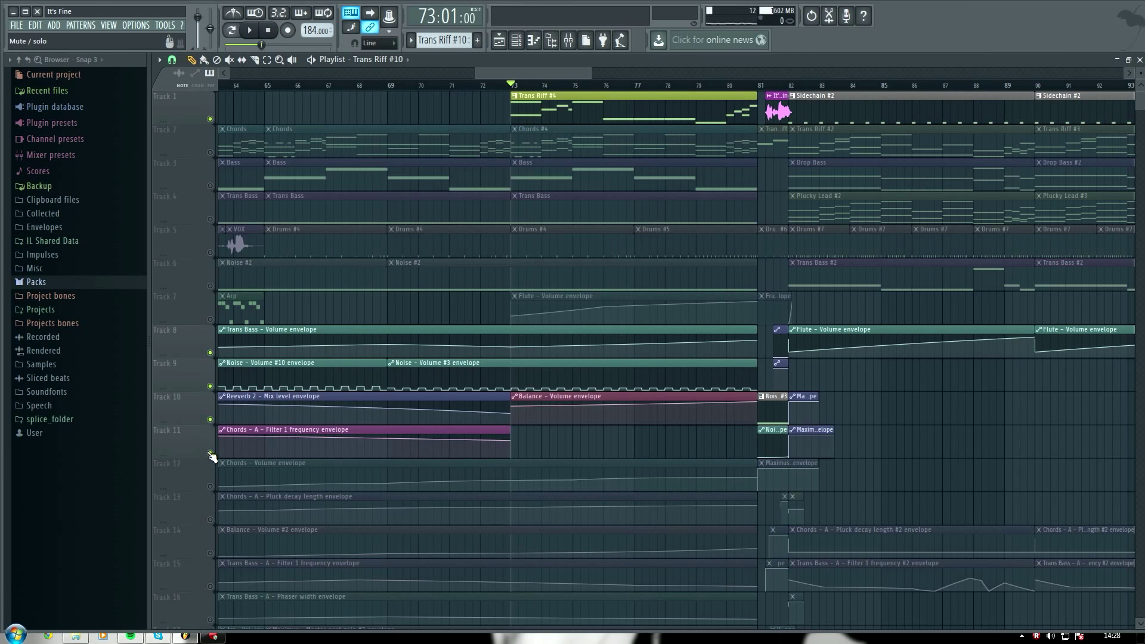
click(211, 487)
click(211, 520)
right_click(211, 520)
right_click(211, 520)
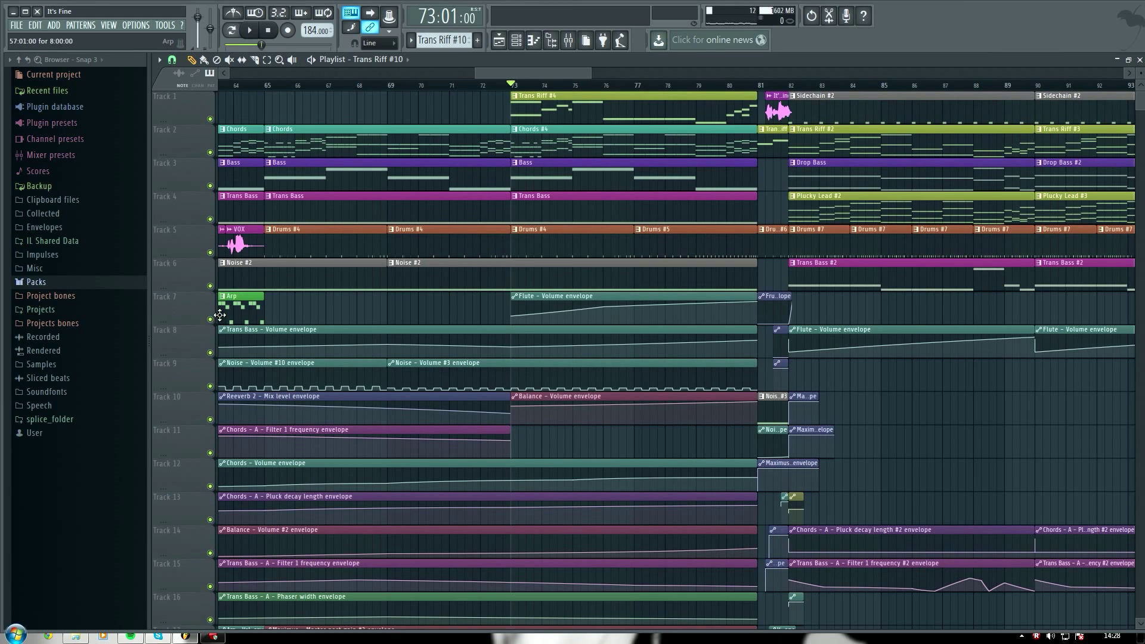
- Mute playlist tracks 2 to 7 so that the Trans Riff #4 clip on track 1 is isolated
click(210, 319)
click(210, 286)
click(210, 252)
click(210, 218)
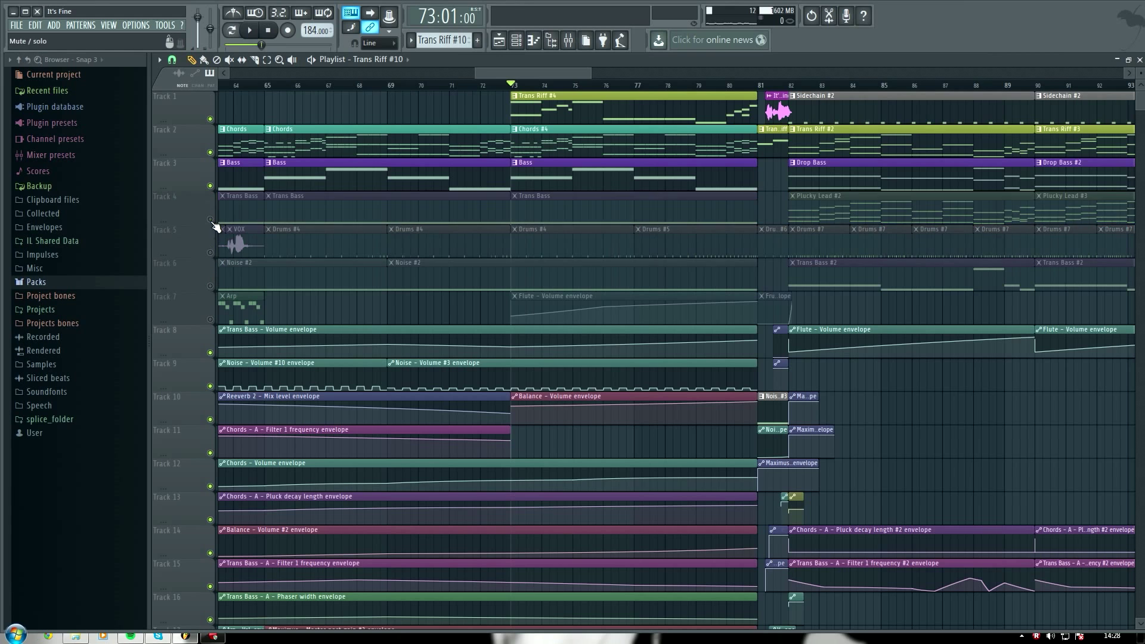
click(210, 186)
click(210, 152)
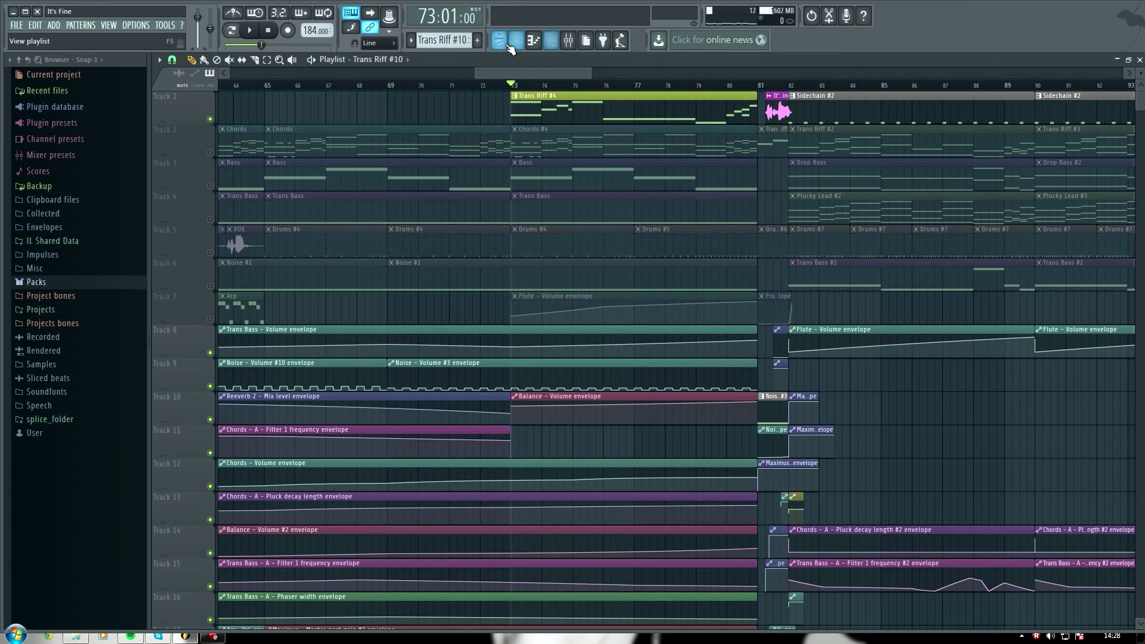
- Play the Trans Riff #4 clip from bar 73, unmute track 2 with the Chords #4 clip during playback, and stop
click(517, 41)
click(516, 40)
key(space)
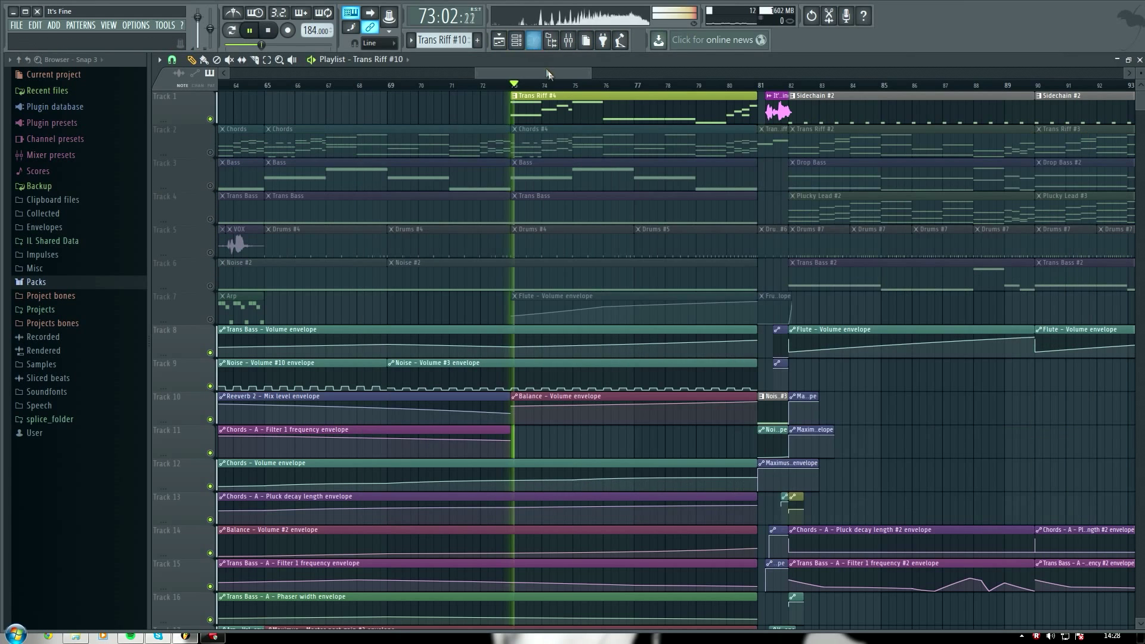
scroll(566, 89, down, 2)
scroll(567, 89, up, 3)
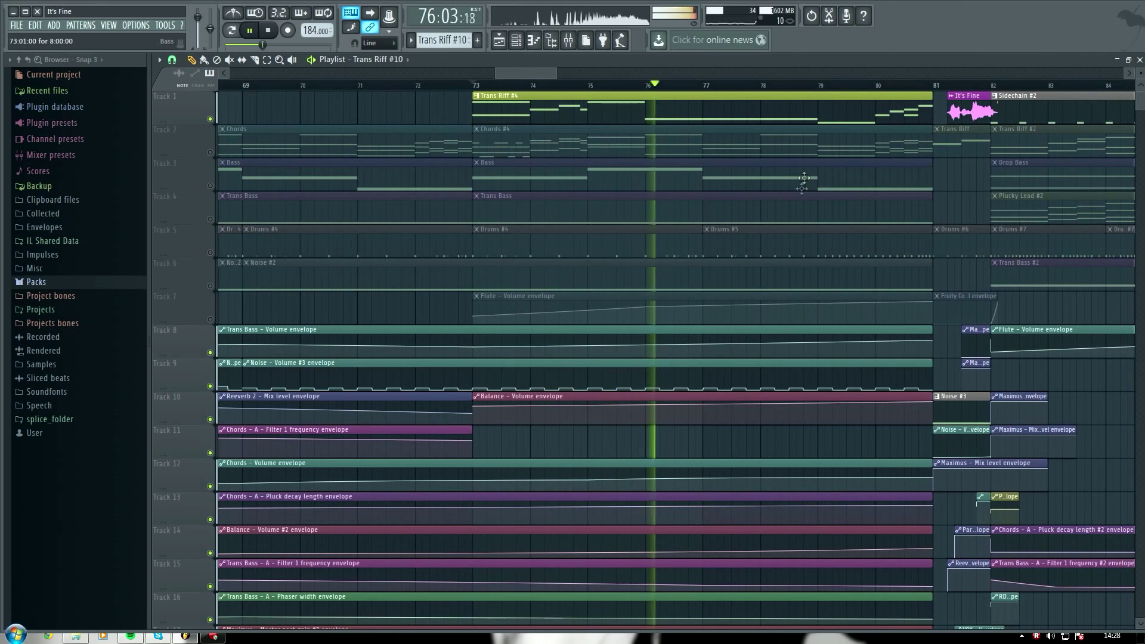
click(210, 153)
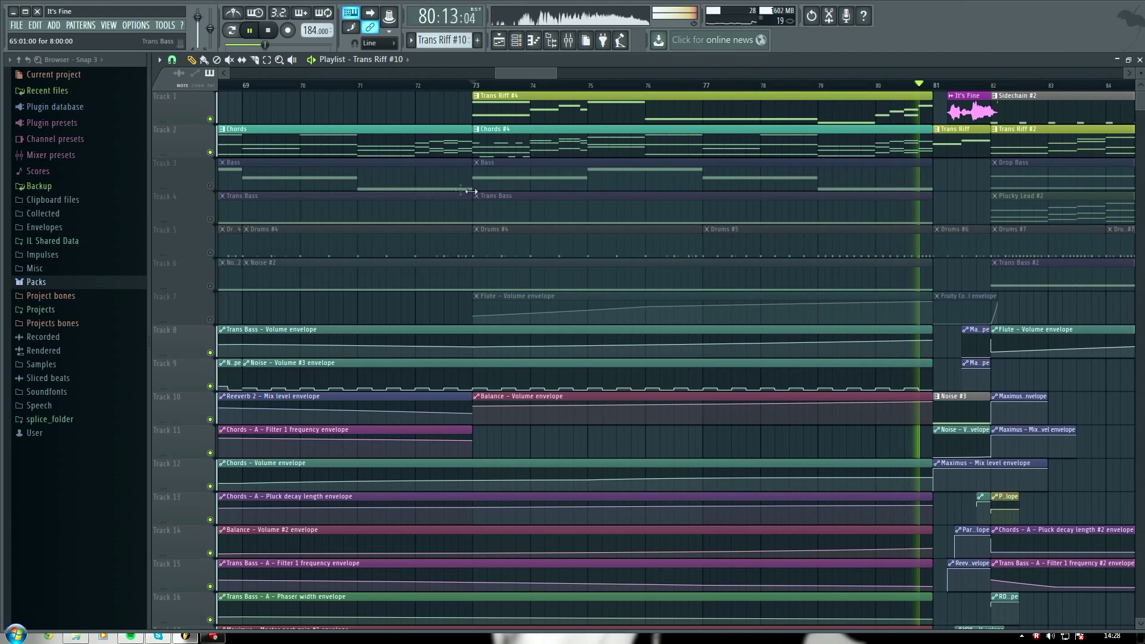
key(space)
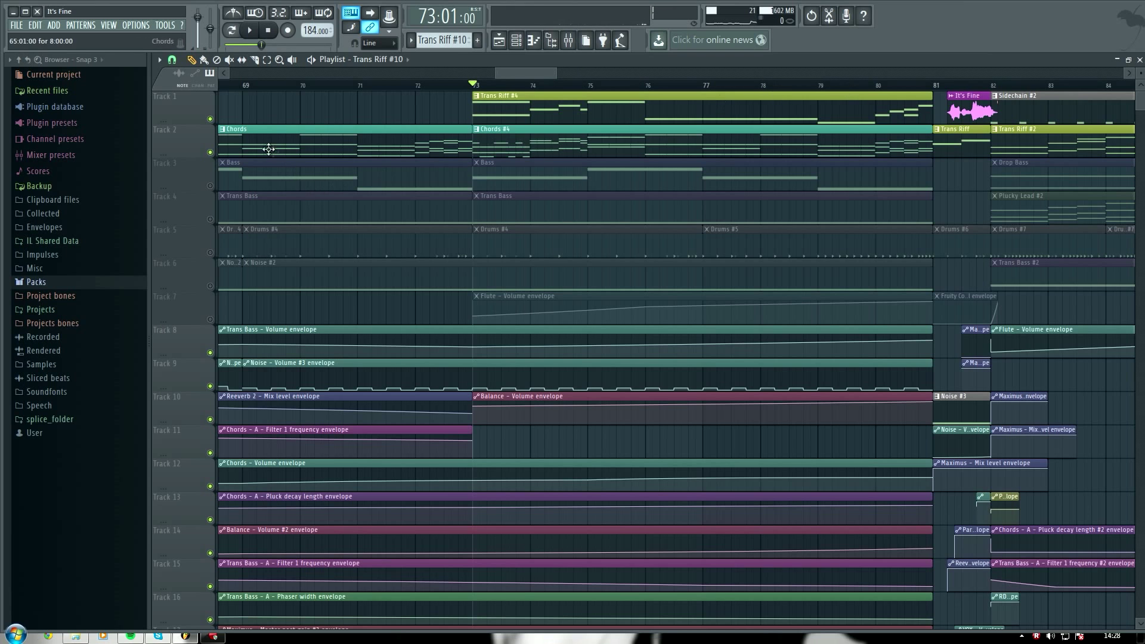
- Restore all playlist tracks to unmuted, play the transition from late bar 80 into the drop, and stop
right_click(211, 118)
click(921, 85)
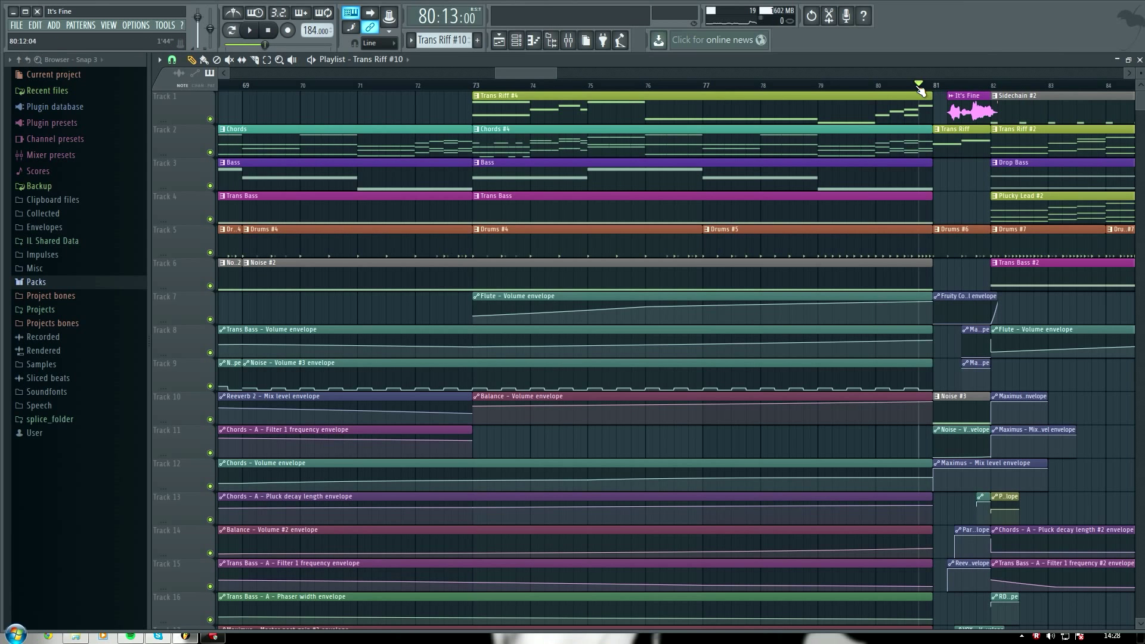
key(space)
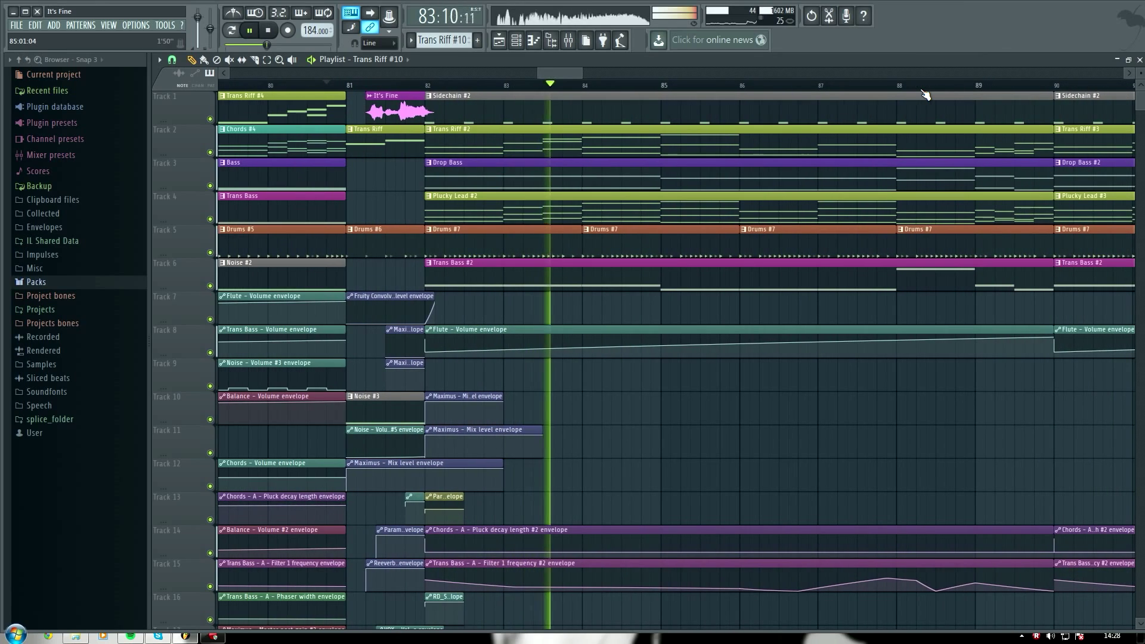
scroll(812, 93, down, 5)
key(space)
drag(625, 71, 674, 75)
click(269, 31)
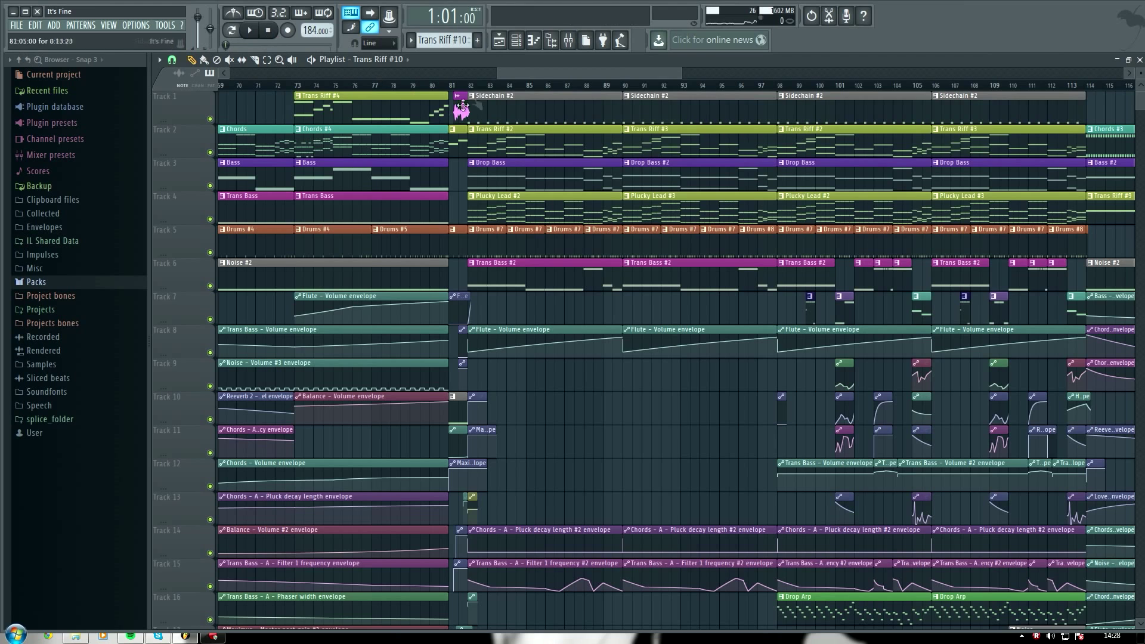
- Set a playlist time selection from bar 82 to bar 98 and deselect its clips
drag(473, 87, 777, 87)
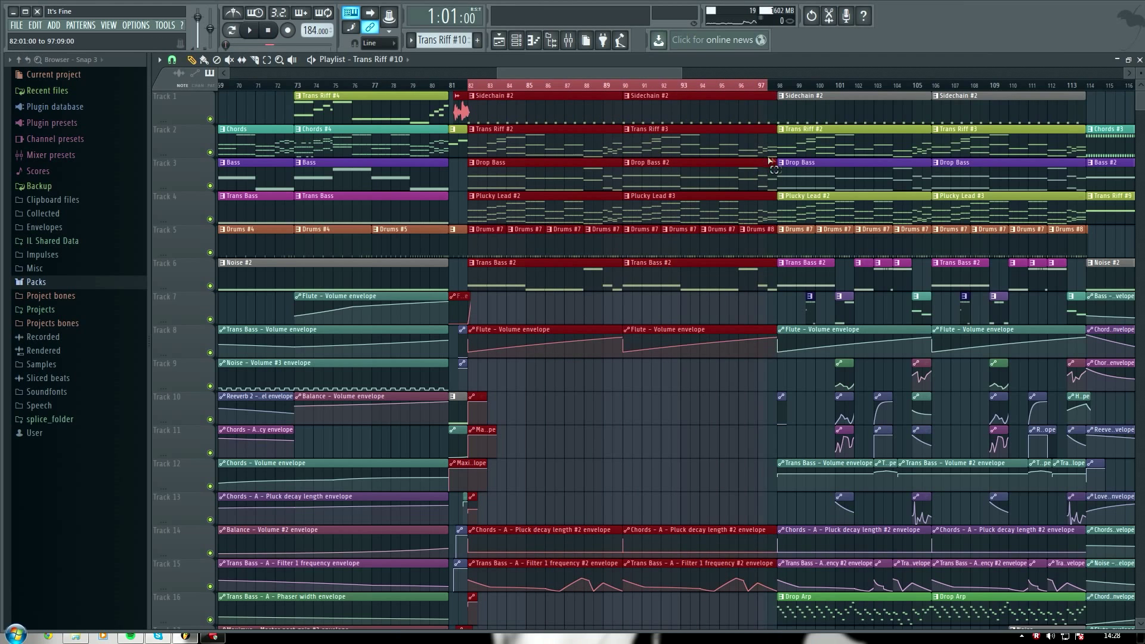
click(581, 442)
right_click(582, 441)
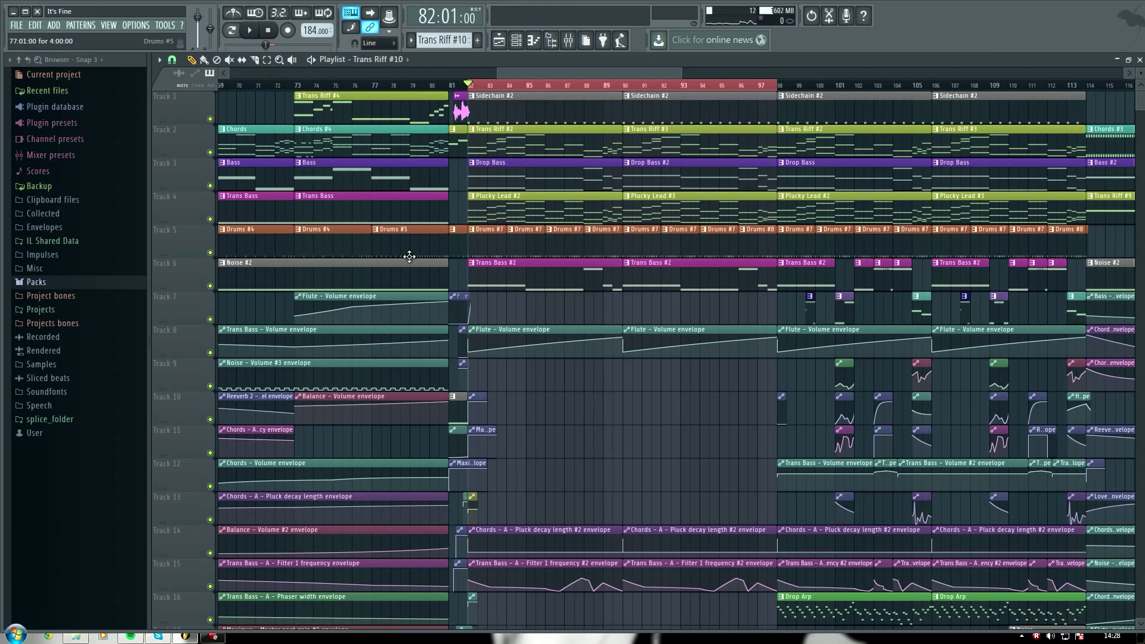
- Mute playlist tracks 2 to 5, play the Trans Bass #2 clip with the sidechain from bar 82, and stop
click(210, 252)
click(209, 219)
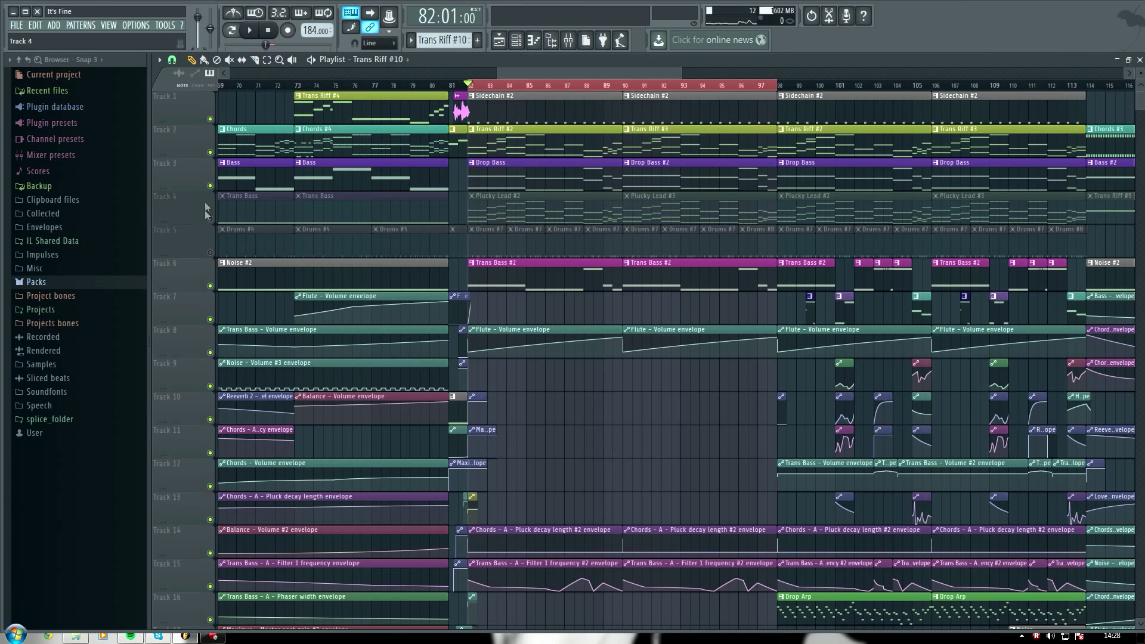
click(209, 185)
click(210, 152)
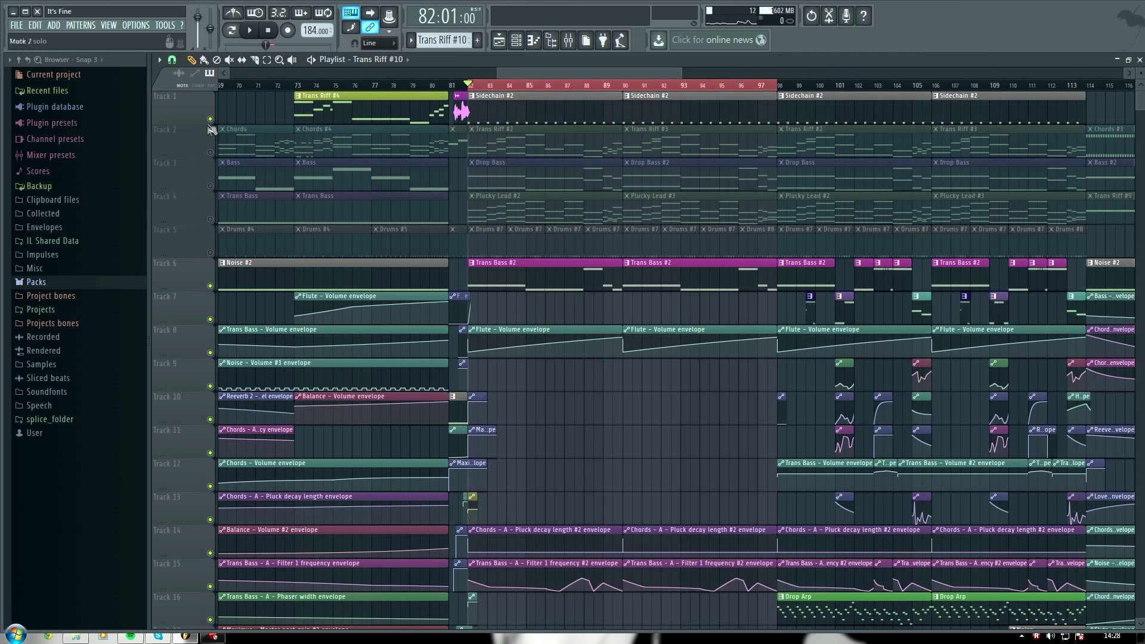
click(210, 119)
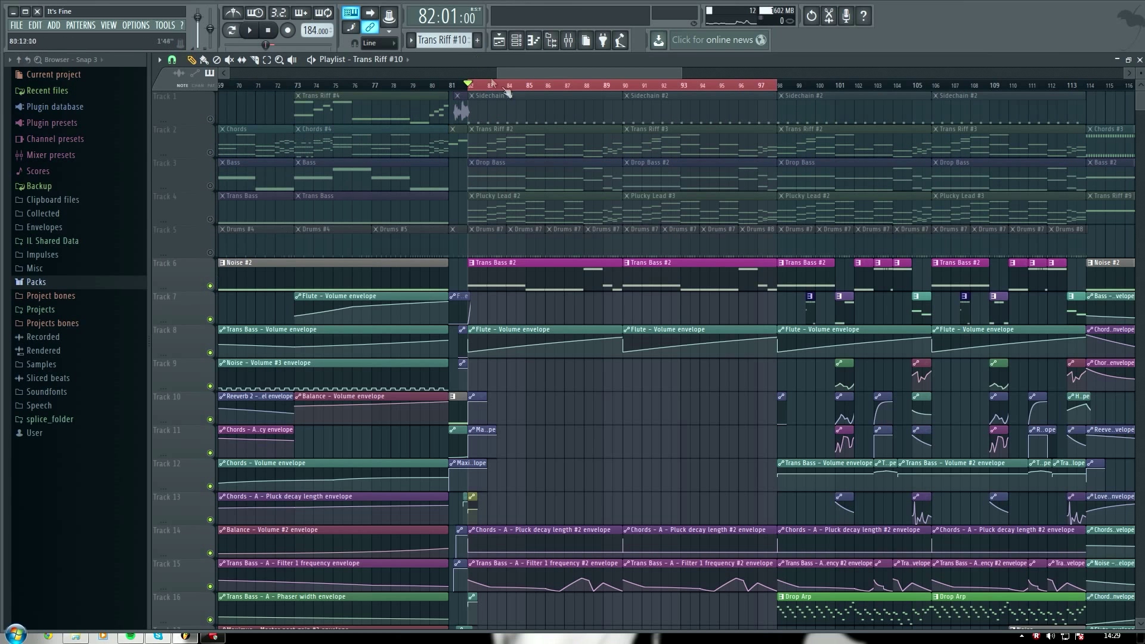
scroll(522, 87, up, 2)
click(209, 119)
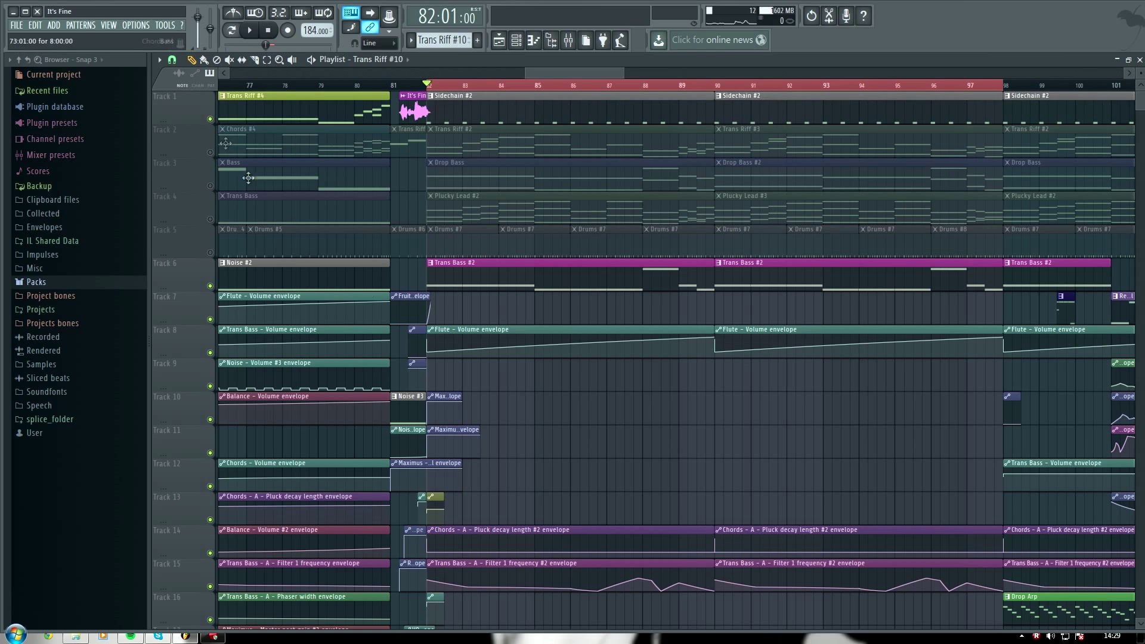
key(space)
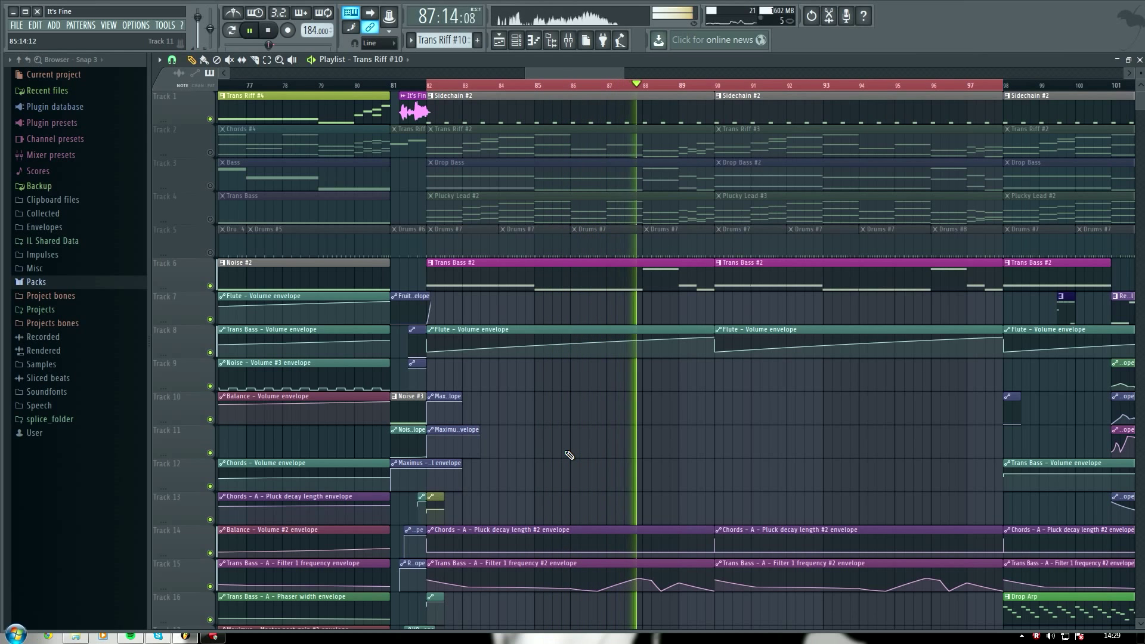
key(space)
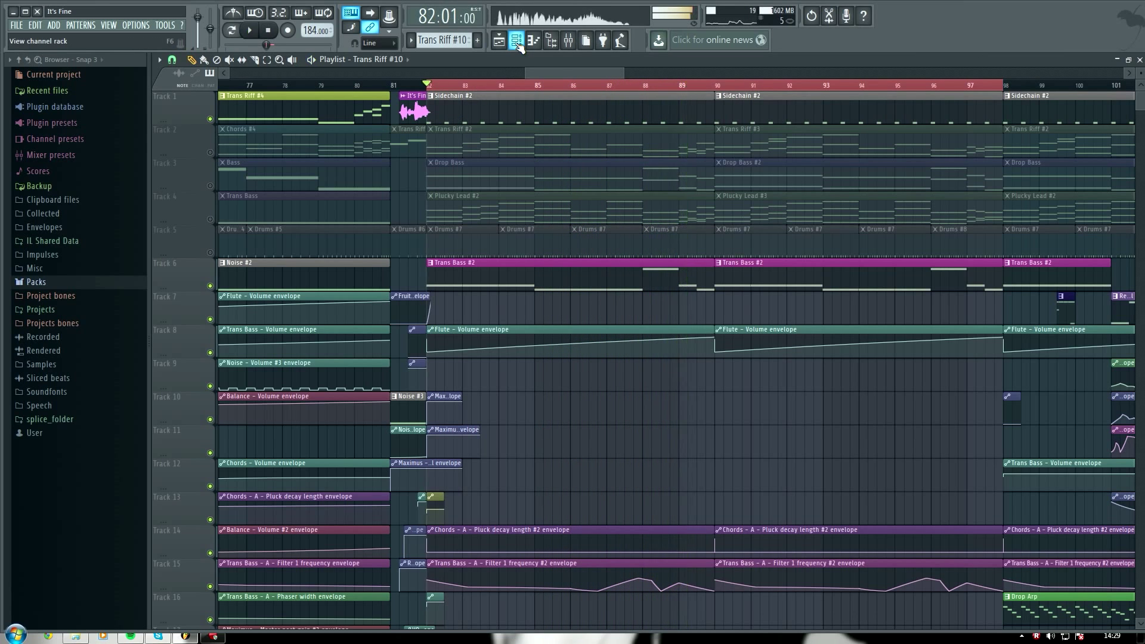
- Open the Trans Bass synth from the channel rack and play test notes to hear its sound
click(515, 40)
click(435, 469)
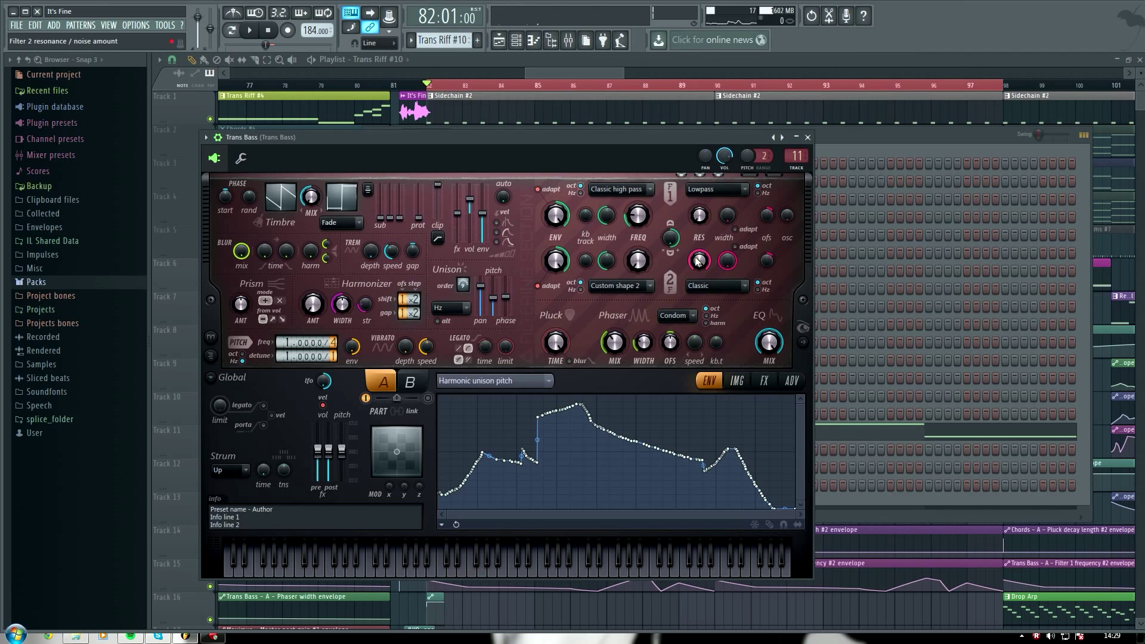
key(x)
key(b)
key(n)
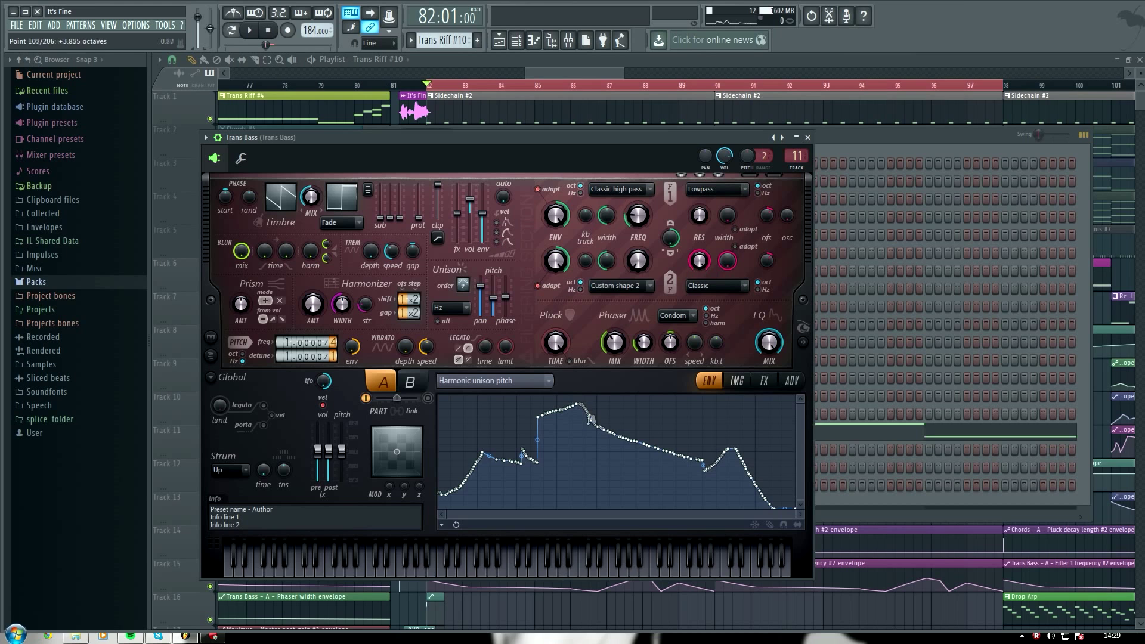
- Review the Trans Bass synth's list of envelope targets, keeping Harmonic unison pitch, and show its effects settings
click(491, 379)
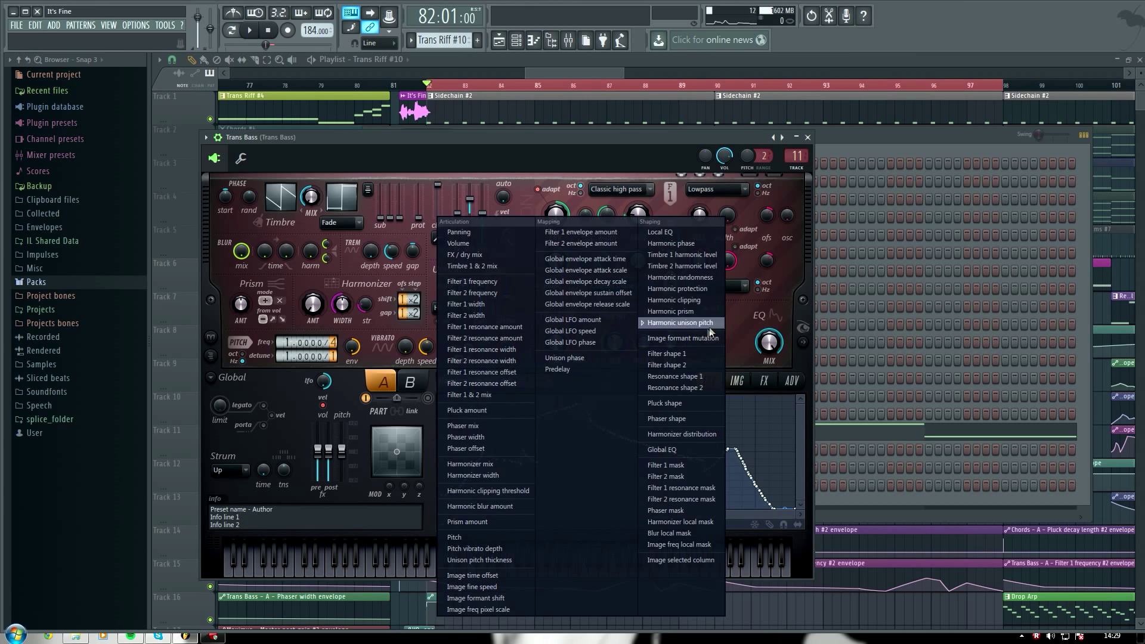
click(784, 280)
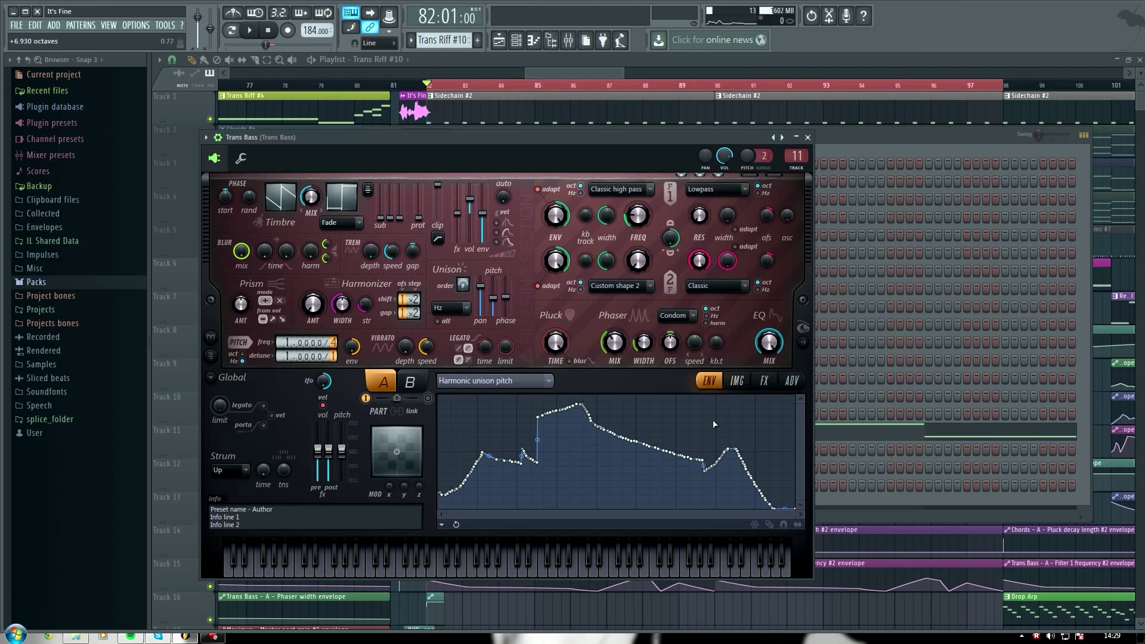
click(764, 382)
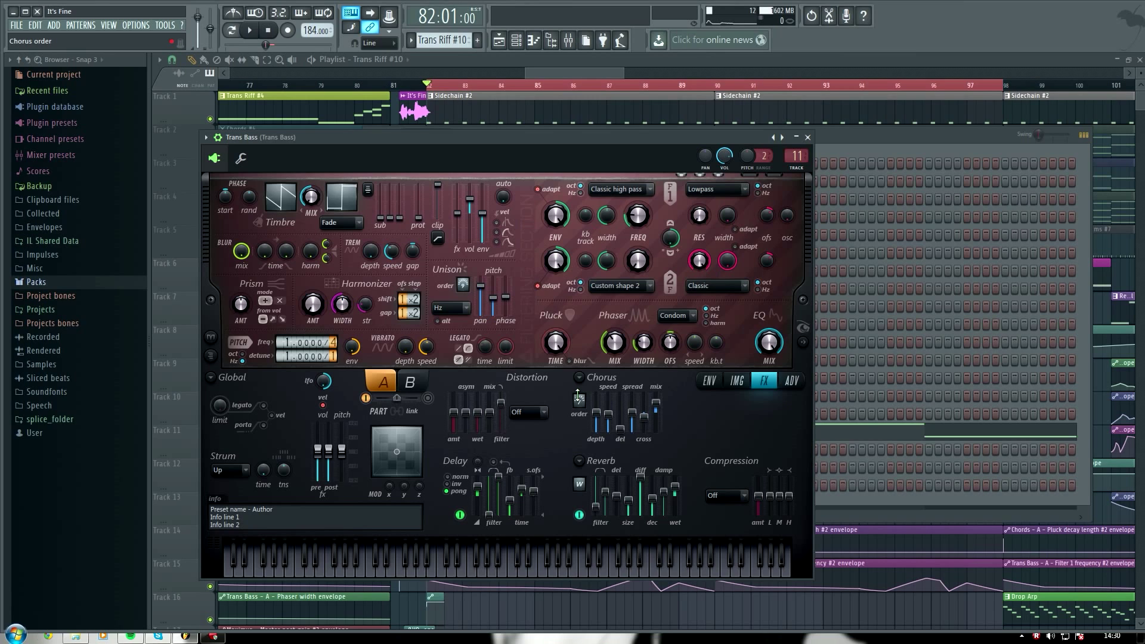
- Play the Trans Bass #2 section from bar 82, close the Trans Bass synth, and stop playback
key(space)
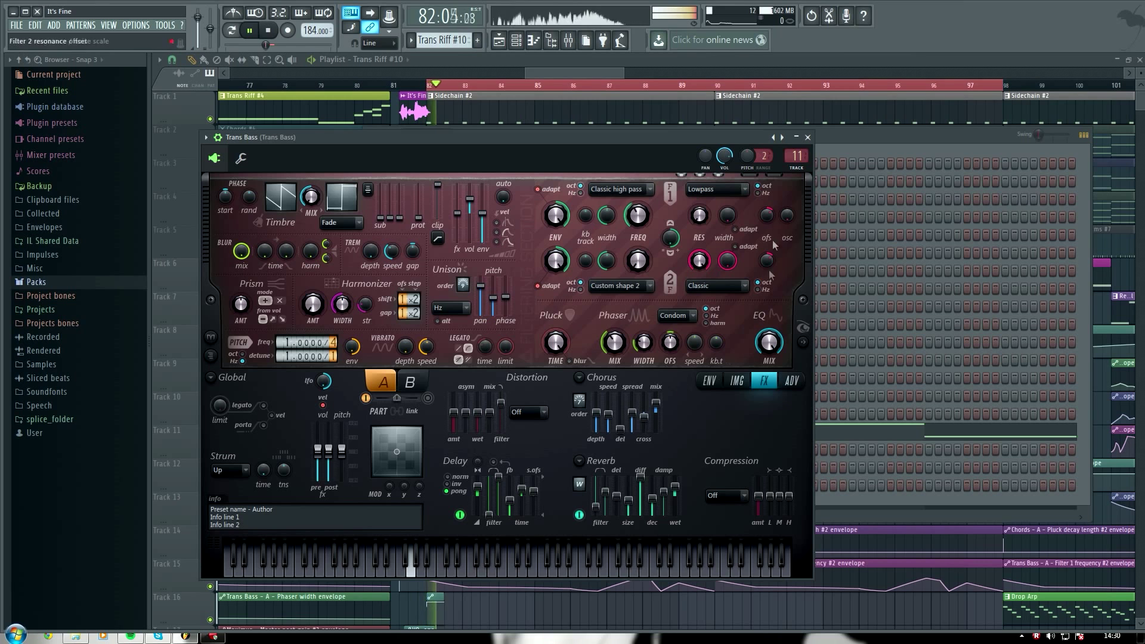
click(810, 138)
click(602, 70)
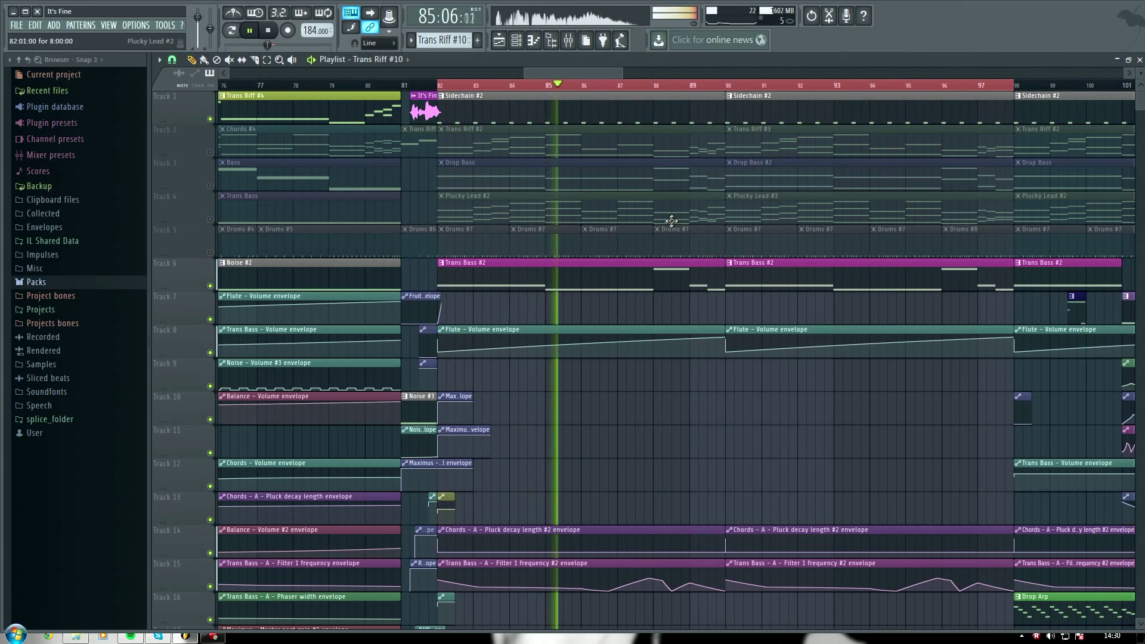
key(space)
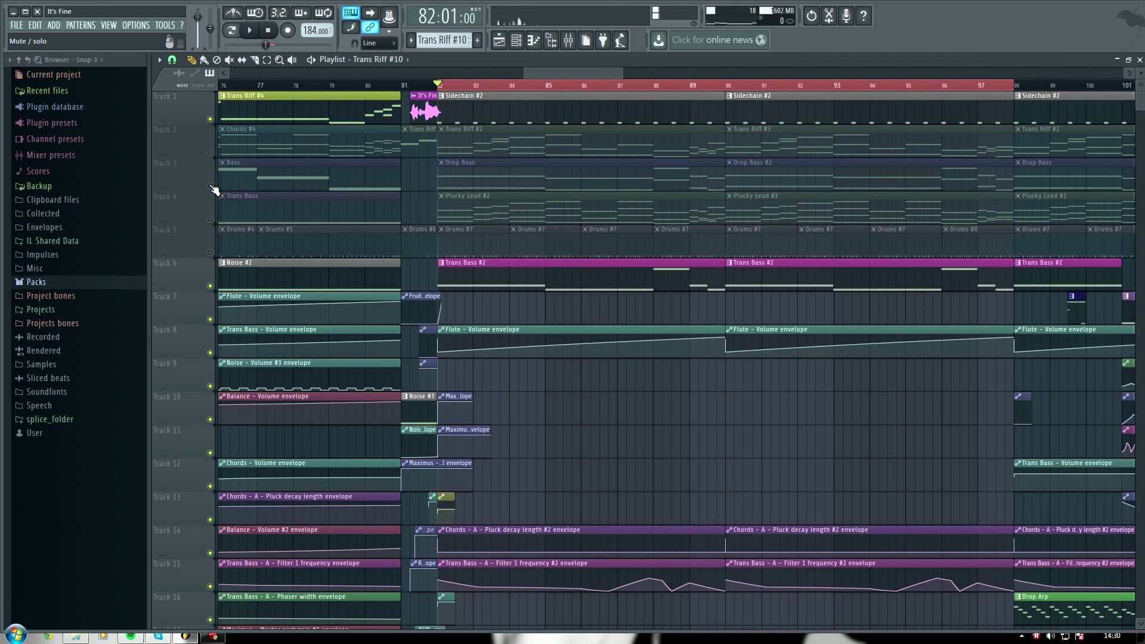
- Unmute the Drop Bass track 3, play from bar 82, unmute the Drums track 5, and check the levels in the mixer
click(212, 187)
key(space)
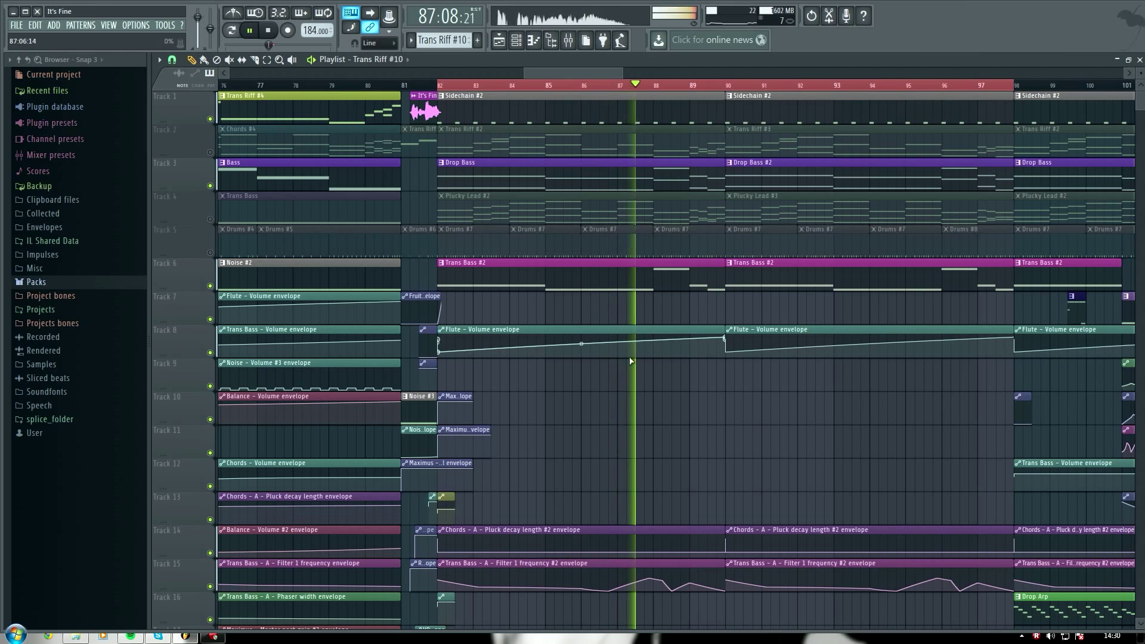
click(210, 252)
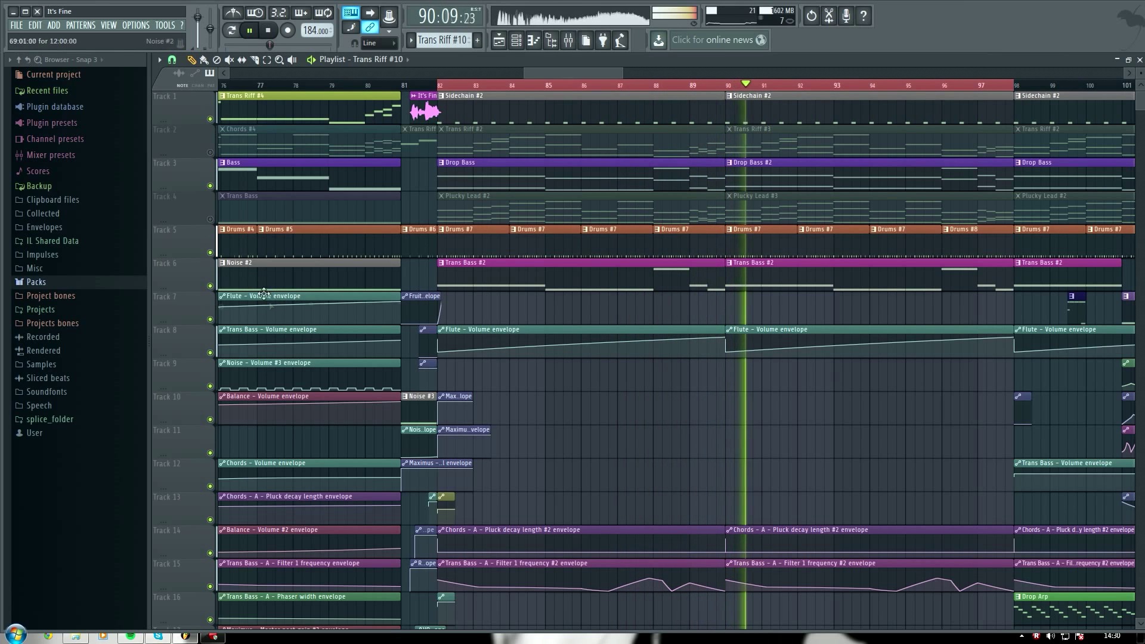
click(568, 40)
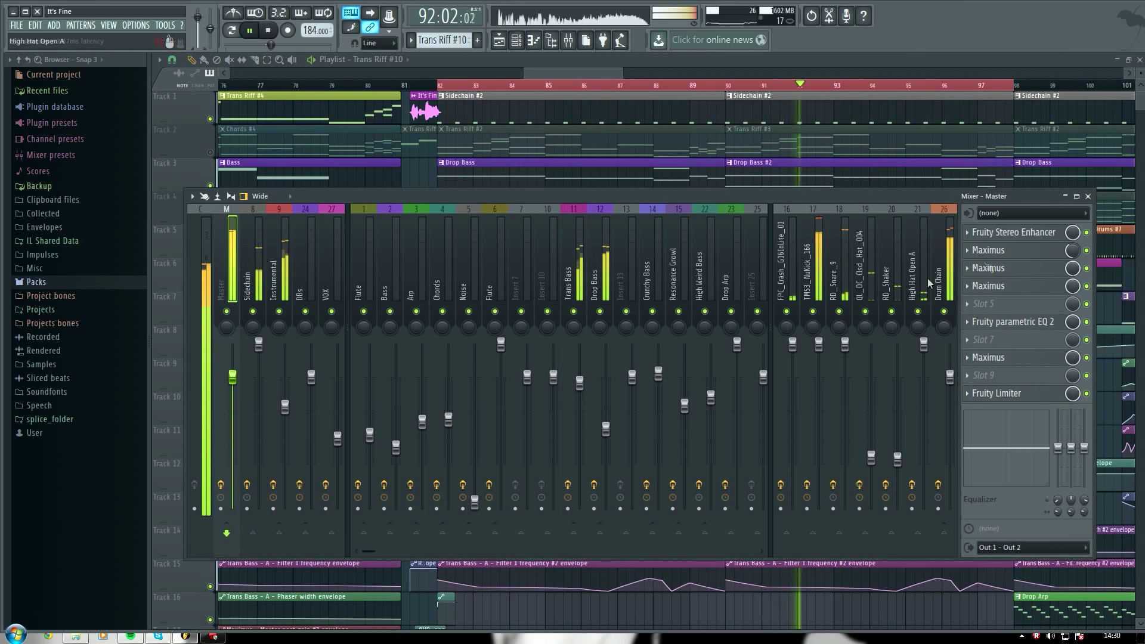
key(F9)
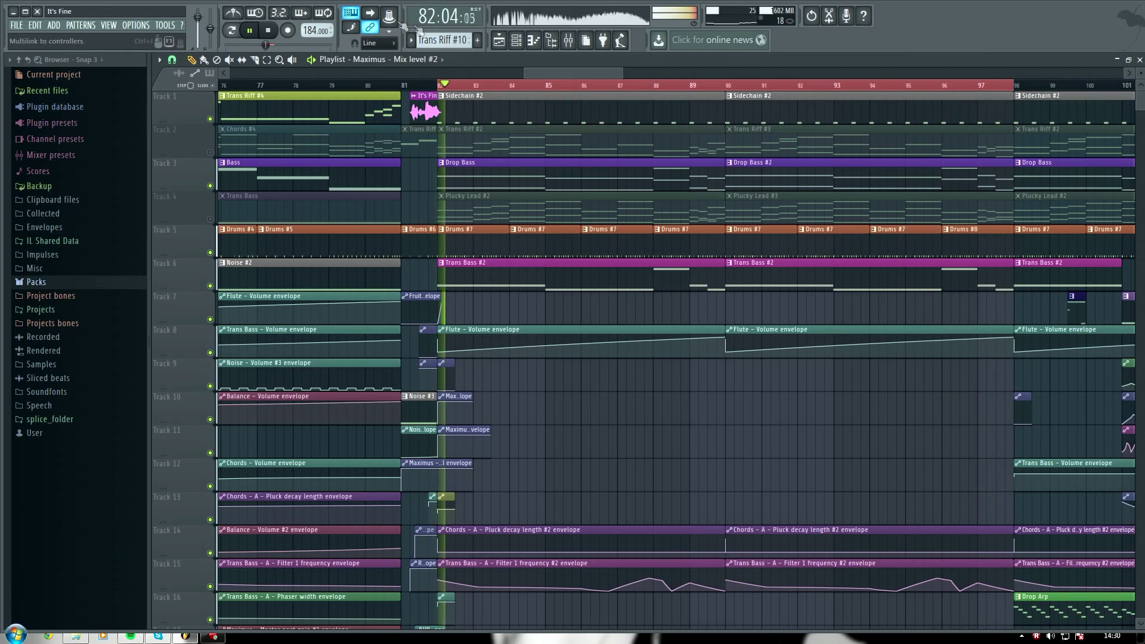
- Unmute track 4 with Plucky Lead and track 2 with Trans Riff during playback, and stop the song
click(210, 218)
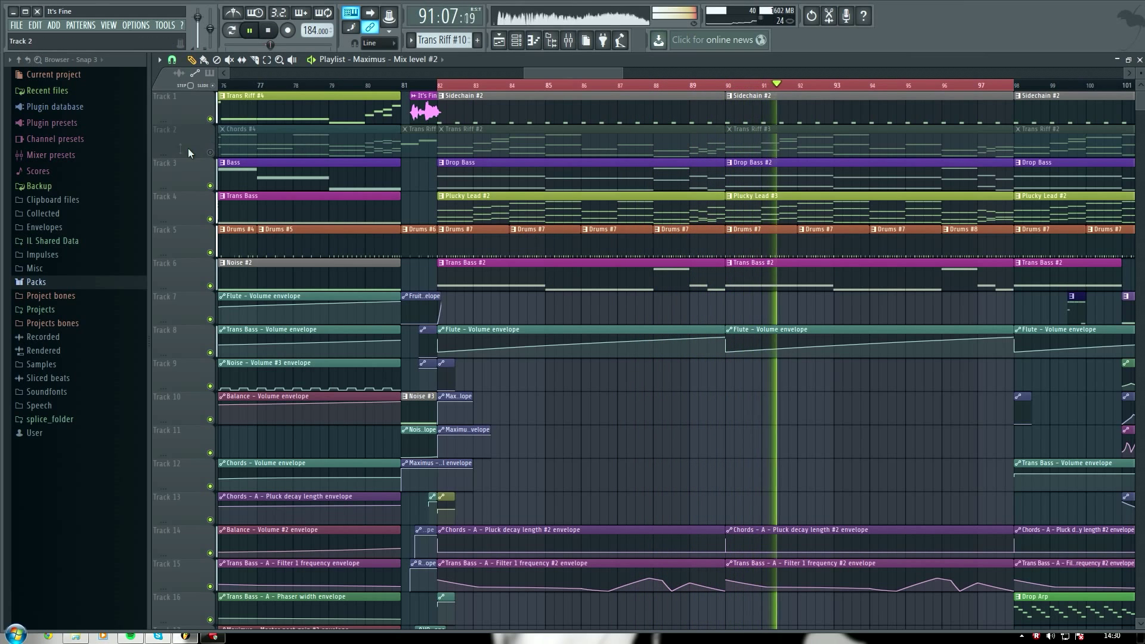
click(210, 152)
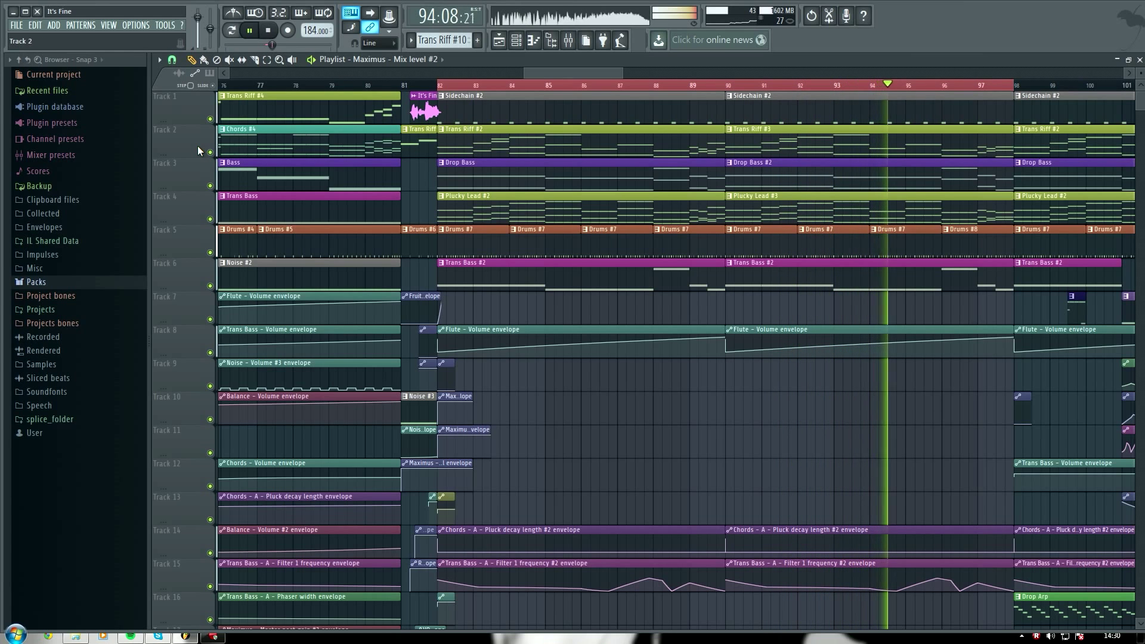
drag(555, 73, 612, 82)
key(space)
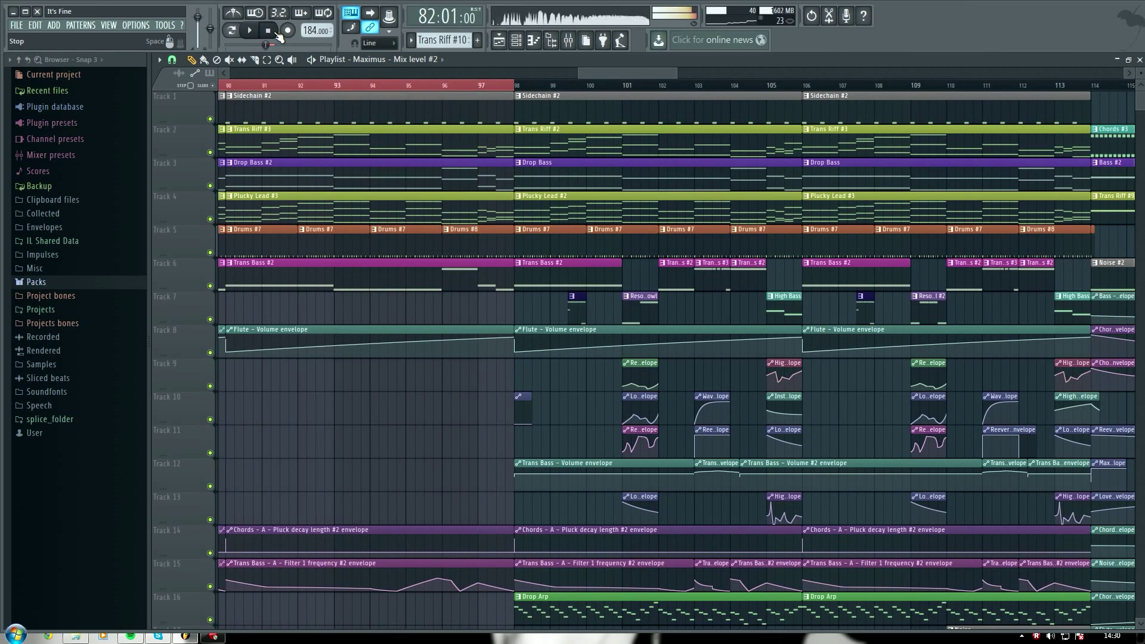
- View the channel rack briefly, then clear the time selection and set the song position to bar 98
click(518, 41)
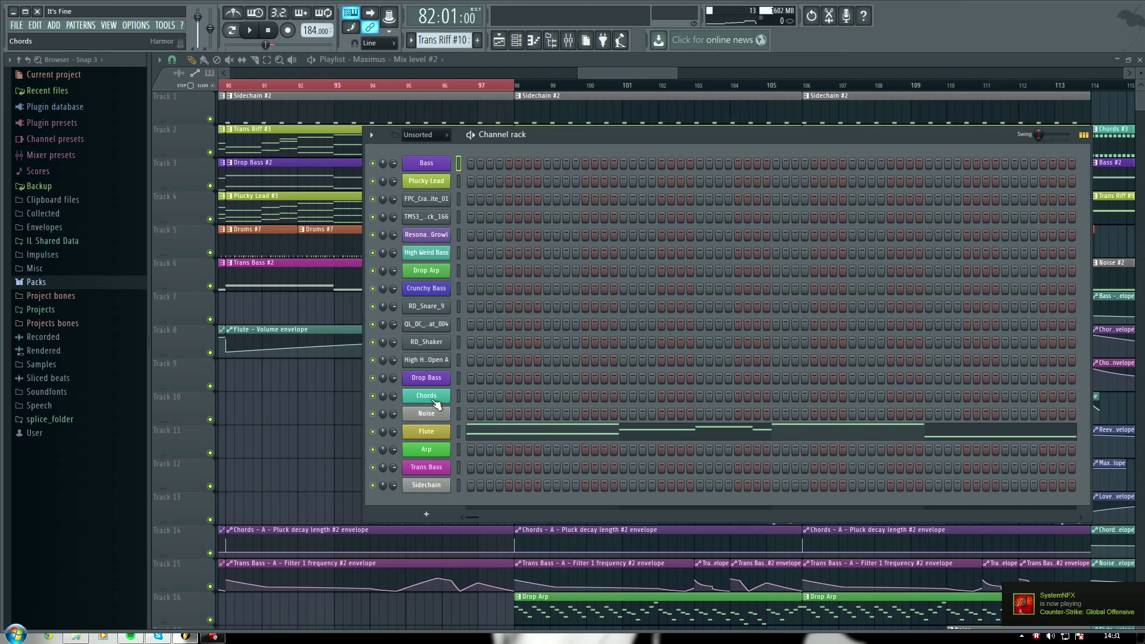
click(610, 85)
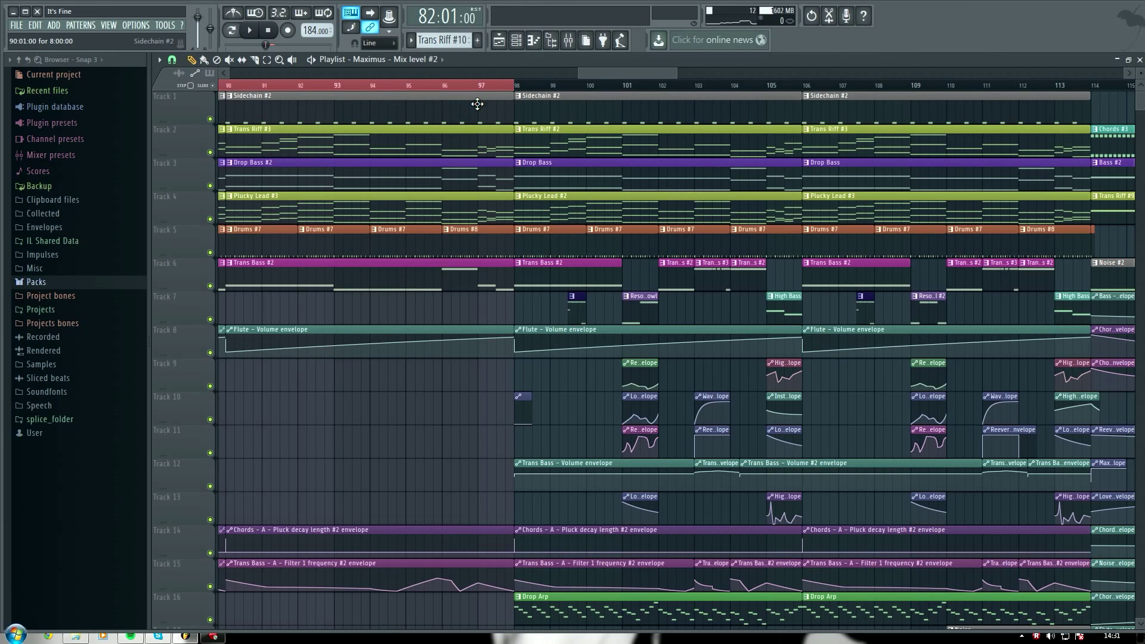
click(518, 86)
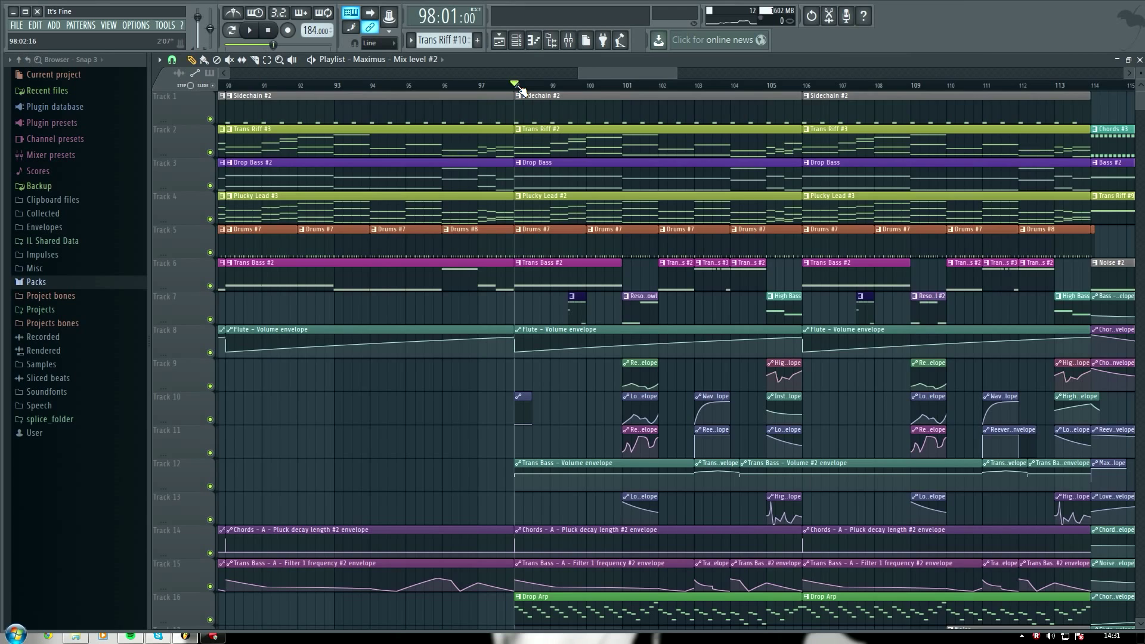
- Mute tracks 1 to 7 and play the Drop Arp section from bar 98
scroll(520, 88, down, 3)
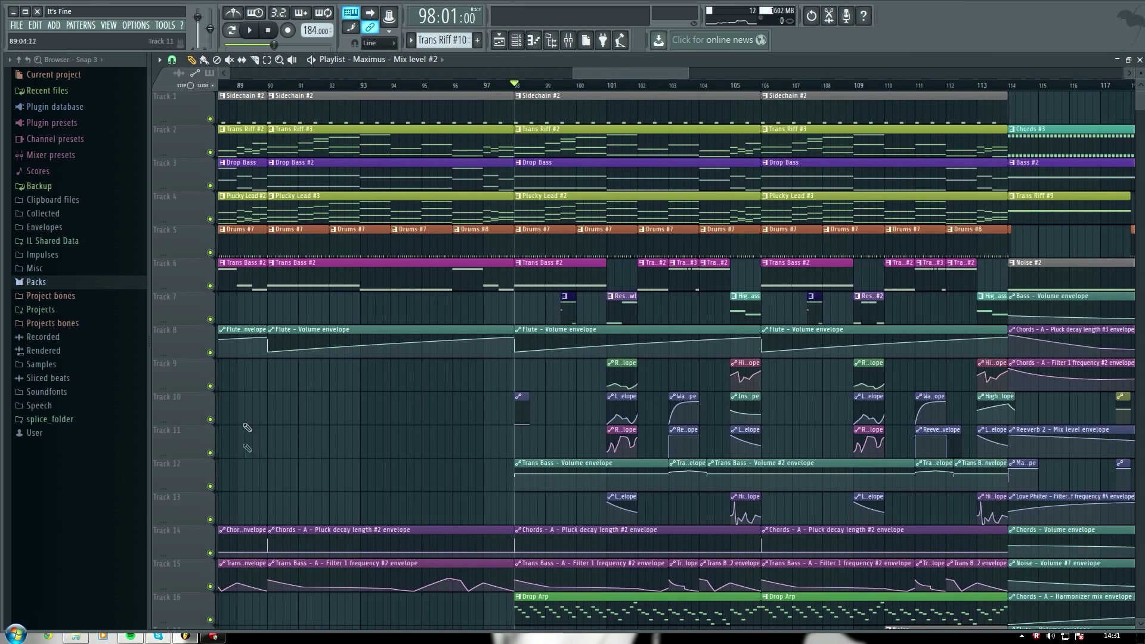
click(210, 319)
click(210, 286)
click(210, 252)
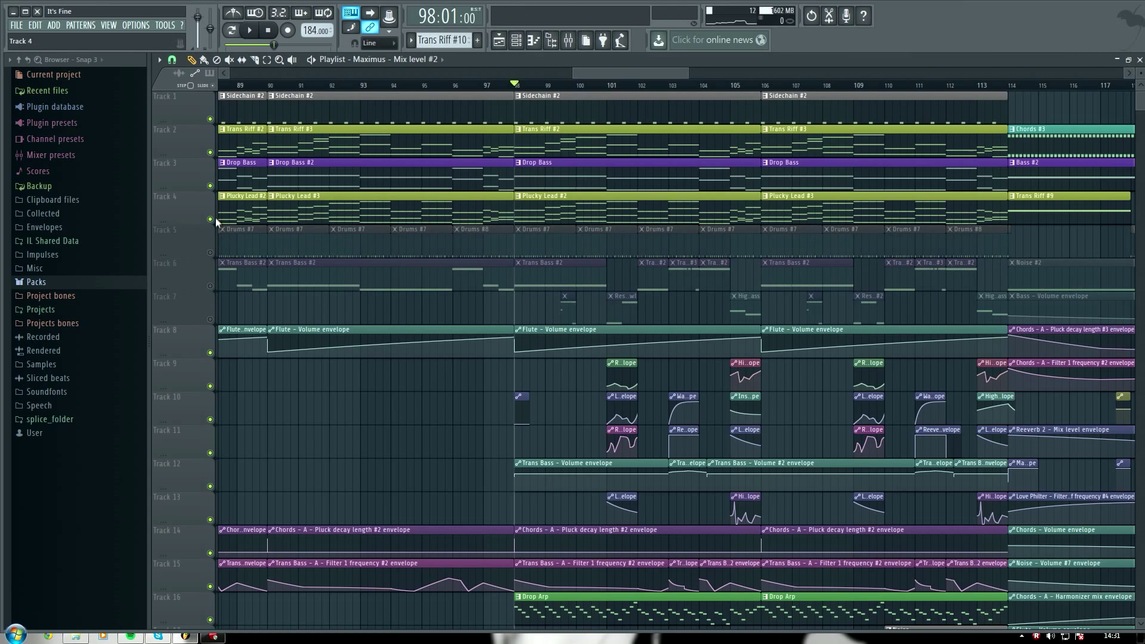
click(210, 218)
click(210, 186)
click(210, 152)
click(210, 119)
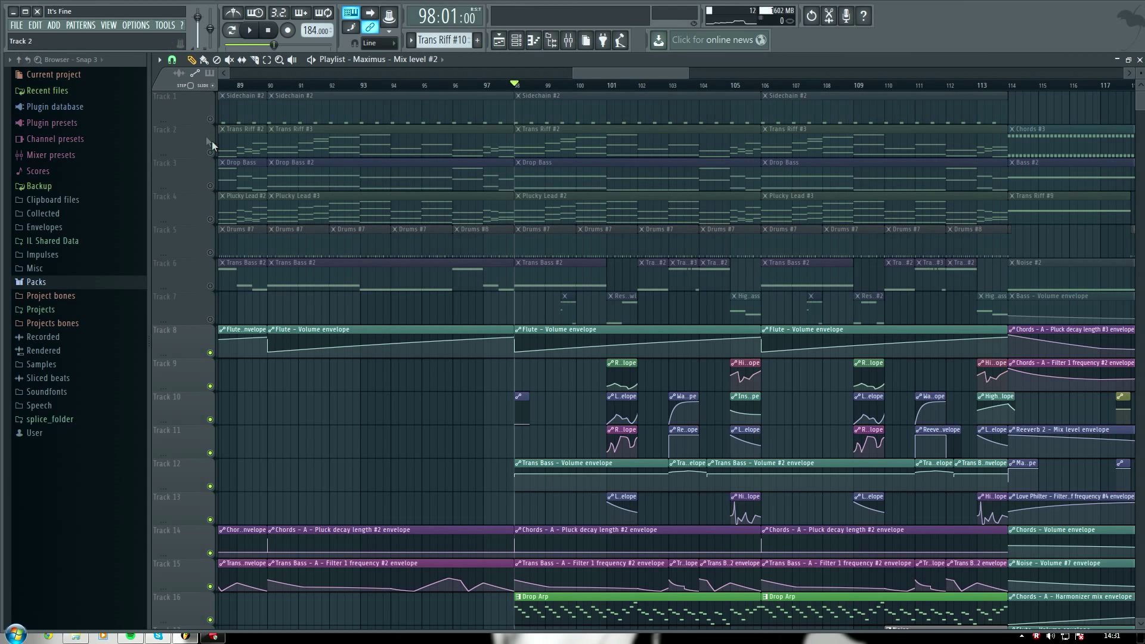
key(space)
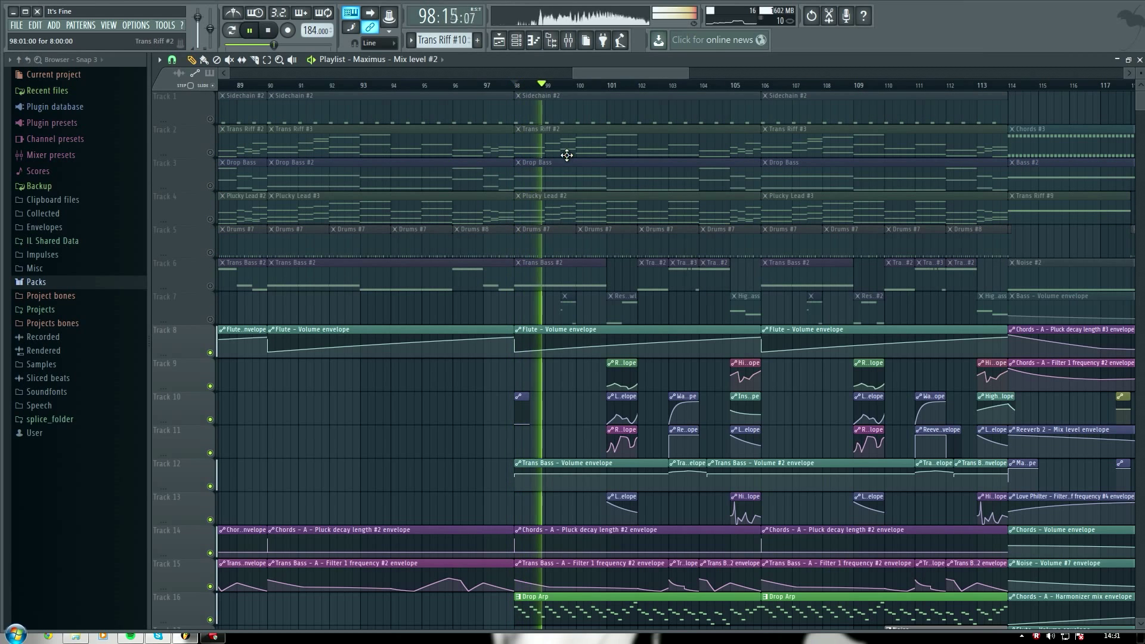
- Open the Drop Arp synth, stop the song, and audition a few notes on it
key(F6)
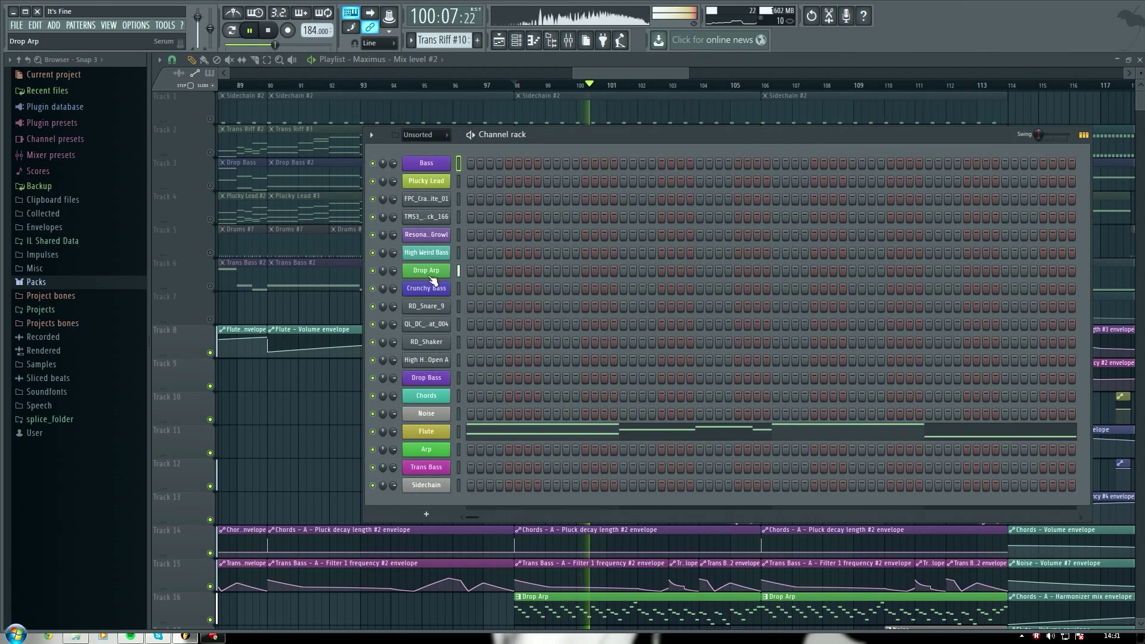
click(425, 271)
key(space)
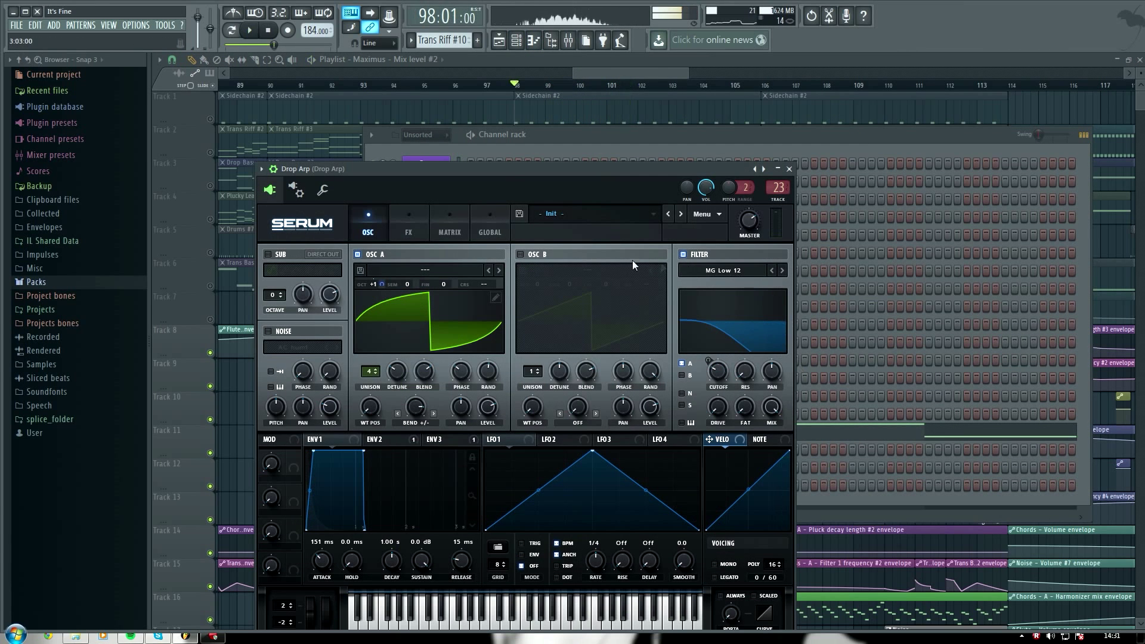
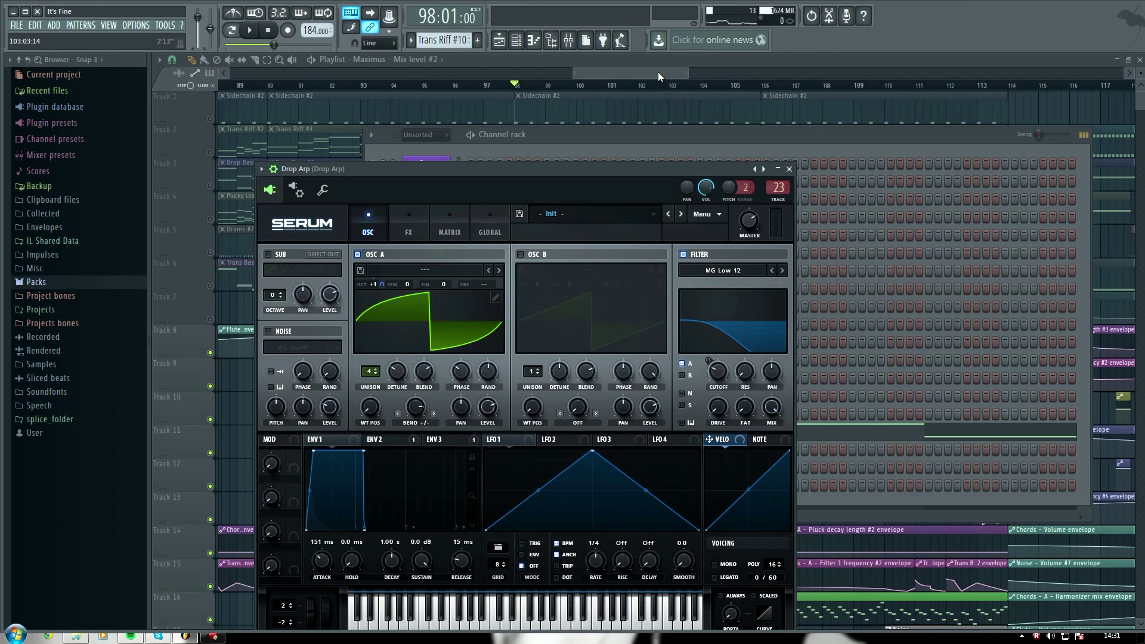
key(b)
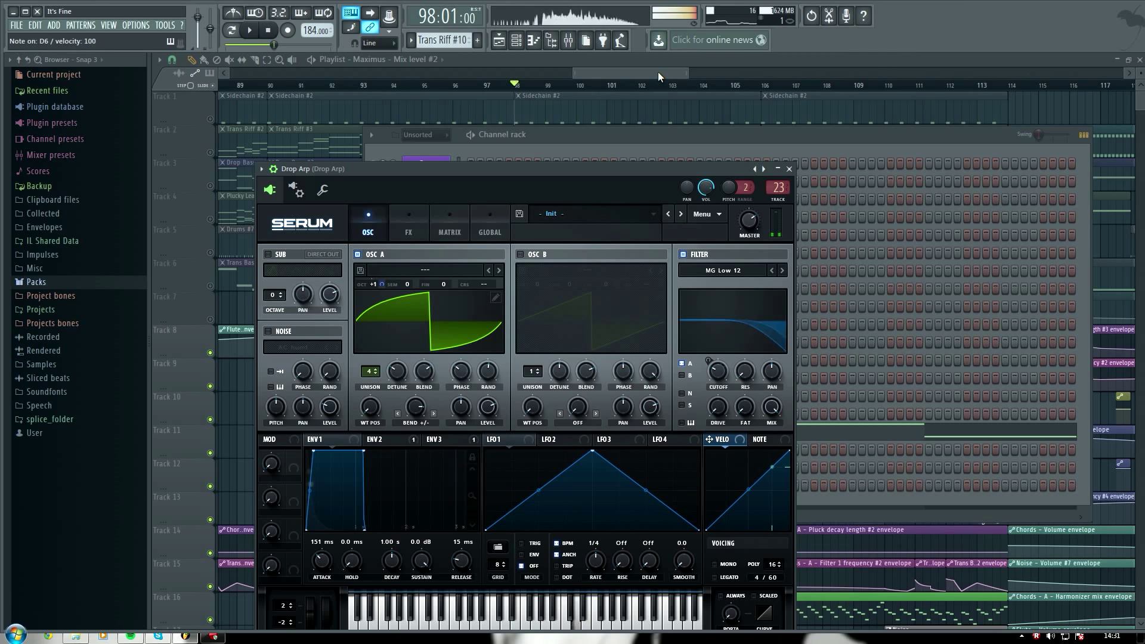
key(e)
key(v)
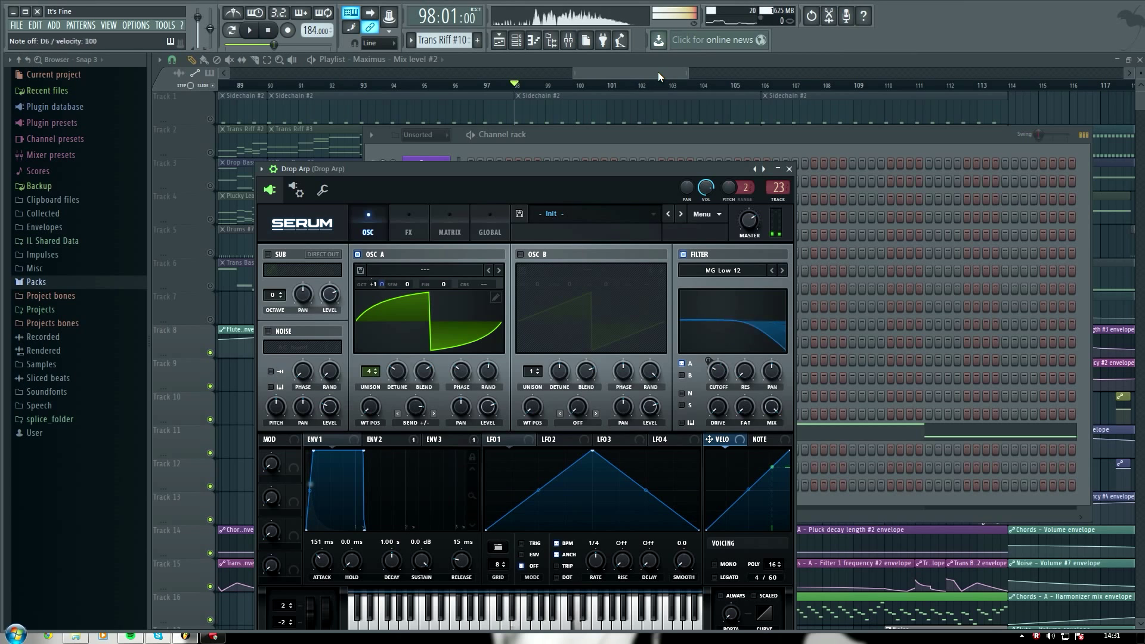
click(270, 35)
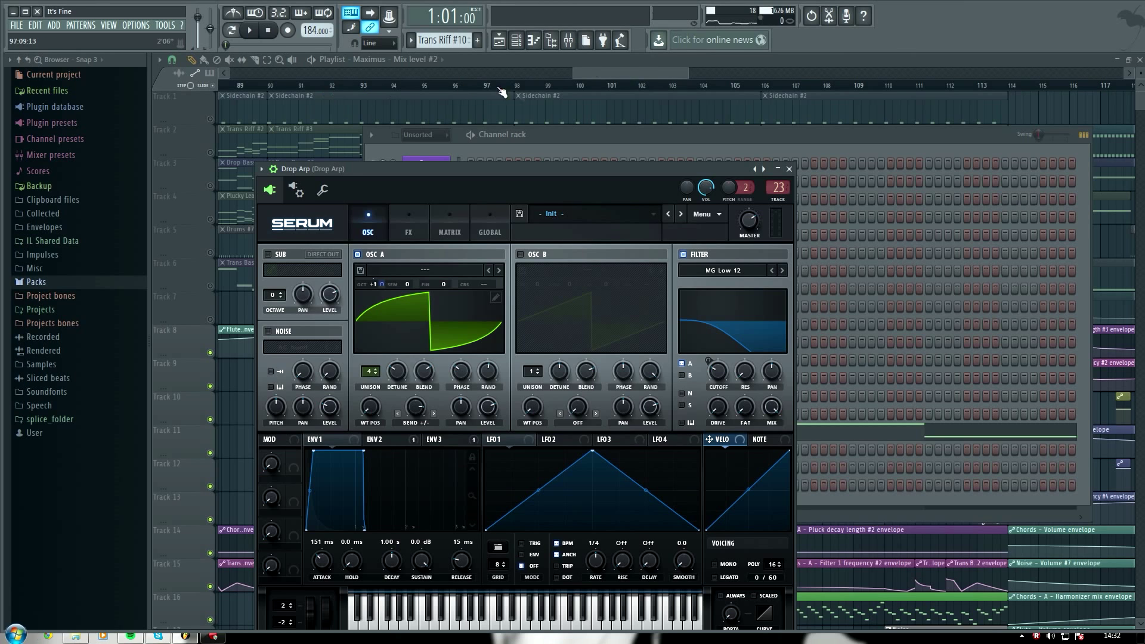
- Unmute track 7, keep tracks 1 to 6 muted, mute the Drop Arp track 16, and play from bar 98
click(636, 72)
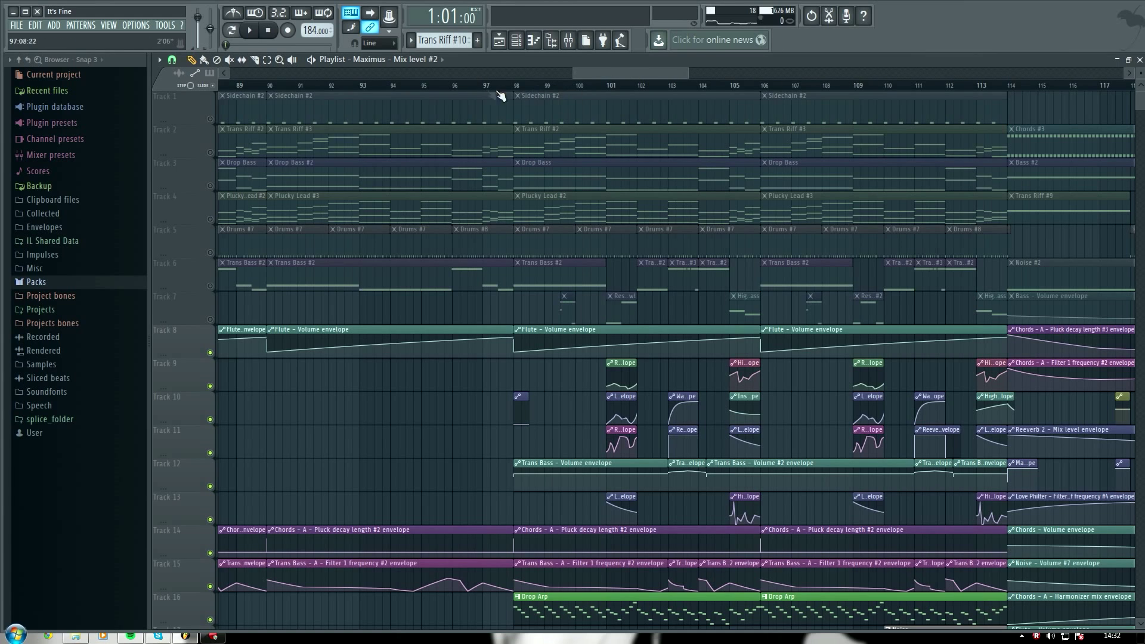
drag(211, 121, 212, 318)
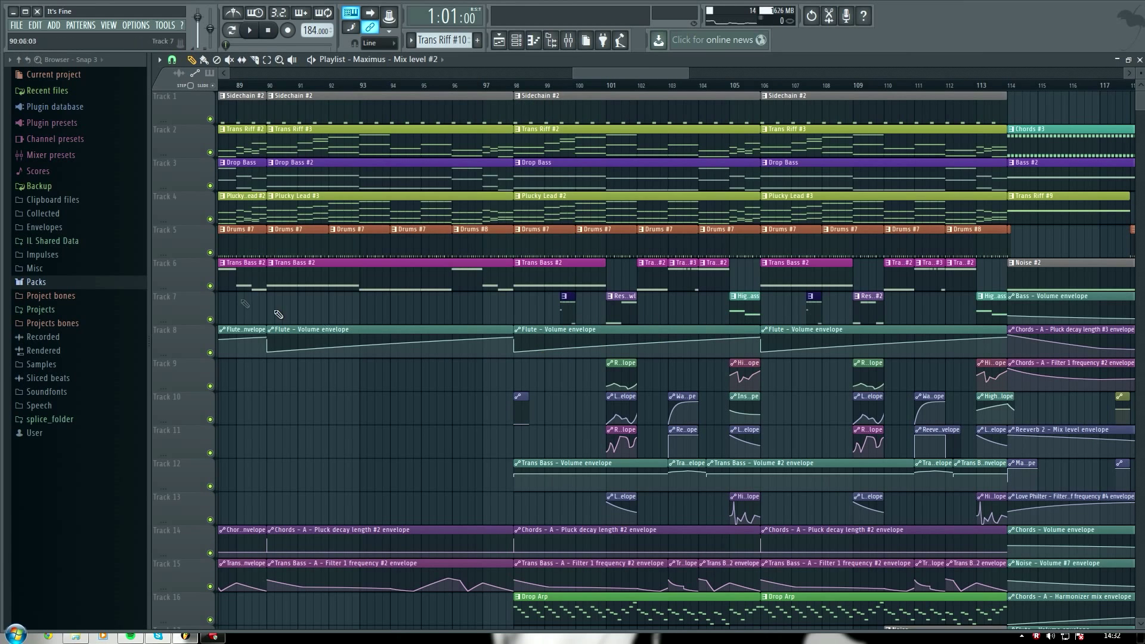
drag(210, 286, 212, 126)
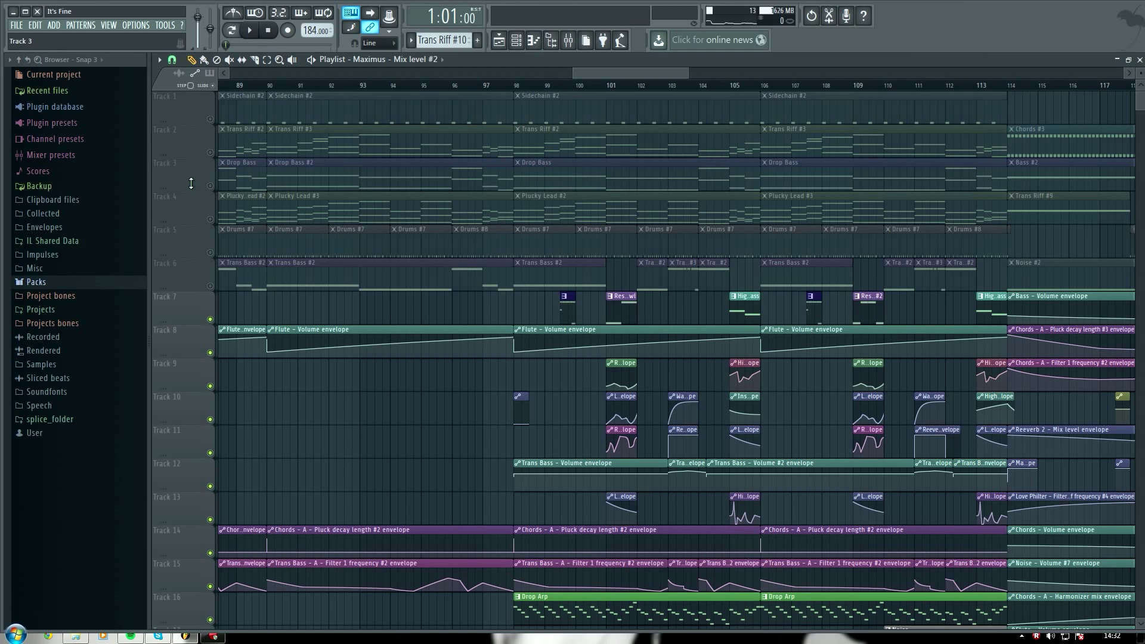
click(517, 90)
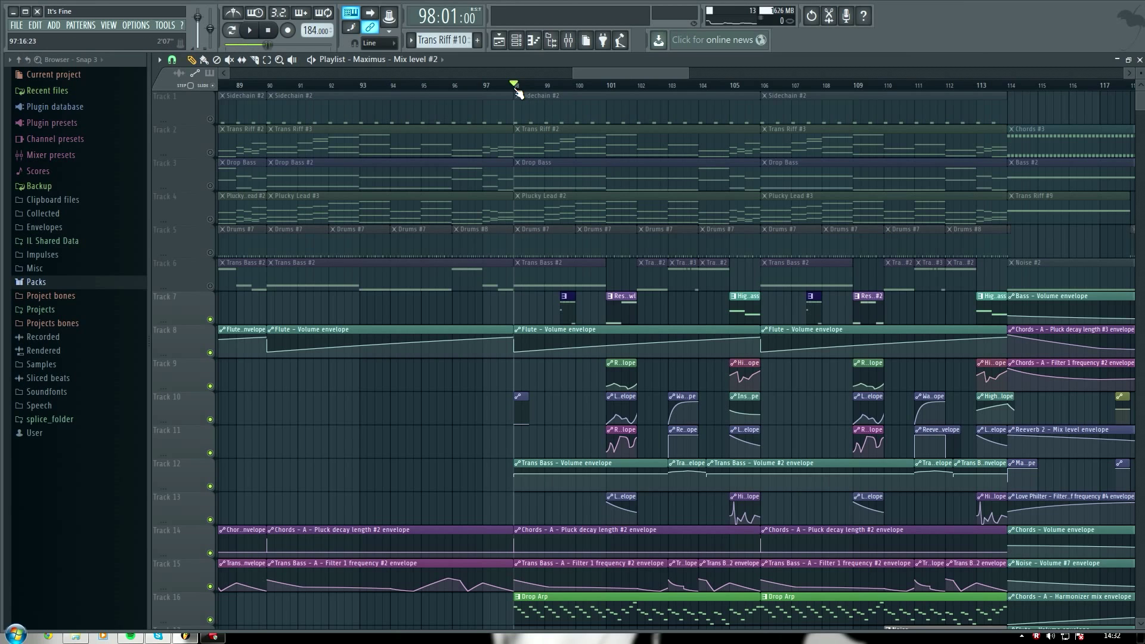
click(210, 619)
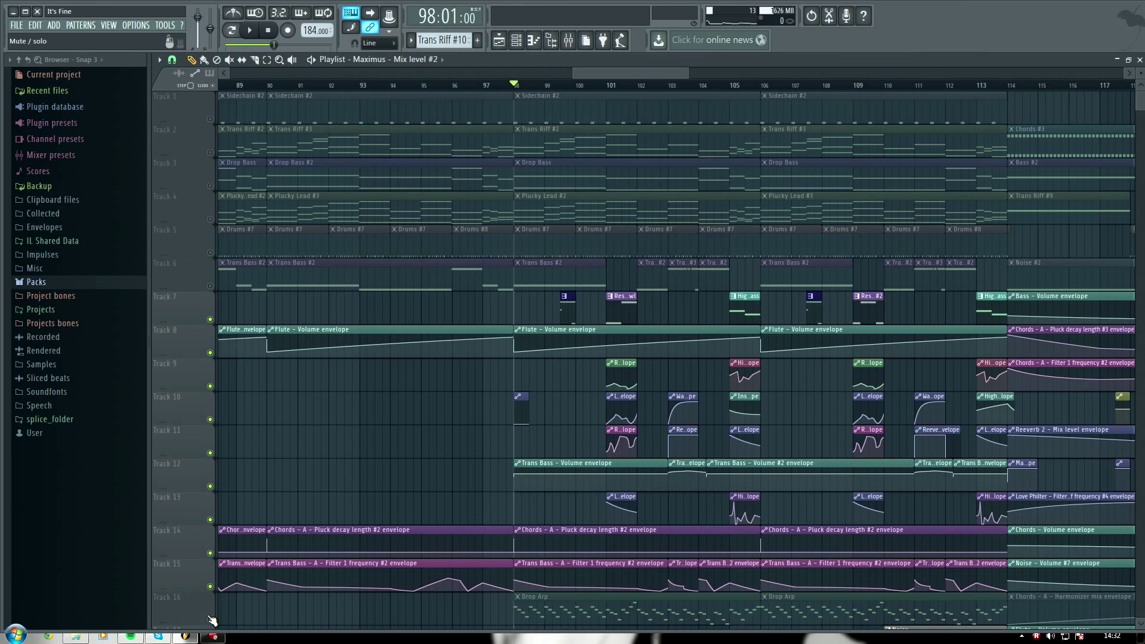
click(545, 84)
scroll(545, 84, up, 5)
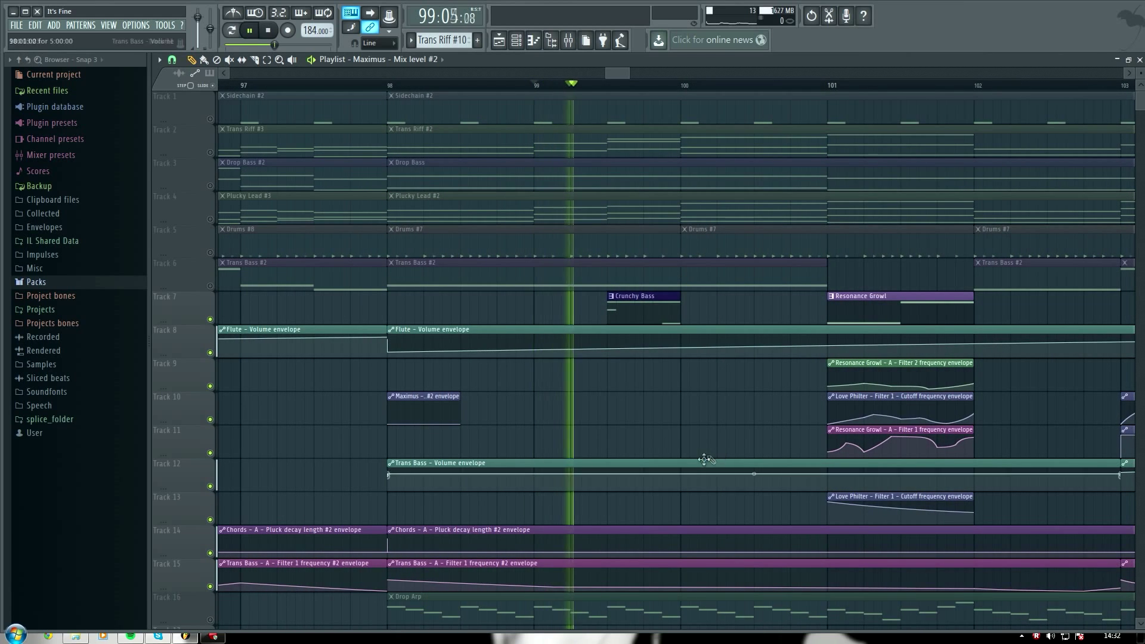
- Unmute track 6 with Trans Bass and track 1 with Sidechain, and play the section from bar 98 alongside the track 7 fills
click(210, 286)
key(space)
click(209, 119)
key(space)
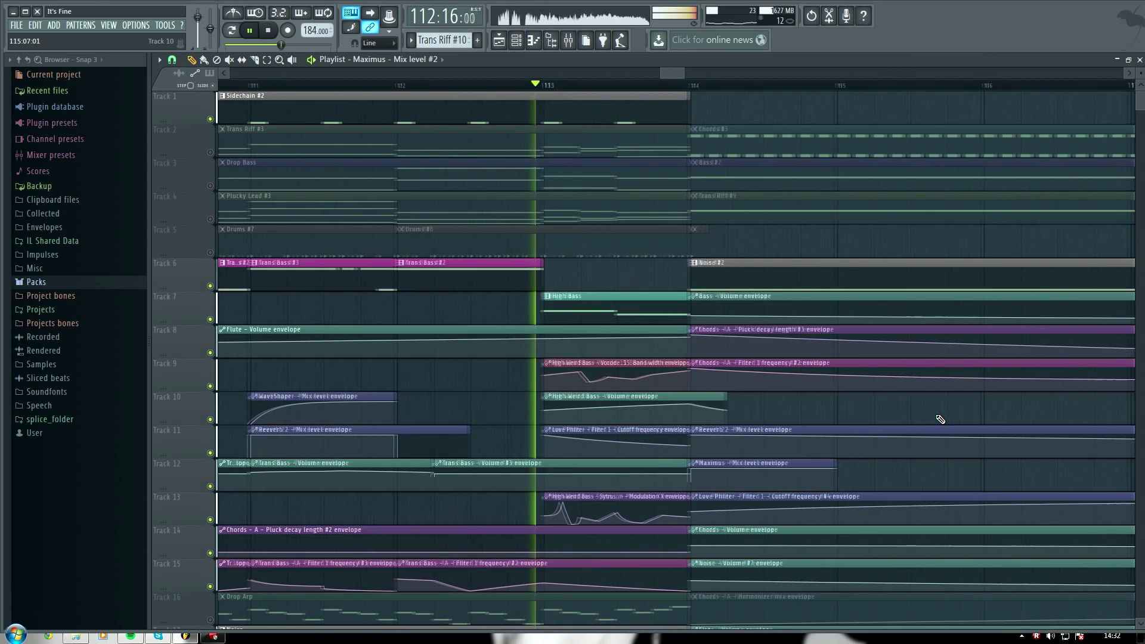
key(space)
- Unmute all tracks, mute only tracks 1 to 5, and play the Noise #2 section from around bar 114
ctrl+click(205, 285)
ctrl+click(209, 286)
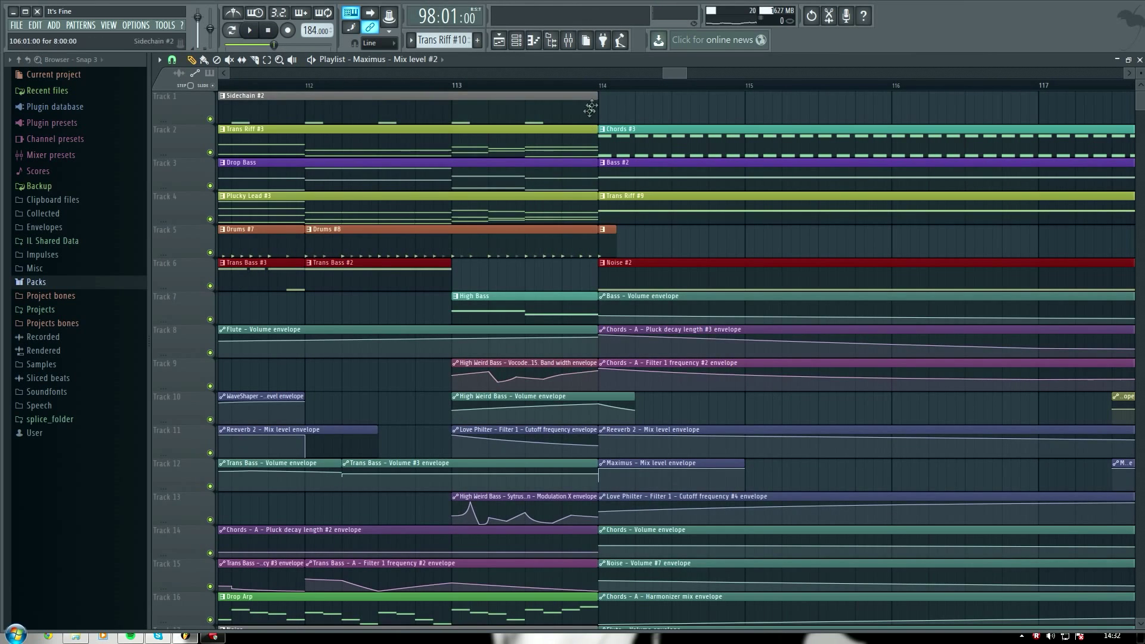
click(602, 88)
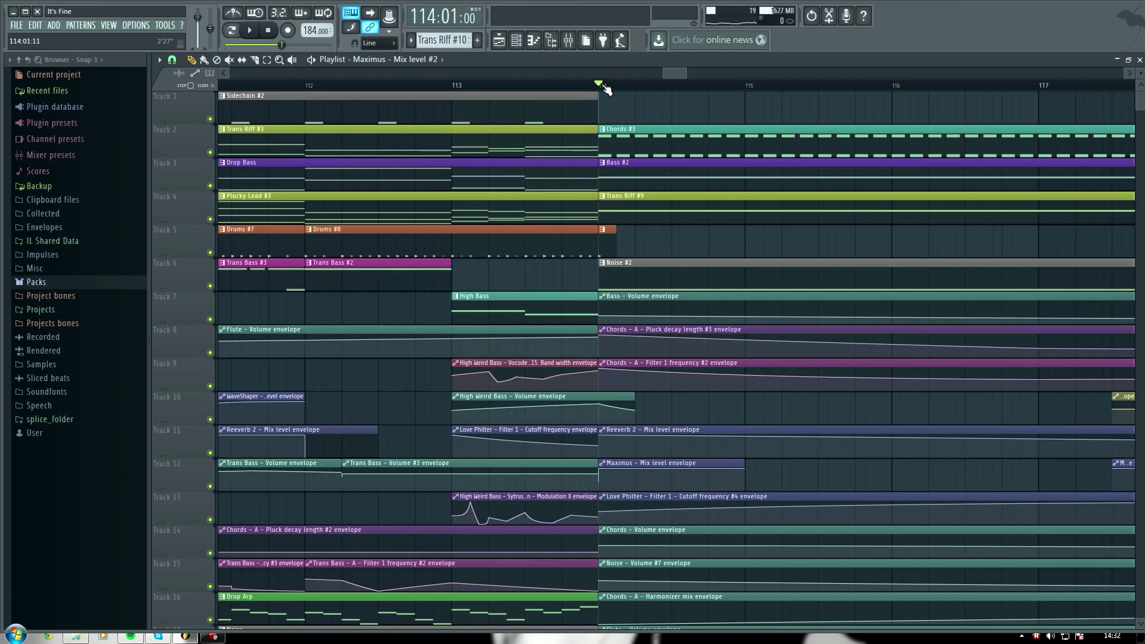
scroll(602, 88, down, 5)
drag(210, 252, 210, 118)
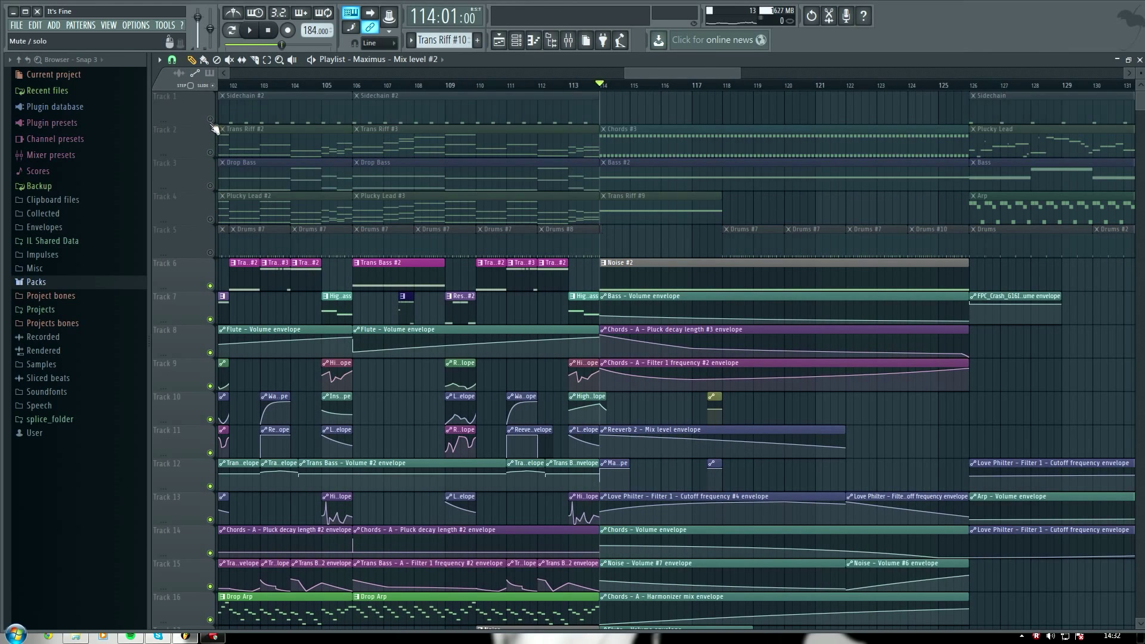
key(space)
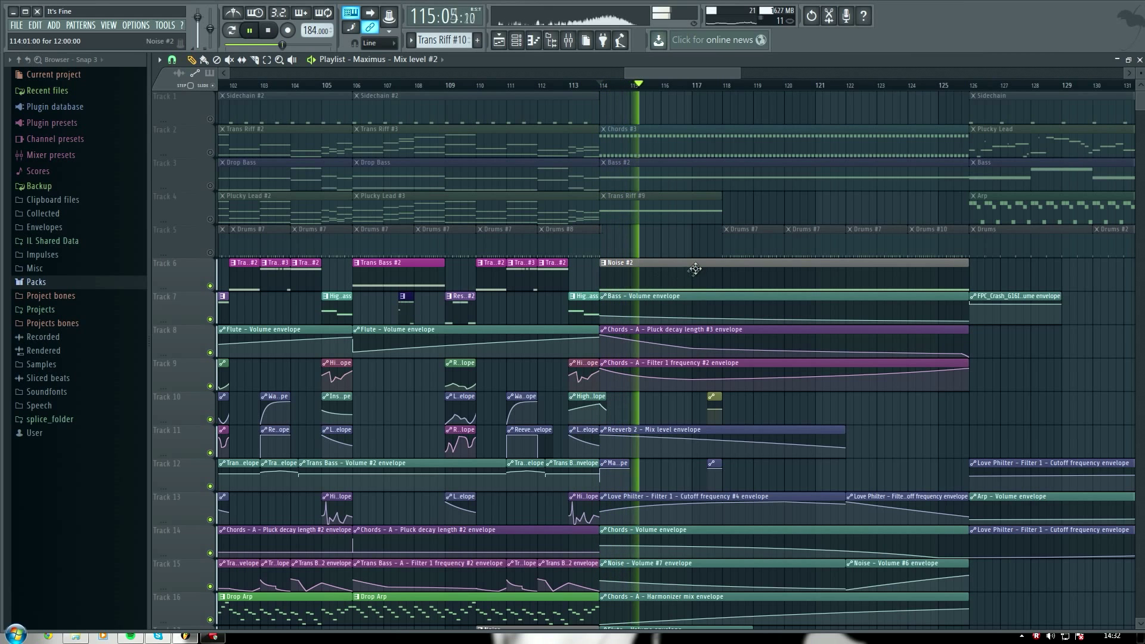
click(595, 91)
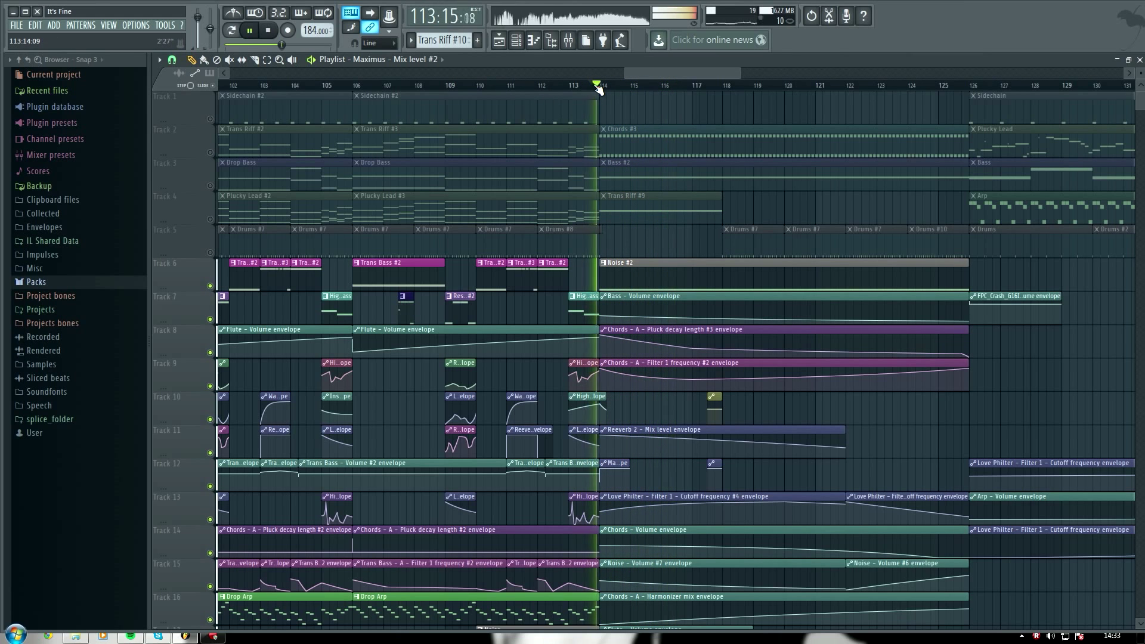
- Open the Noise channel's 3x Osc generator, stop the song, and audition a note
click(520, 43)
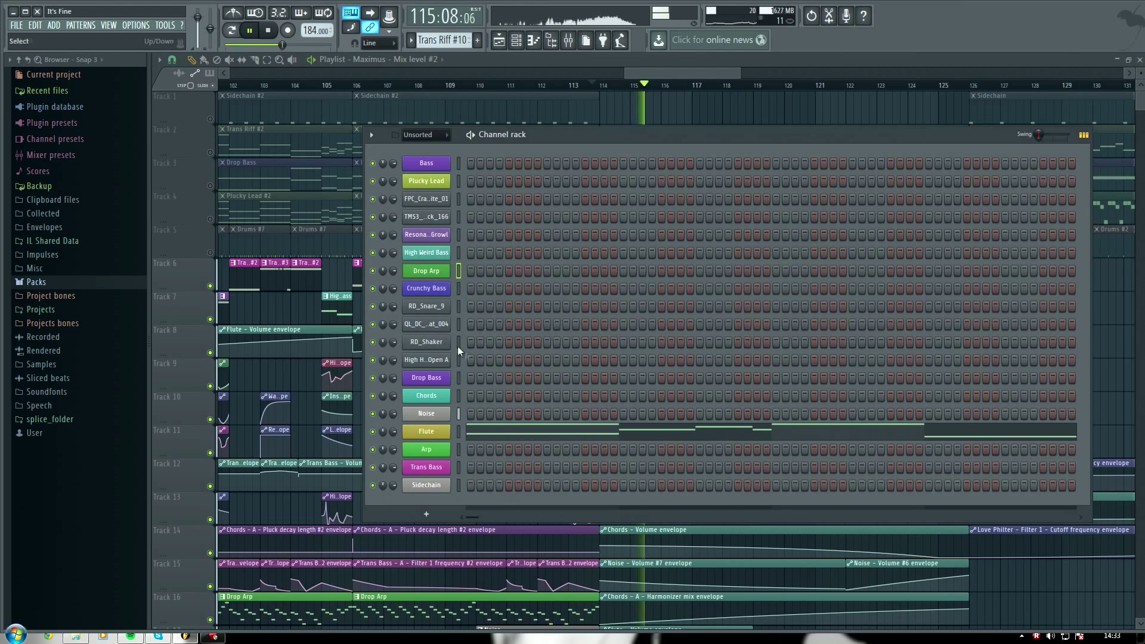
click(442, 415)
key(space)
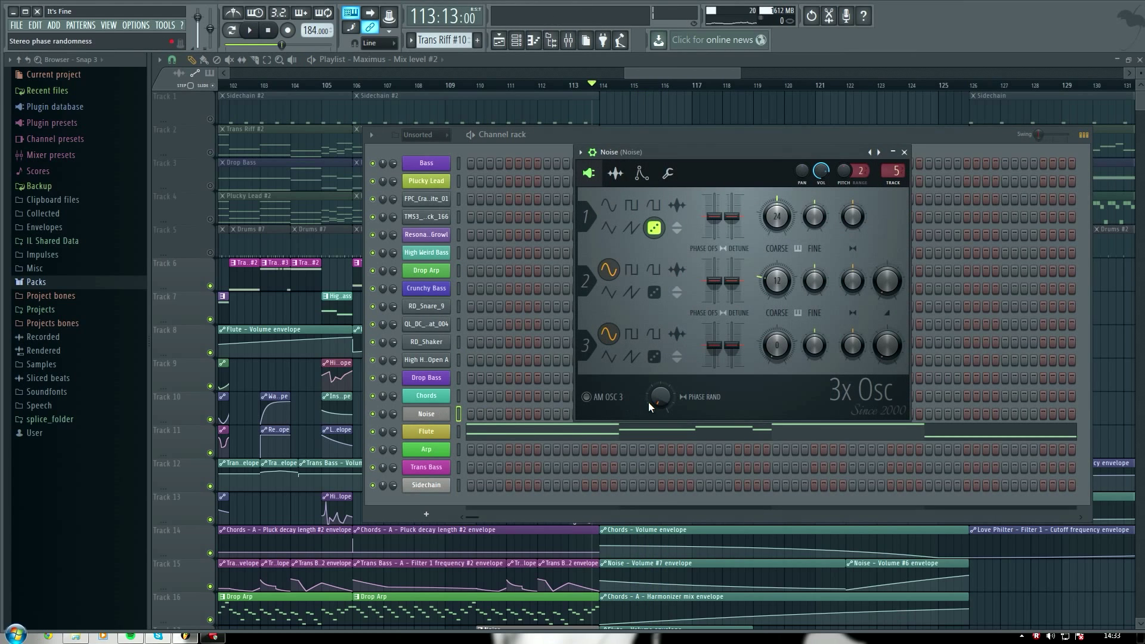
key(q)
- Try the sine, square and sawtooth shapes on oscillator 1, return it to noise, and audition the noise sound
click(608, 206)
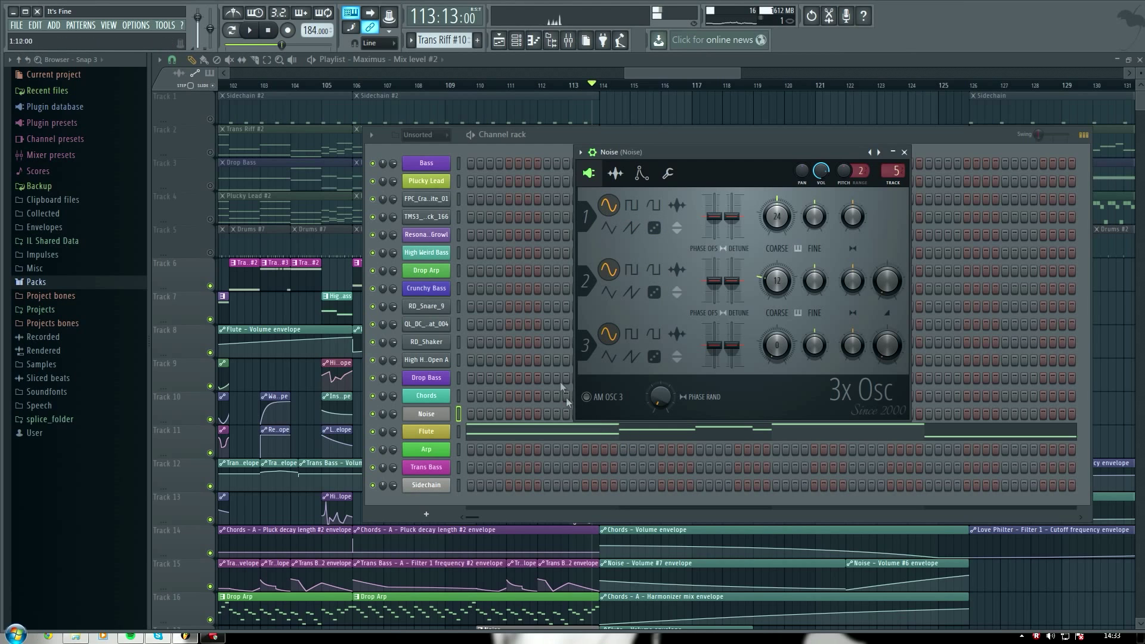
click(632, 207)
click(654, 206)
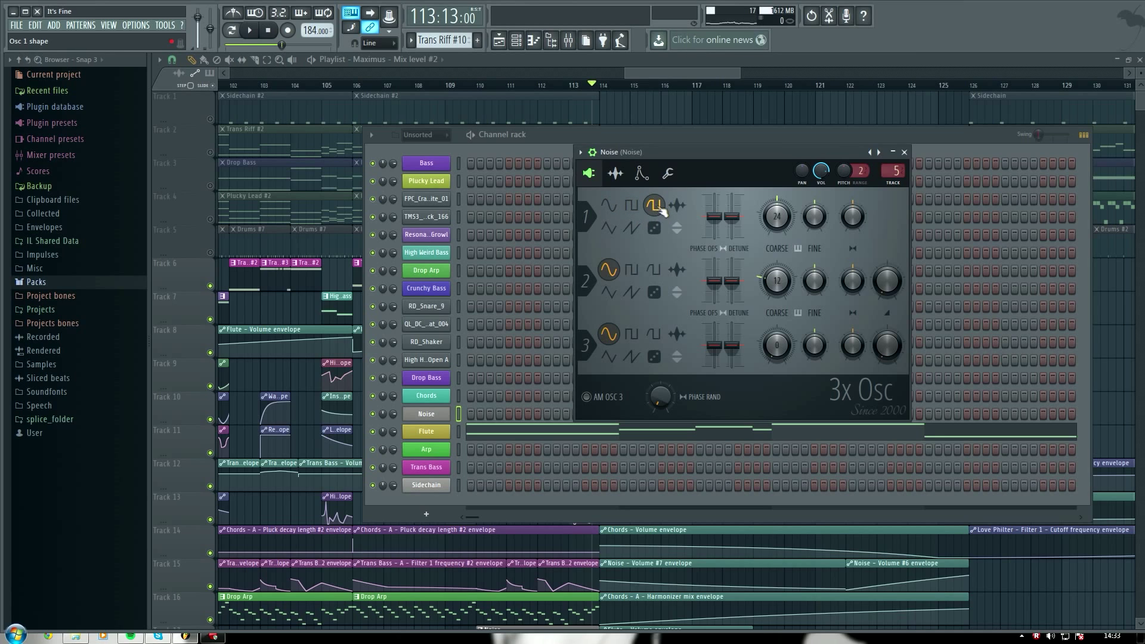
click(609, 227)
click(631, 228)
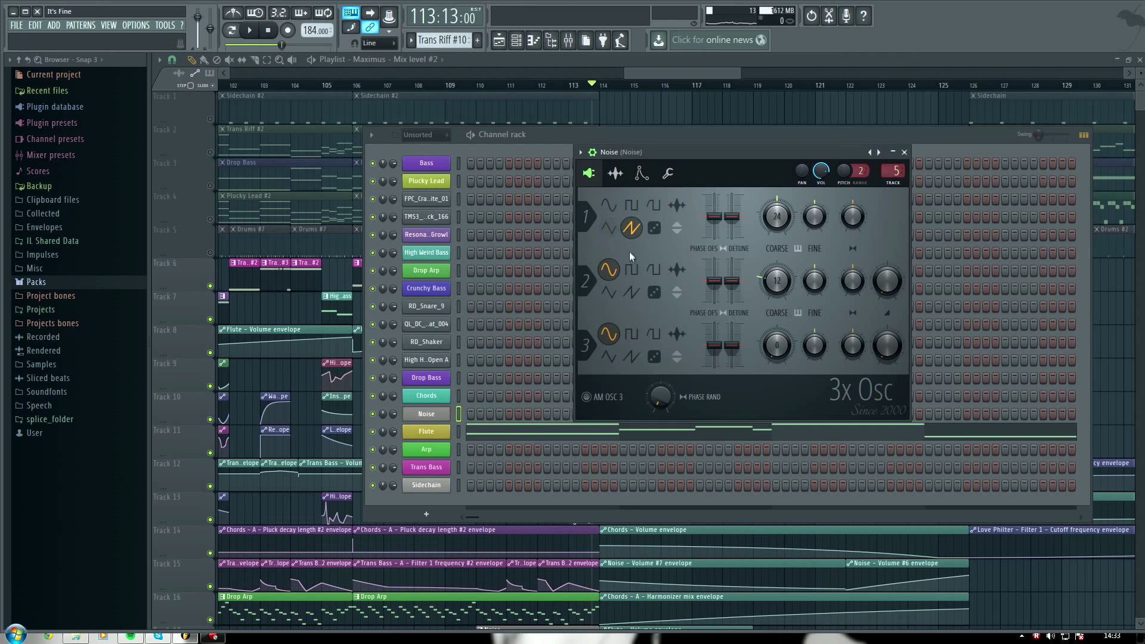
click(655, 230)
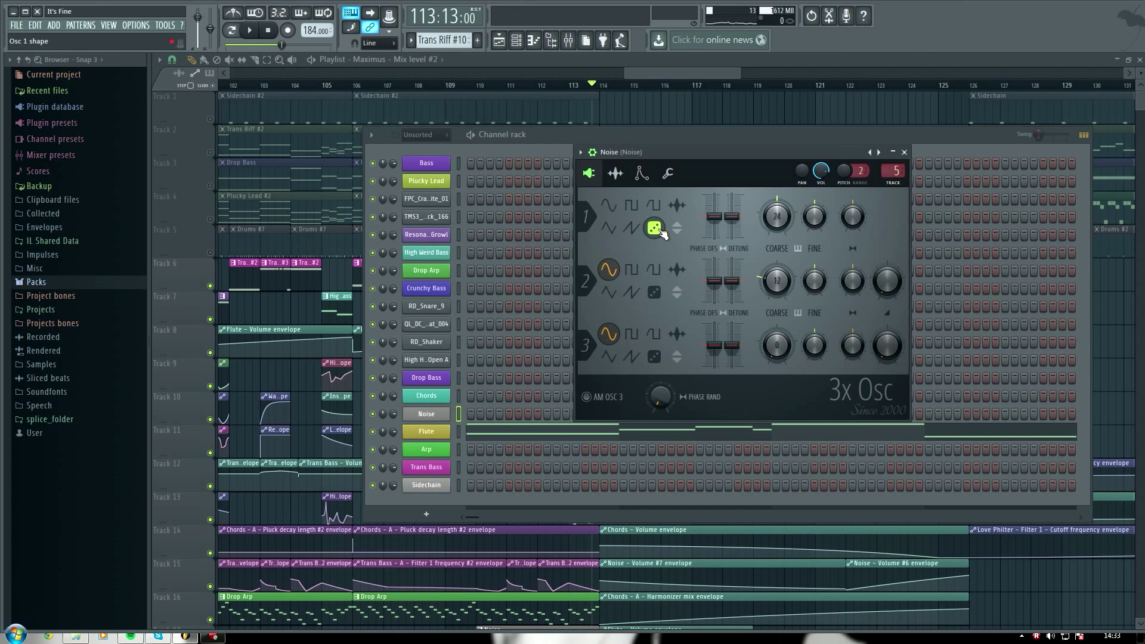
key(z)
key(z)
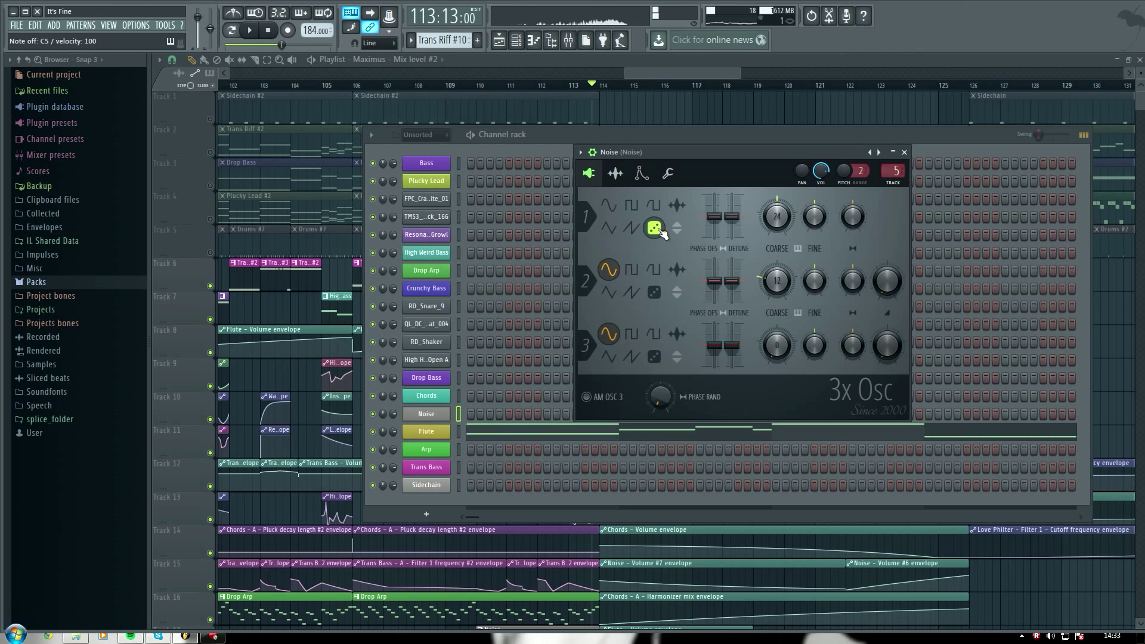
- Close the Noise generator and the channel rack, and audition the noise sound over the playlist
click(904, 153)
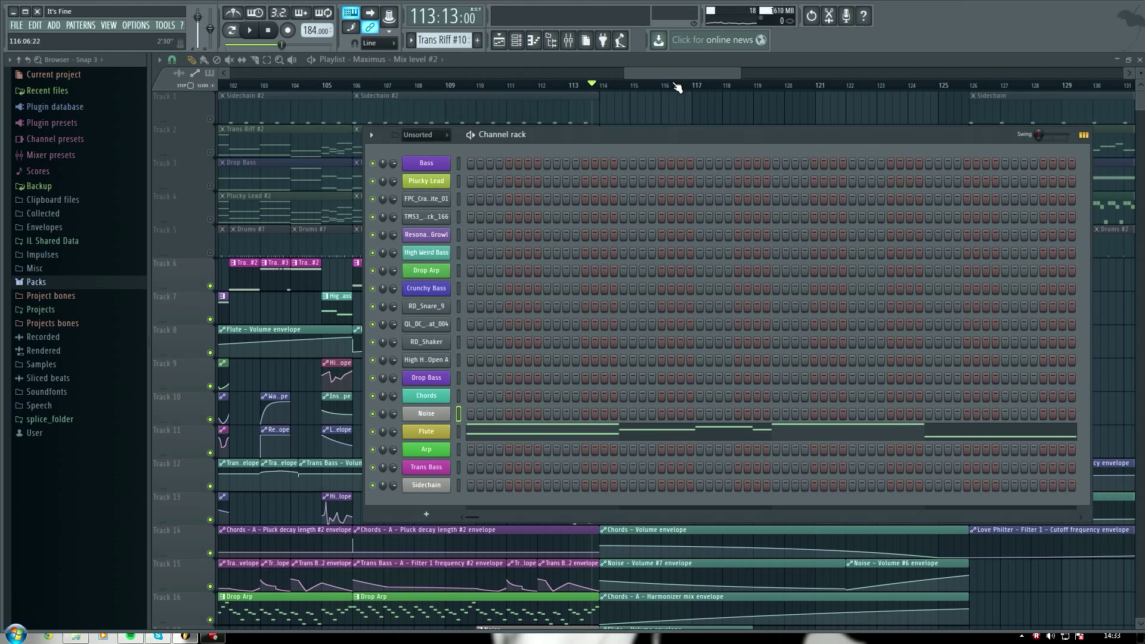
key(F6)
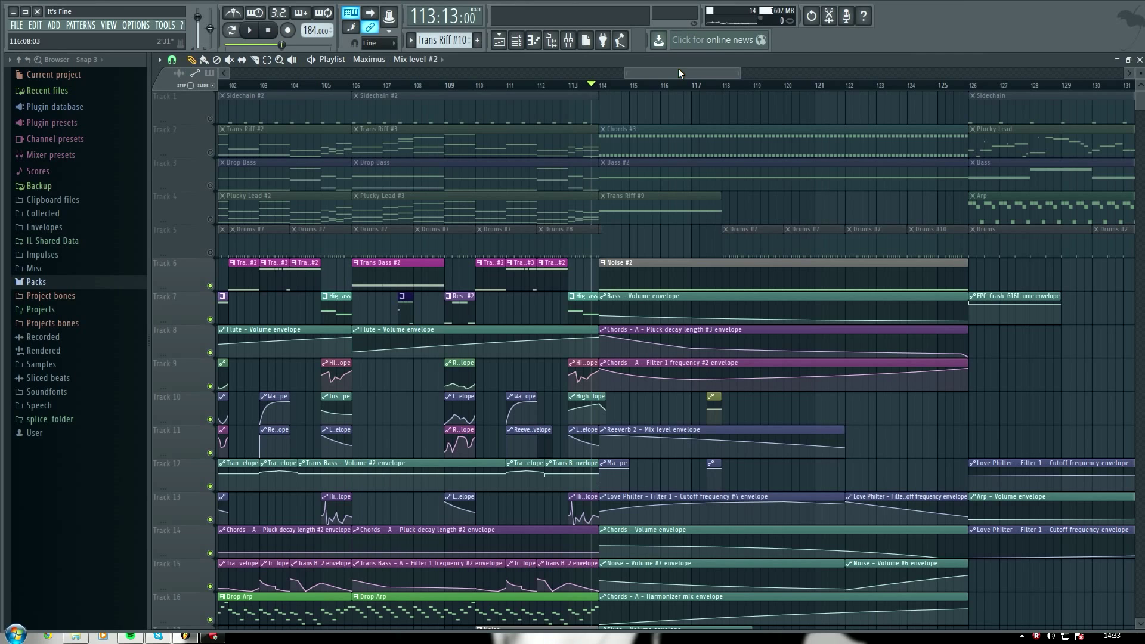
key(z)
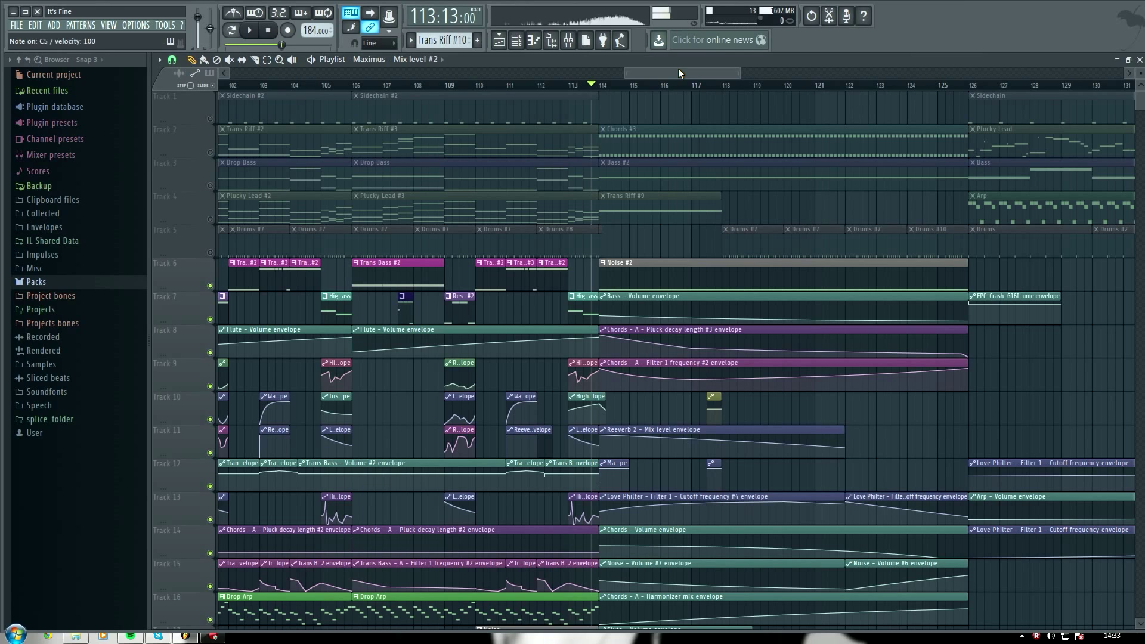
key(z)
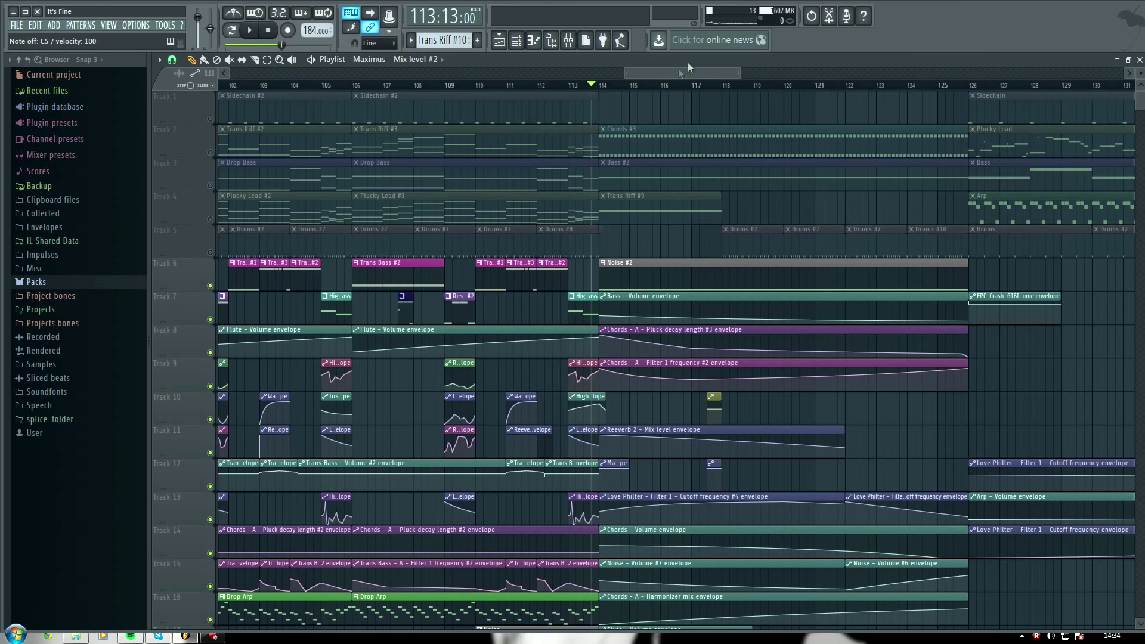
- Unmute all playlist tracks and review the remaining sections and the full song arrangement
right_click(210, 286)
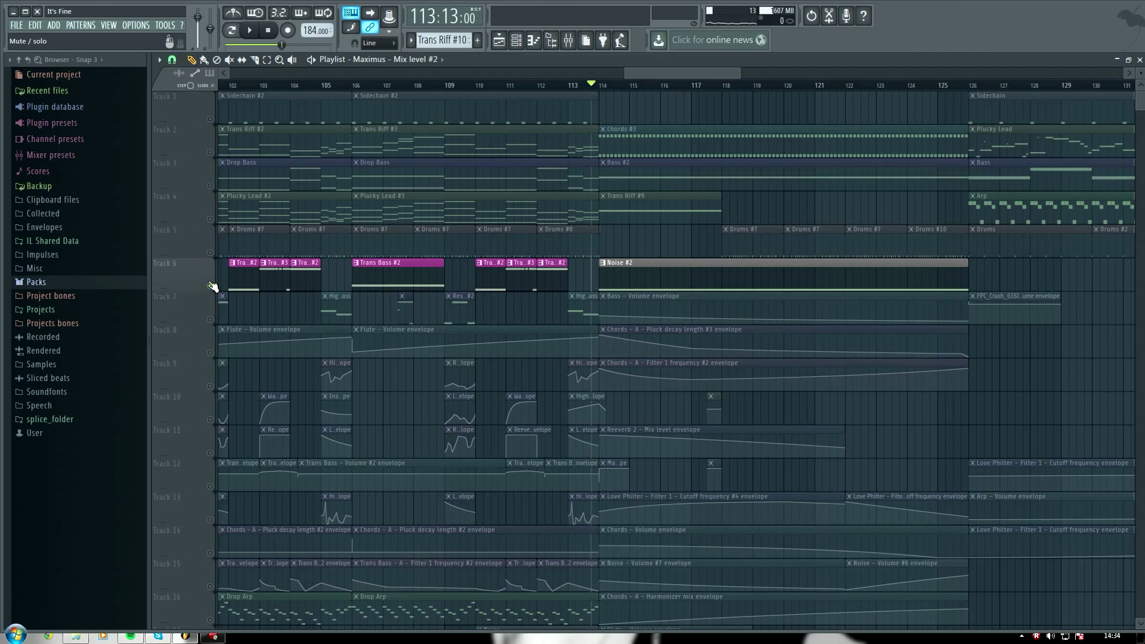
right_click(210, 285)
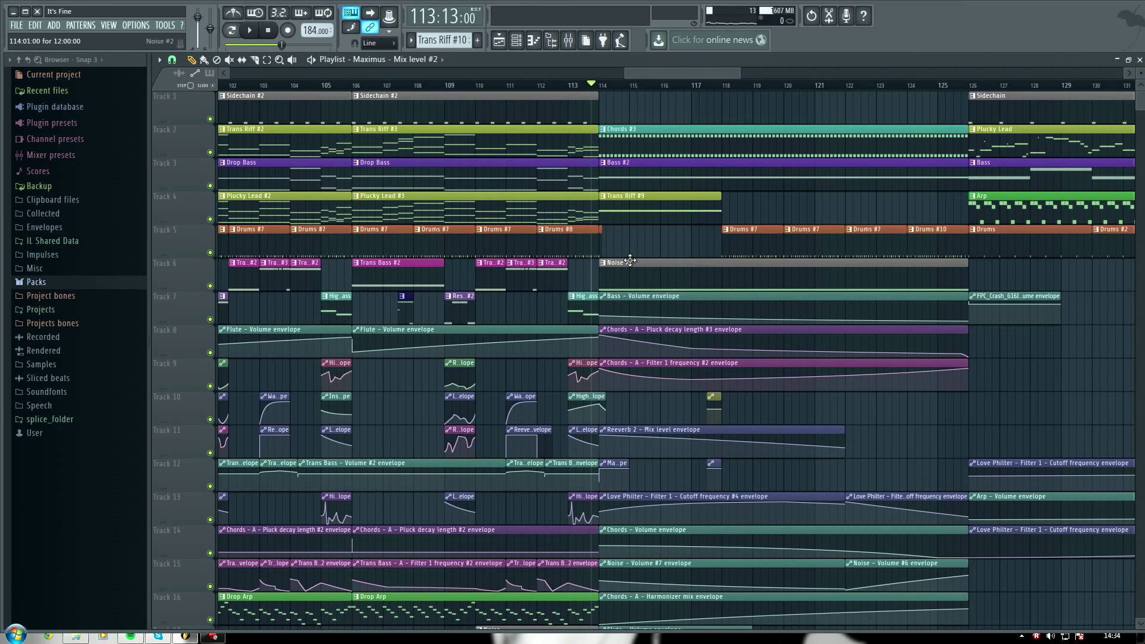
scroll(676, 73, down, 4)
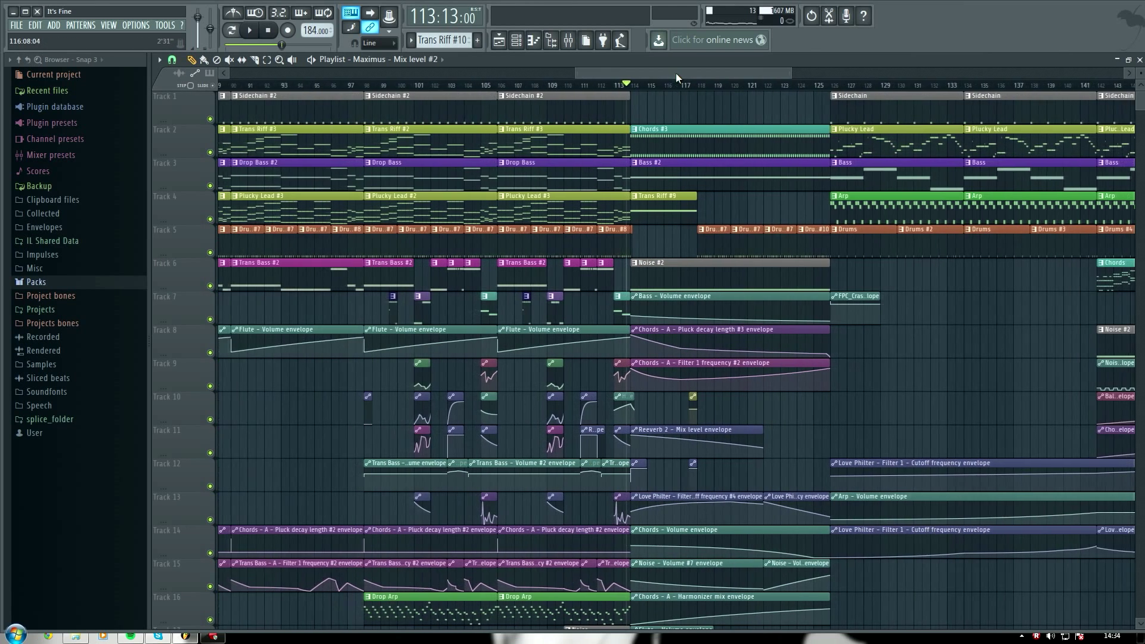
drag(714, 72, 811, 65)
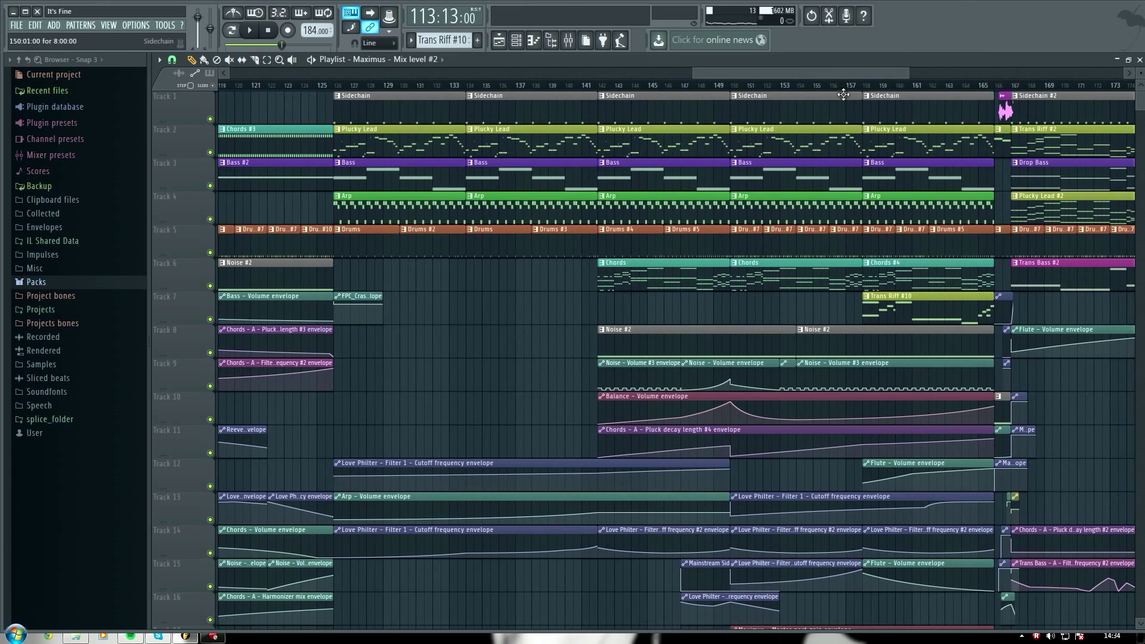
scroll(865, 85, down, 2)
scroll(867, 88, down, 4)
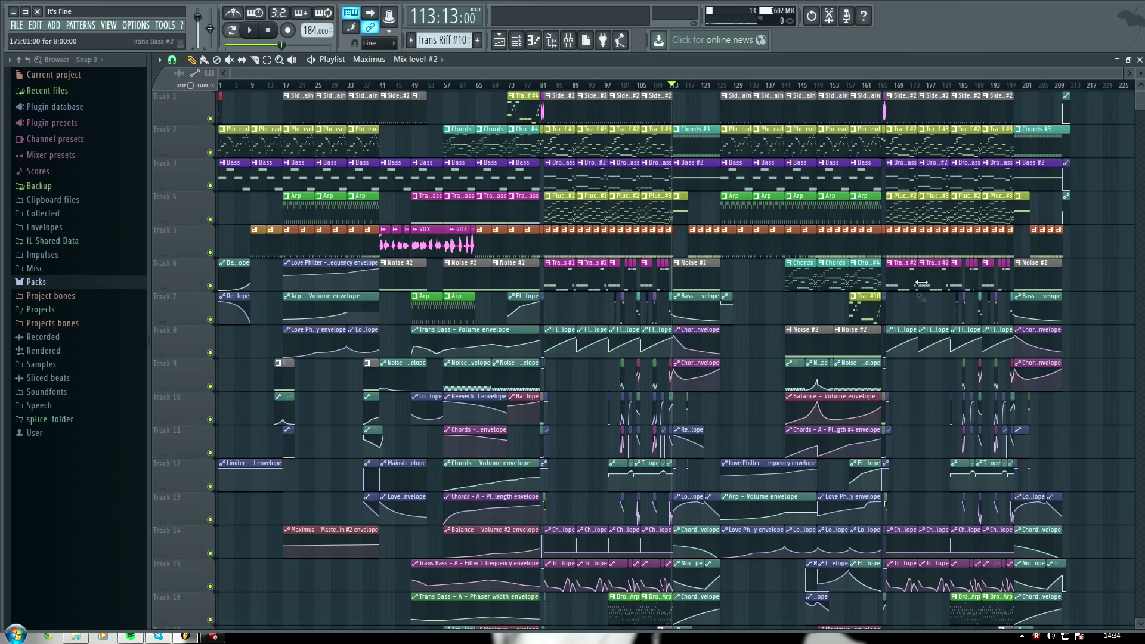
scroll(1103, 404, down, 3)
scroll(1103, 404, up, 3)
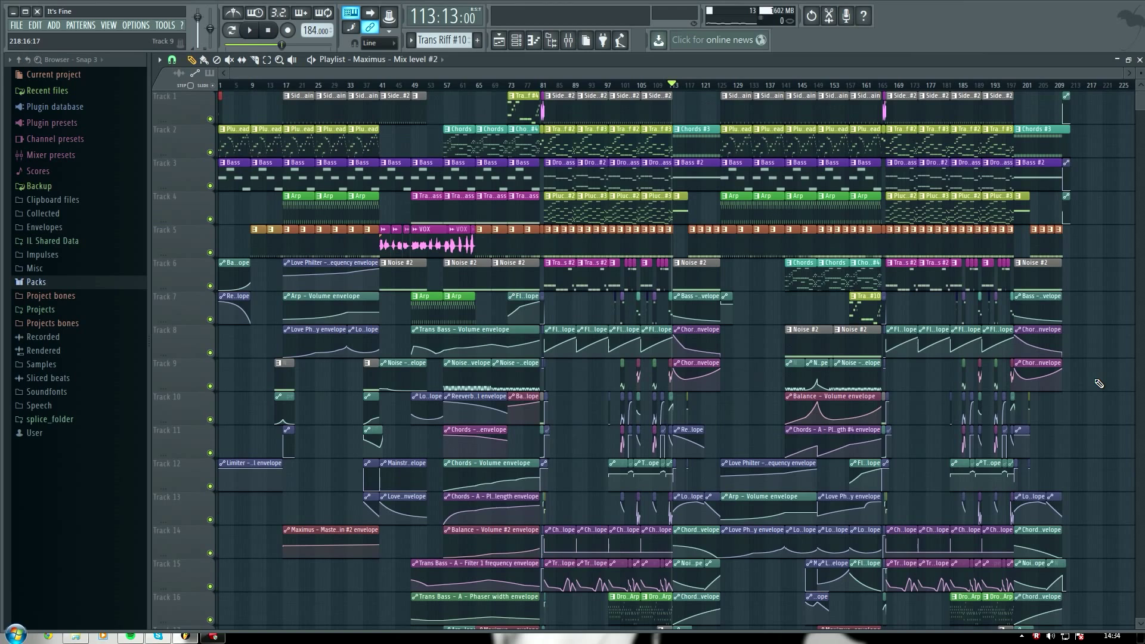